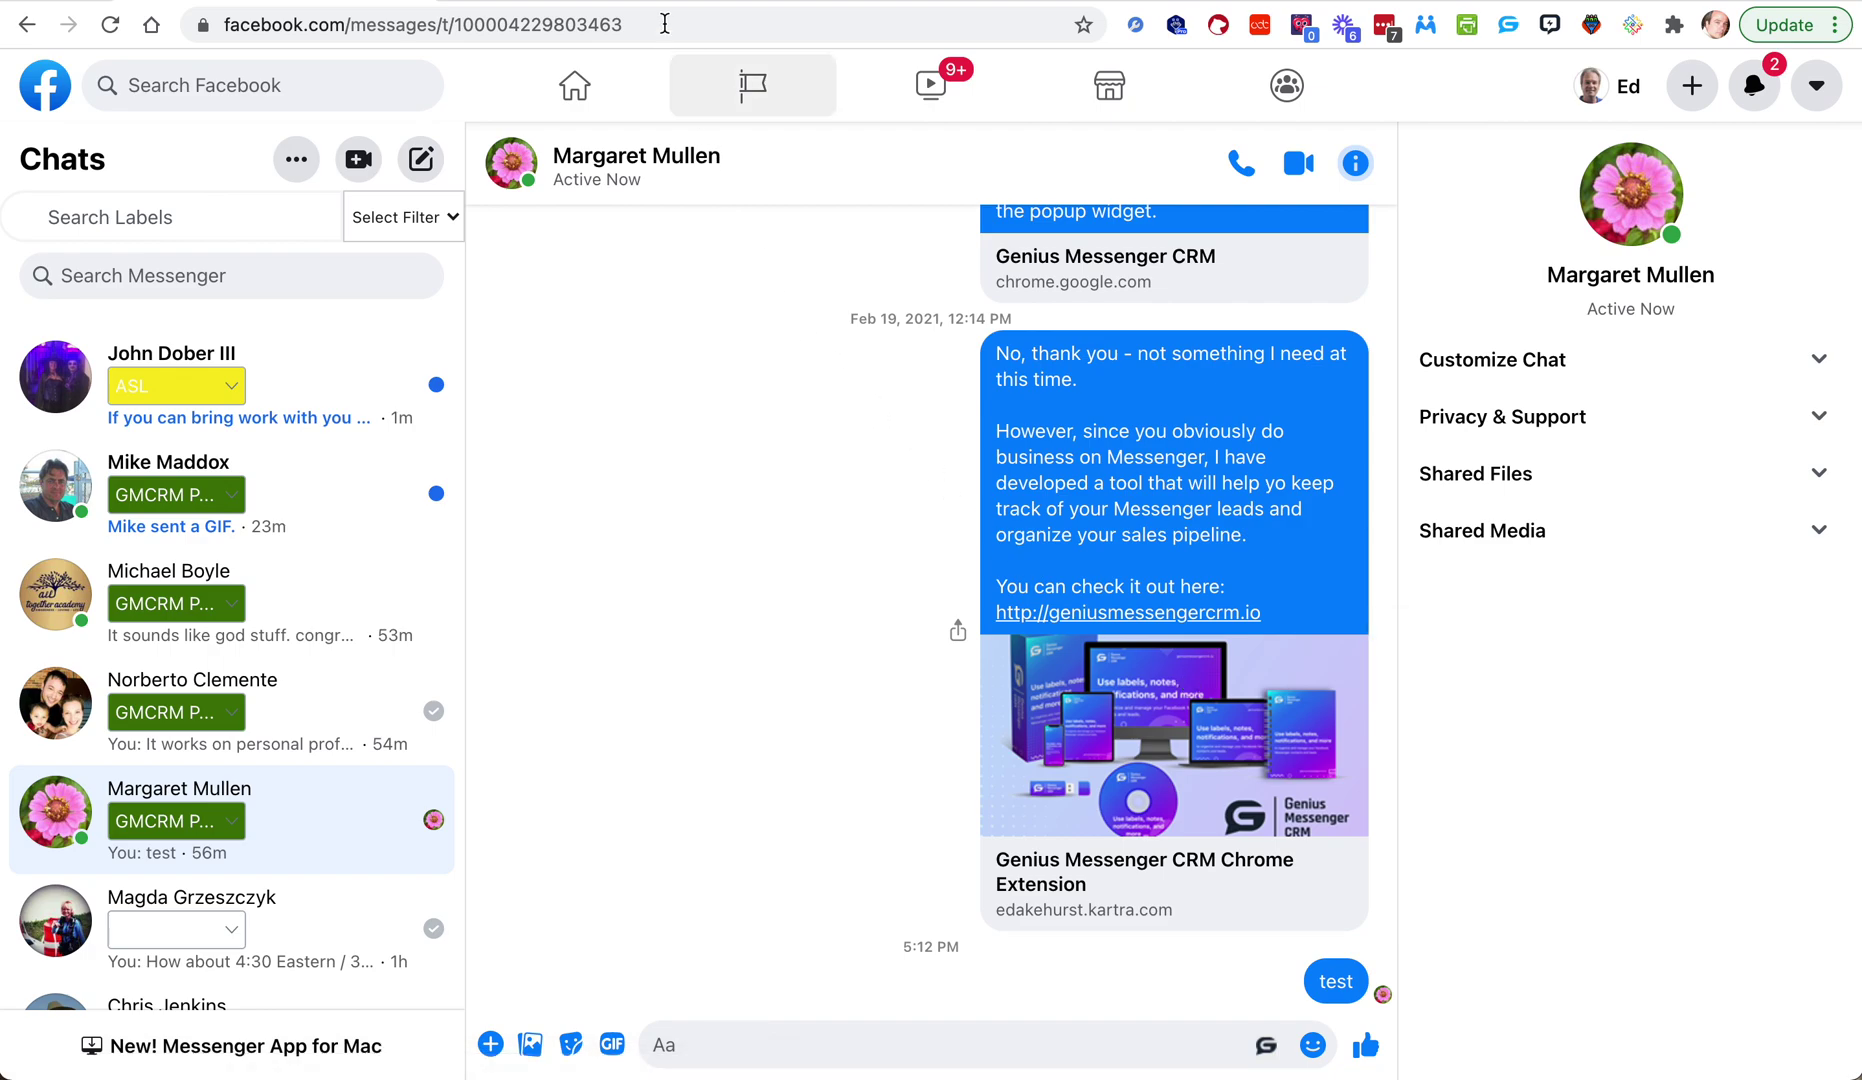
Step: Switch to Zapier and create a Zap with a Webhooks by Zapier trigger using the Catch Hook event
key(ctrl+Tab)
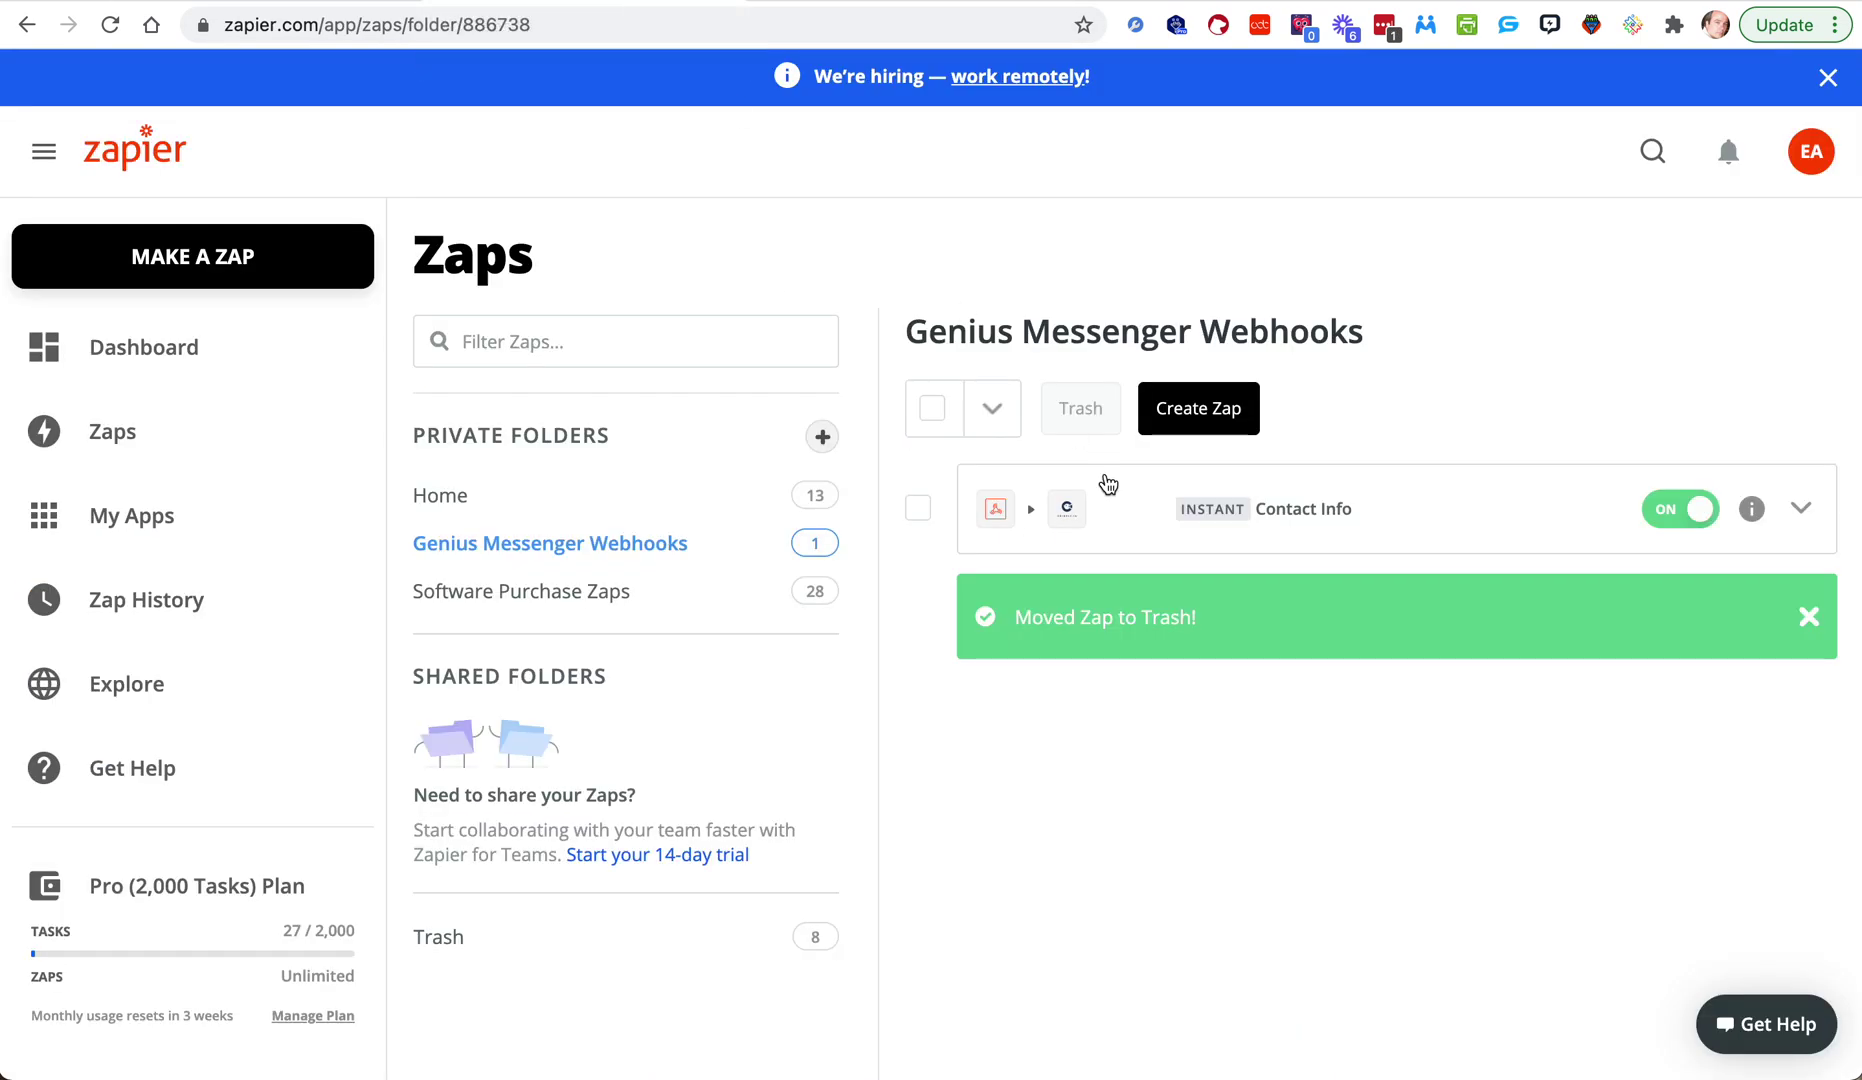
click(1230, 432)
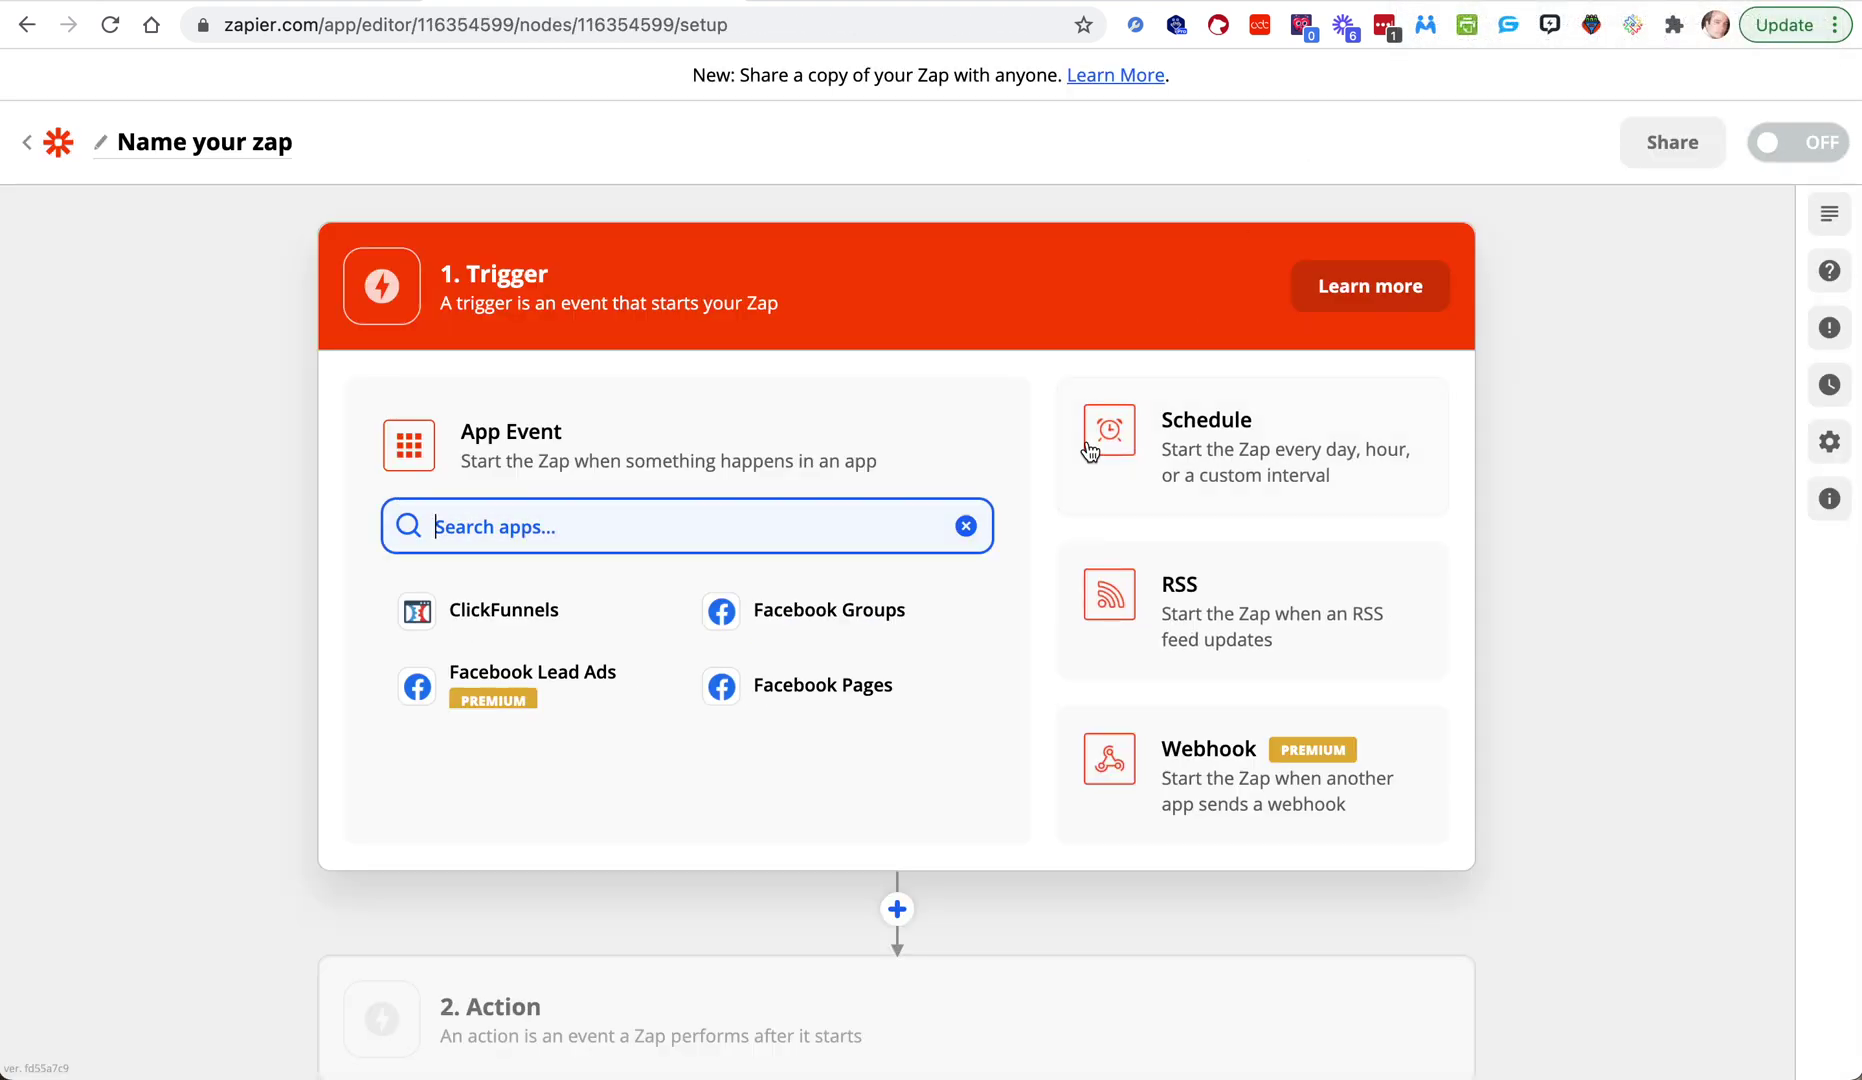
click(1188, 705)
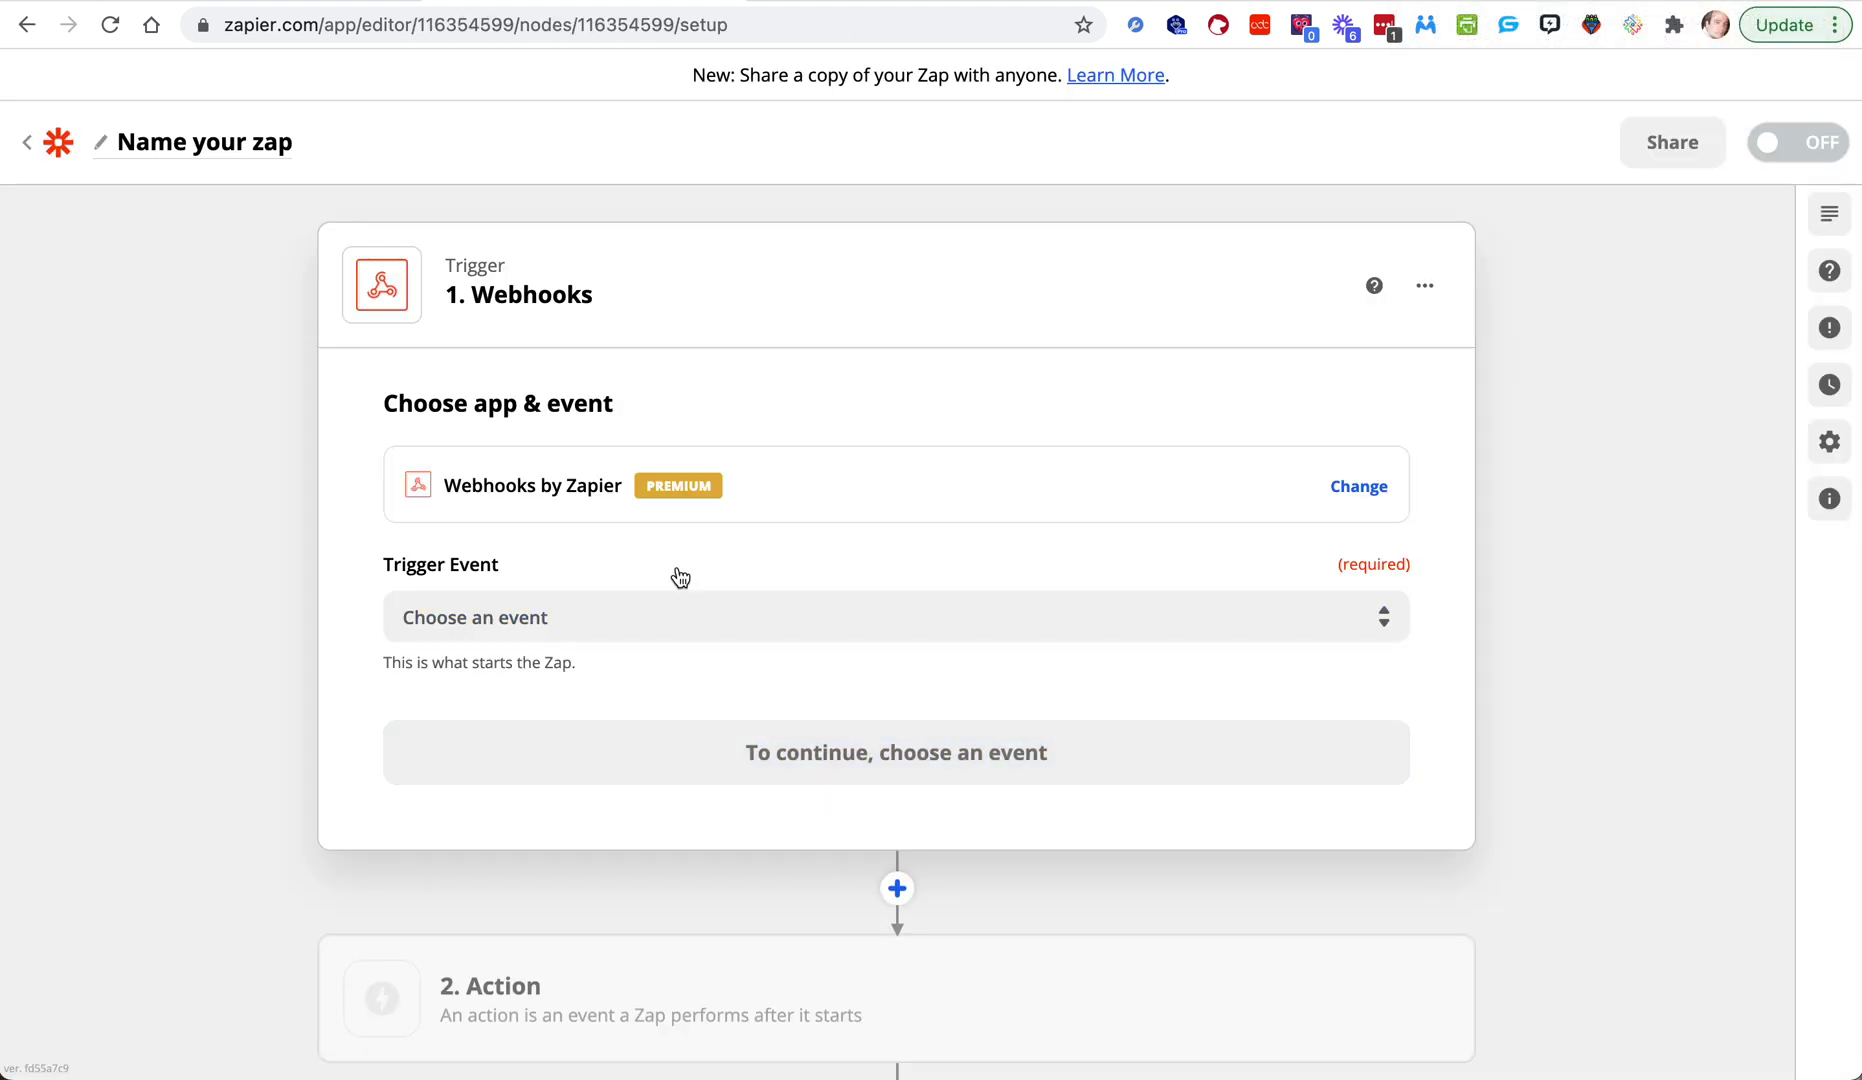
click(731, 617)
click(470, 781)
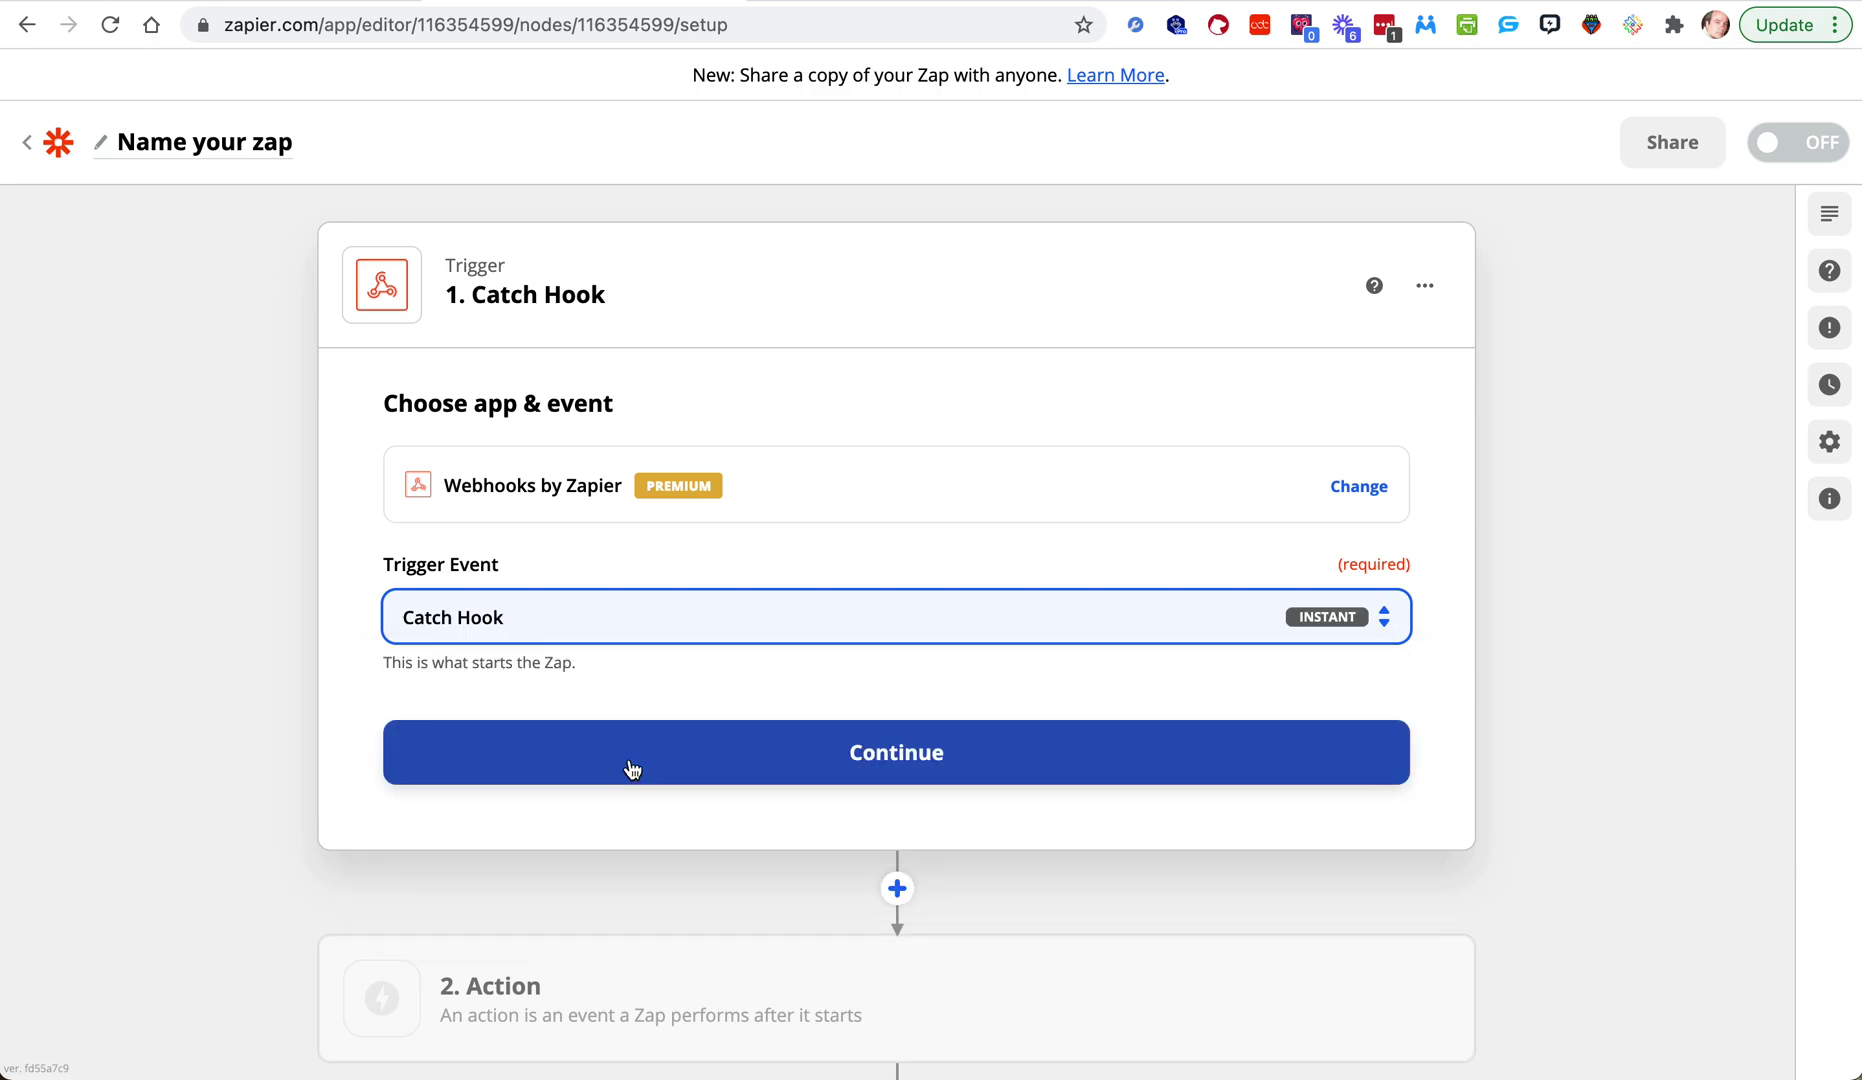
click(703, 757)
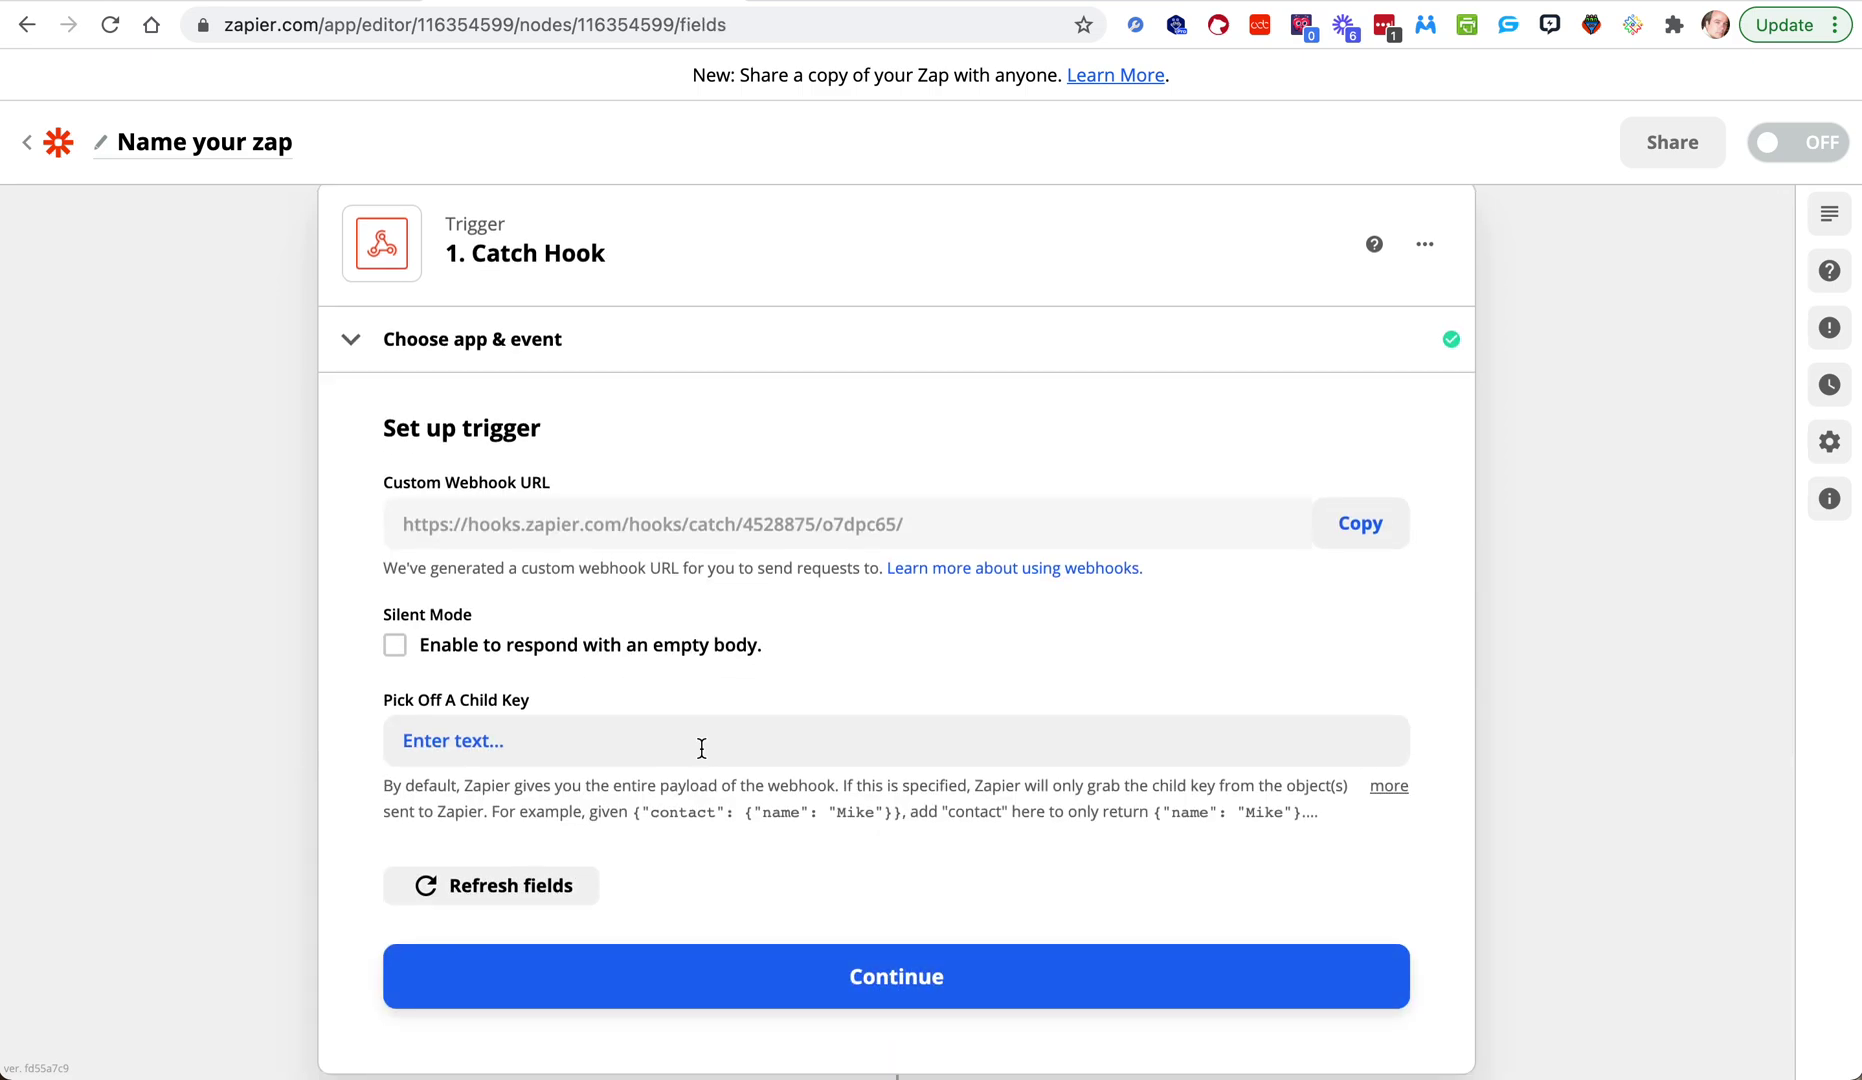
Step: Name the Zap "Notifications" and copy its custom webhook URL
click(207, 145)
text(Notifications)
click(68, 303)
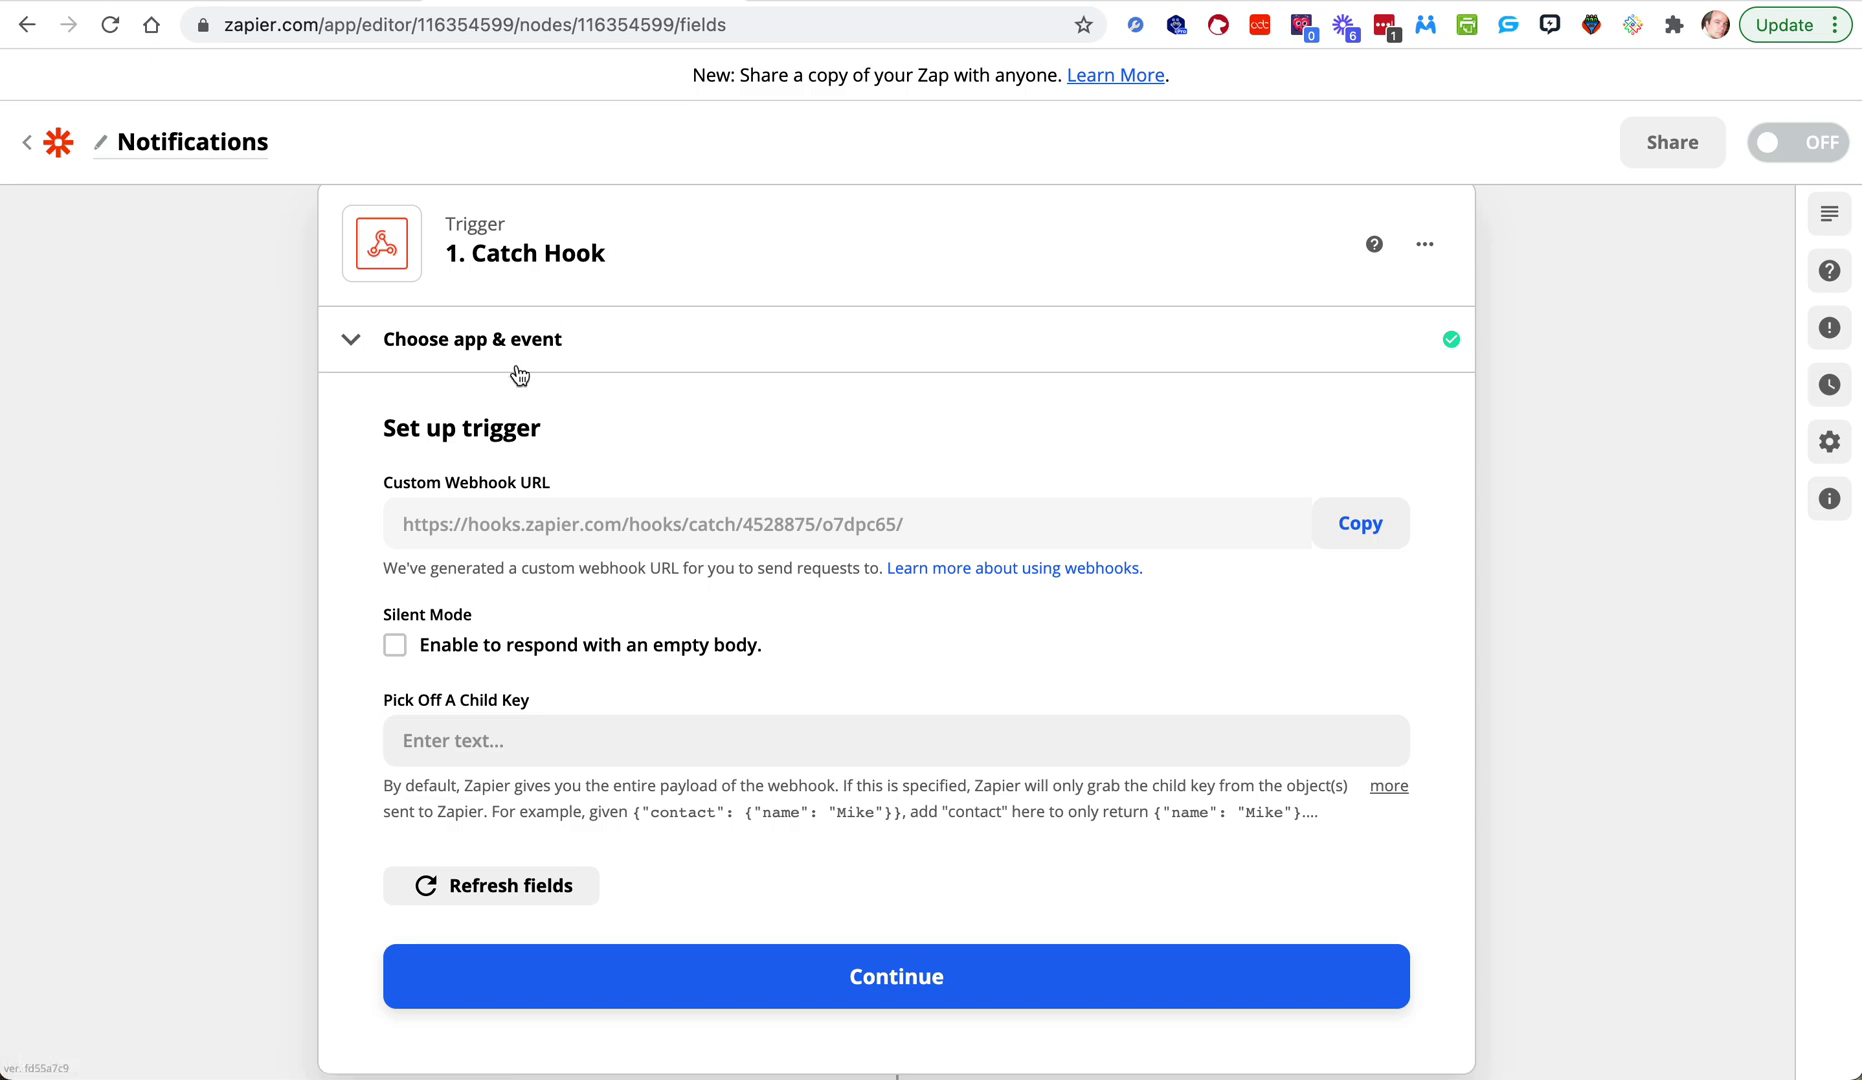
click(1378, 526)
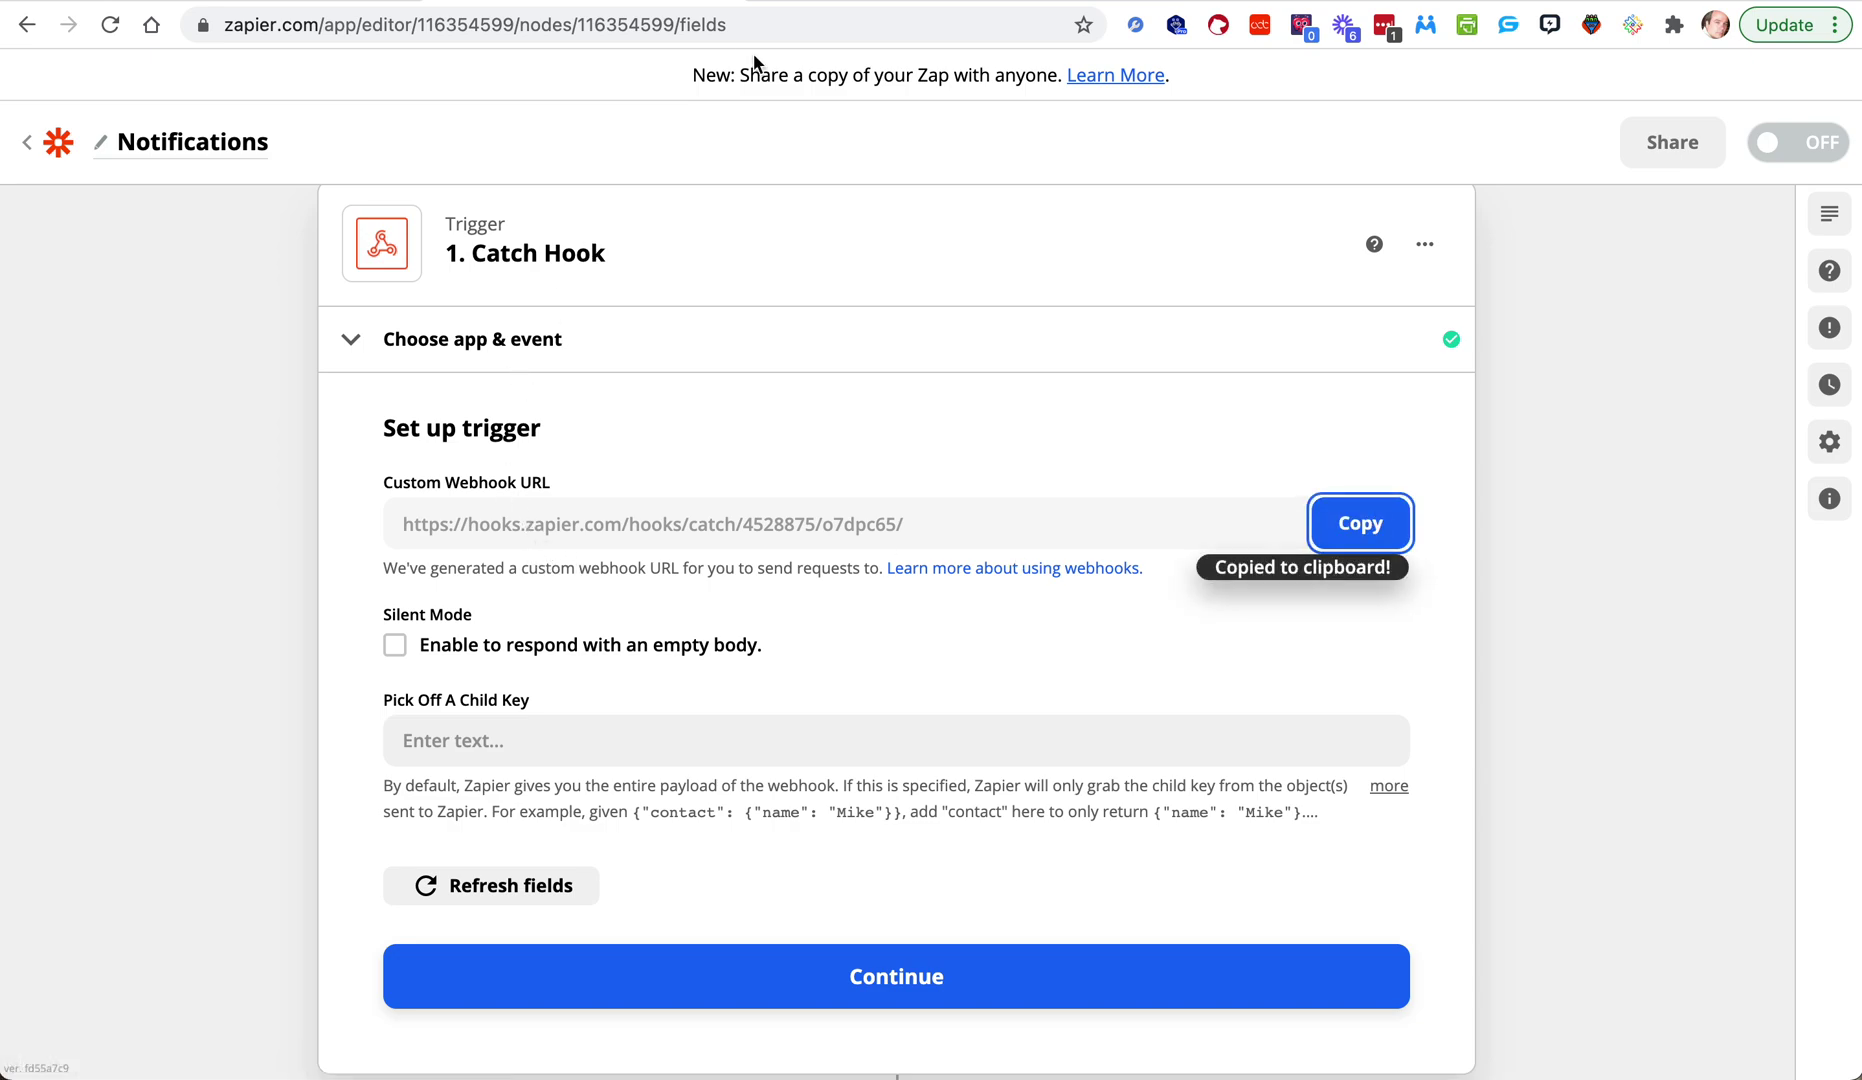
Step: Switch to Facebook Messenger and create a Genius Messenger CRM webhook named "Notifications" with the copied URL
click(326, 8)
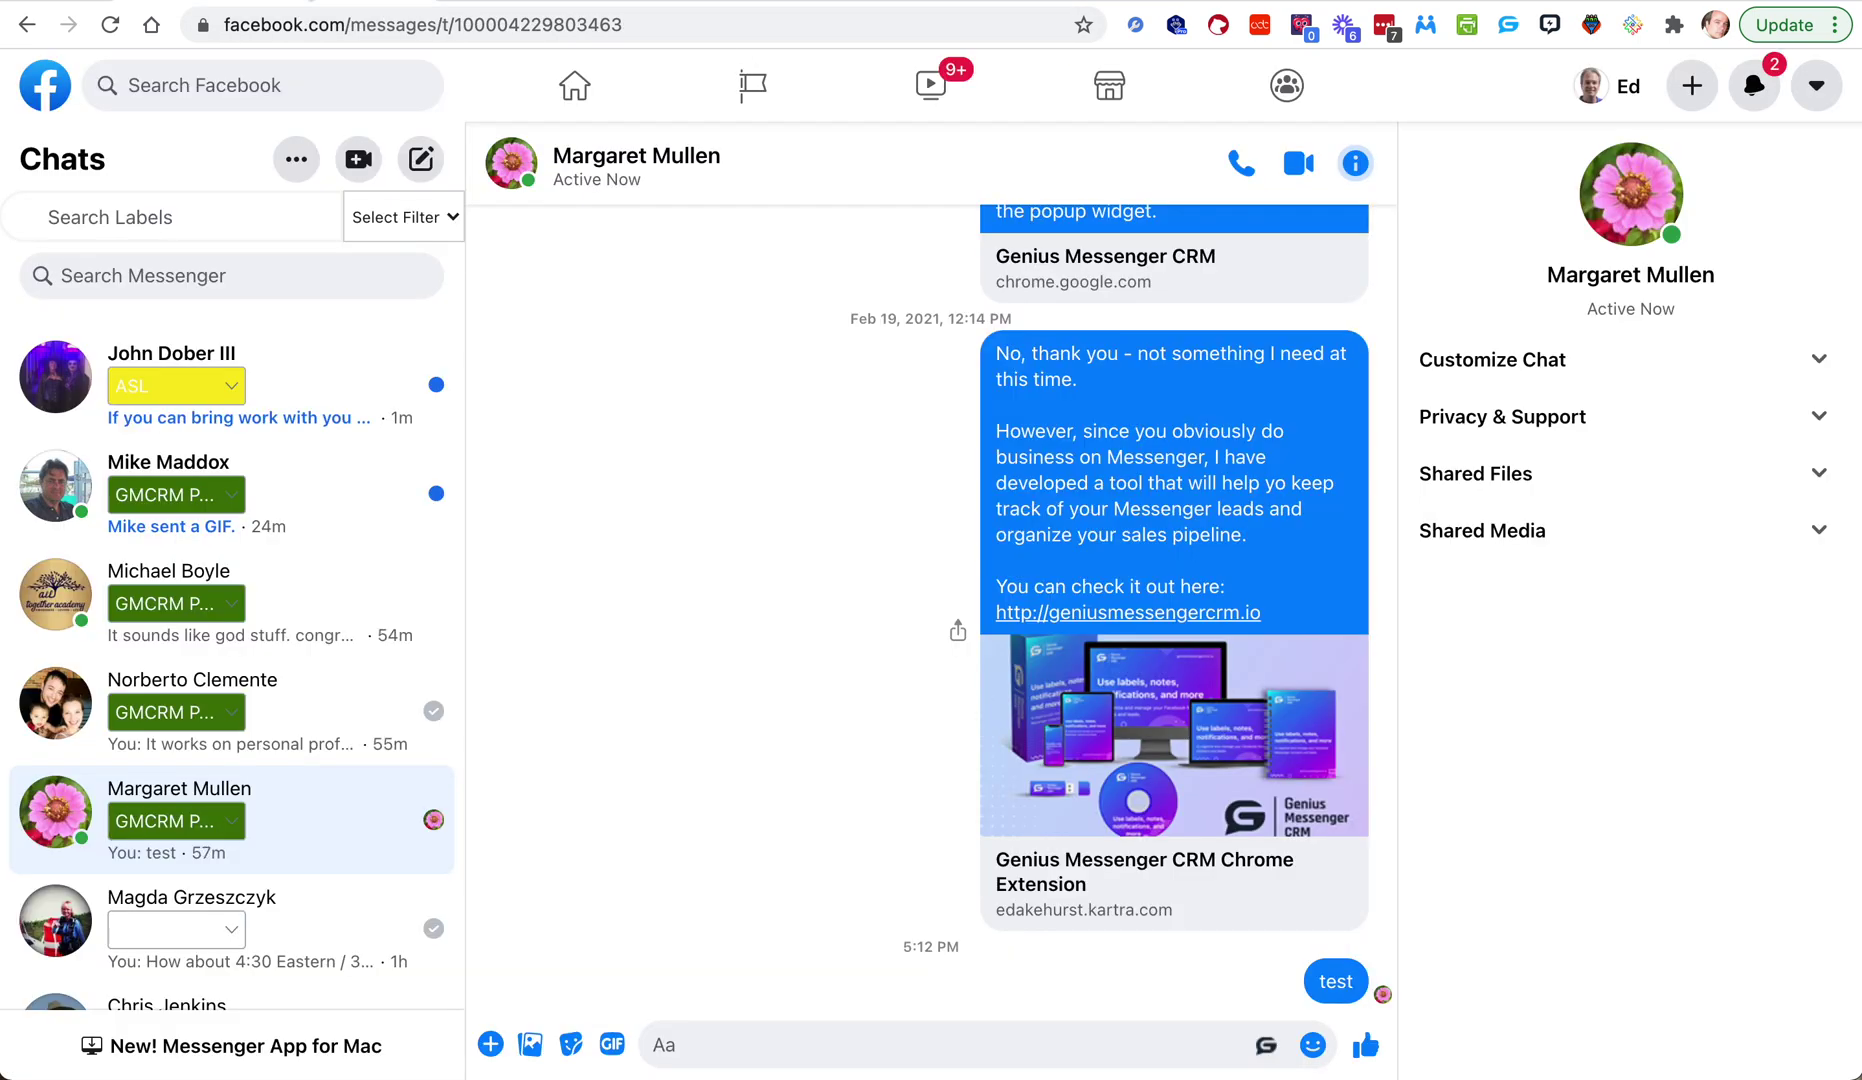
click(1510, 28)
click(622, 510)
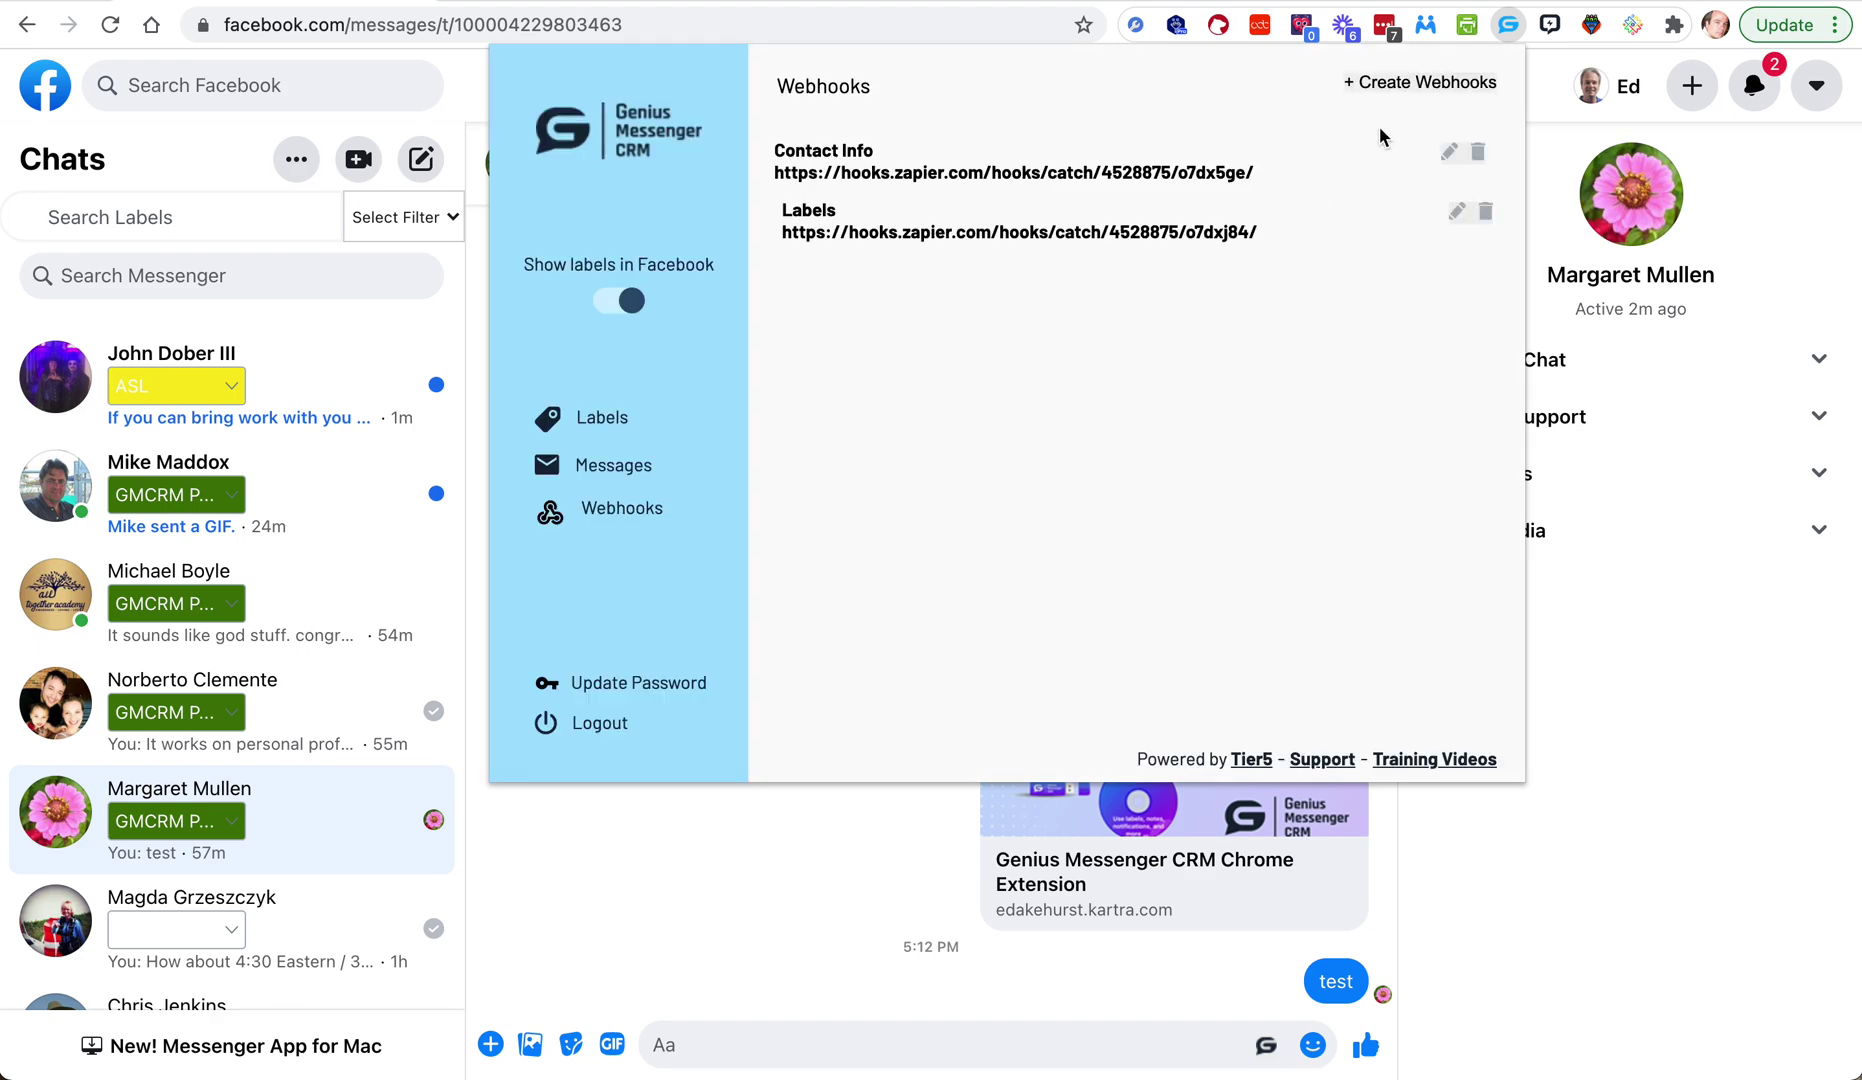
click(1396, 84)
click(1021, 420)
text(Notifications)
click(1020, 475)
key(super+v)
click(1140, 550)
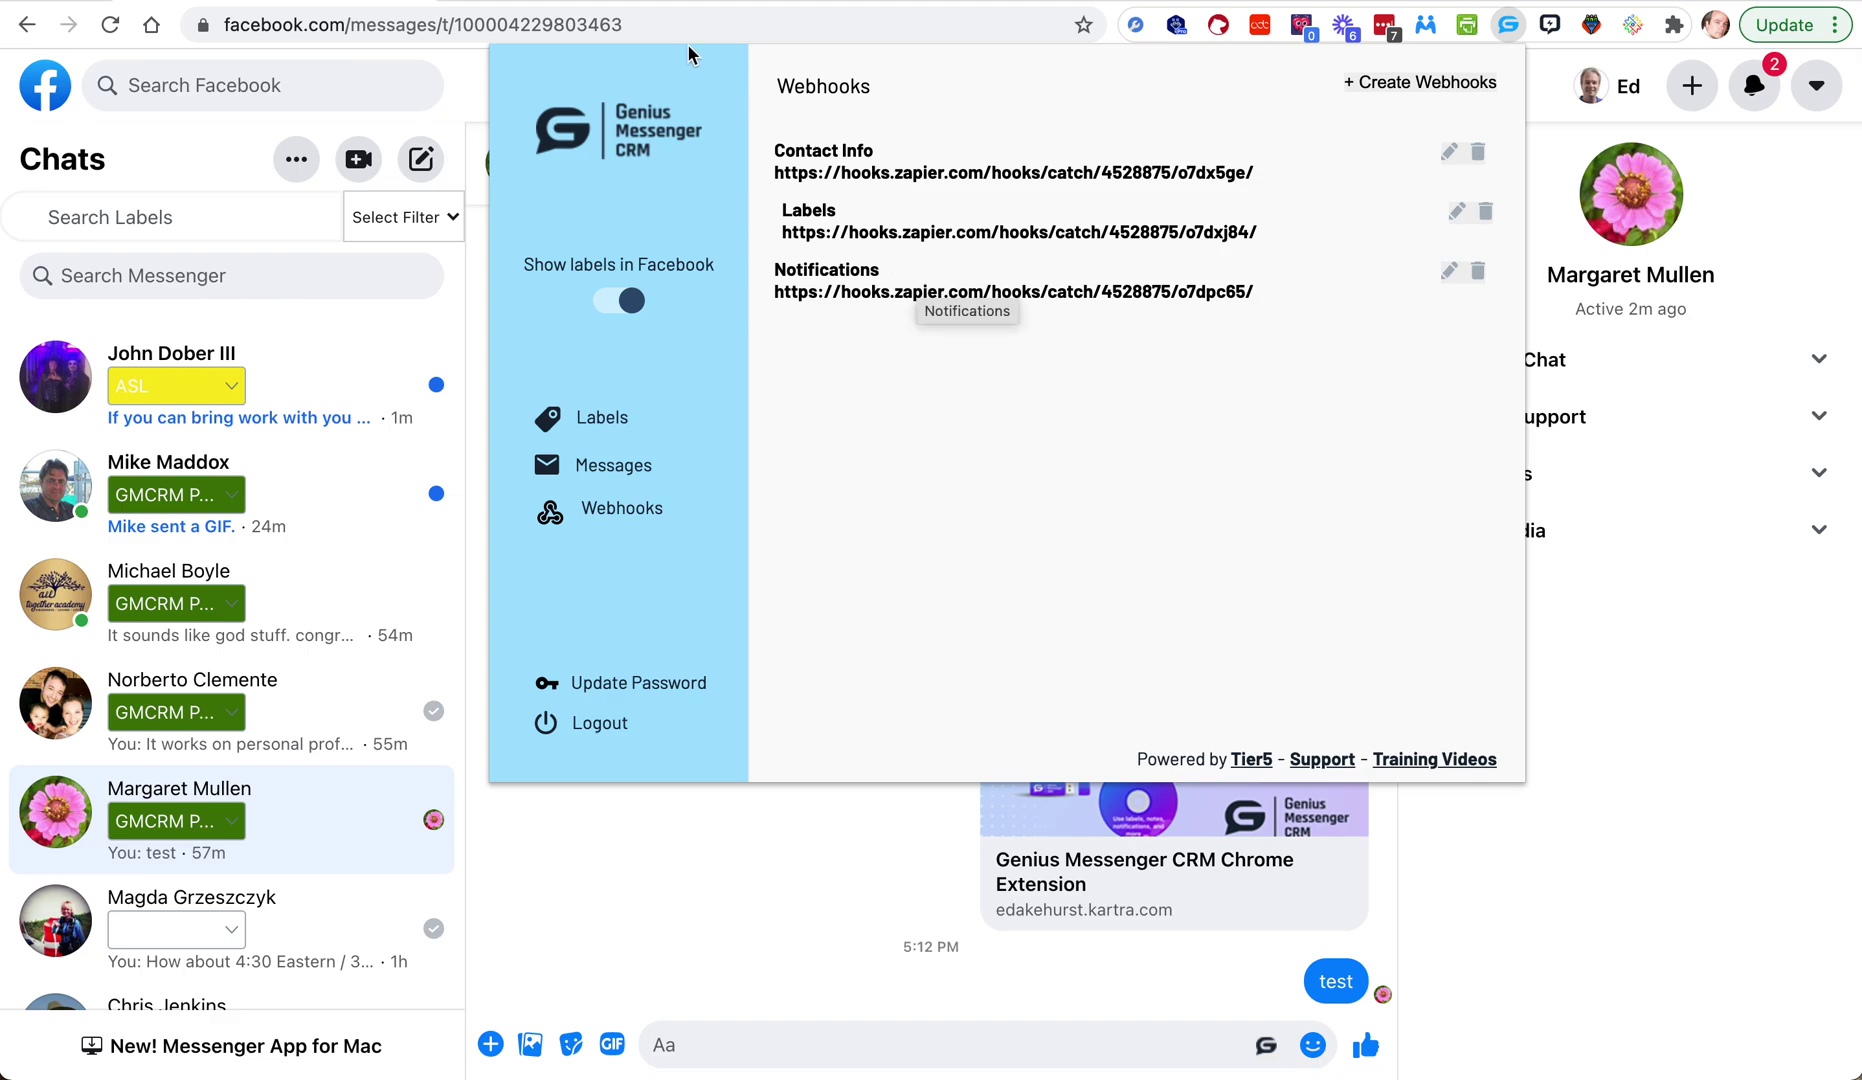
Step: Return to Zapier, continue past the Catch Hook setup and test the trigger
key(ctrl+Tab)
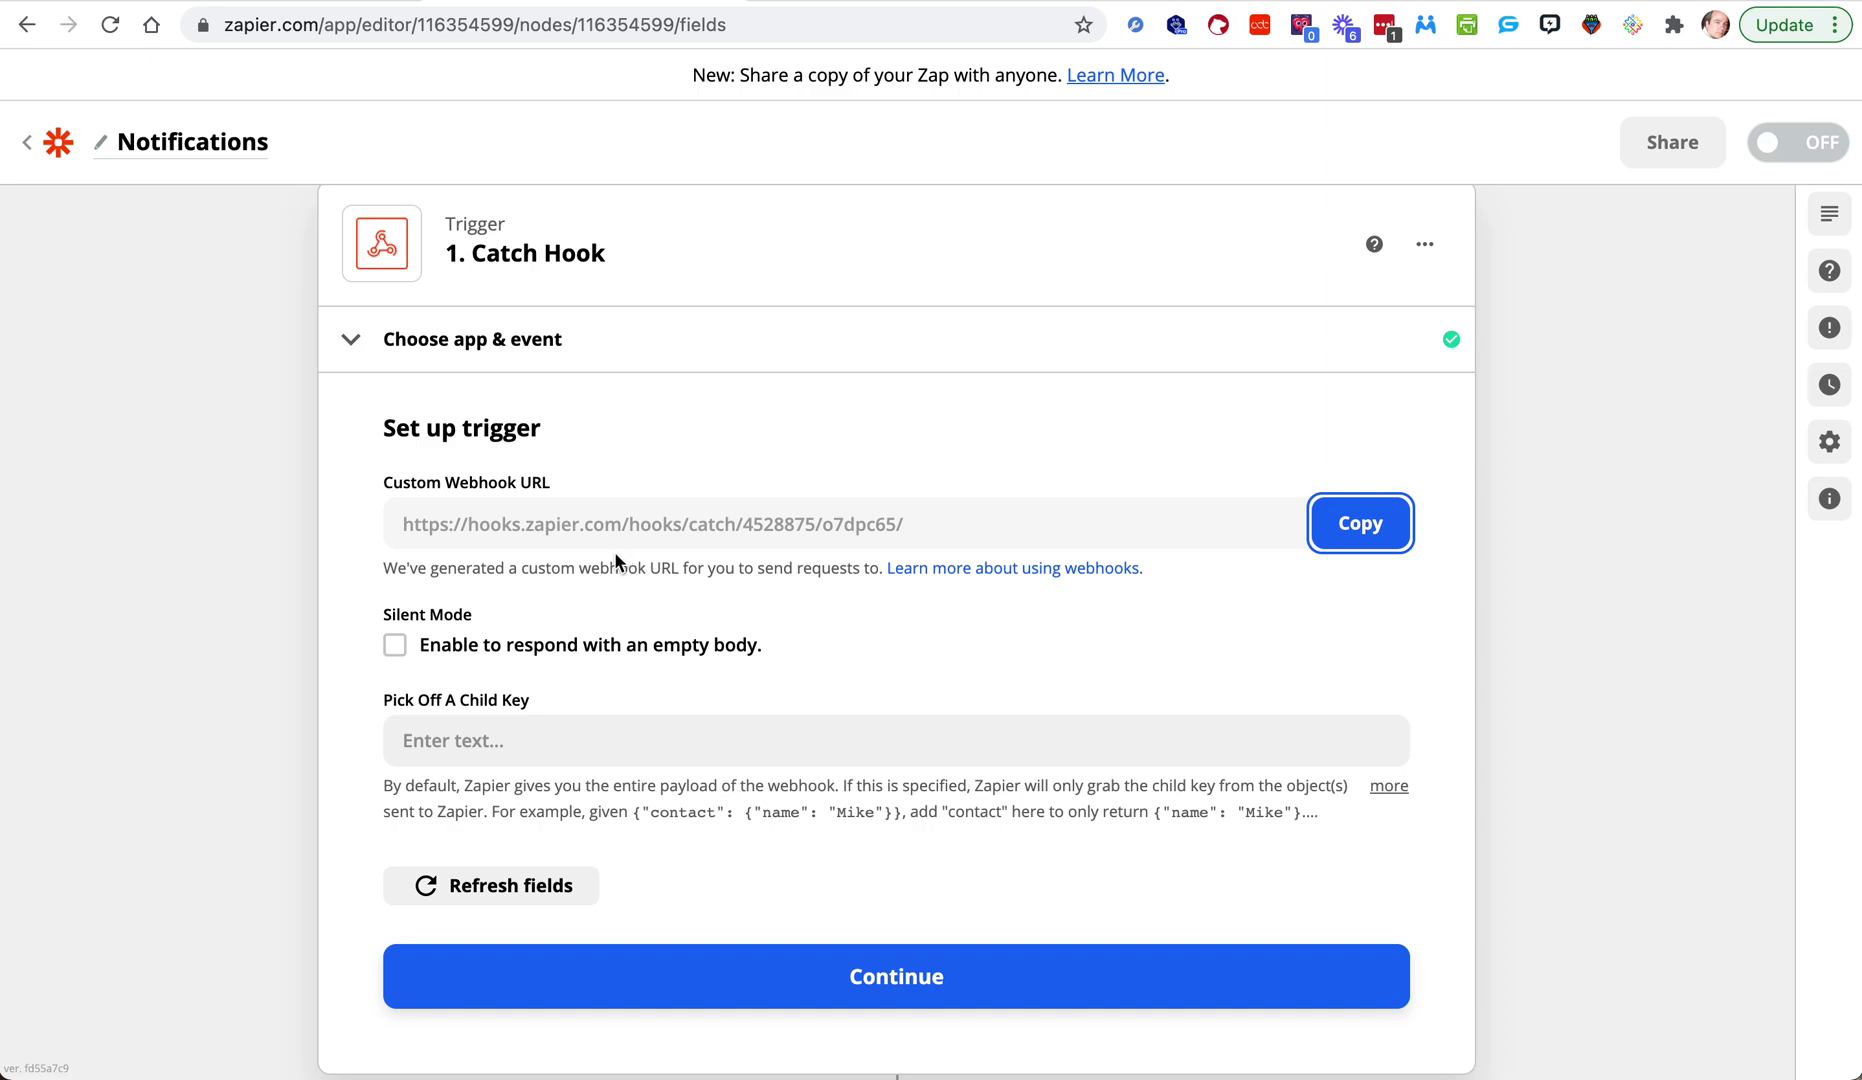
scroll(750, 680, down, 1)
click(872, 892)
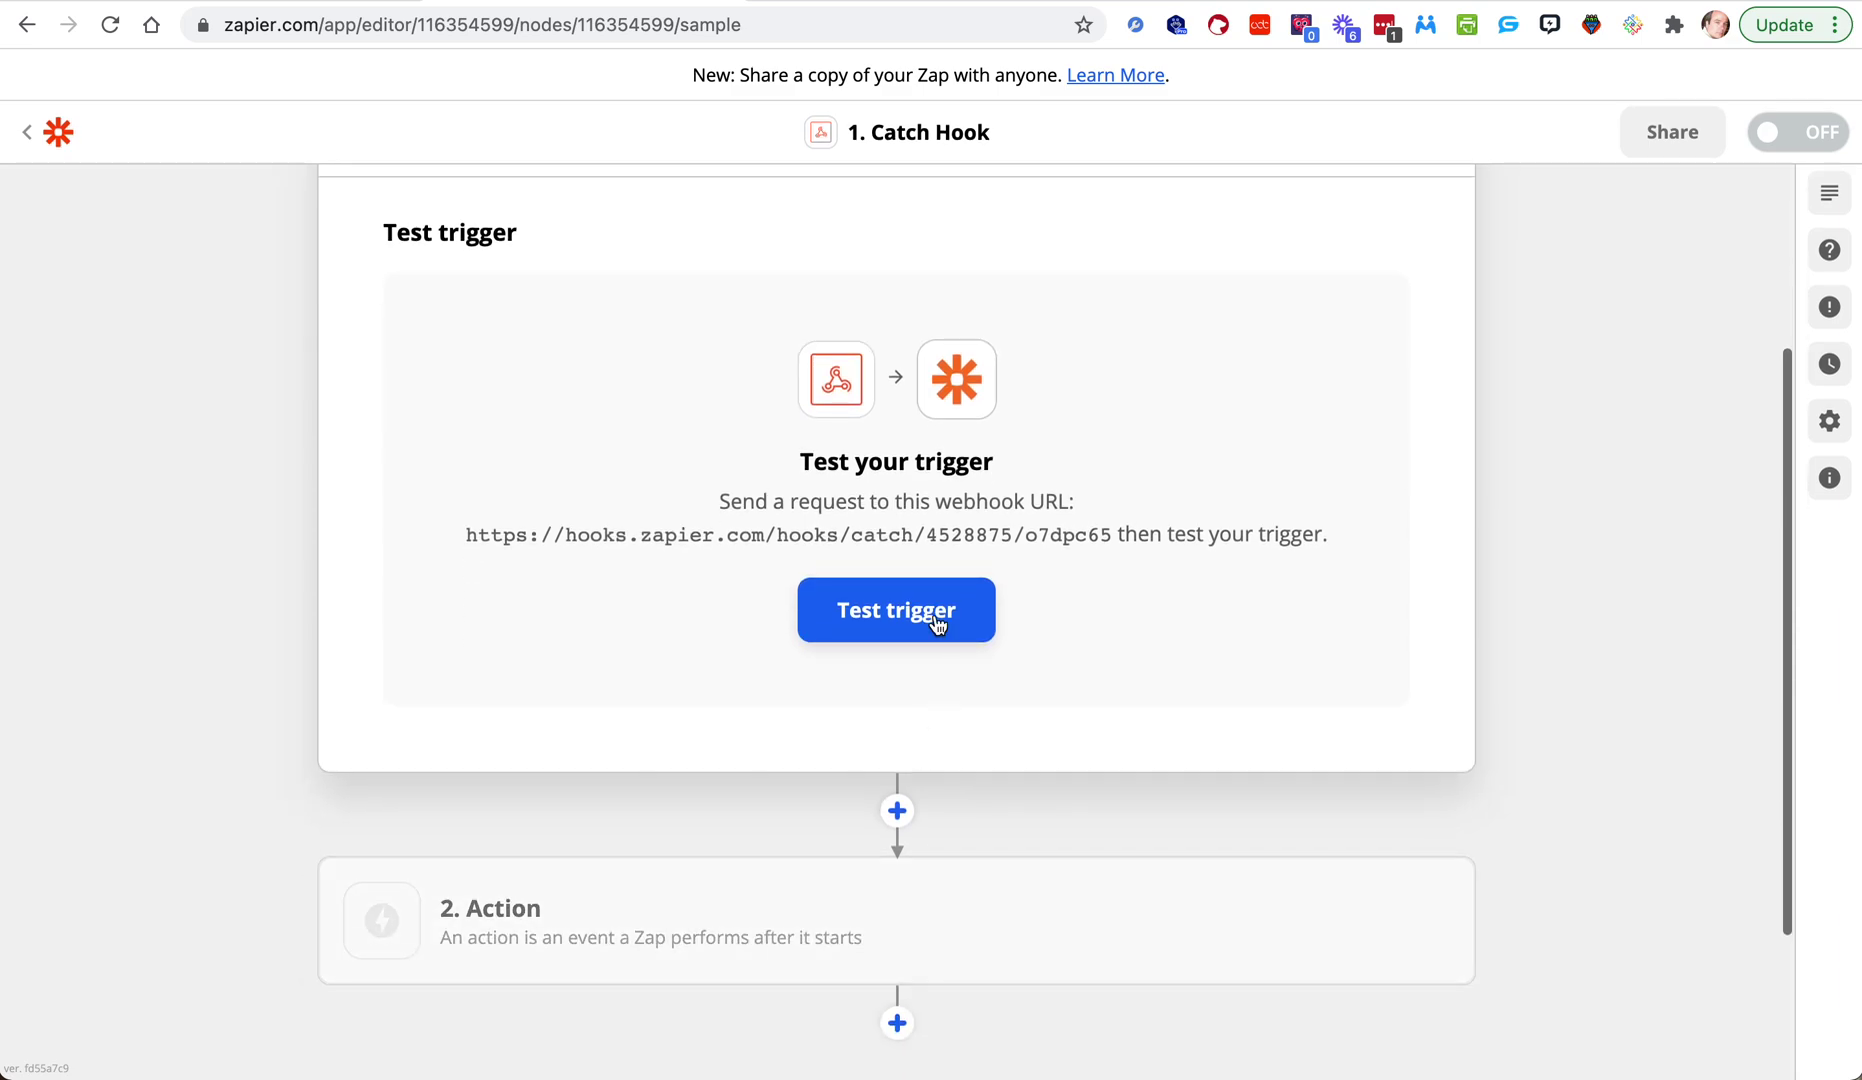
click(938, 626)
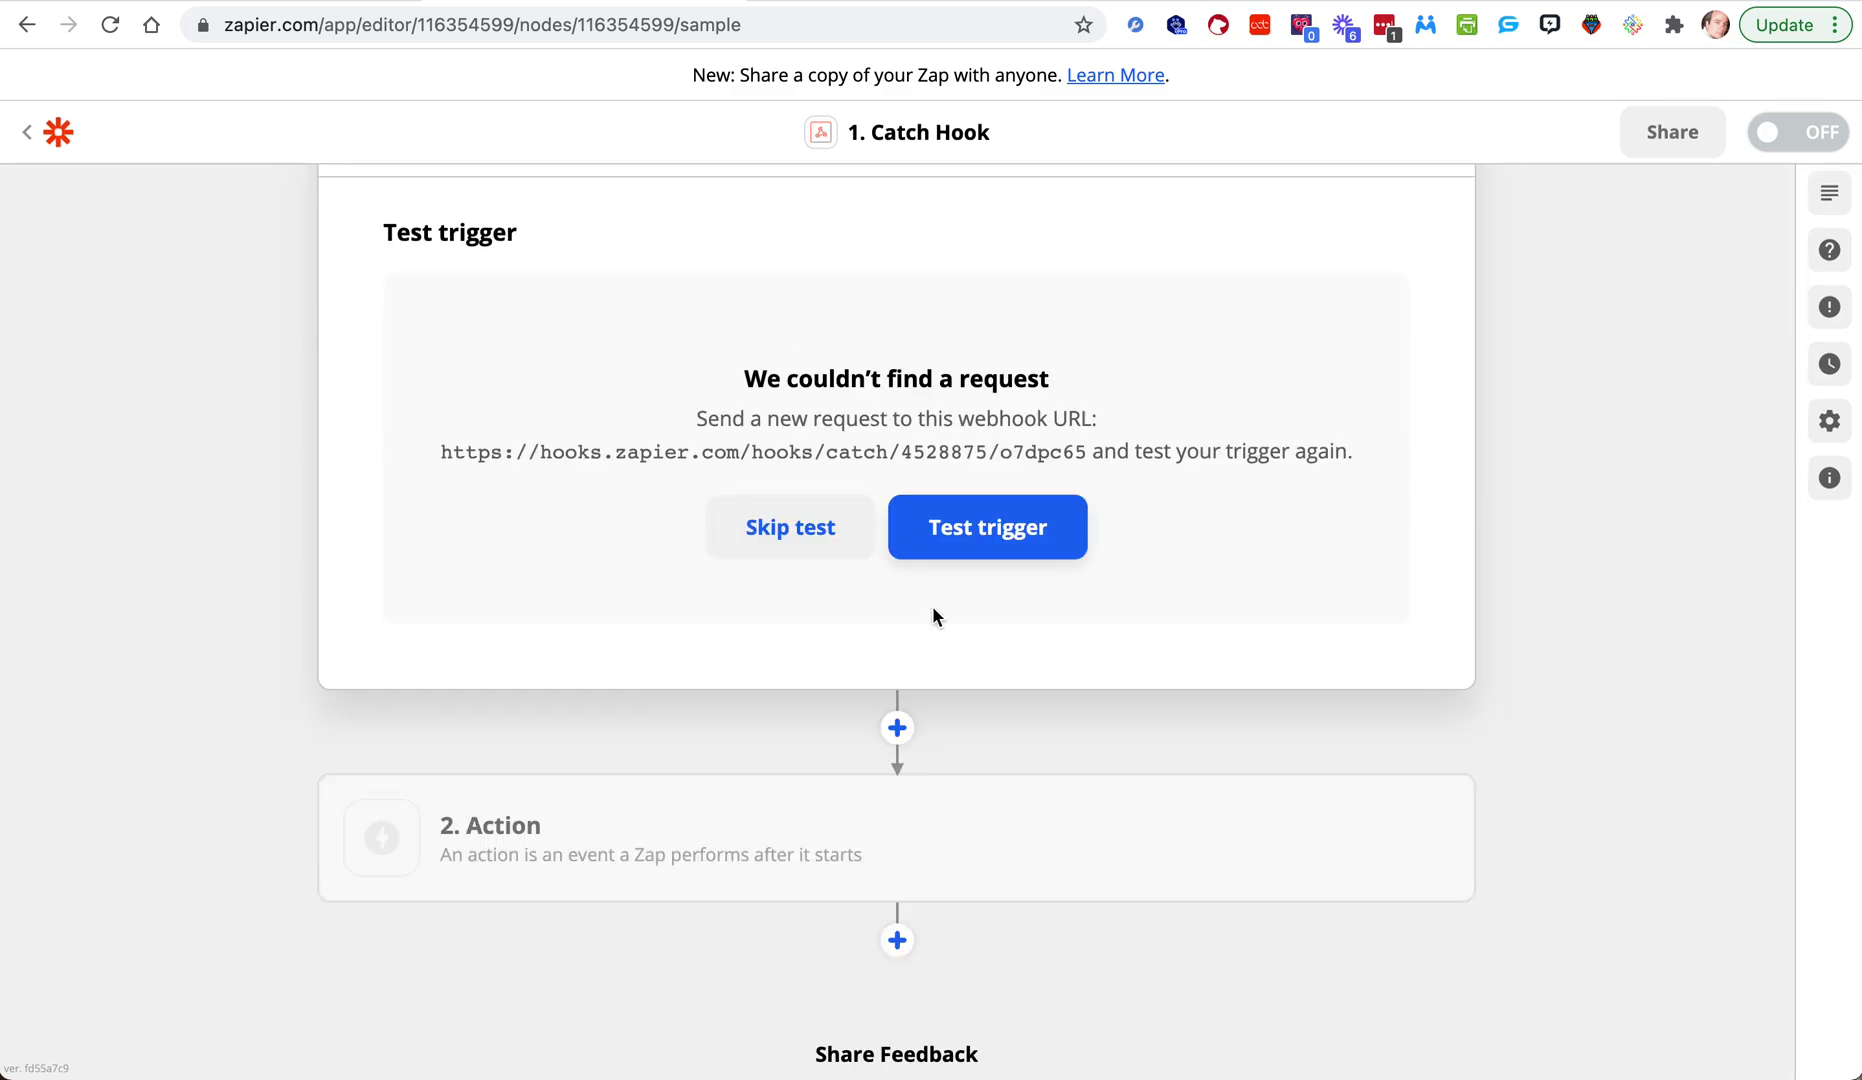
Step: Return to the Messenger conversation and look through the CRM widget's sections, ending on the notification form
click(330, 5)
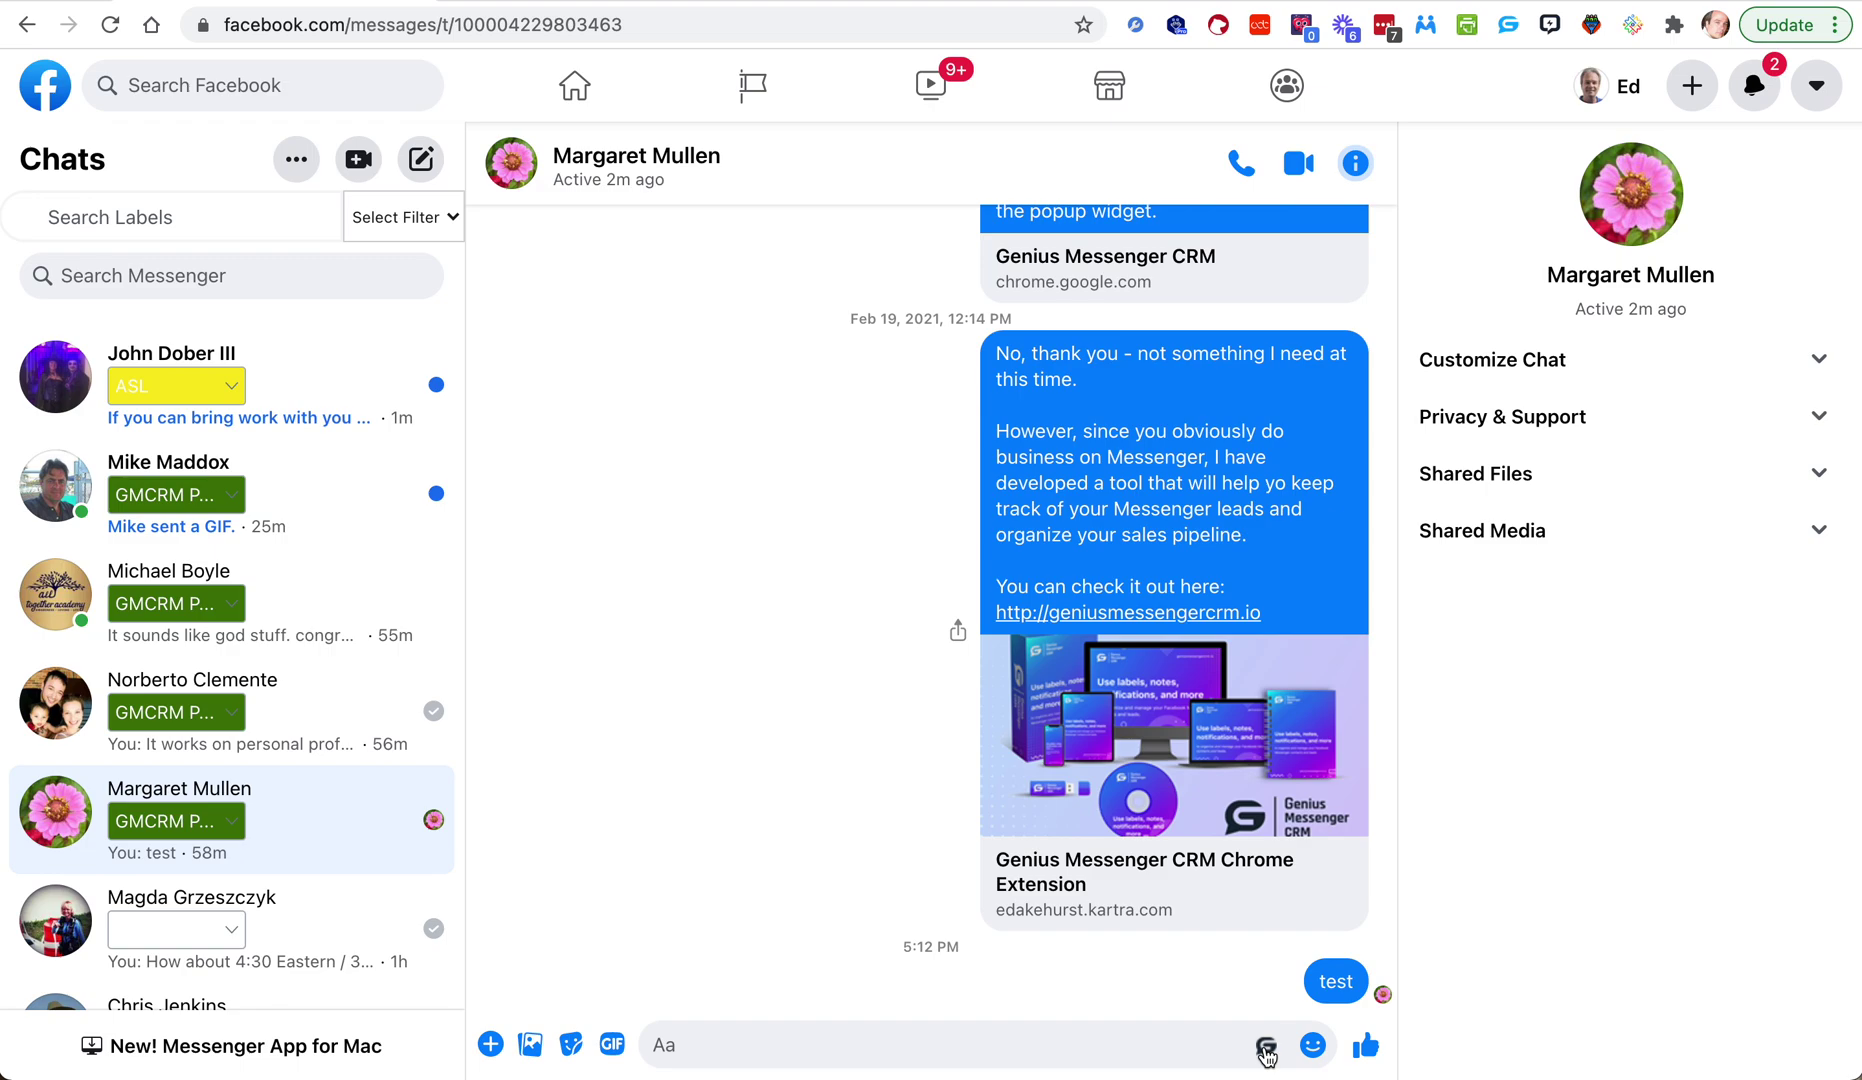
click(1266, 1048)
click(1033, 438)
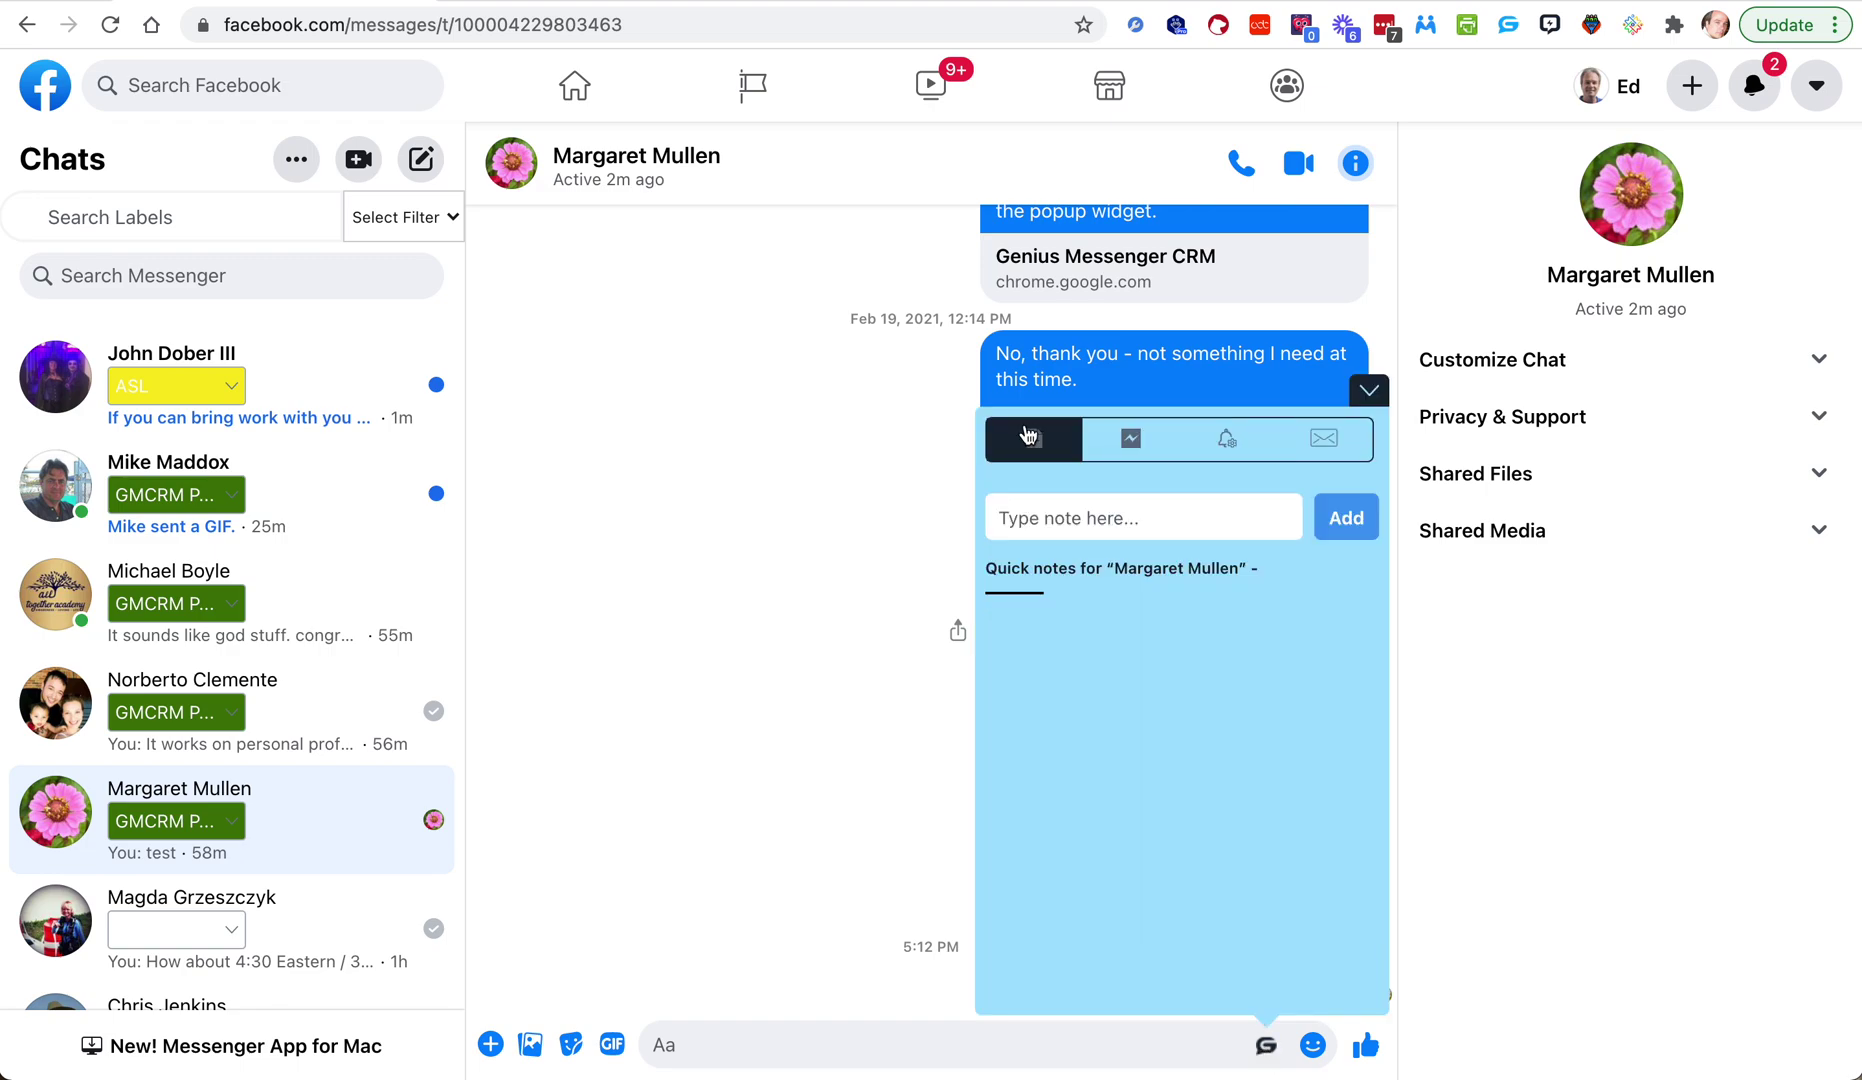
click(1149, 453)
click(1306, 458)
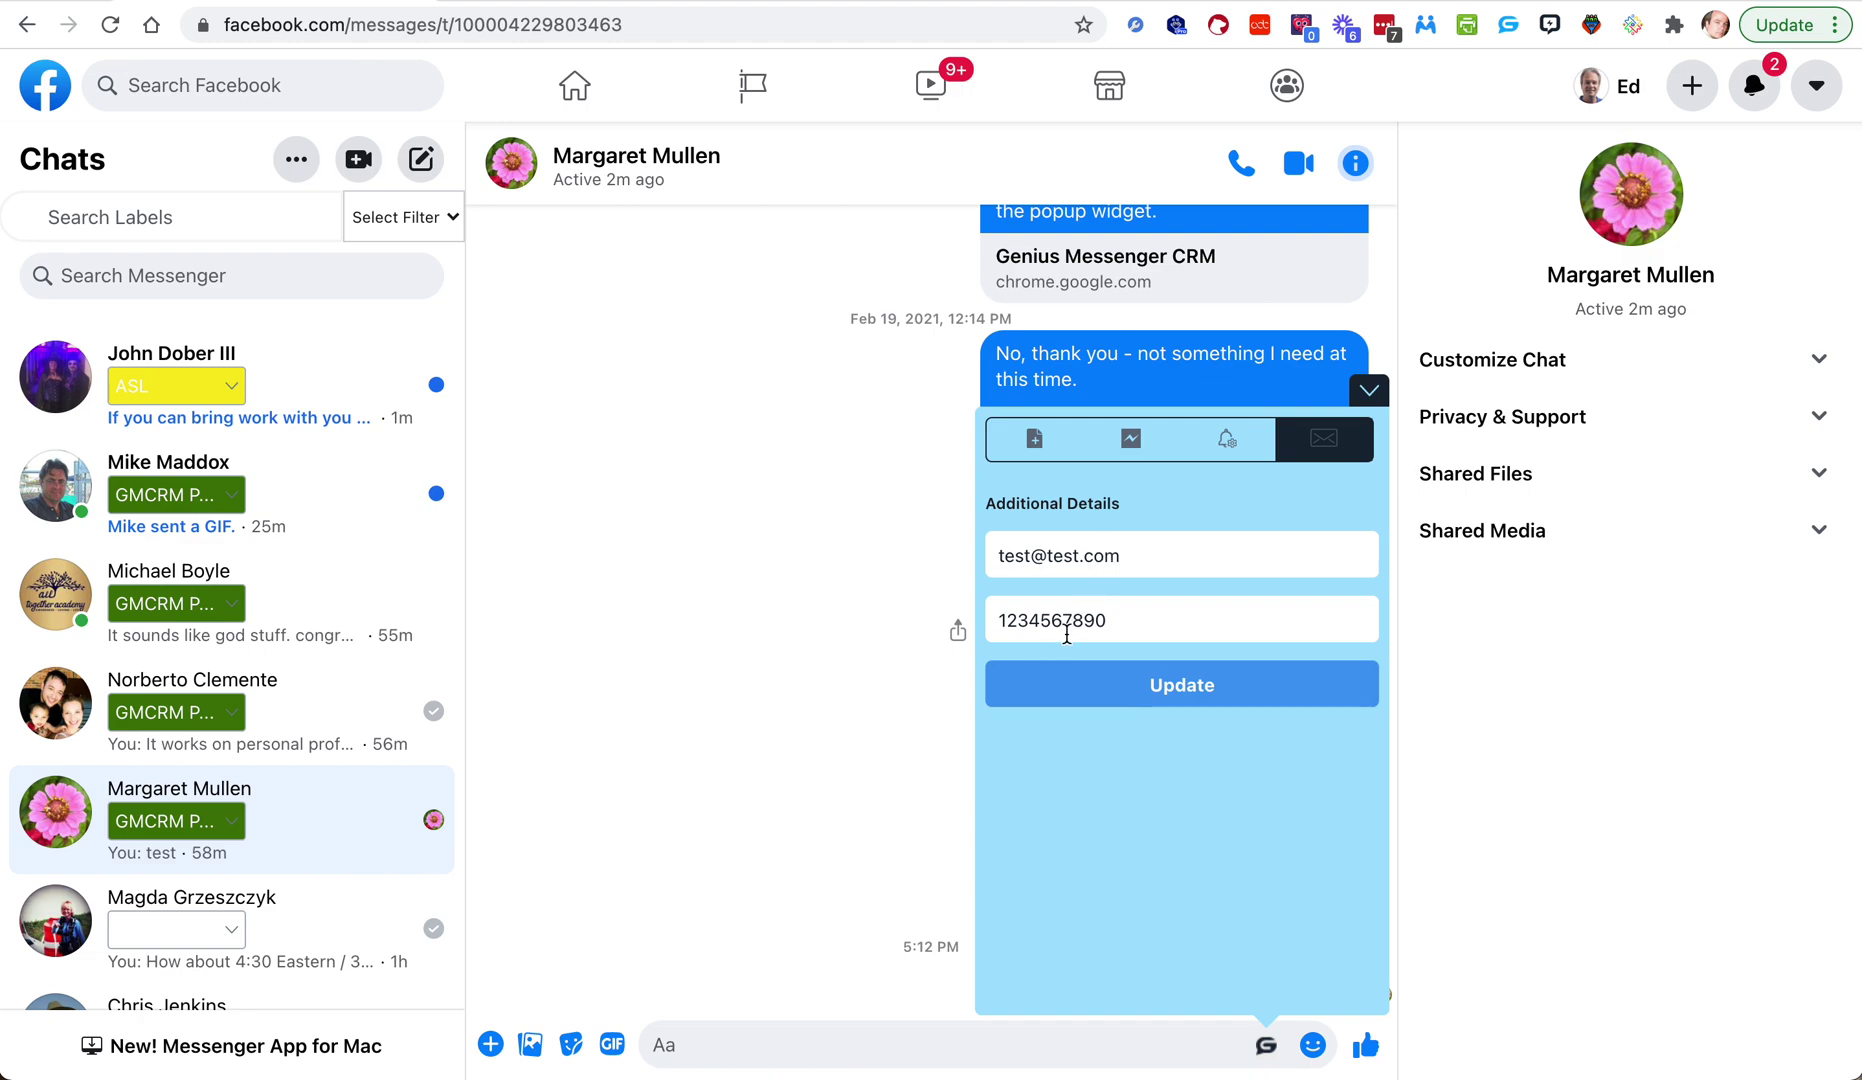
click(1205, 460)
click(1225, 447)
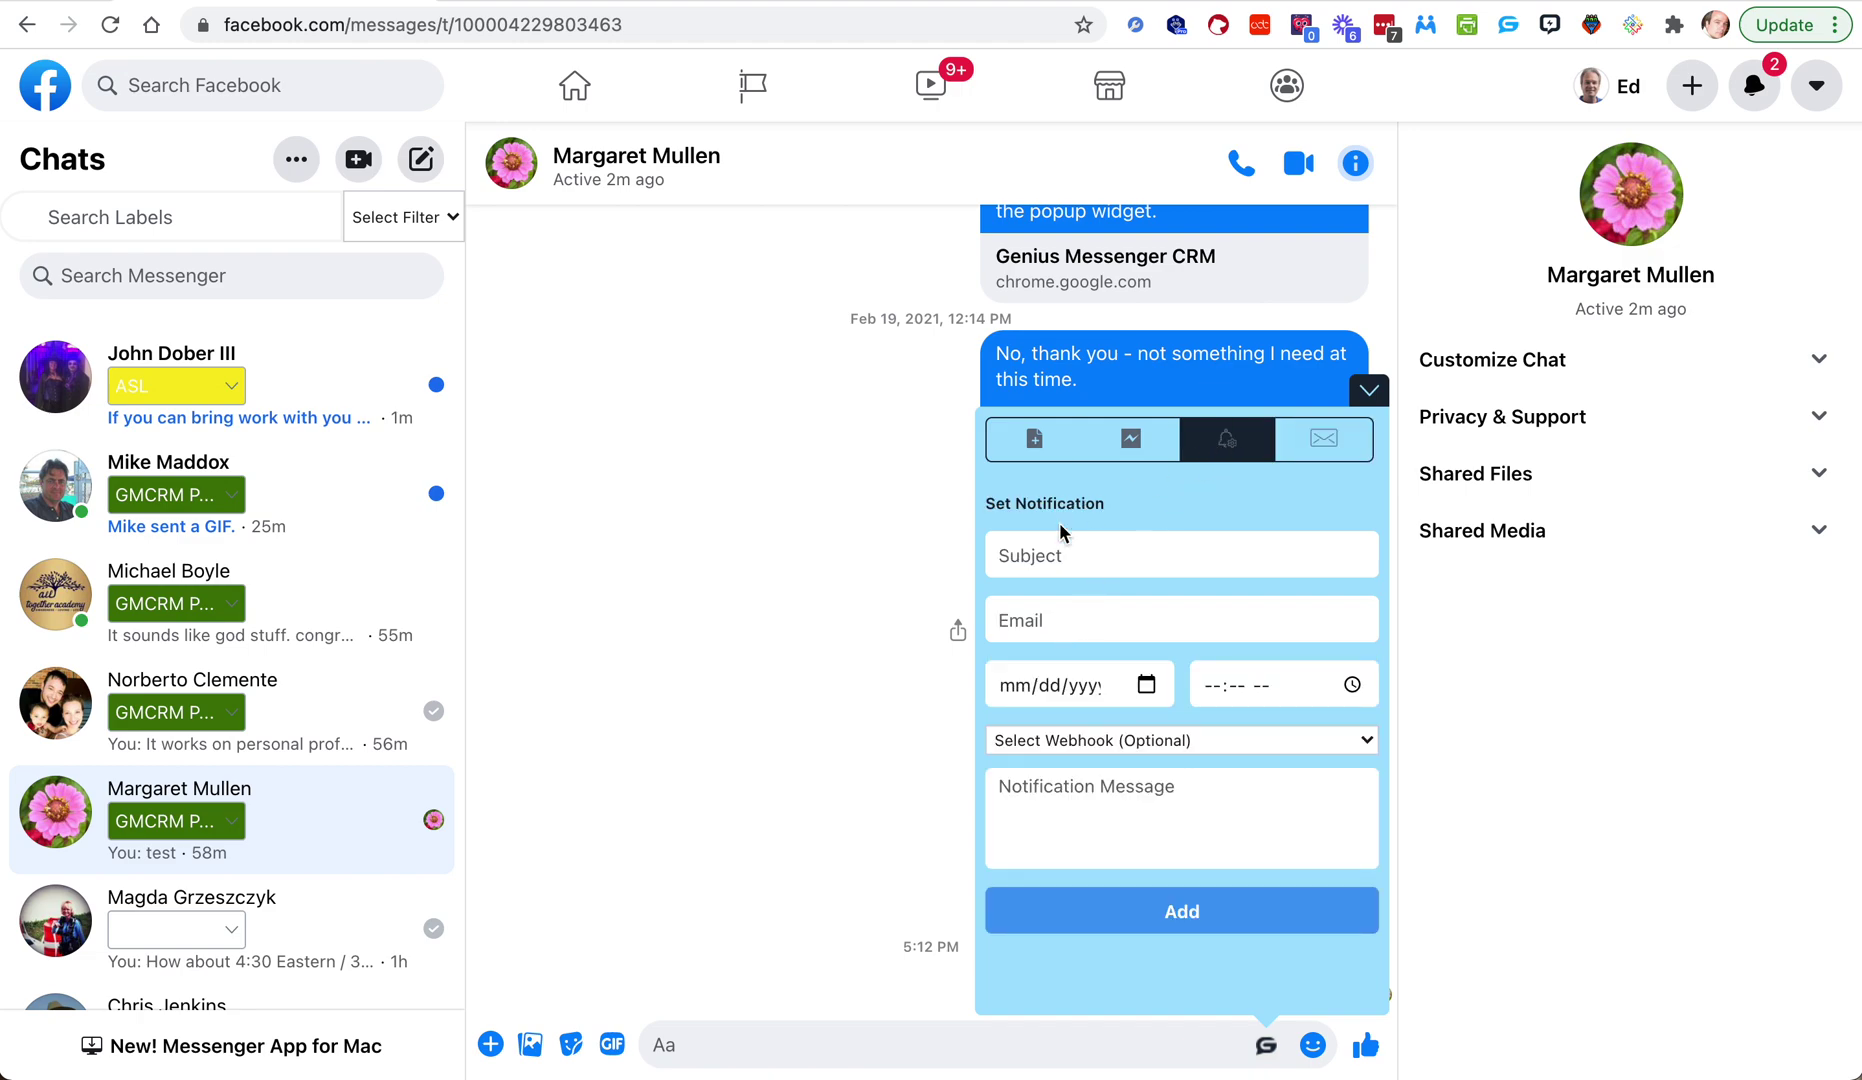
Step: Examine the webhook choices in the conversation's notification form, then close the CRM widget
click(1064, 745)
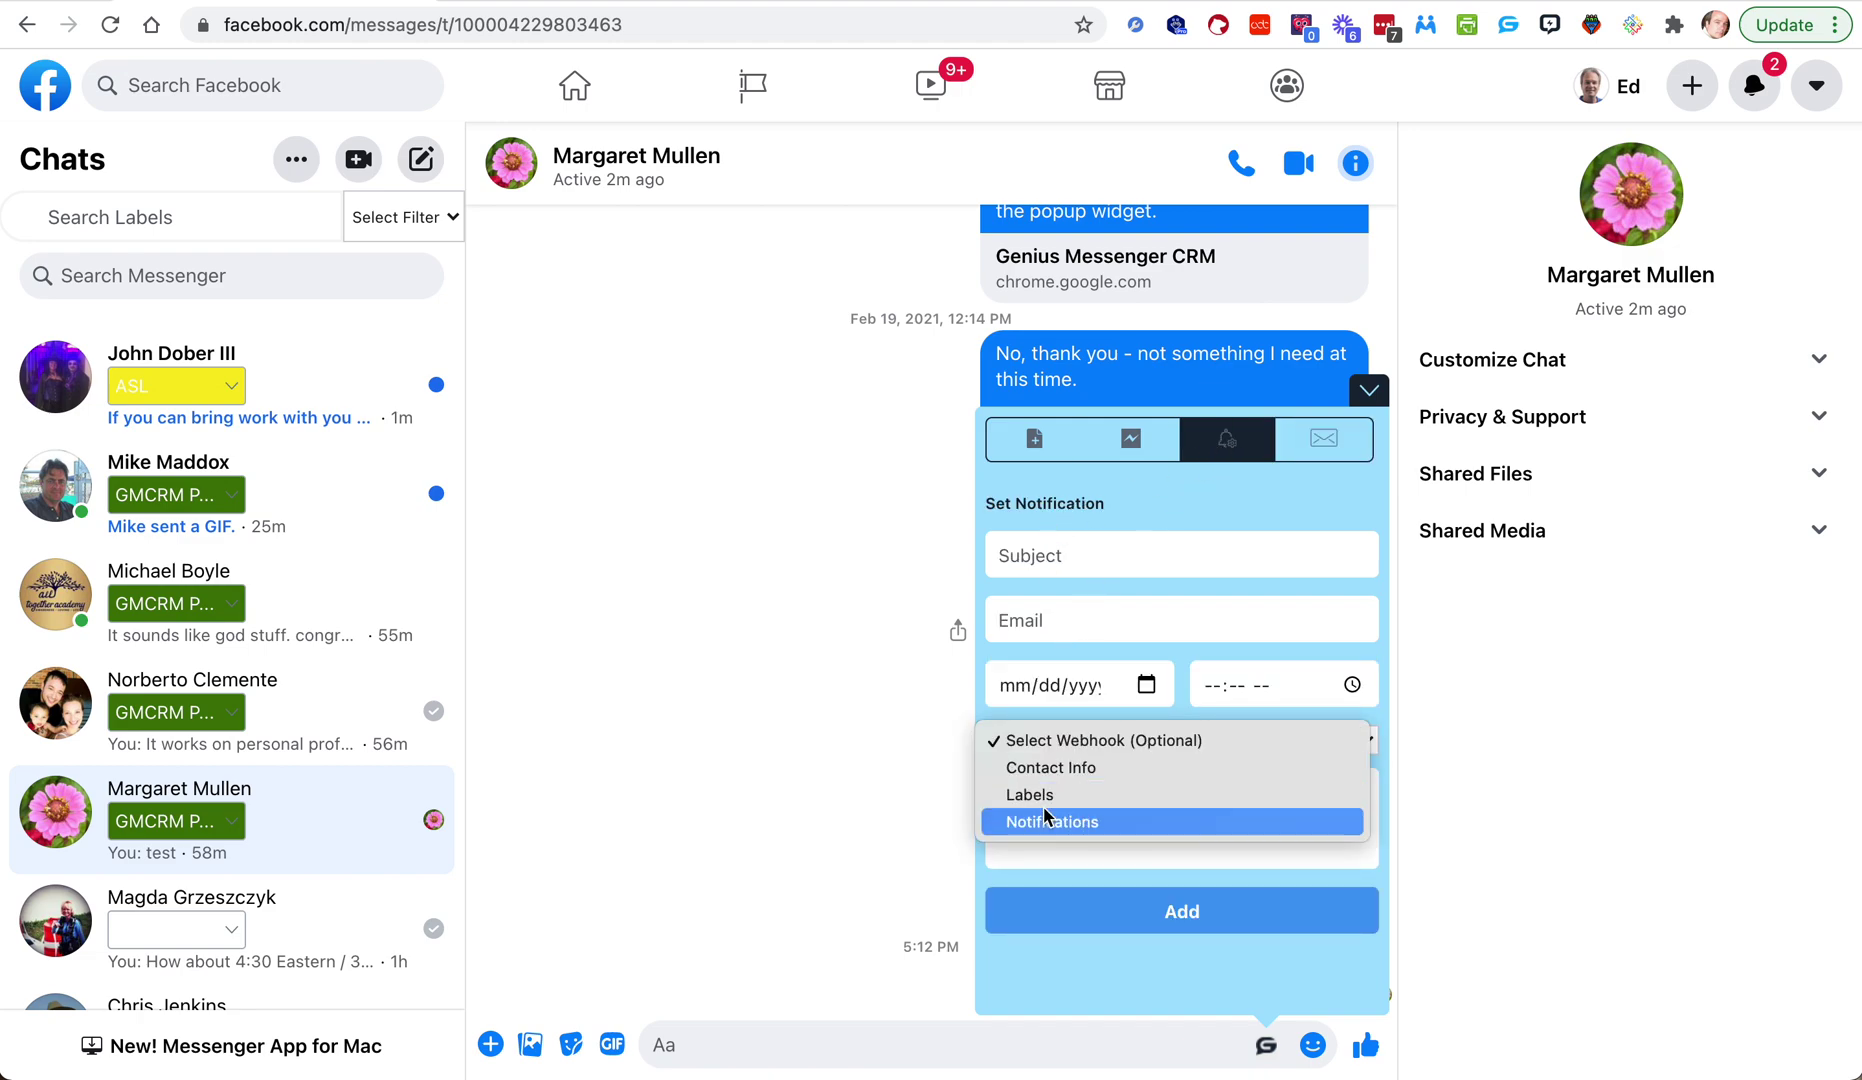
click(920, 790)
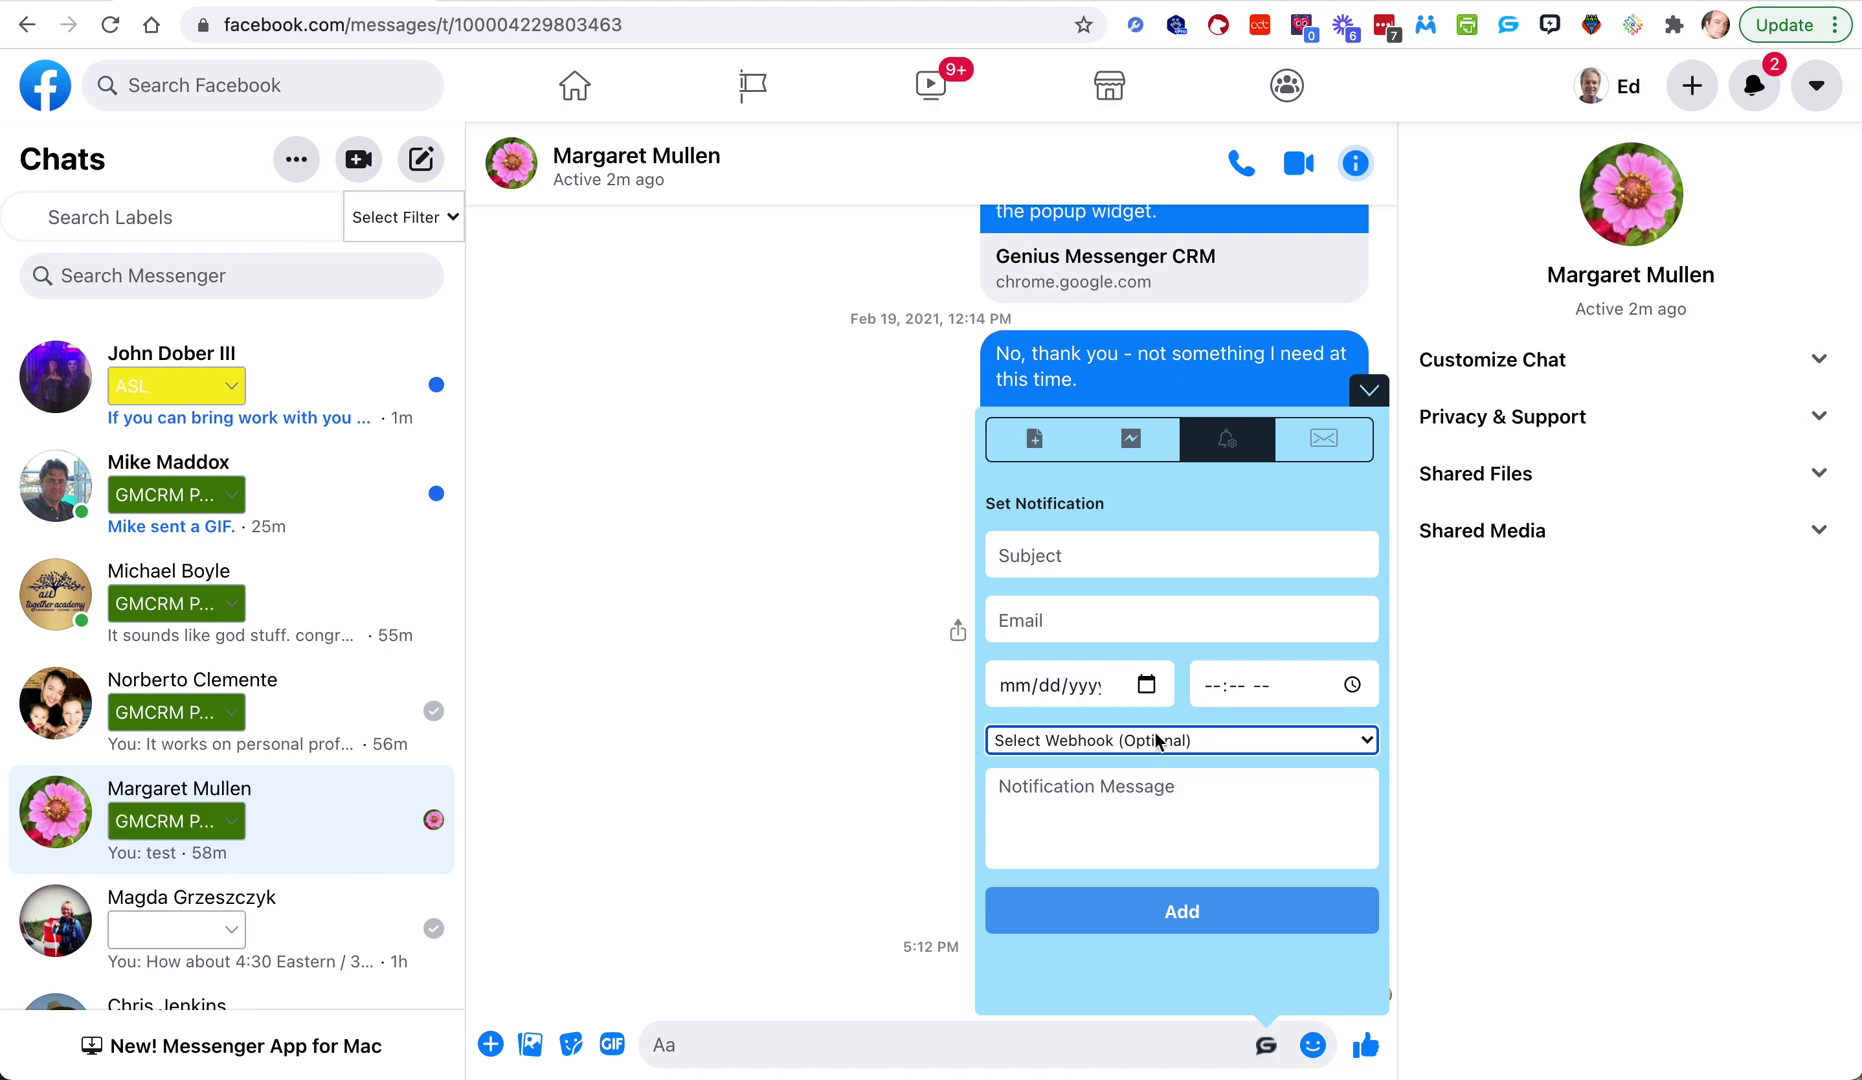
click(1206, 745)
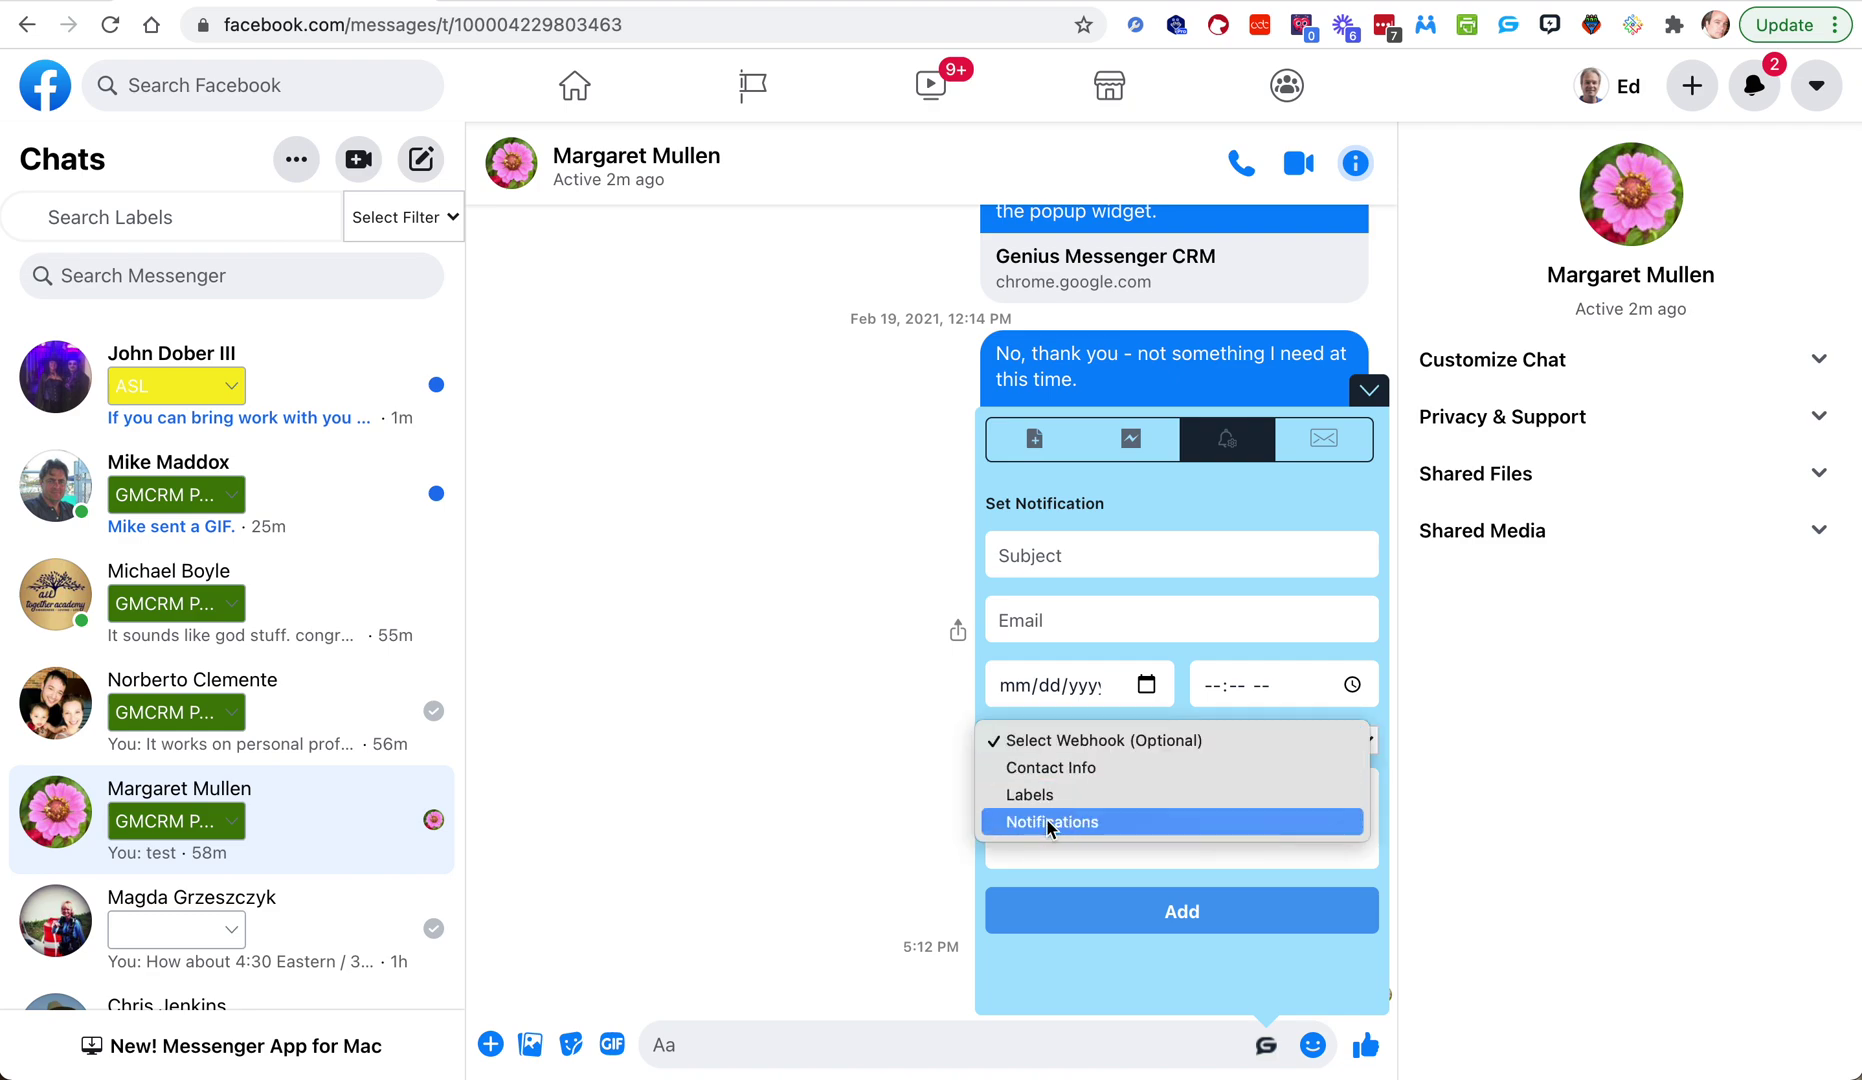
click(811, 741)
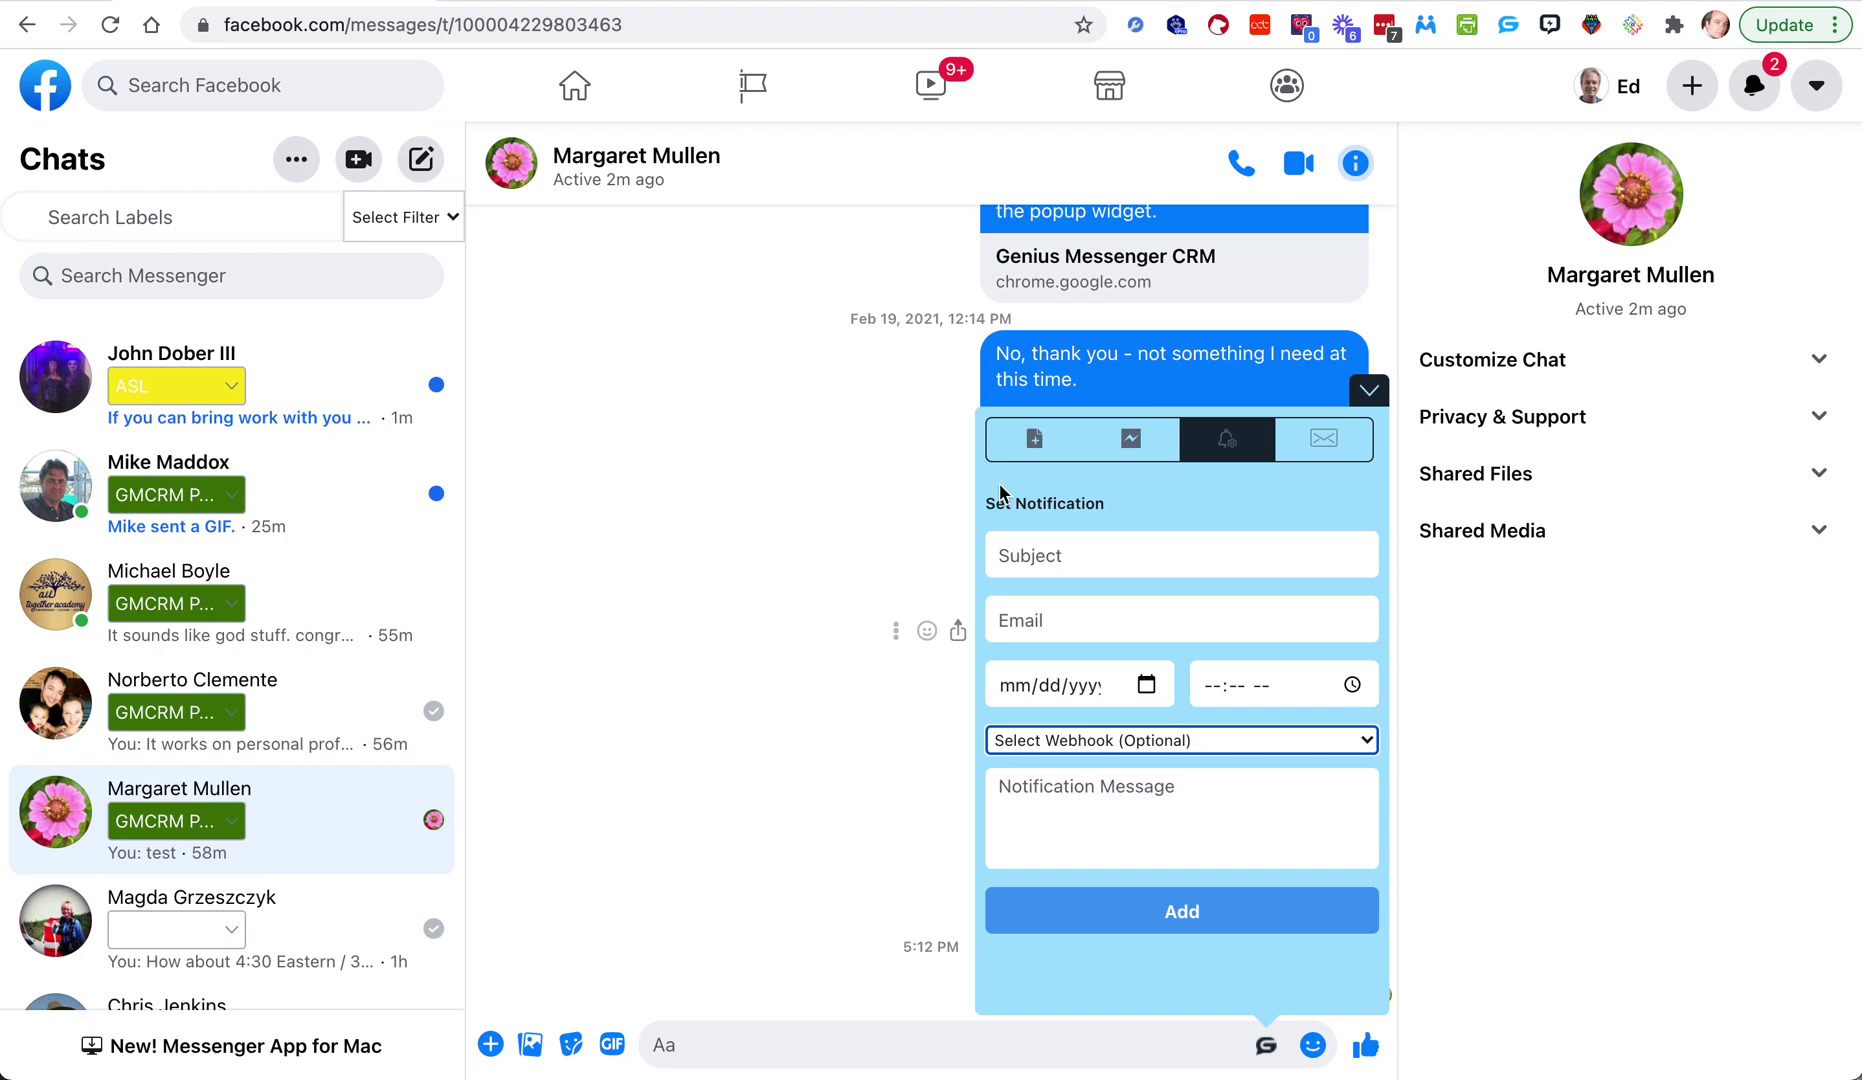
click(1372, 393)
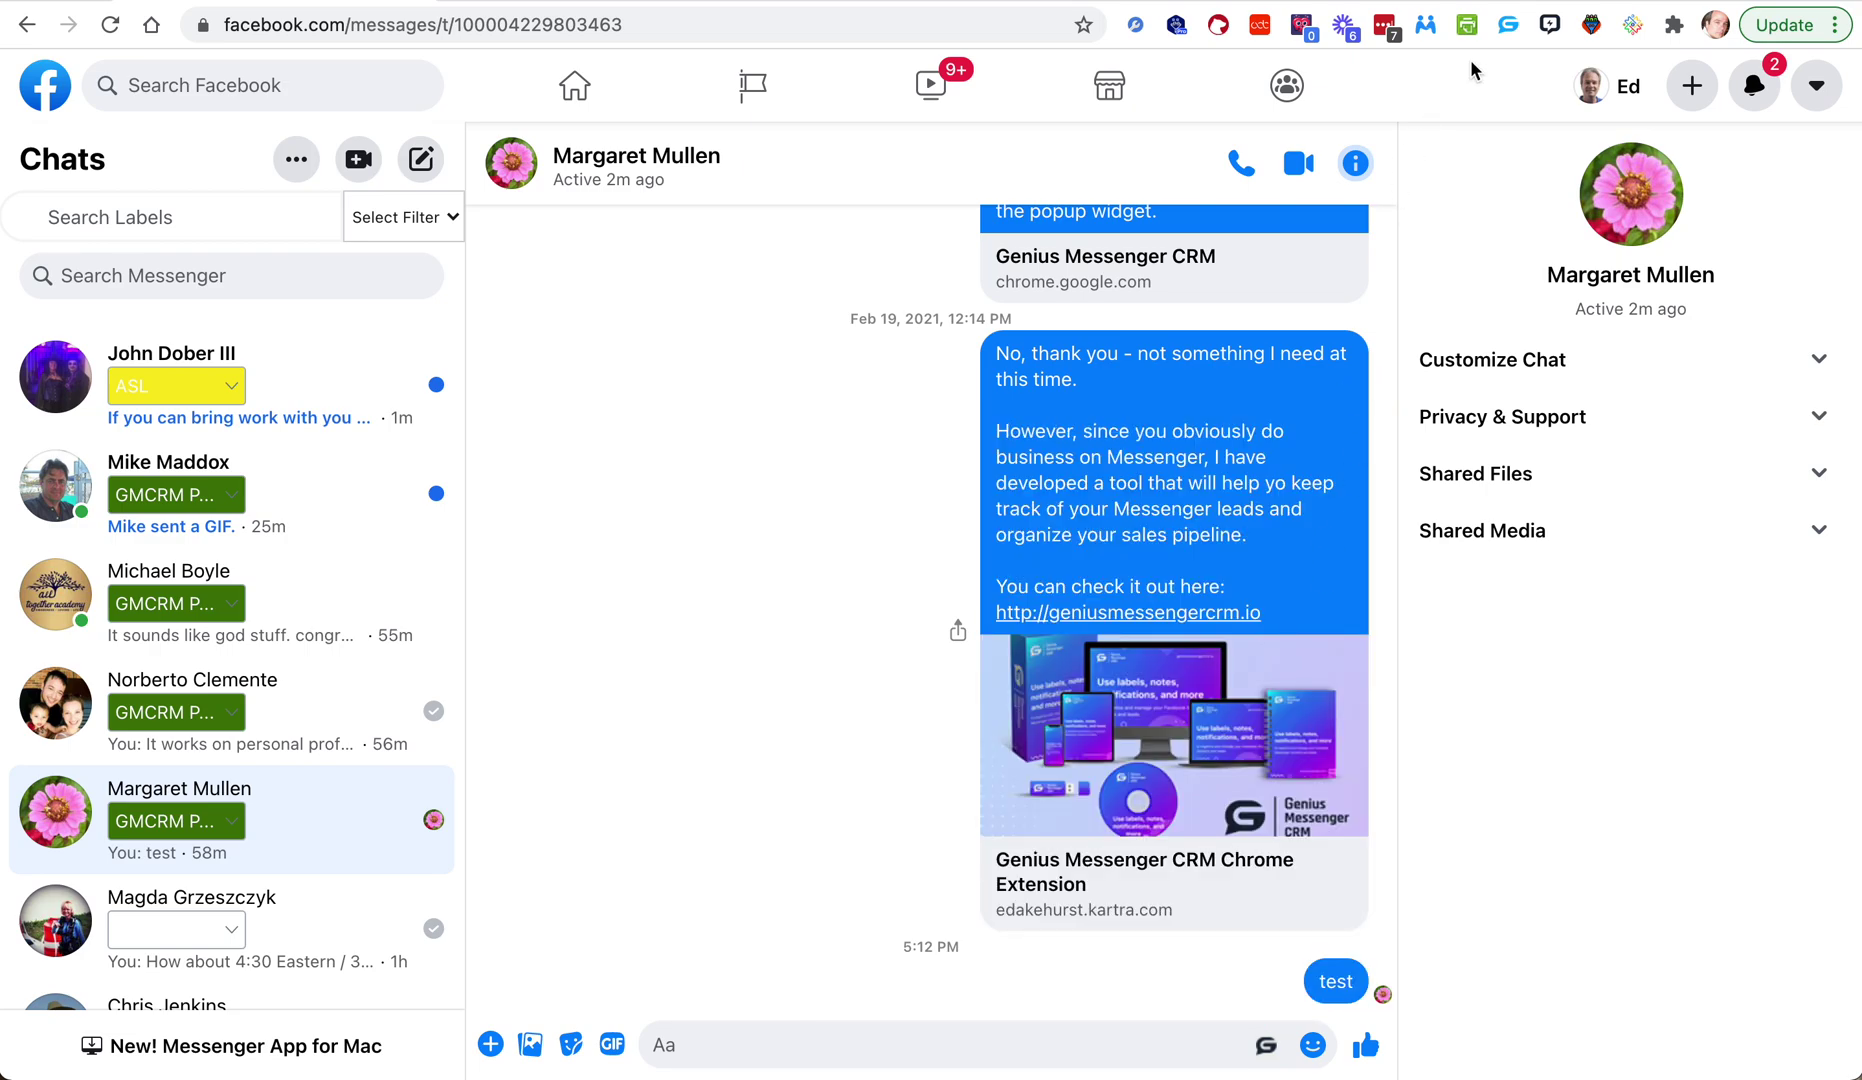
Step: Open the Genius Messenger CRM friends page and search for the contact by last name
click(1508, 24)
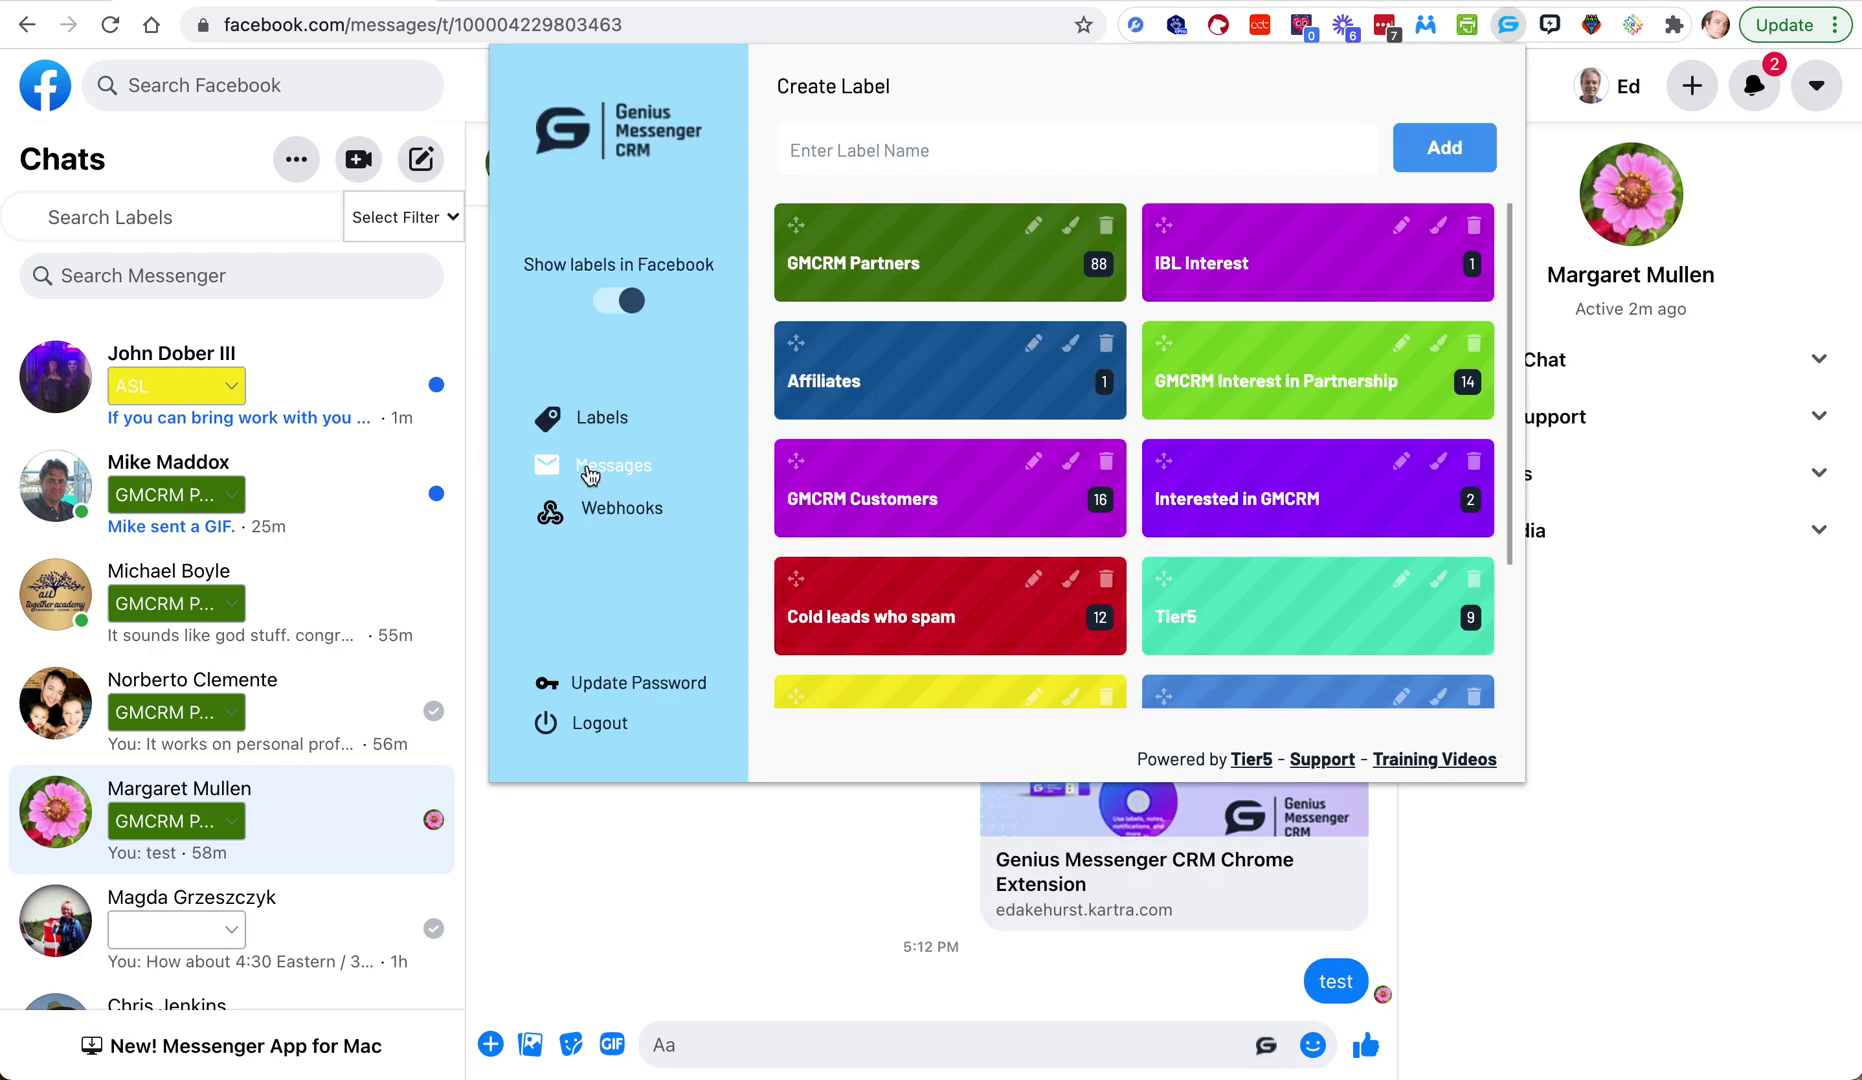
click(597, 468)
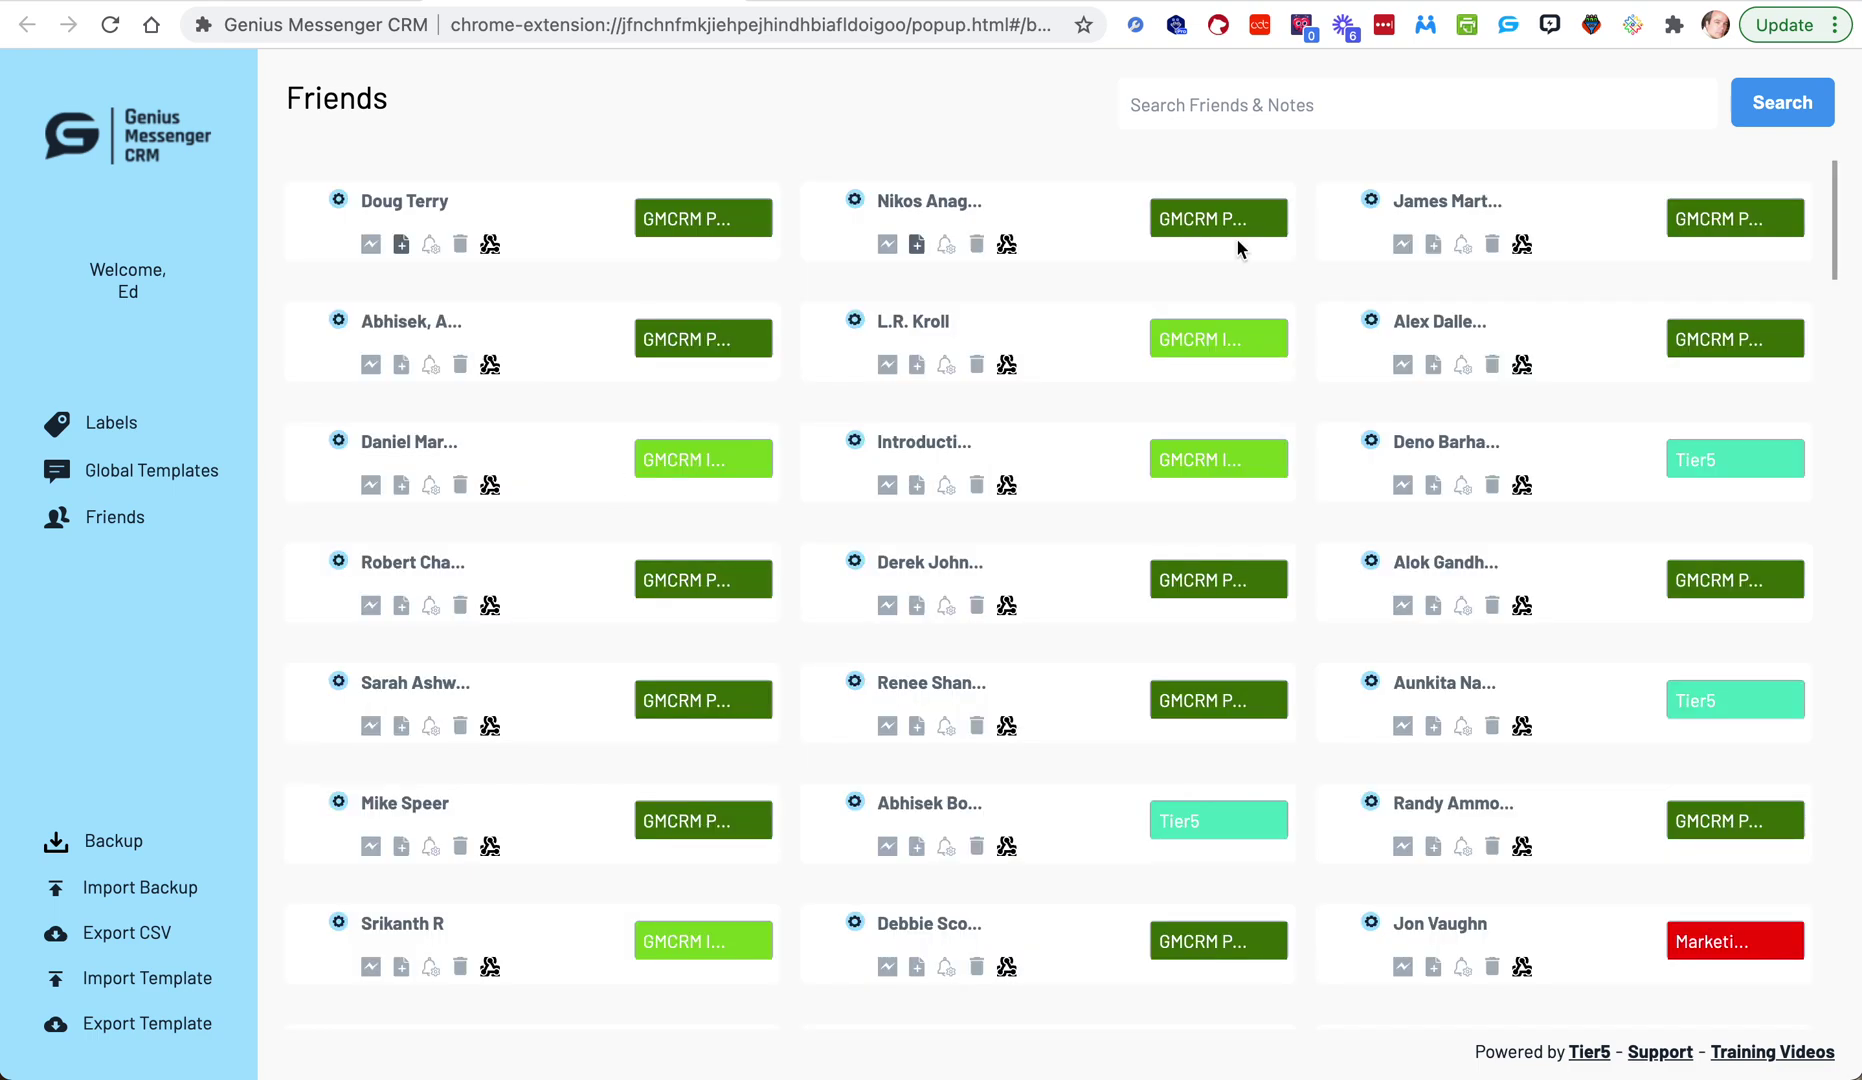
click(1503, 105)
text(mullen)
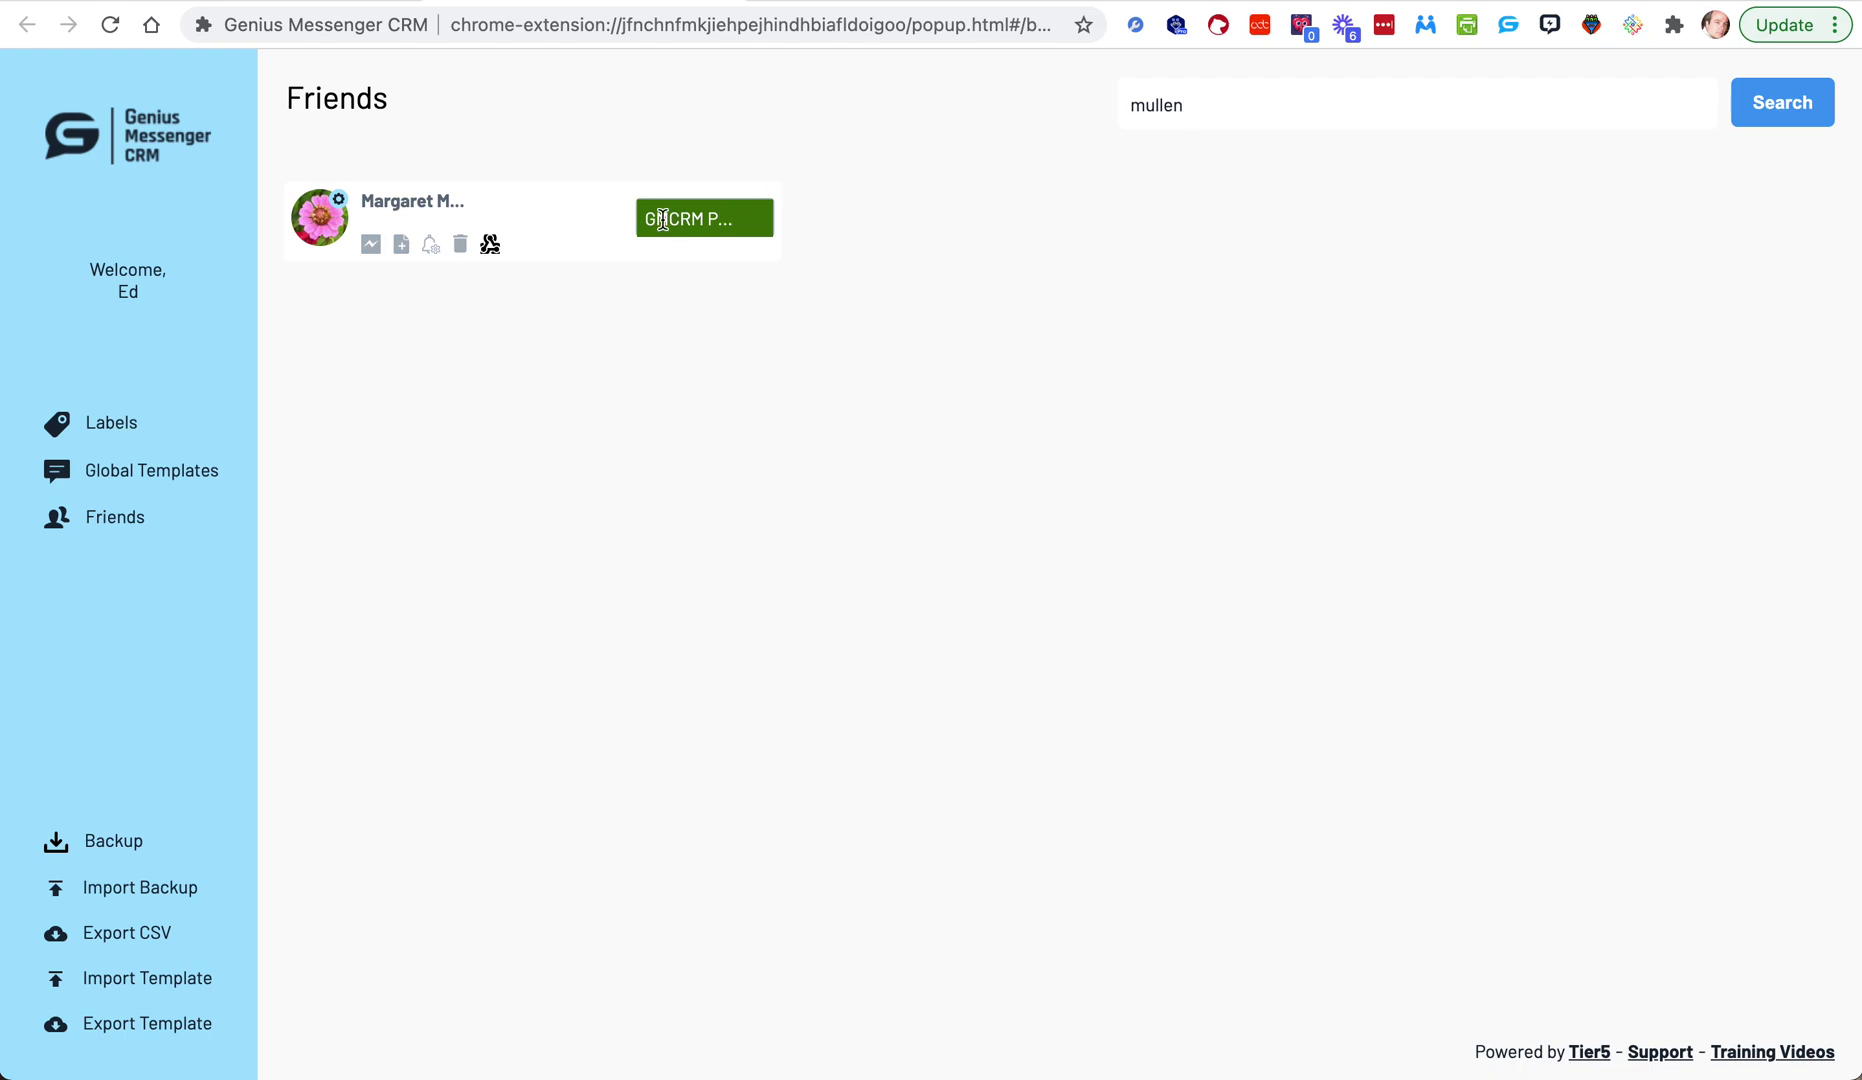
Step: Examine the webhooks available for sending the found contact's data and close the dialog
click(491, 246)
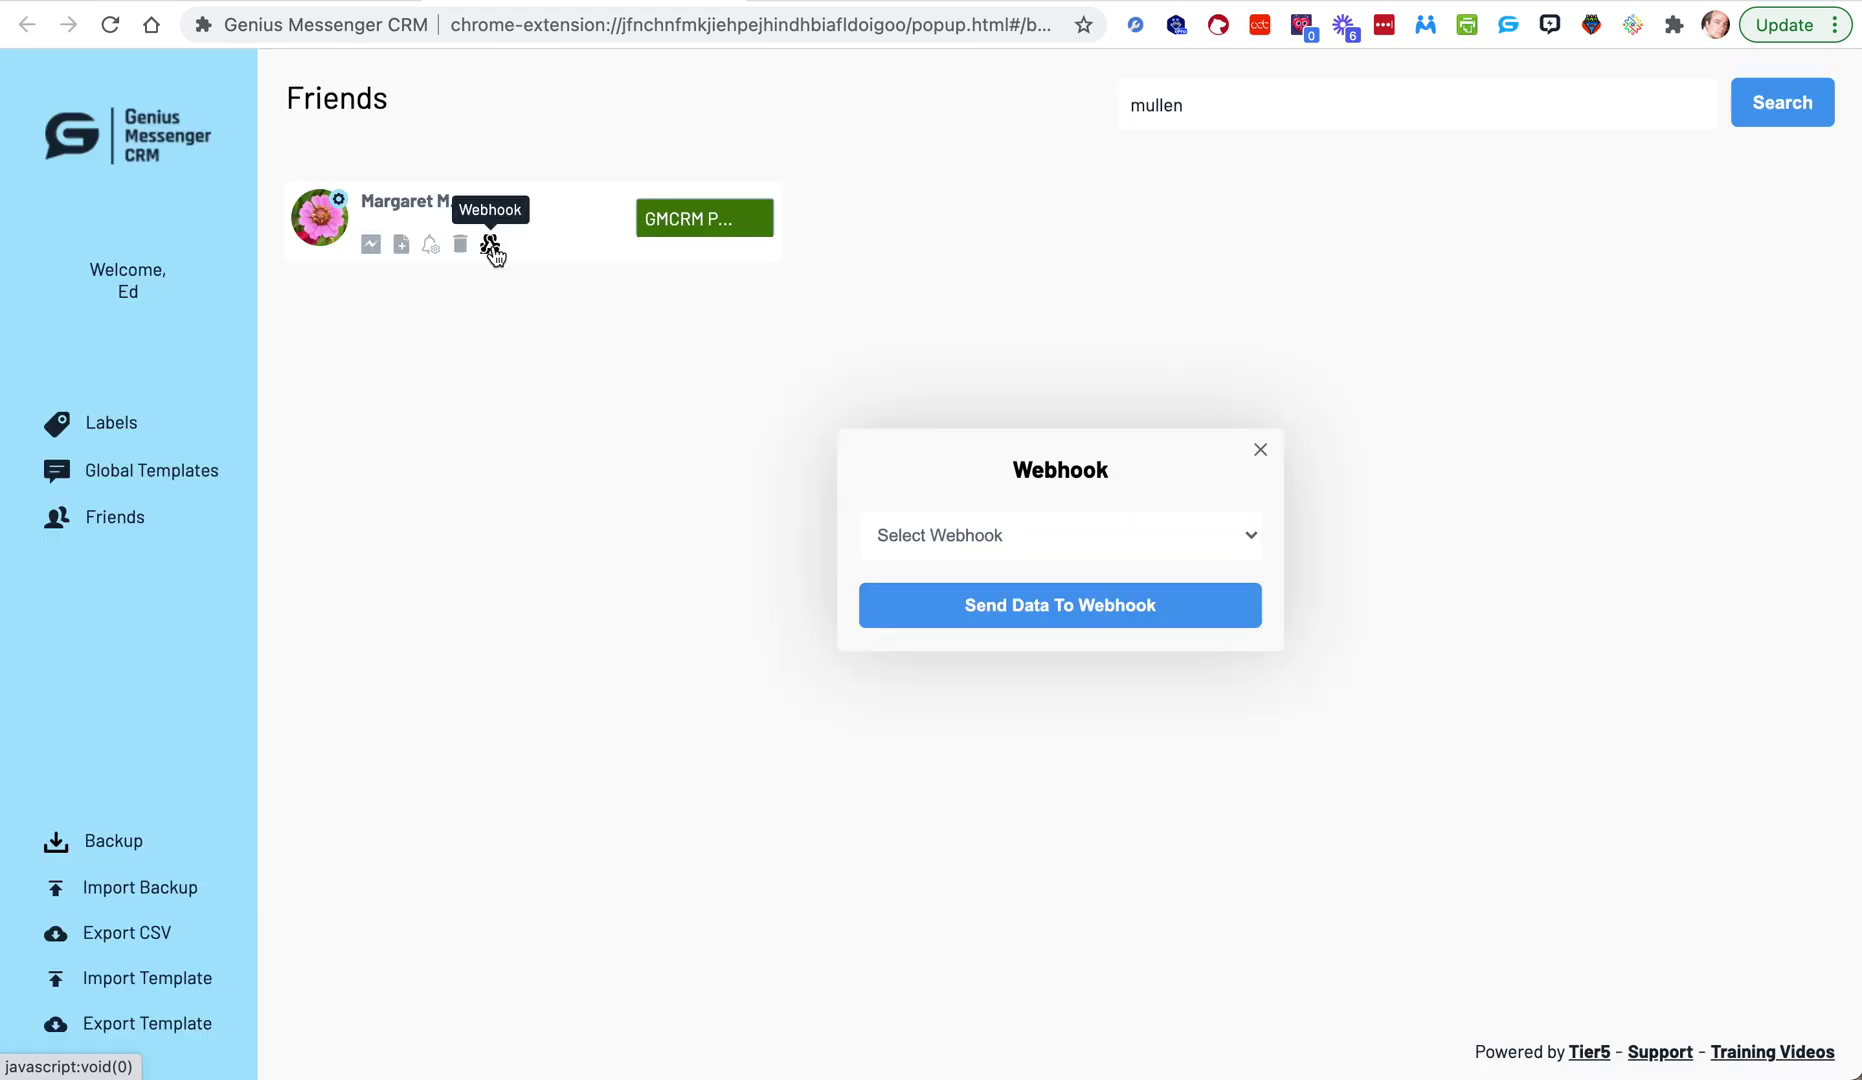
click(897, 535)
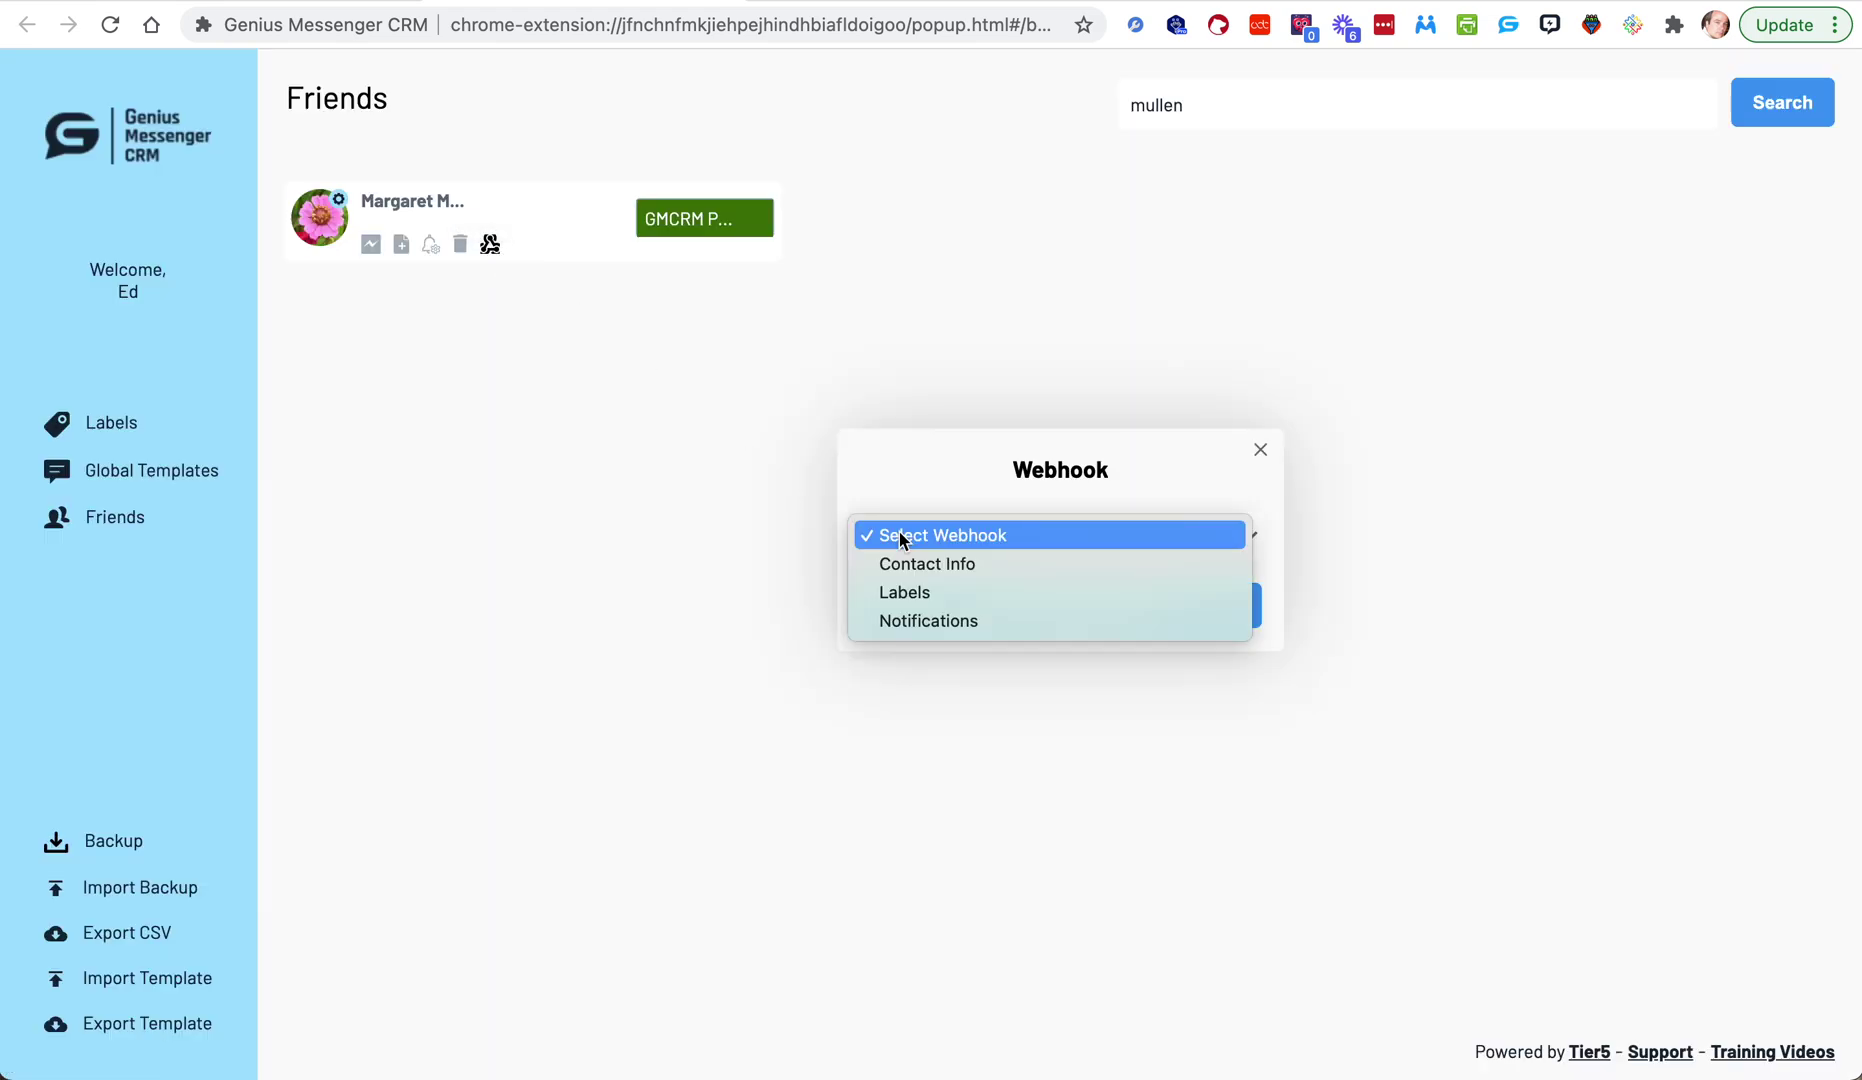
click(647, 501)
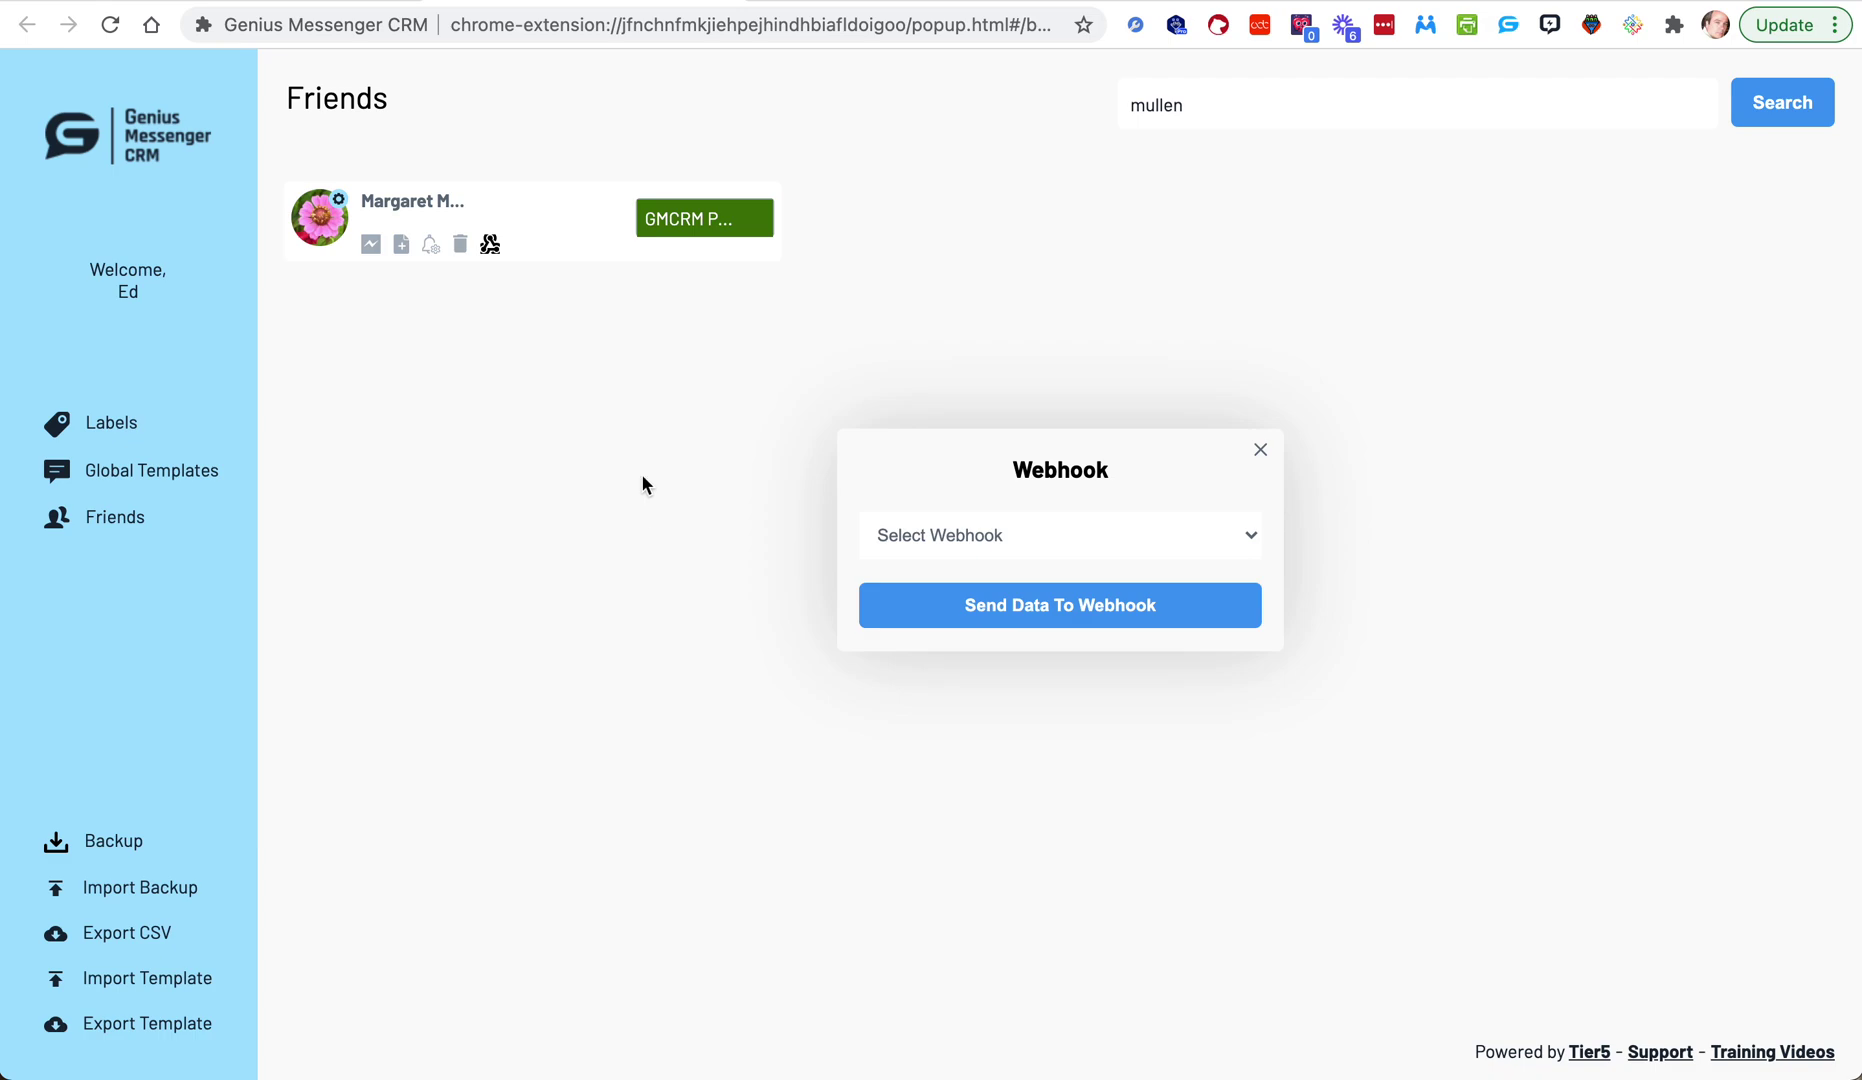
click(1259, 451)
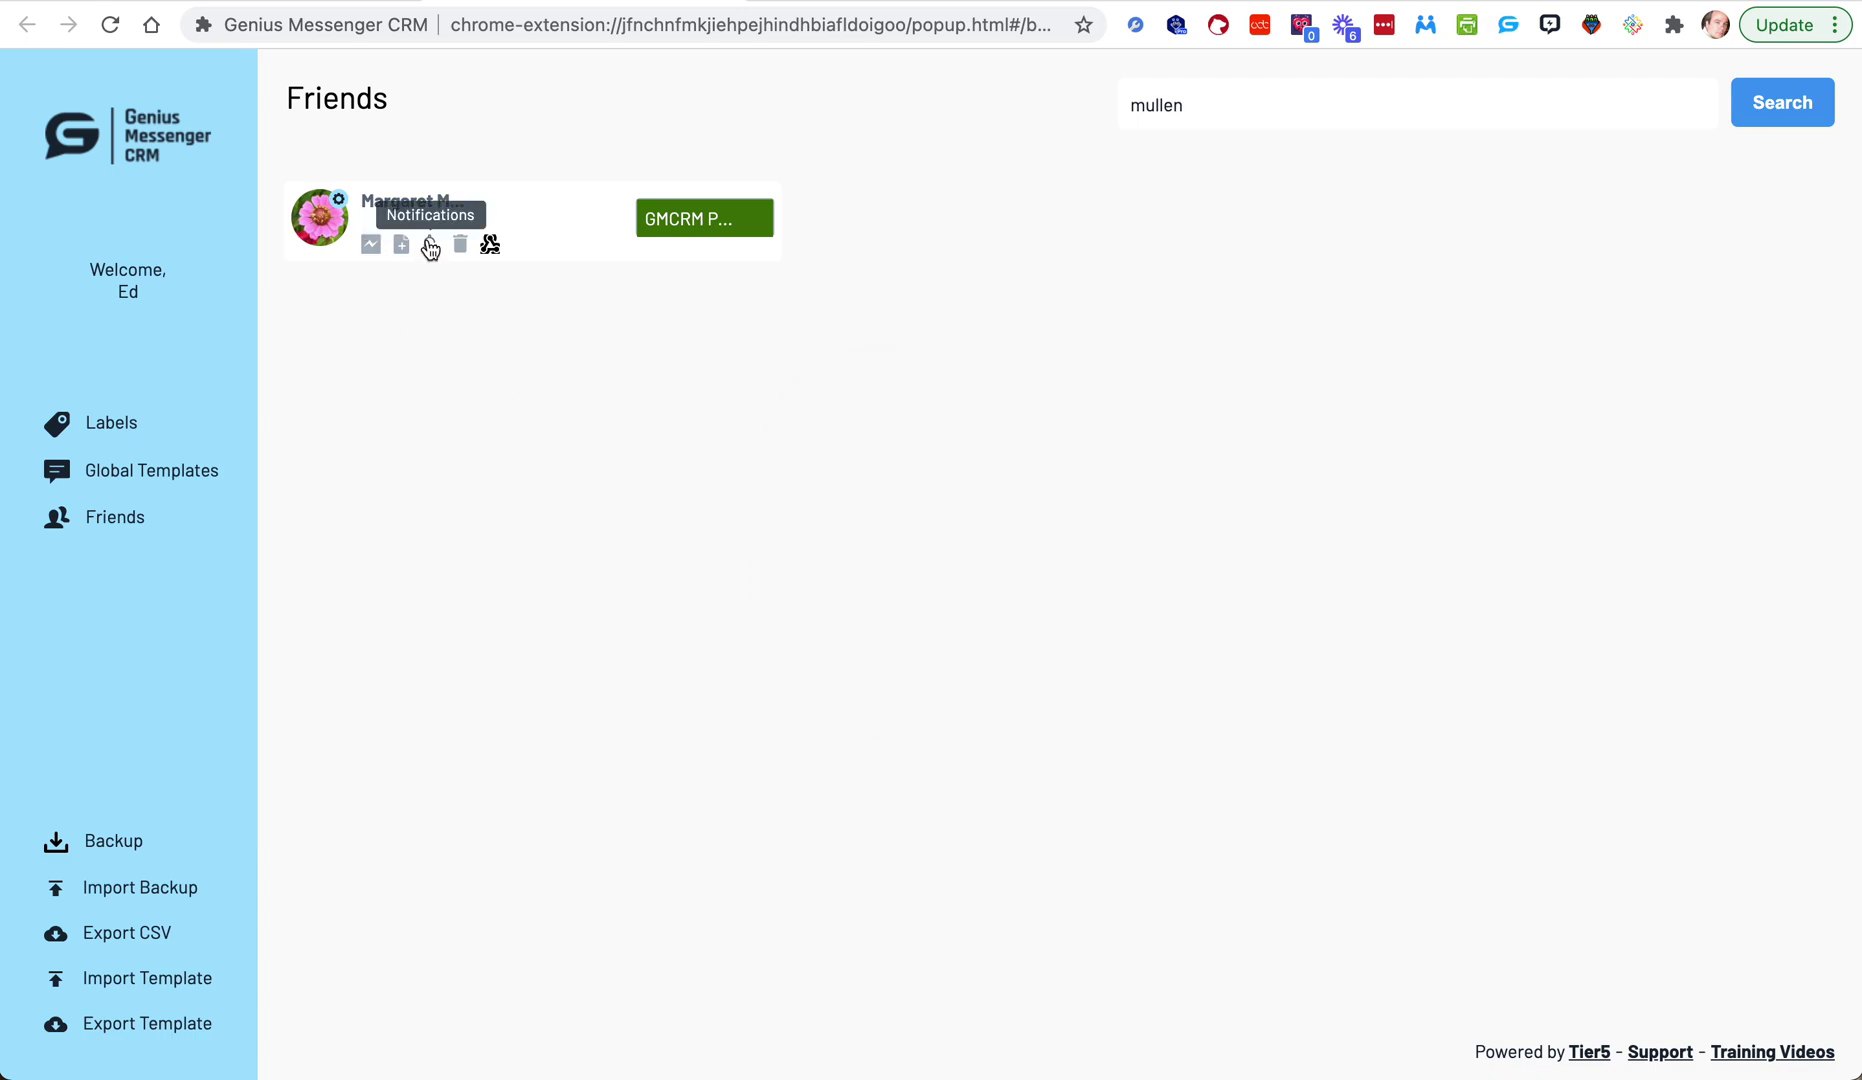
Step: Start a notification for the contact with the subject "Test Notification" and fill in the recipient's saved e-mail address
click(430, 246)
click(981, 399)
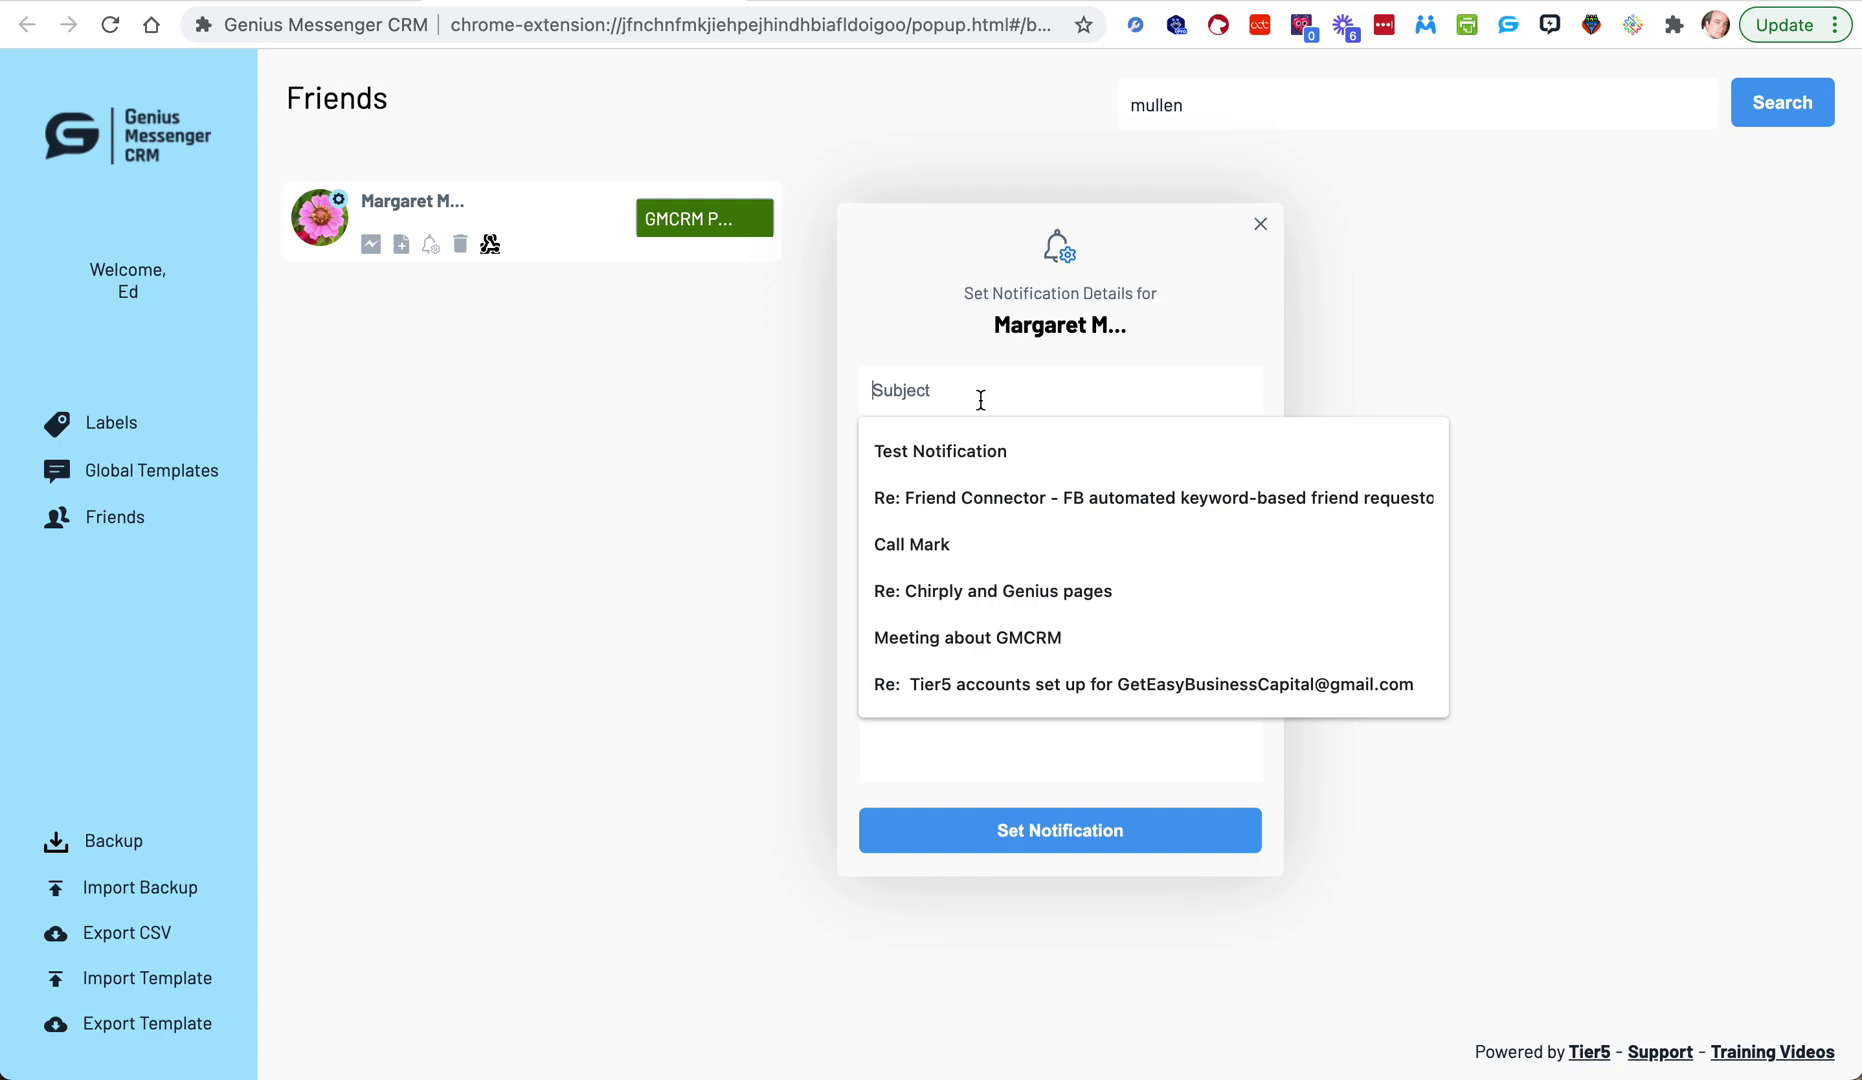
text(Test)
key(BackSpace)
key(BackSpace)
key(BackSpace)
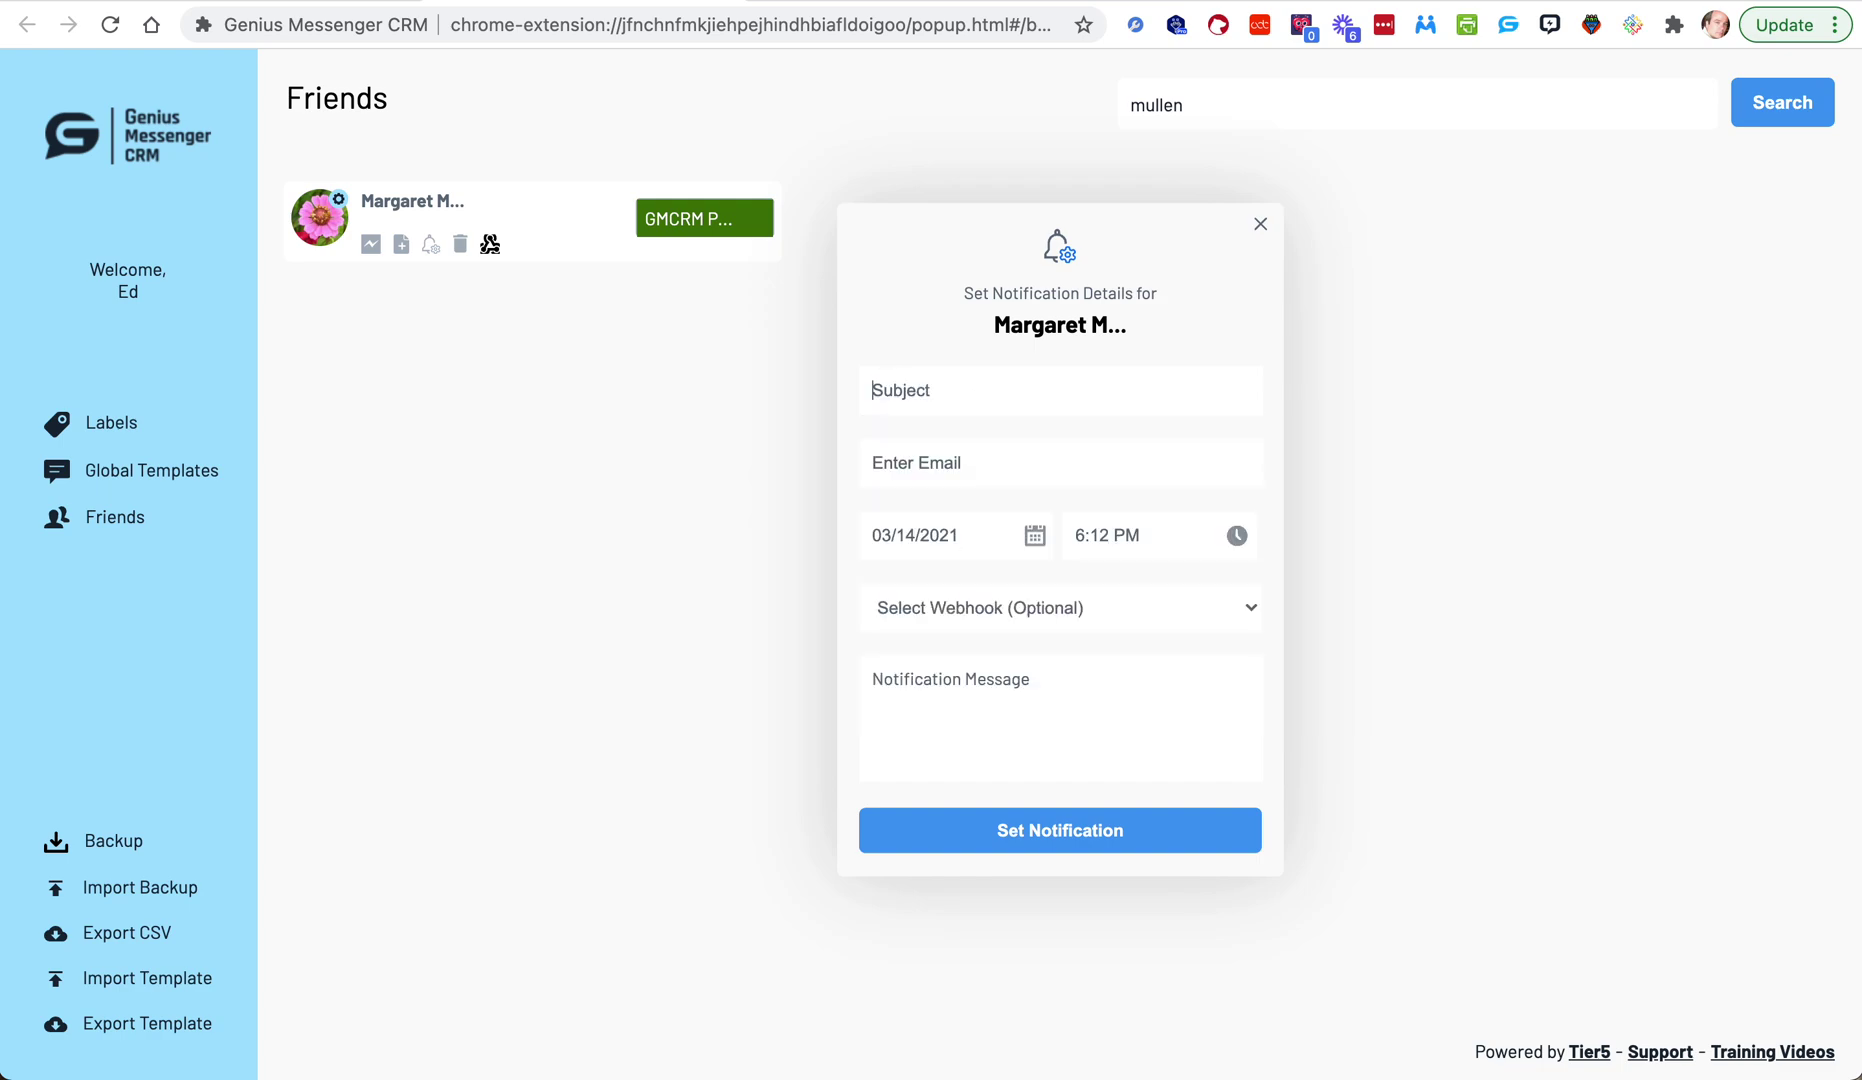
text(Test)
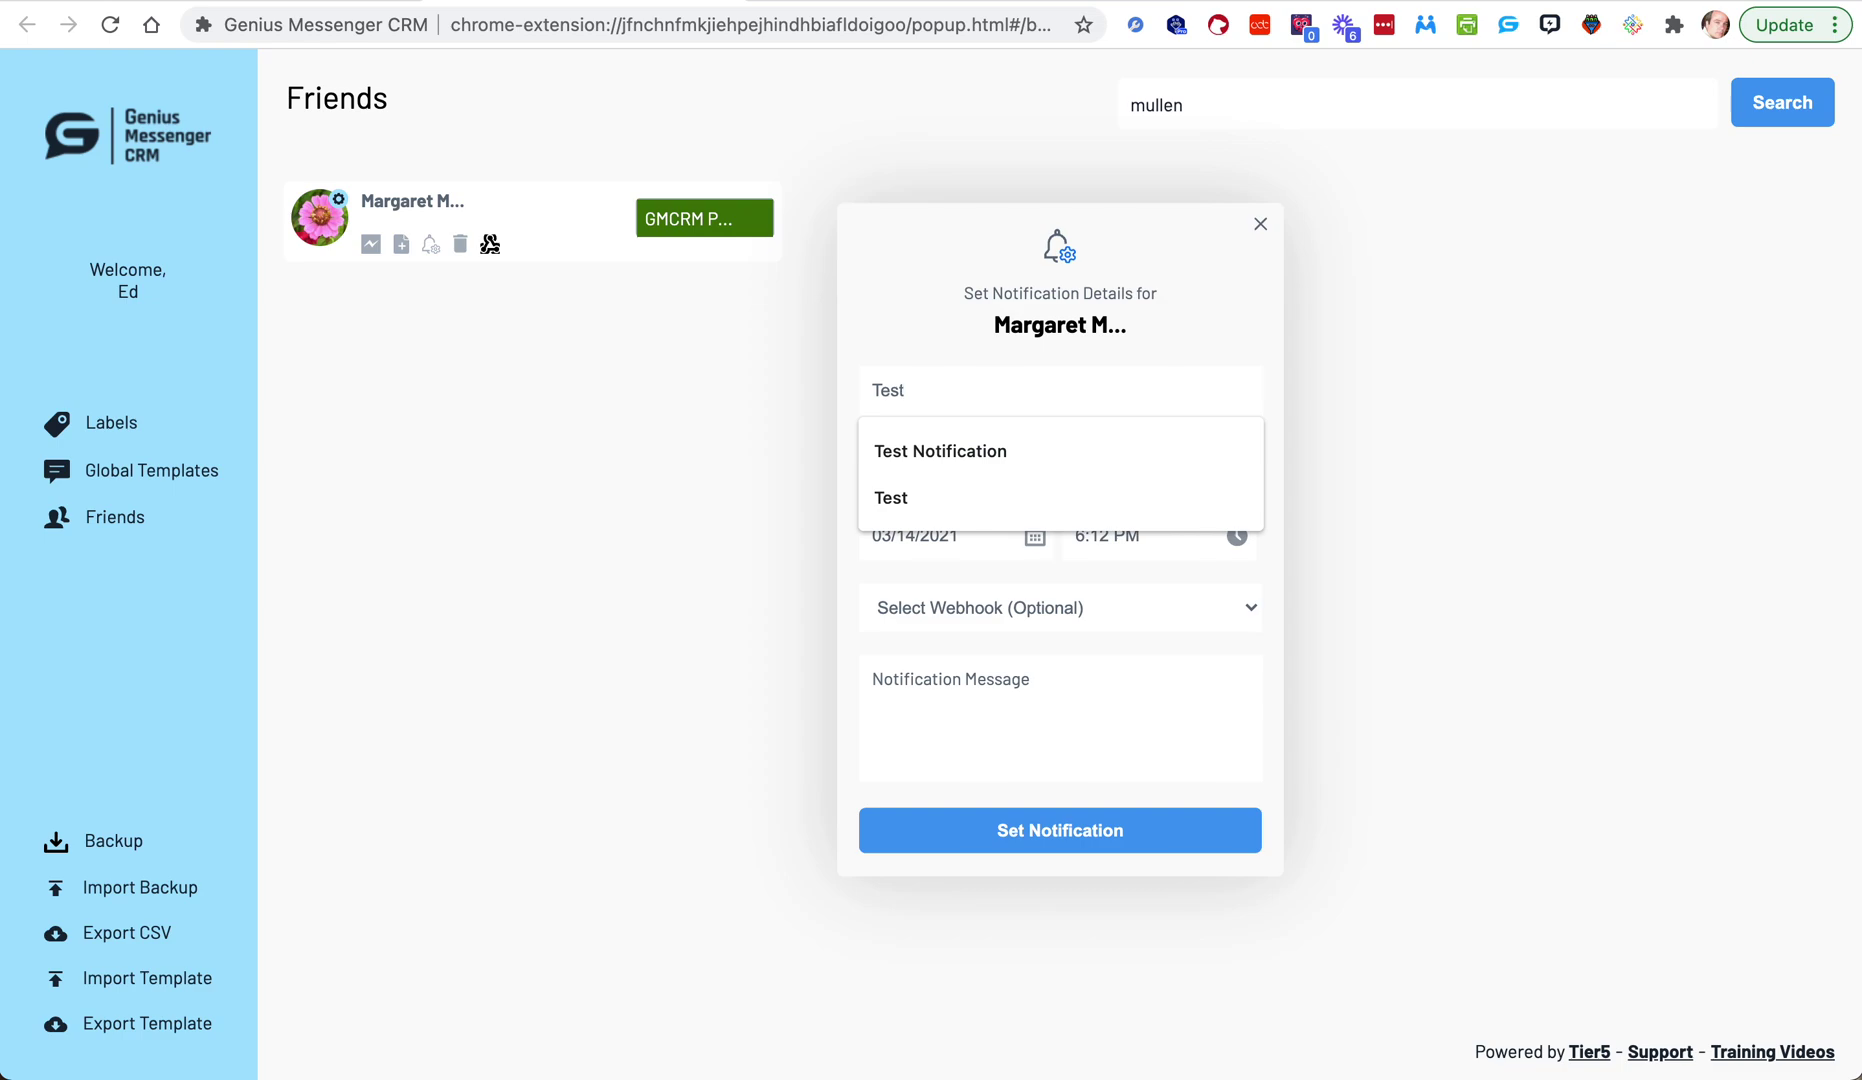
click(965, 451)
click(953, 457)
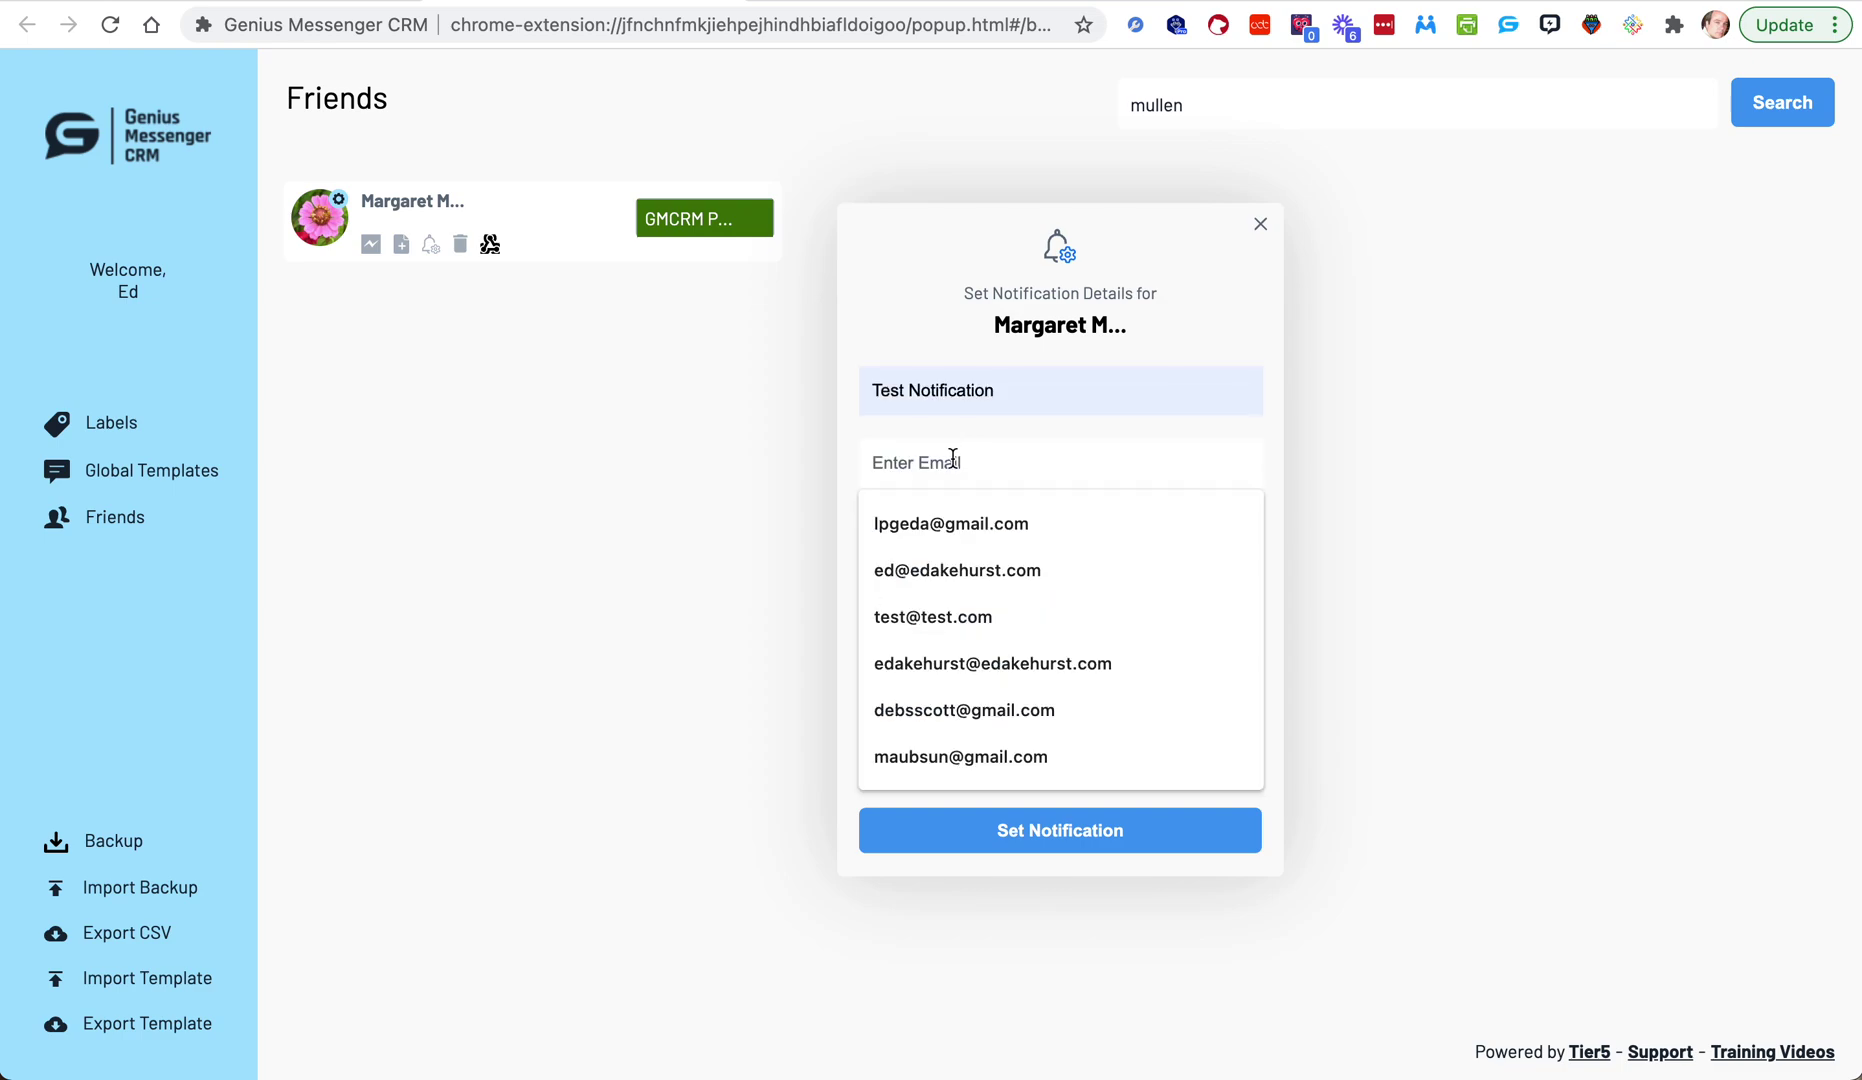
click(935, 524)
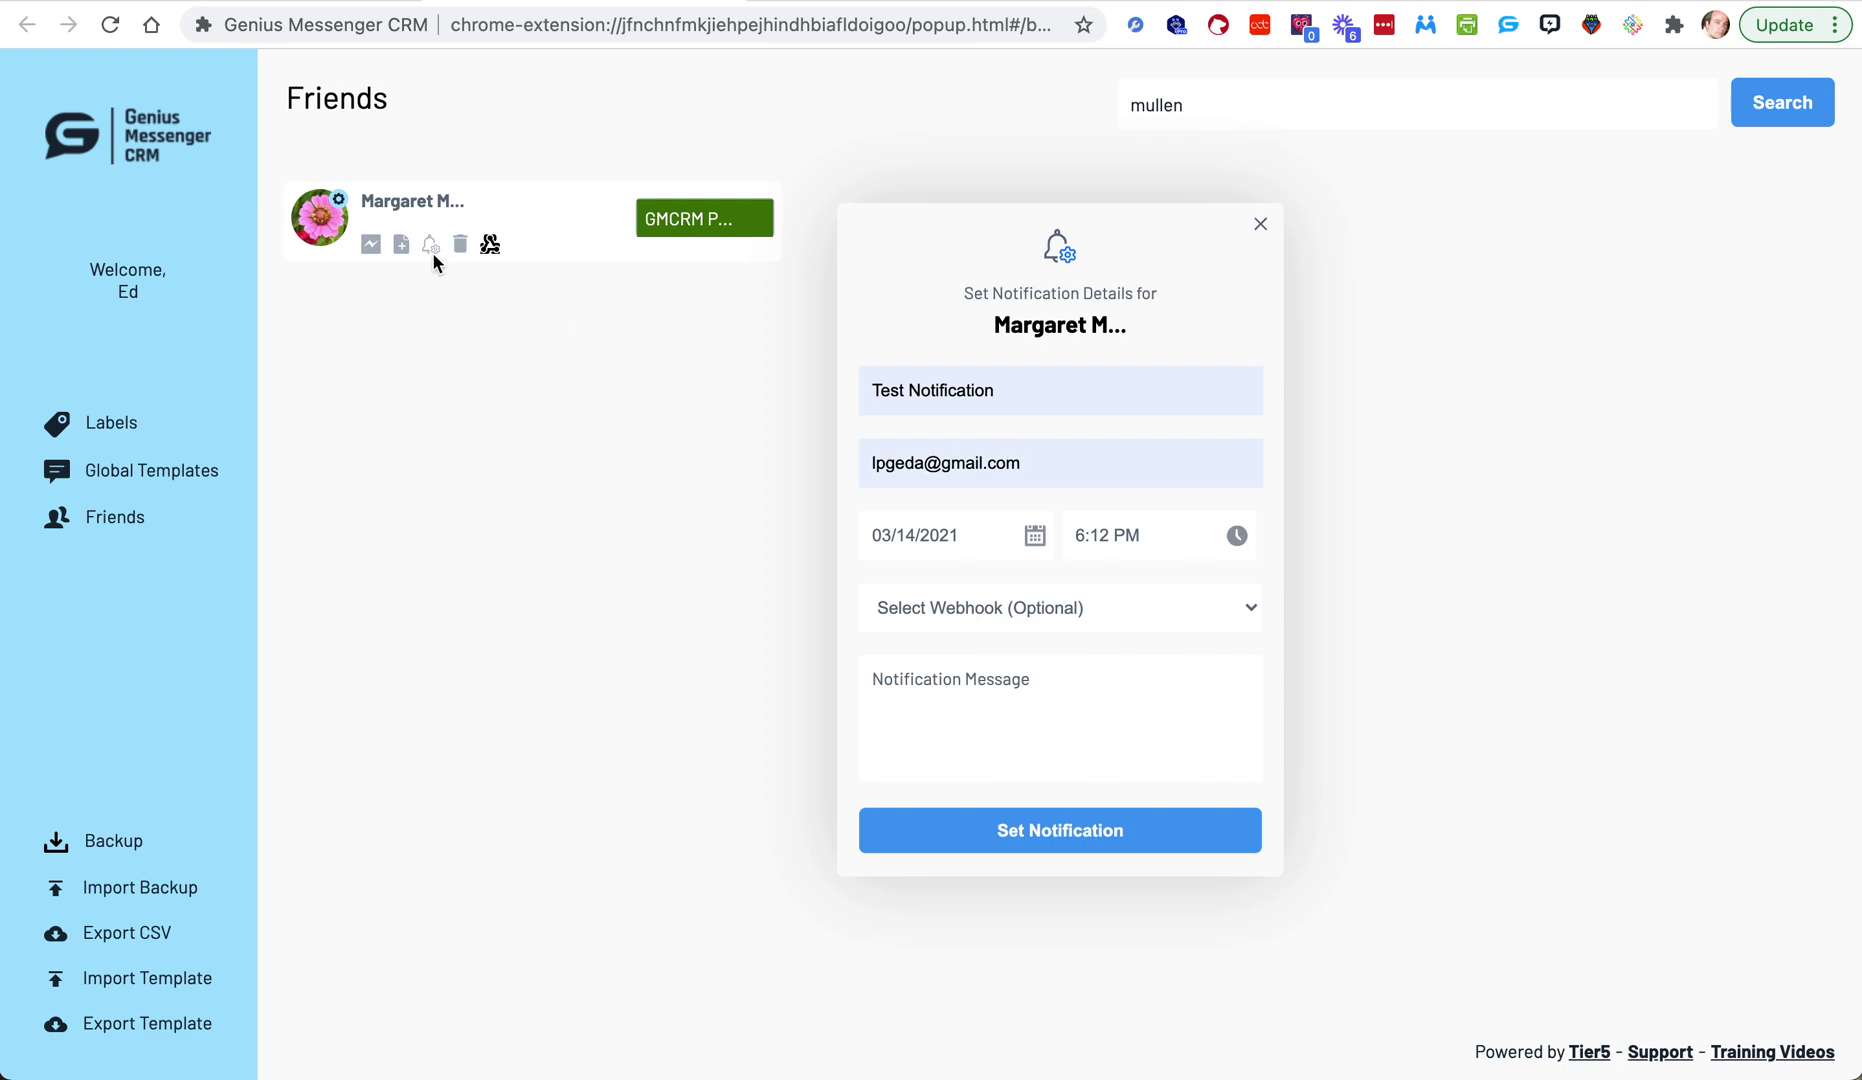
Step: Set the notification time to 6:20 PM and choose the Notifications webhook
click(1160, 535)
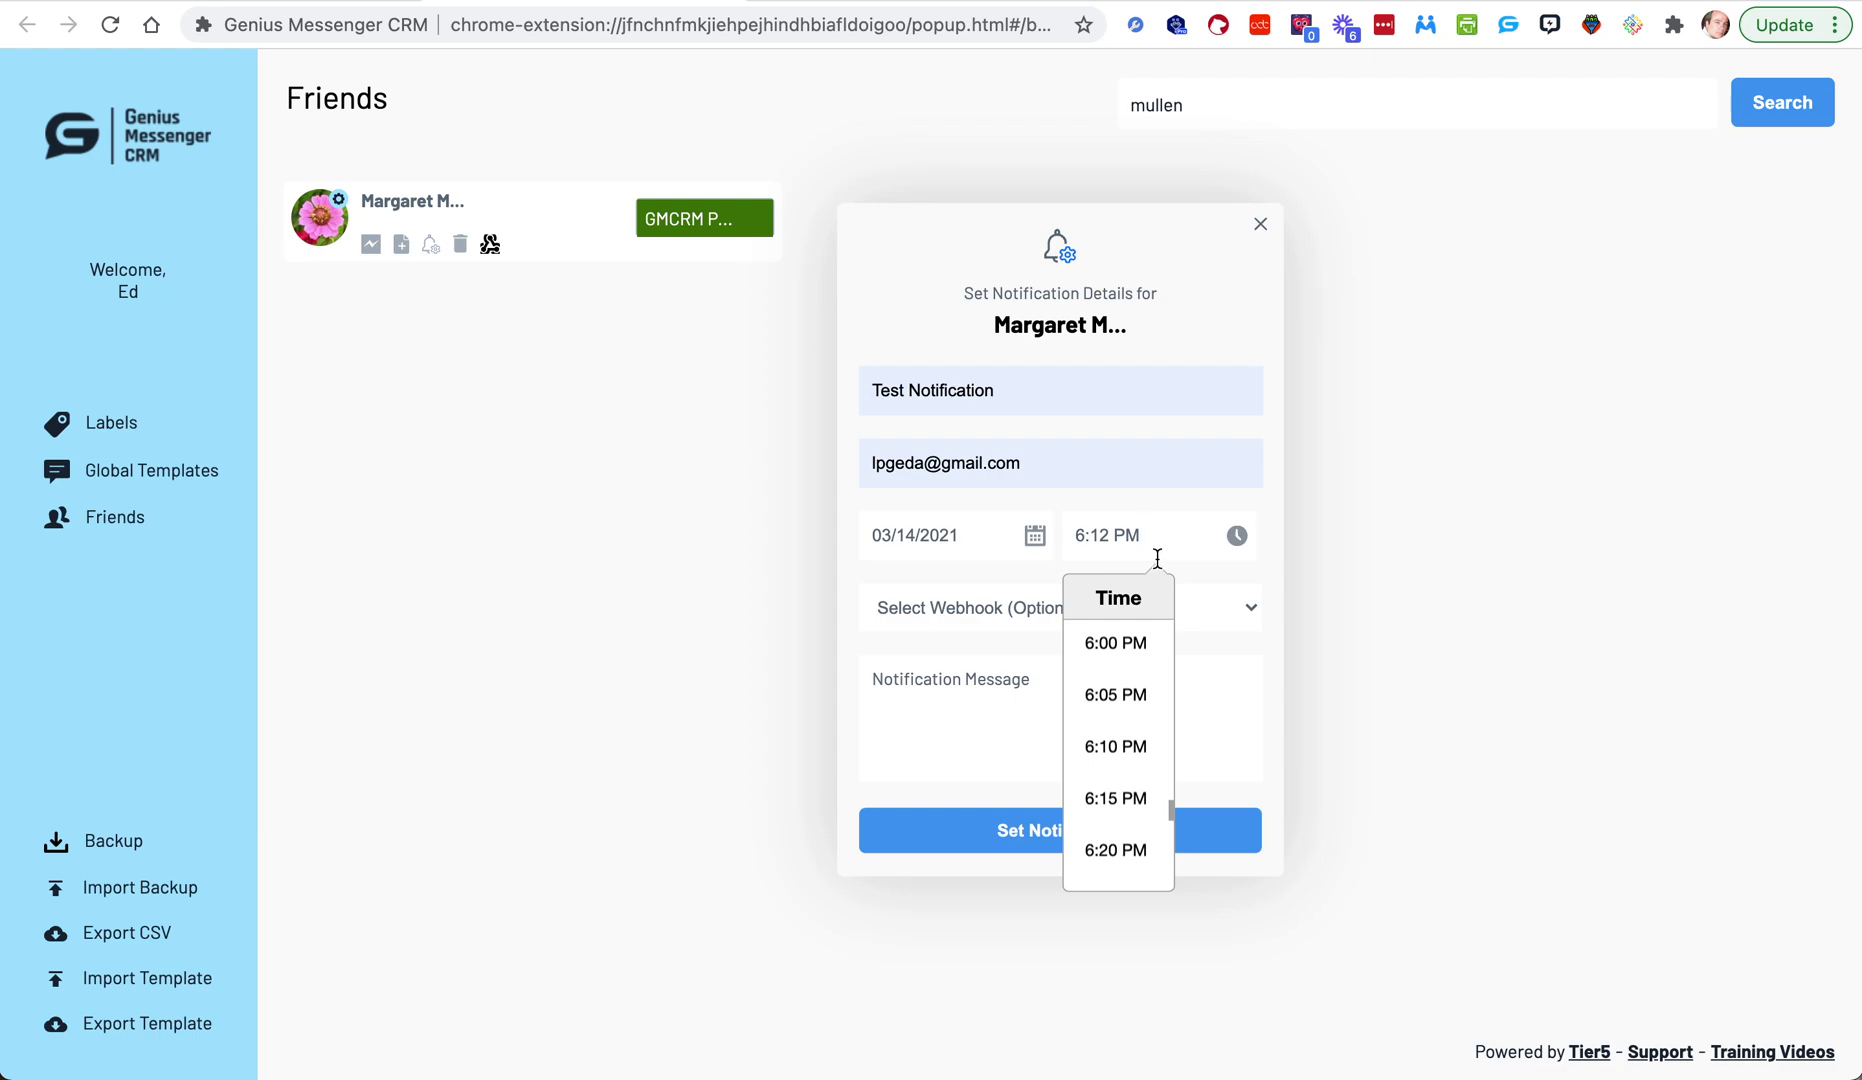
click(1118, 850)
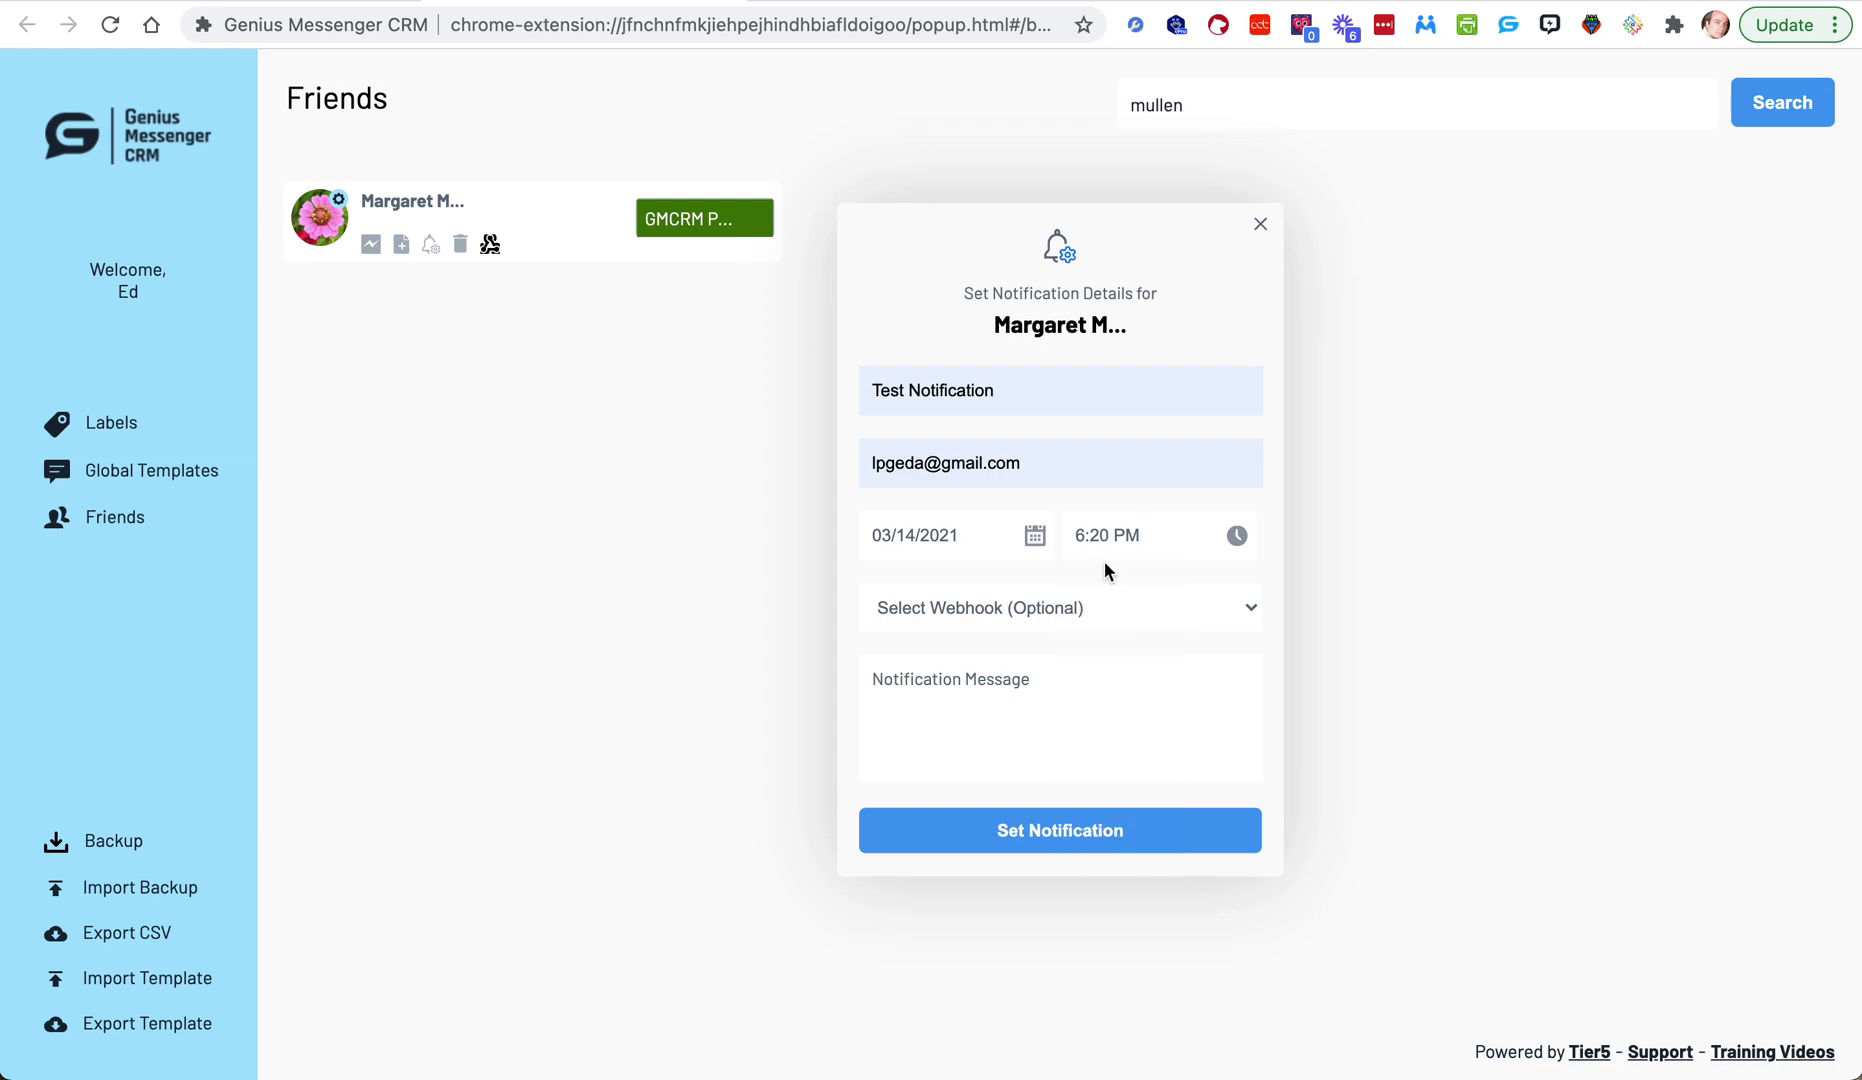
click(1066, 592)
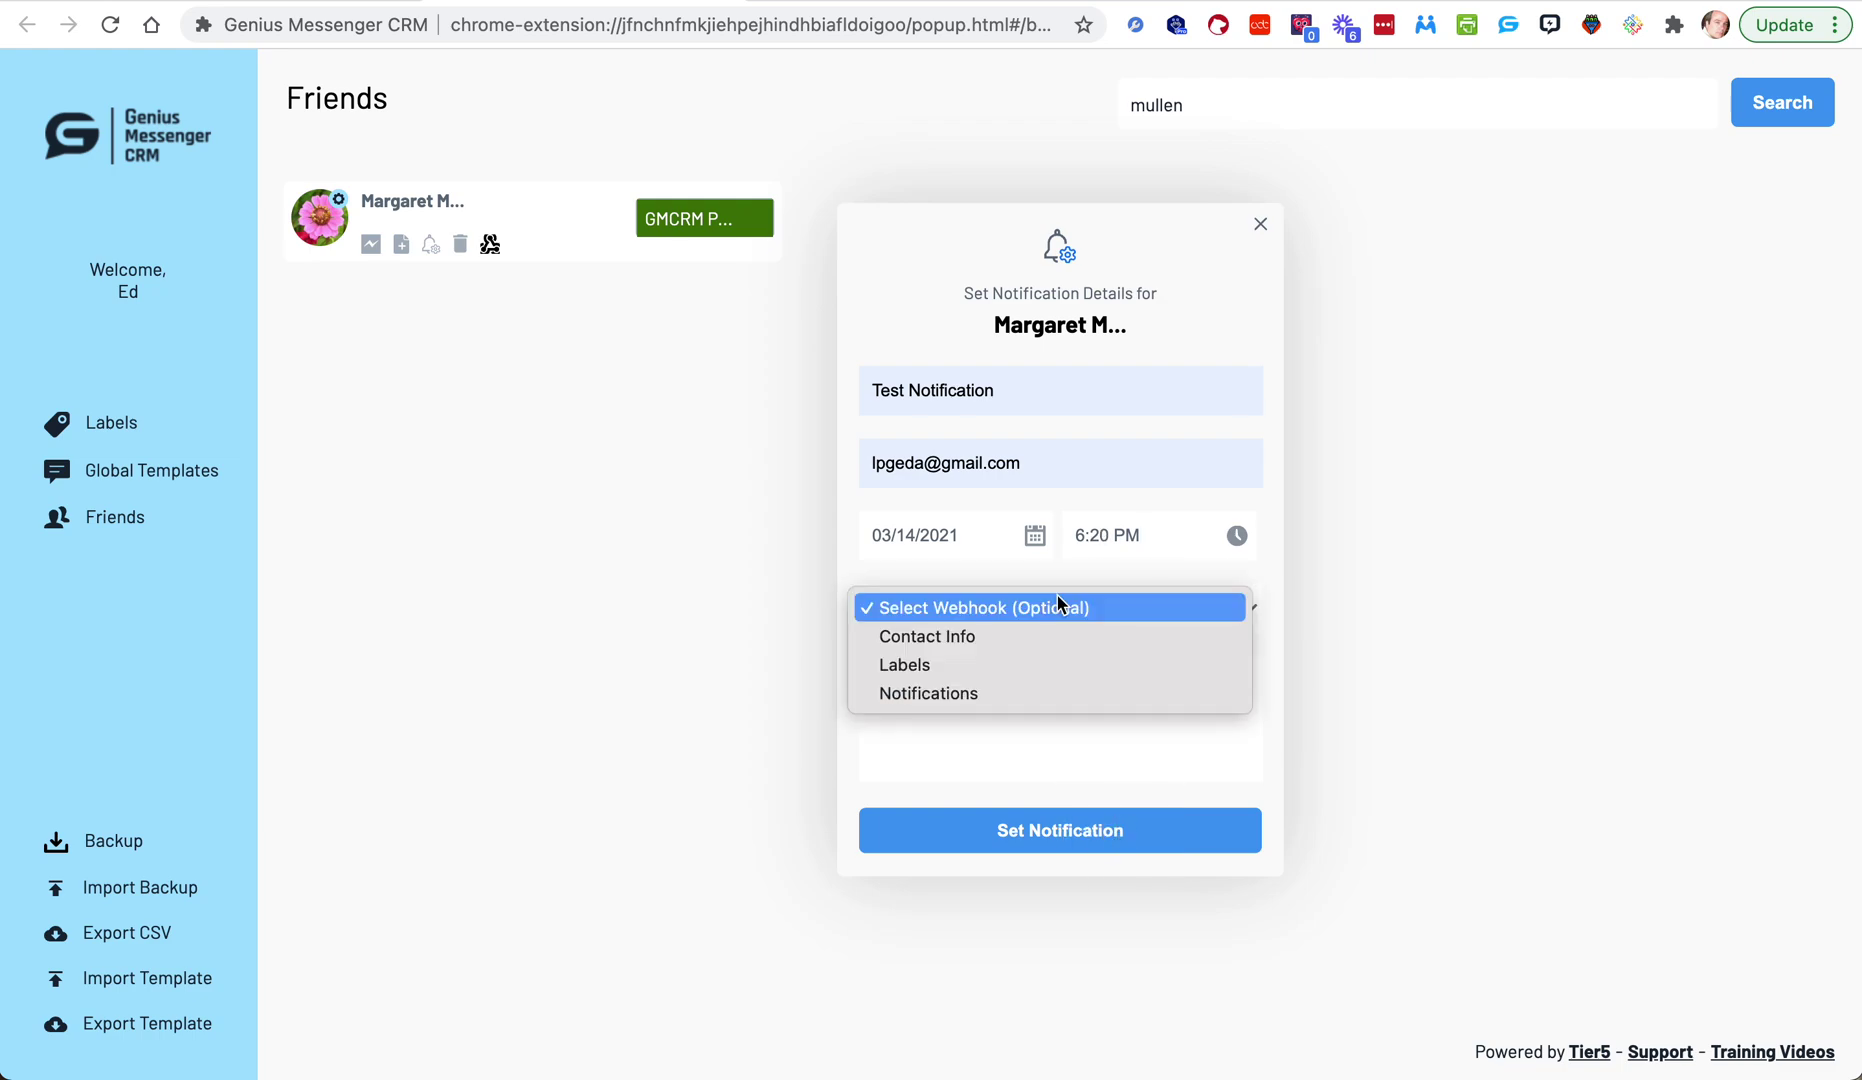
click(916, 695)
click(911, 621)
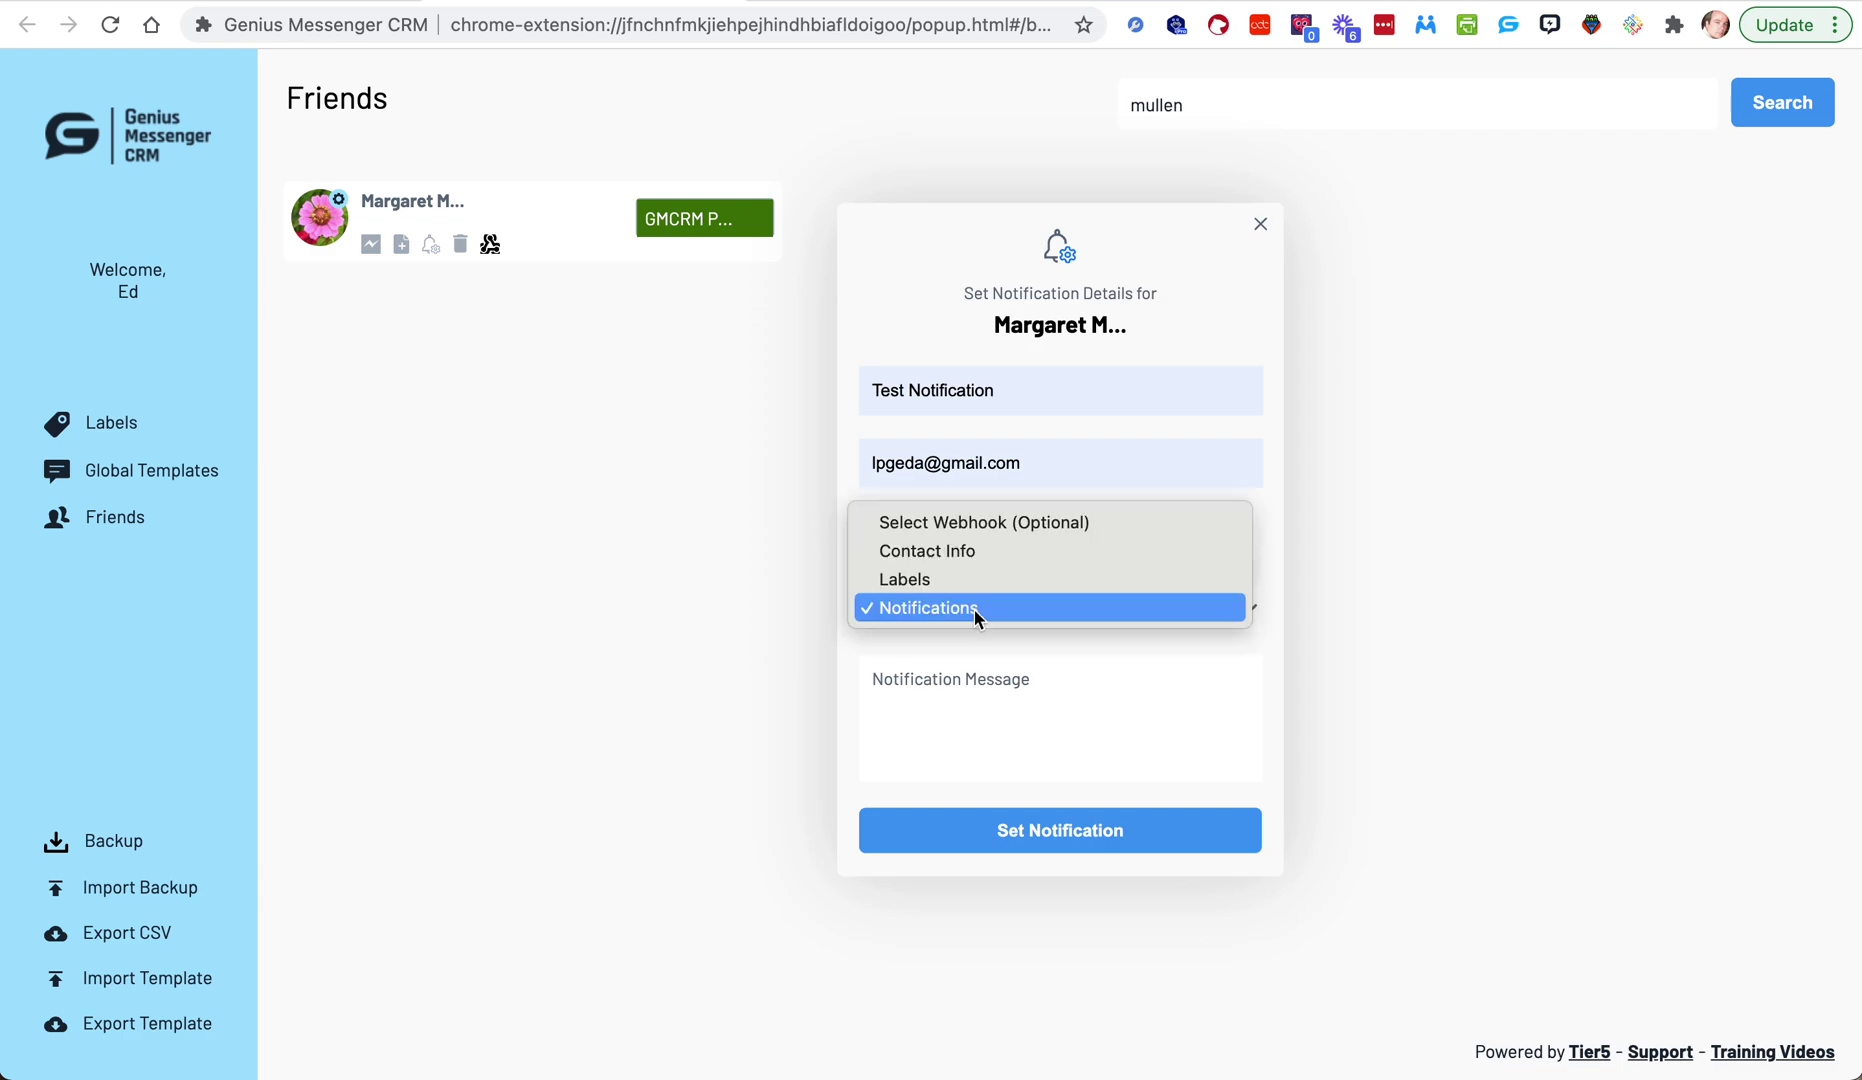
Step: Enter the notification message "Call About Test Stuff" and set the notification
click(908, 711)
click(938, 684)
text(Call)
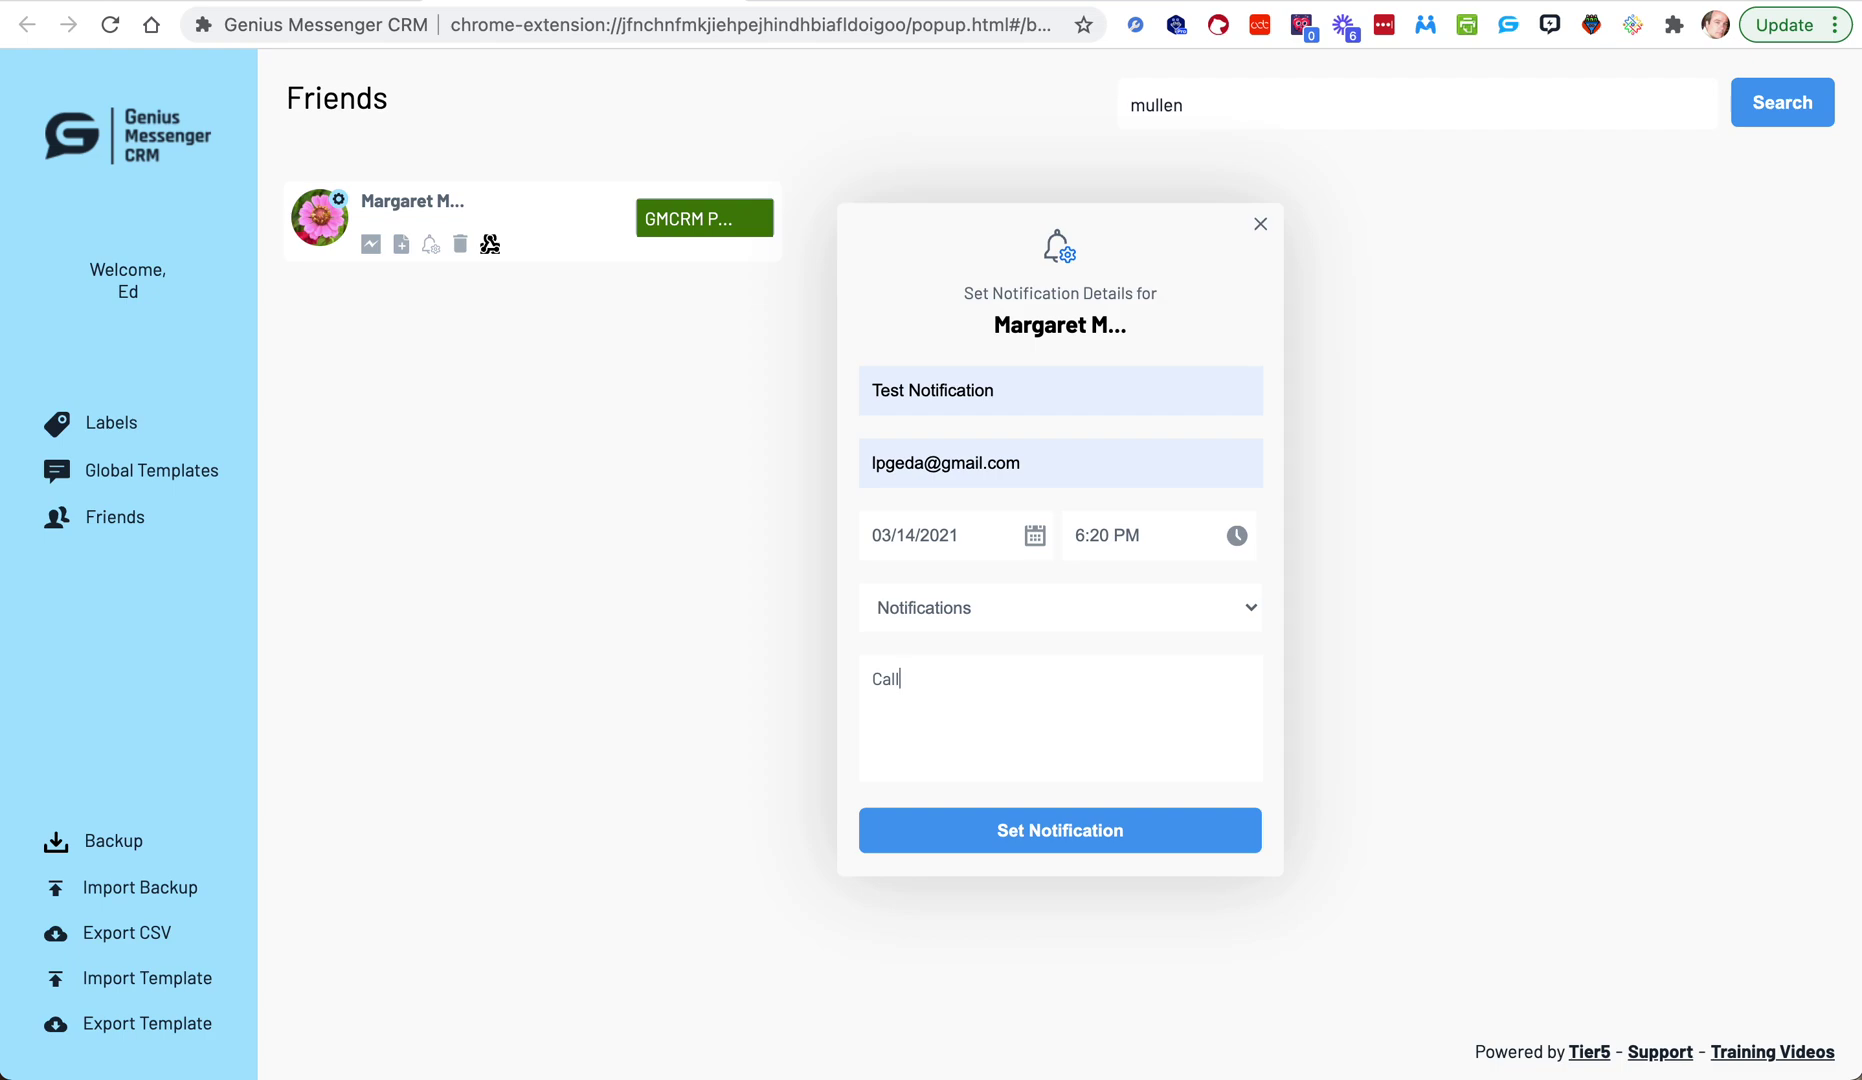
text( Anbout Test Stuff)
click(916, 676)
key(BackSpace)
click(1048, 828)
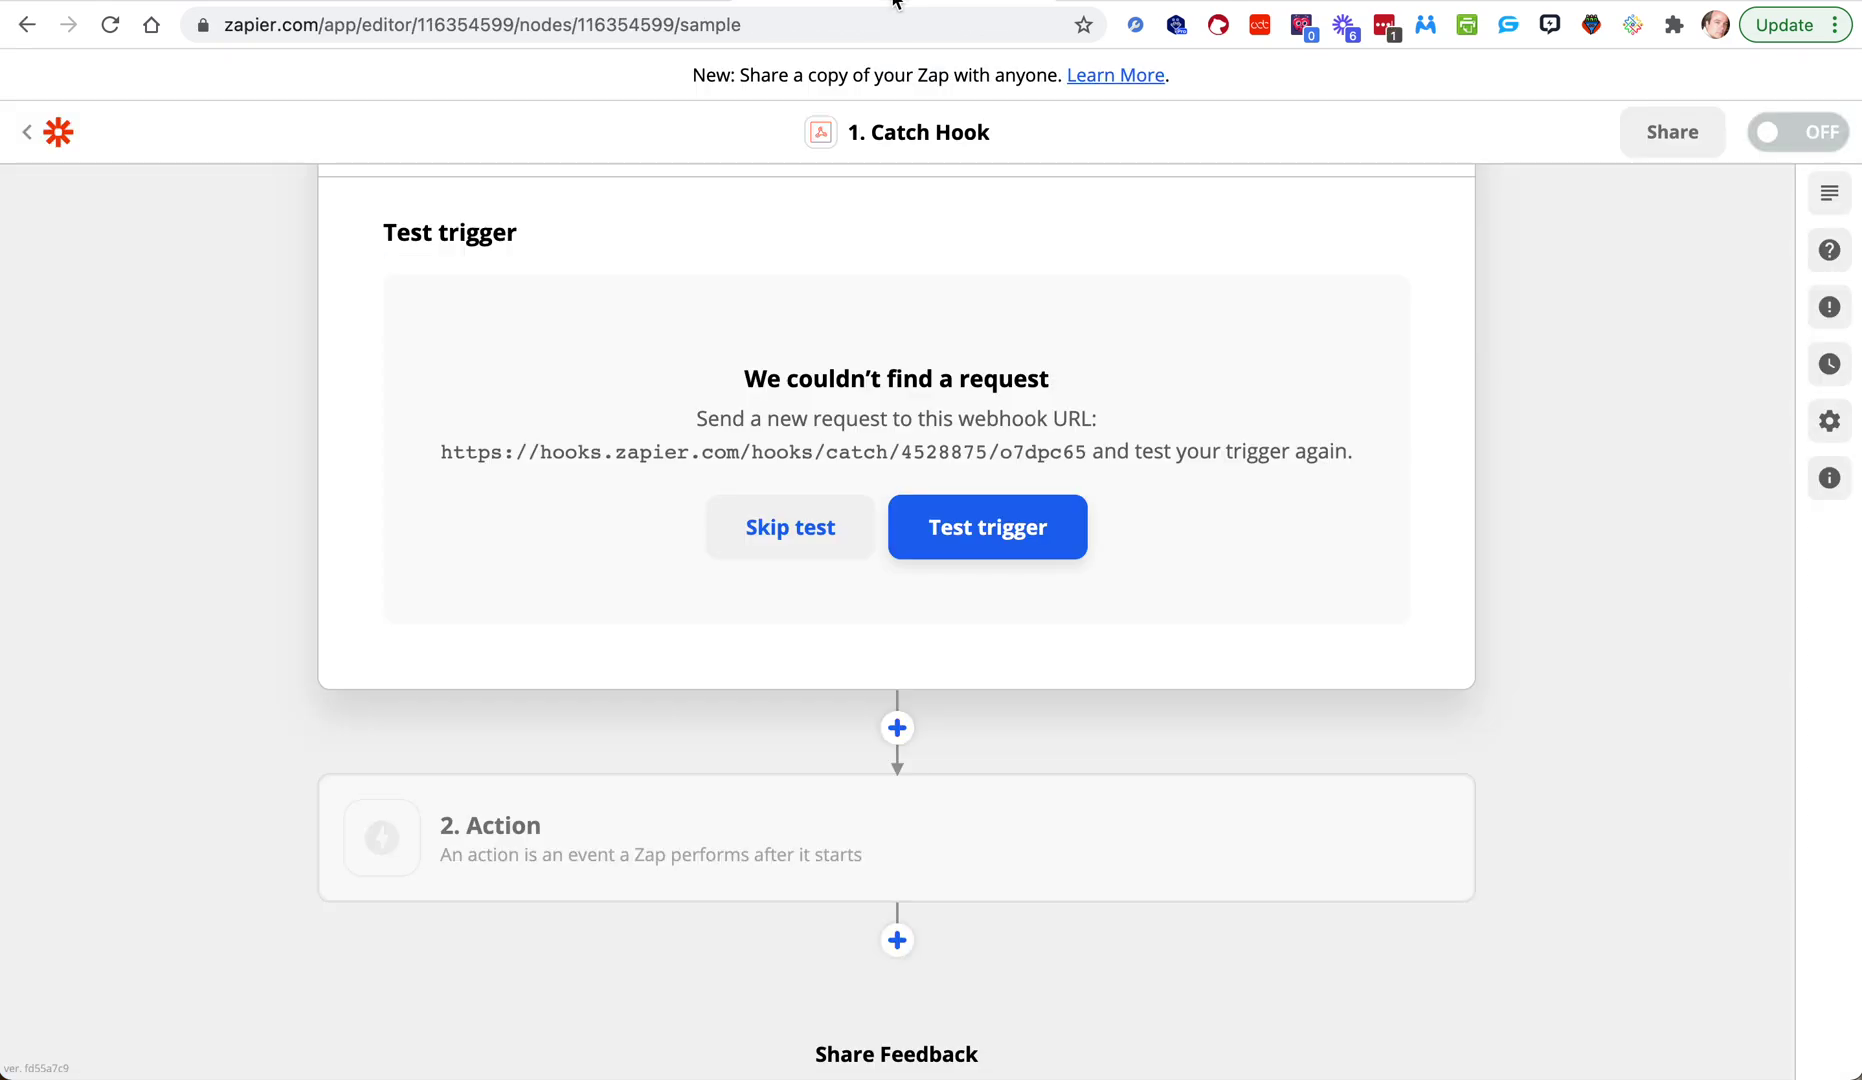
Step: Test the Catch Hook trigger in Zapier, check the friend e-mail and phone in the request, and continue to the action
click(954, 530)
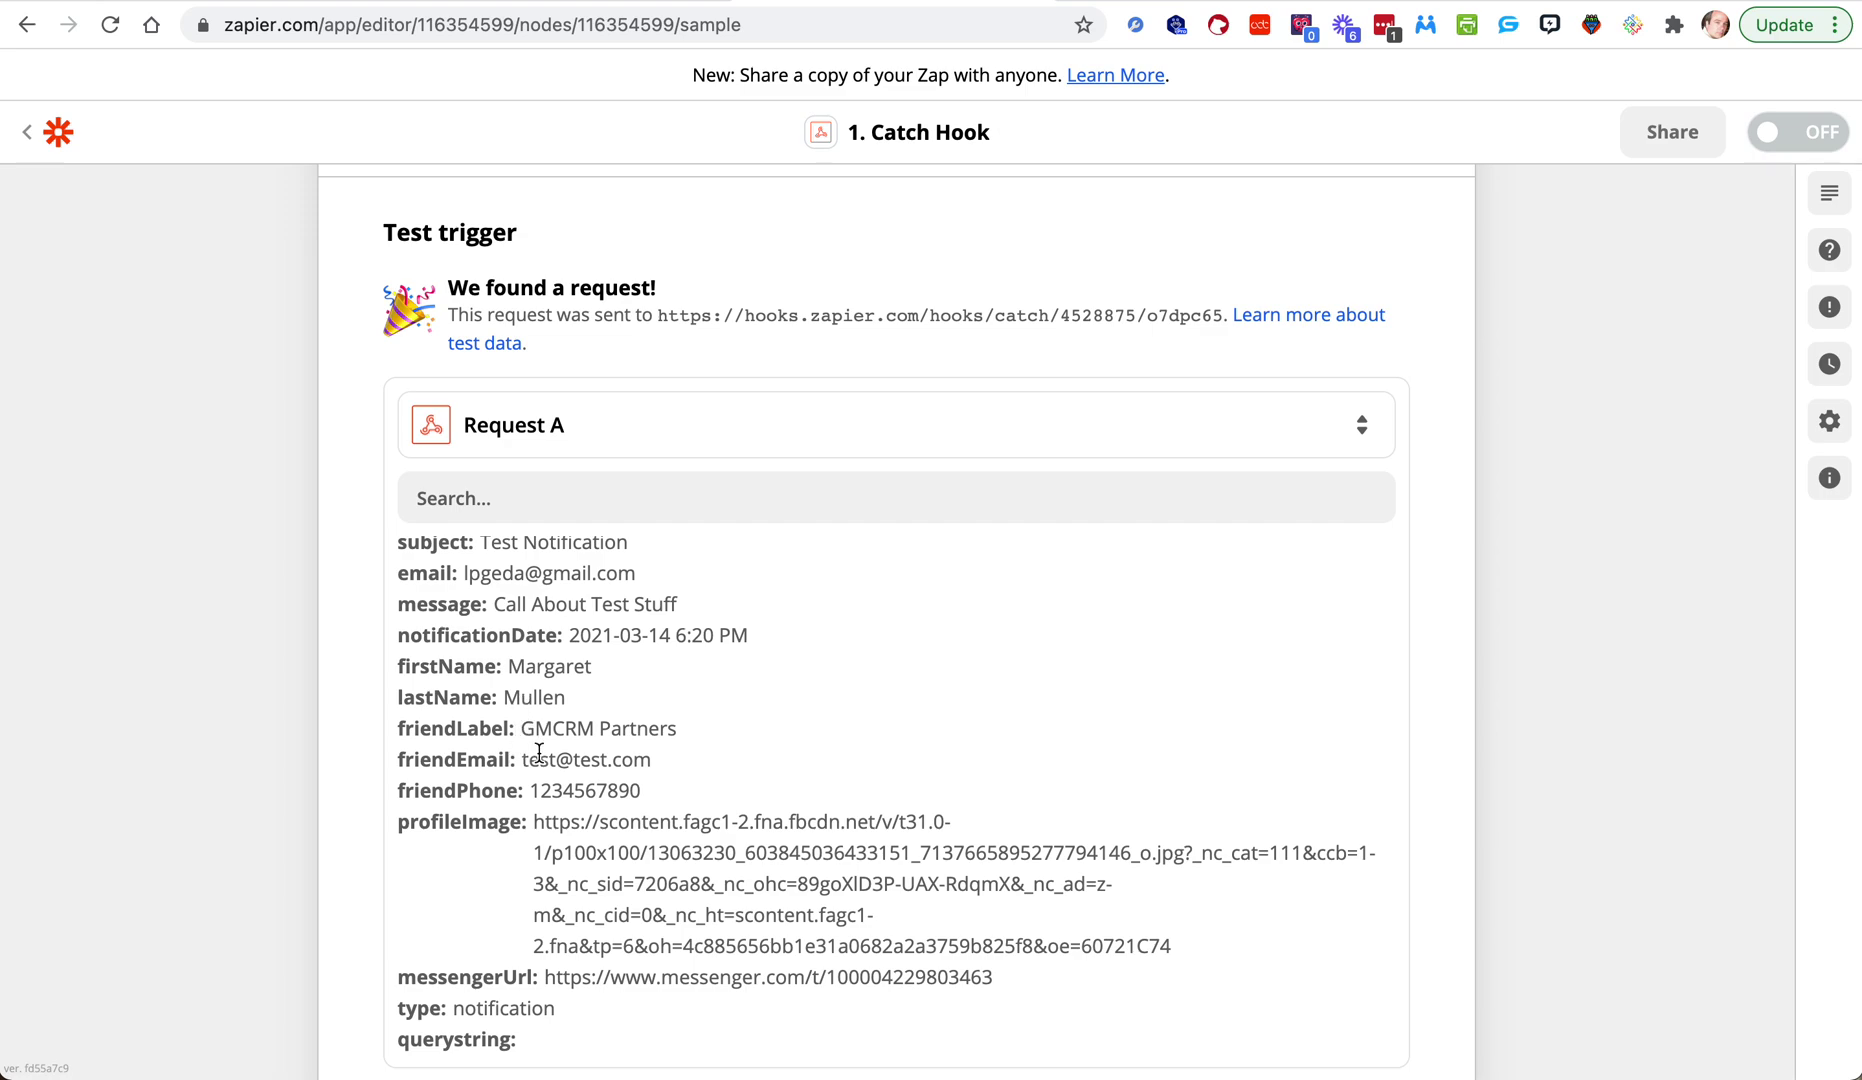
drag(663, 802, 390, 747)
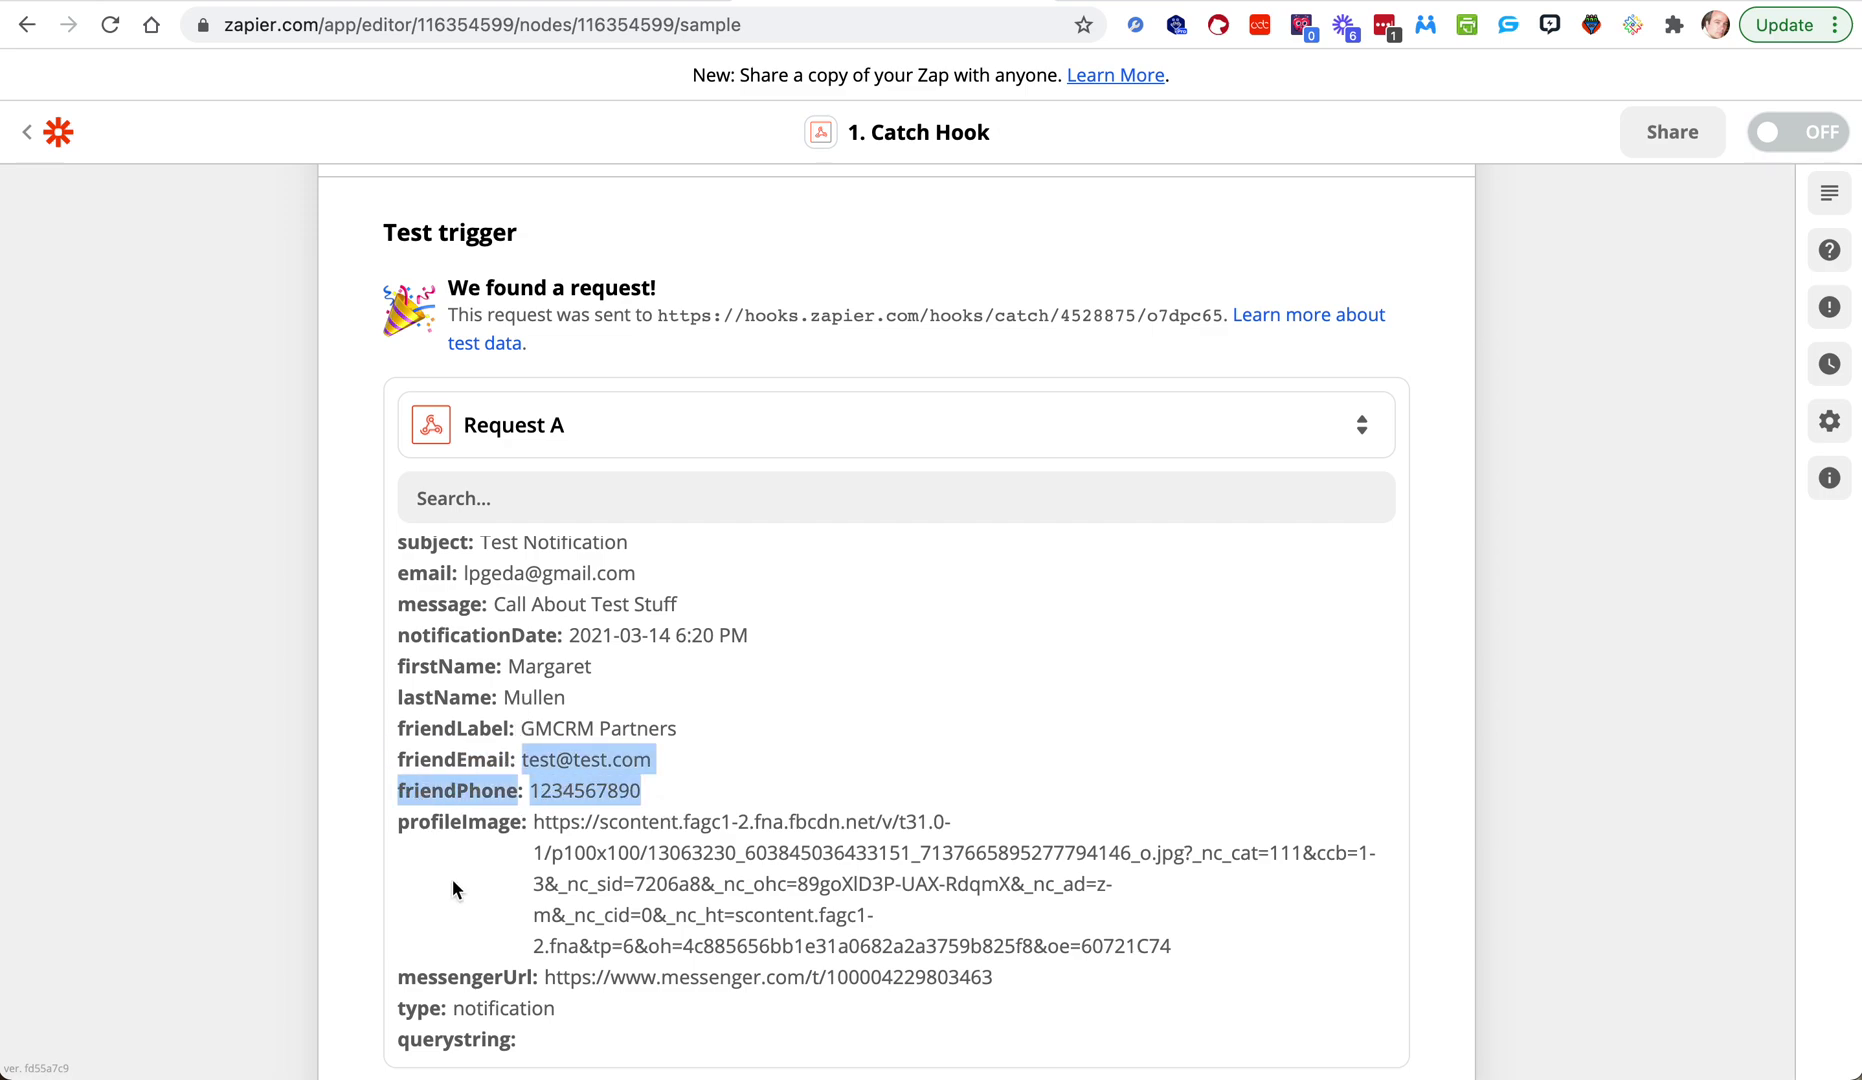
scroll(452, 881, down, 3)
click(672, 970)
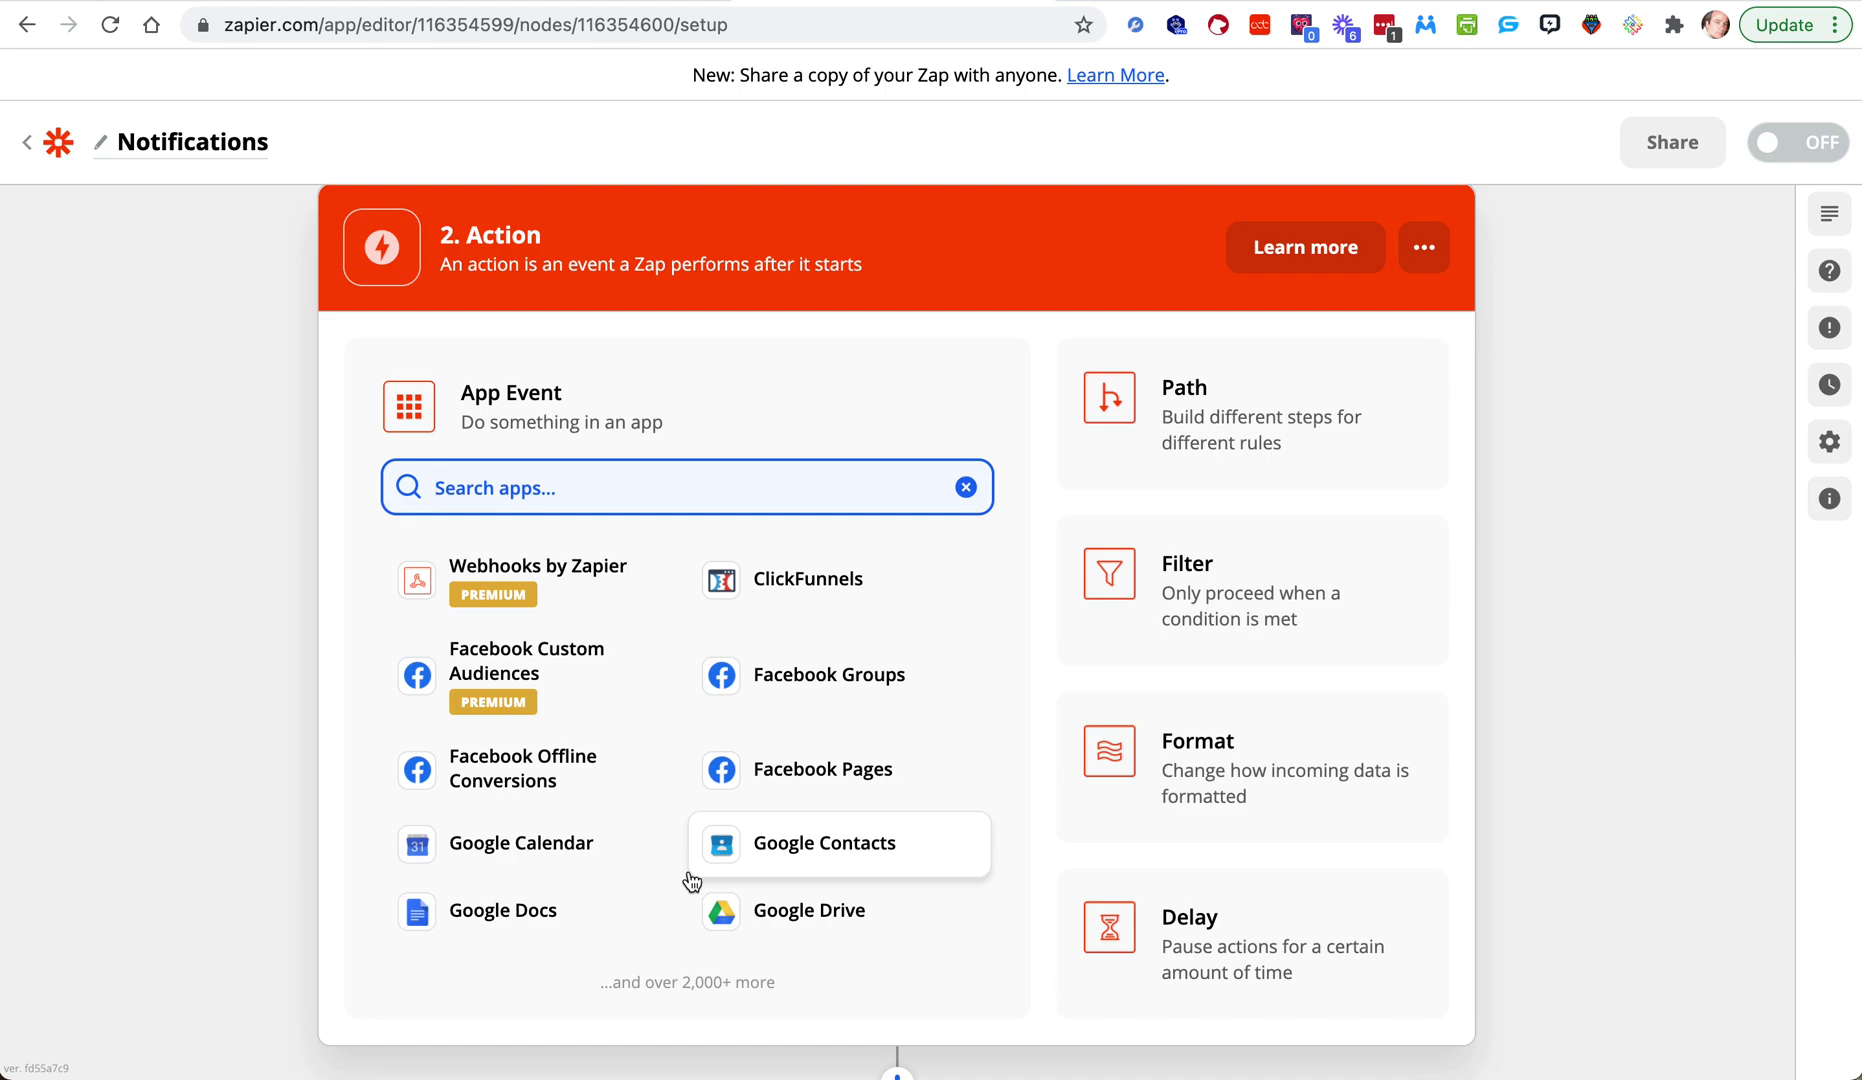
Step: Find Google Calendar as the action app, choose the Quick Add Event action event, and continue
text(cale)
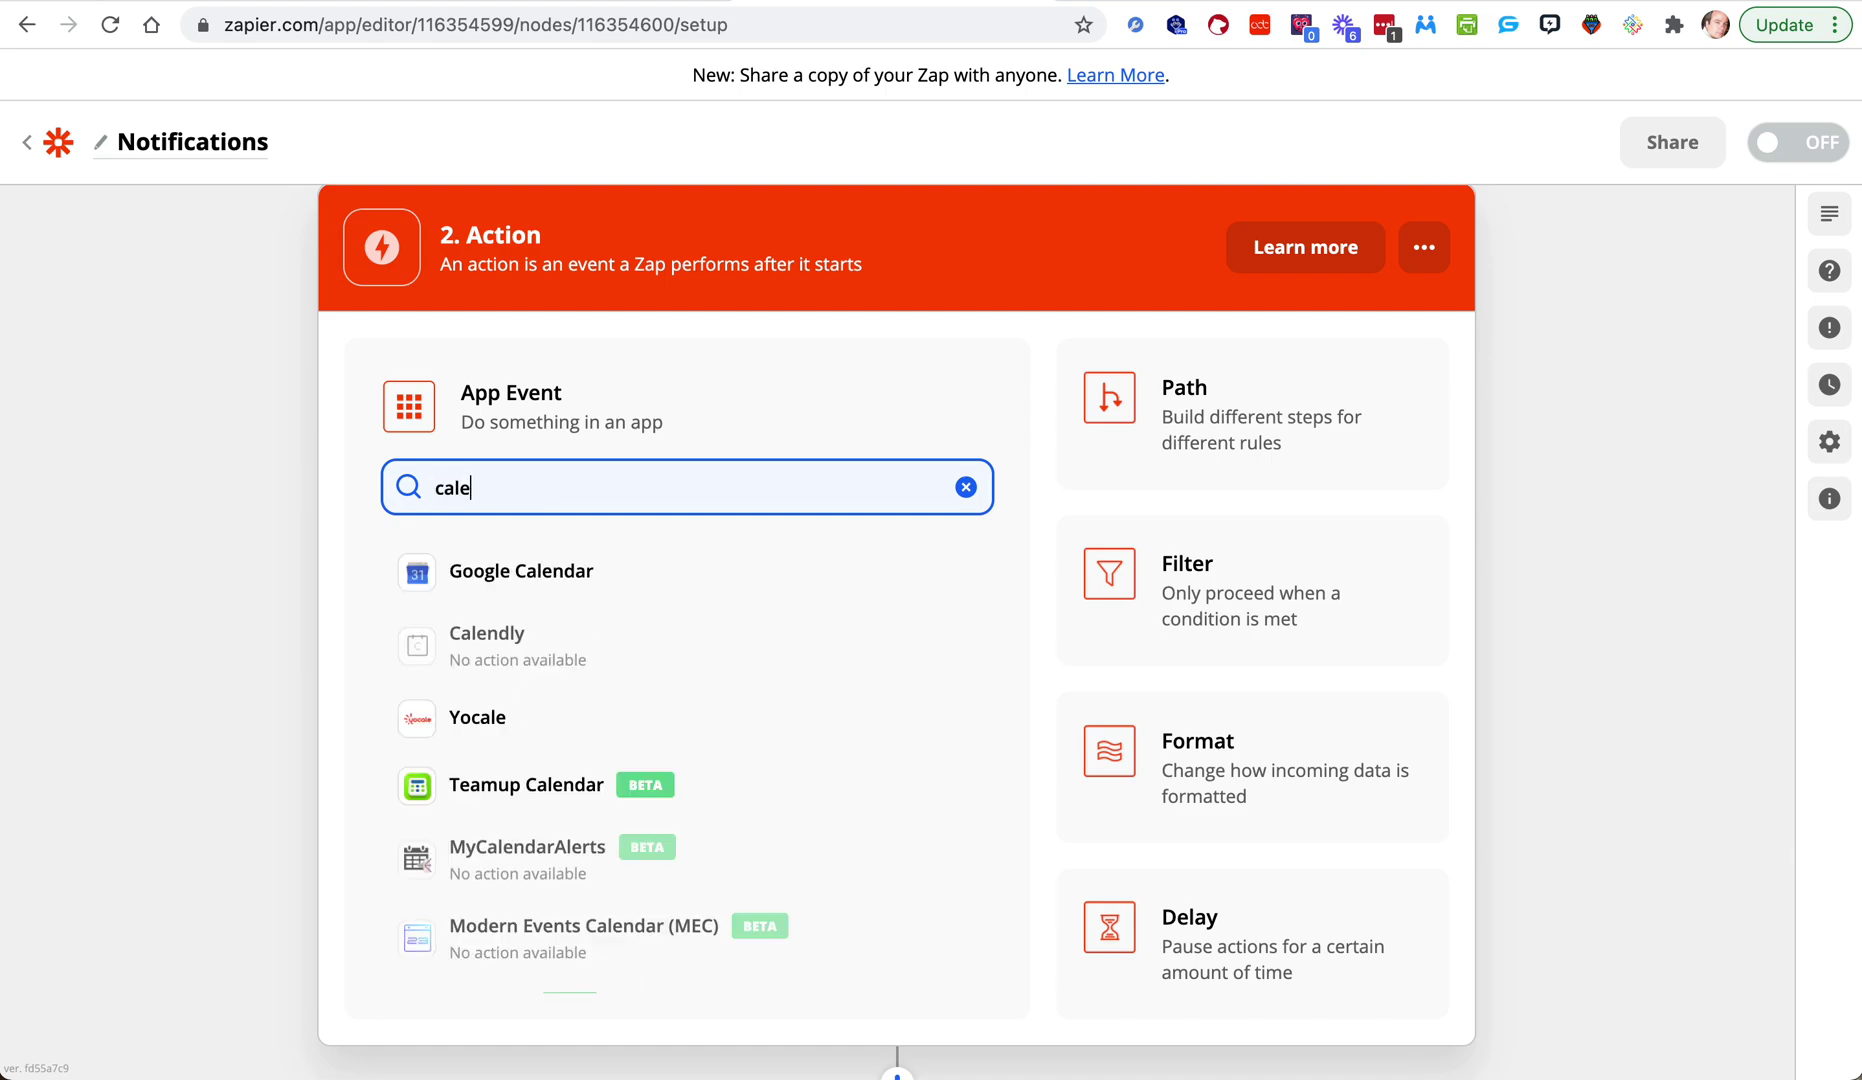
click(575, 576)
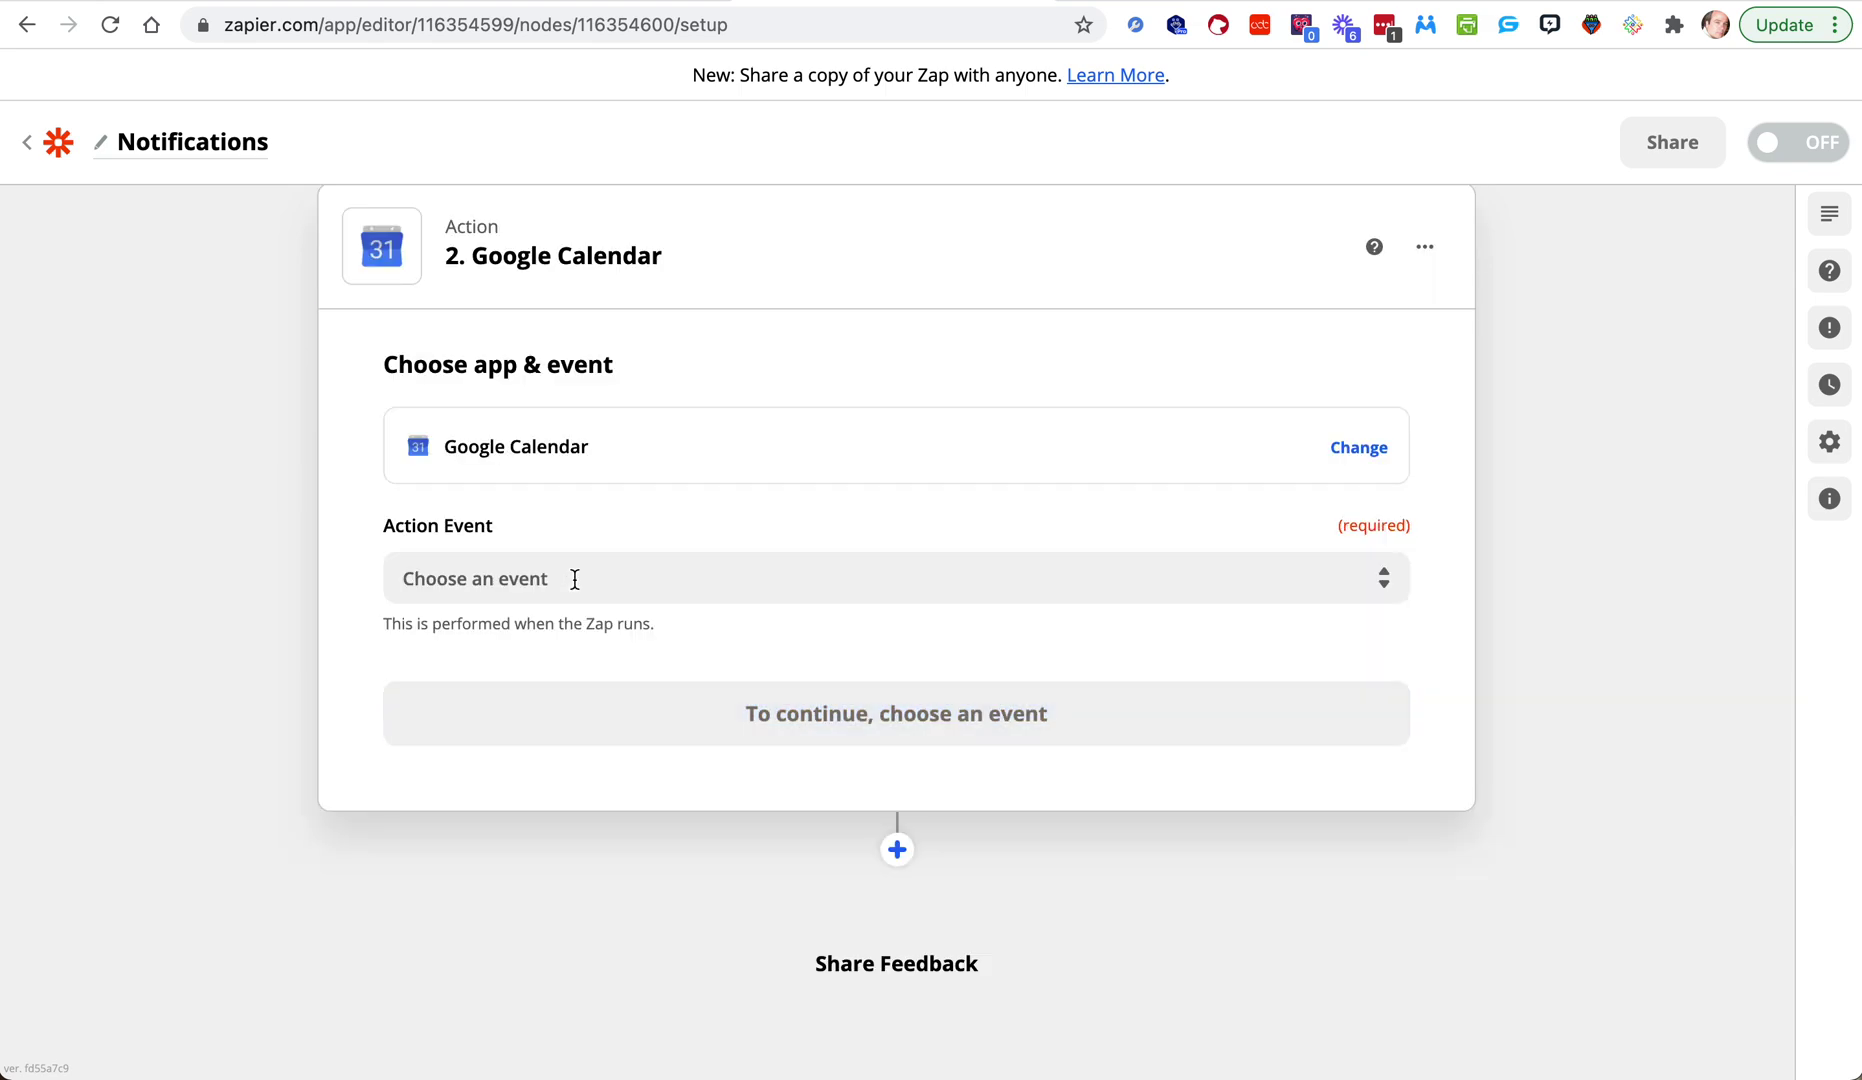
click(575, 579)
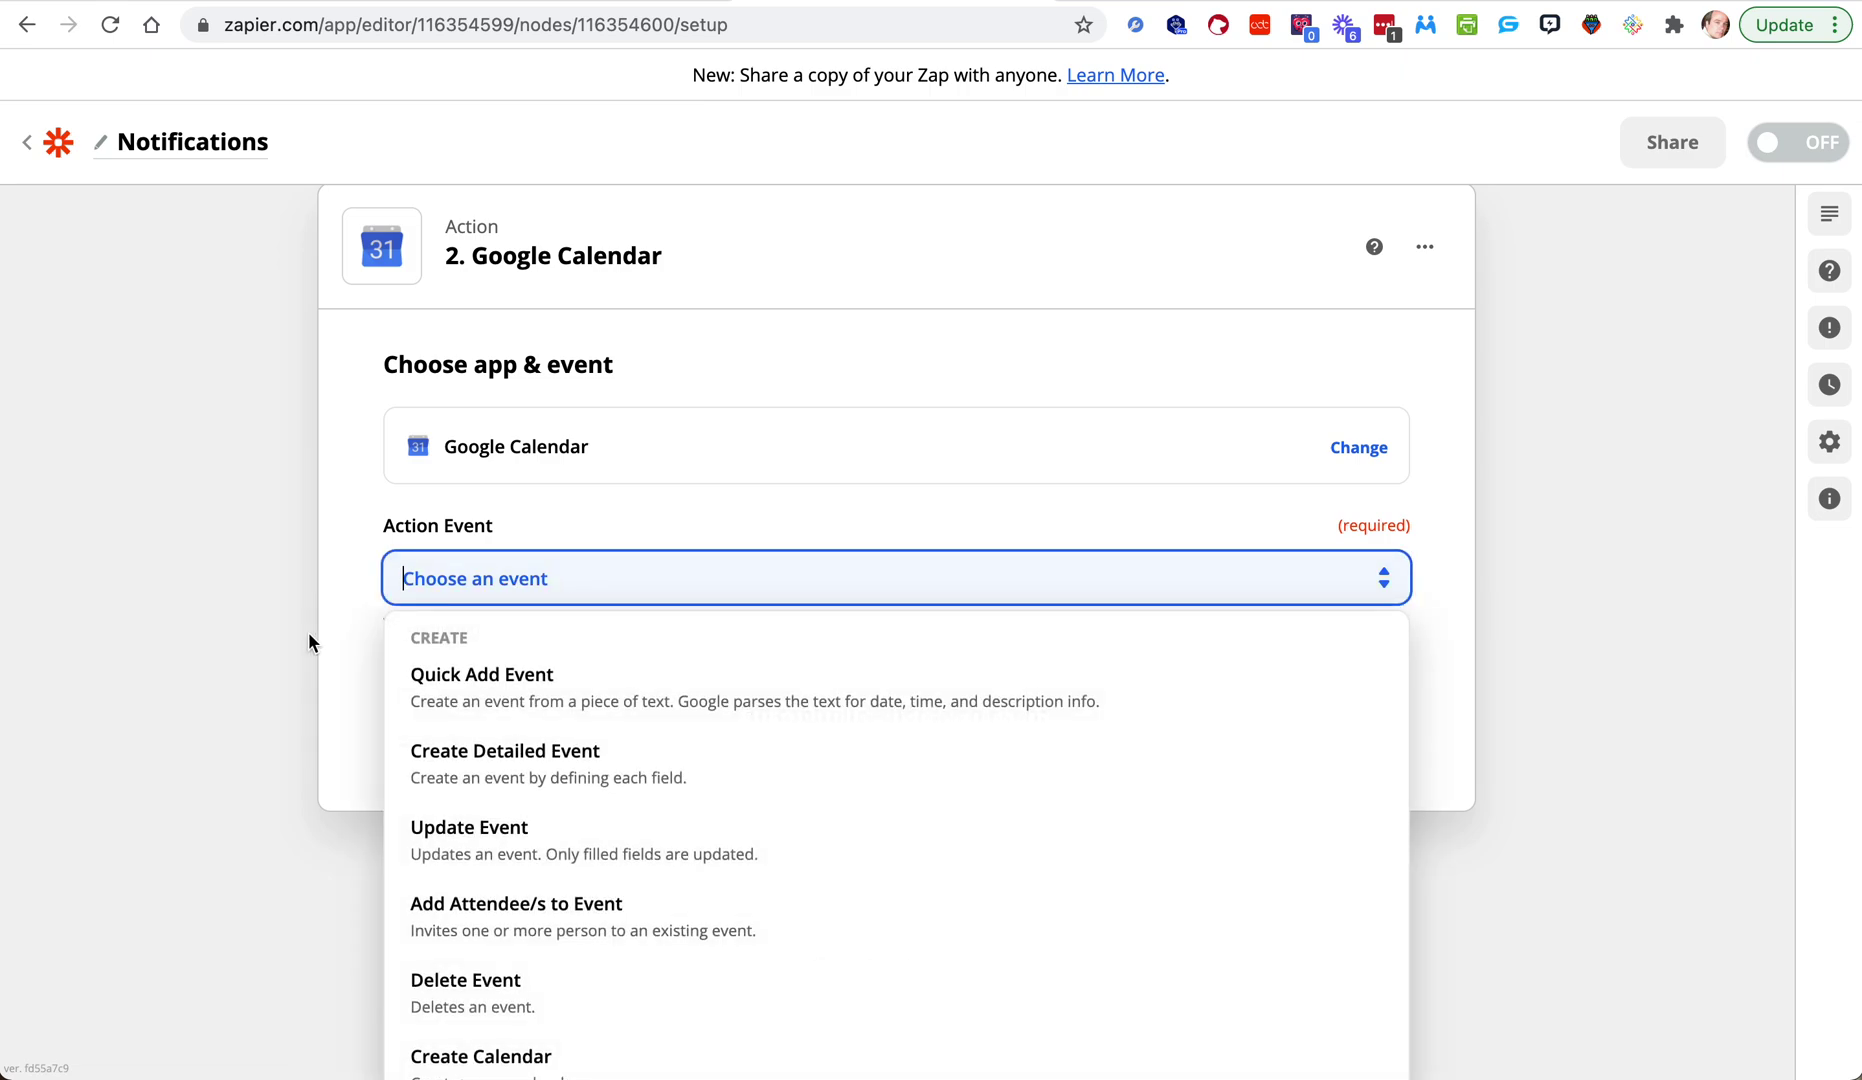
scroll(511, 844, down, 1)
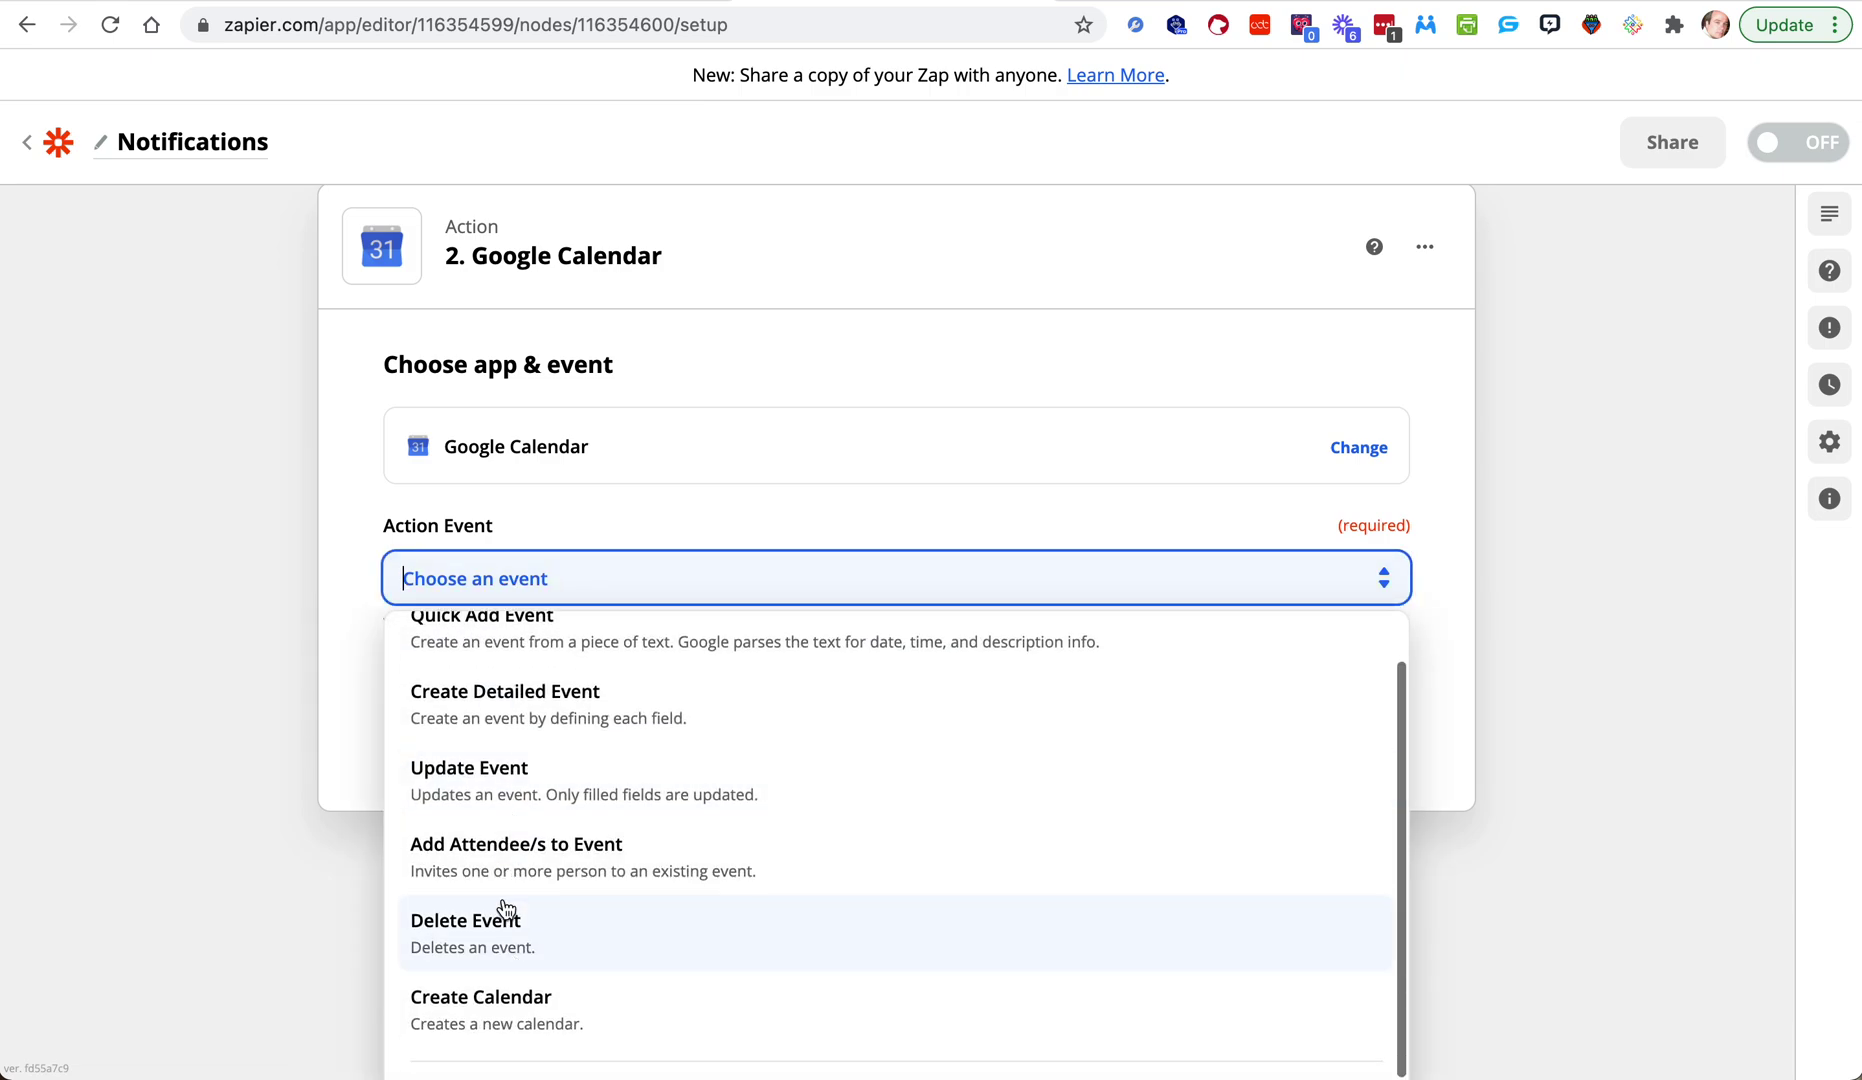
scroll(500, 905, up, 1)
click(496, 695)
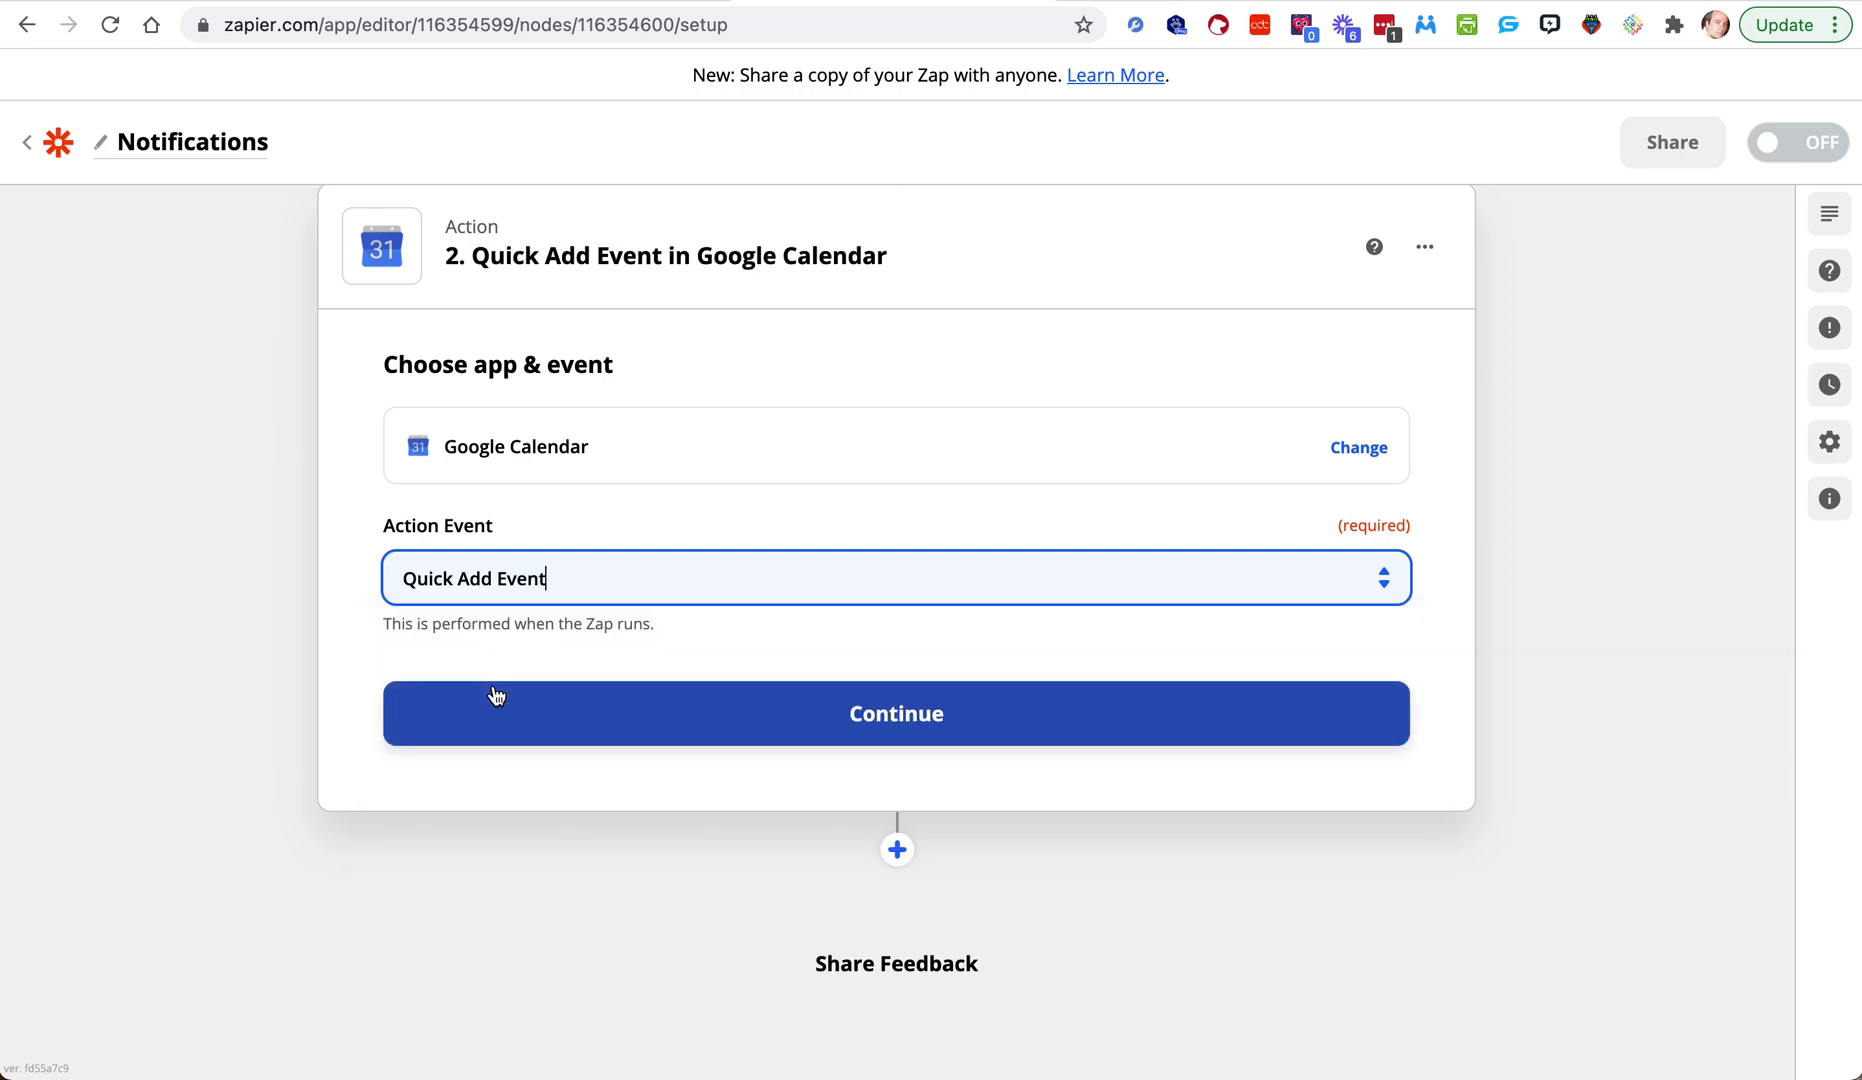
click(836, 712)
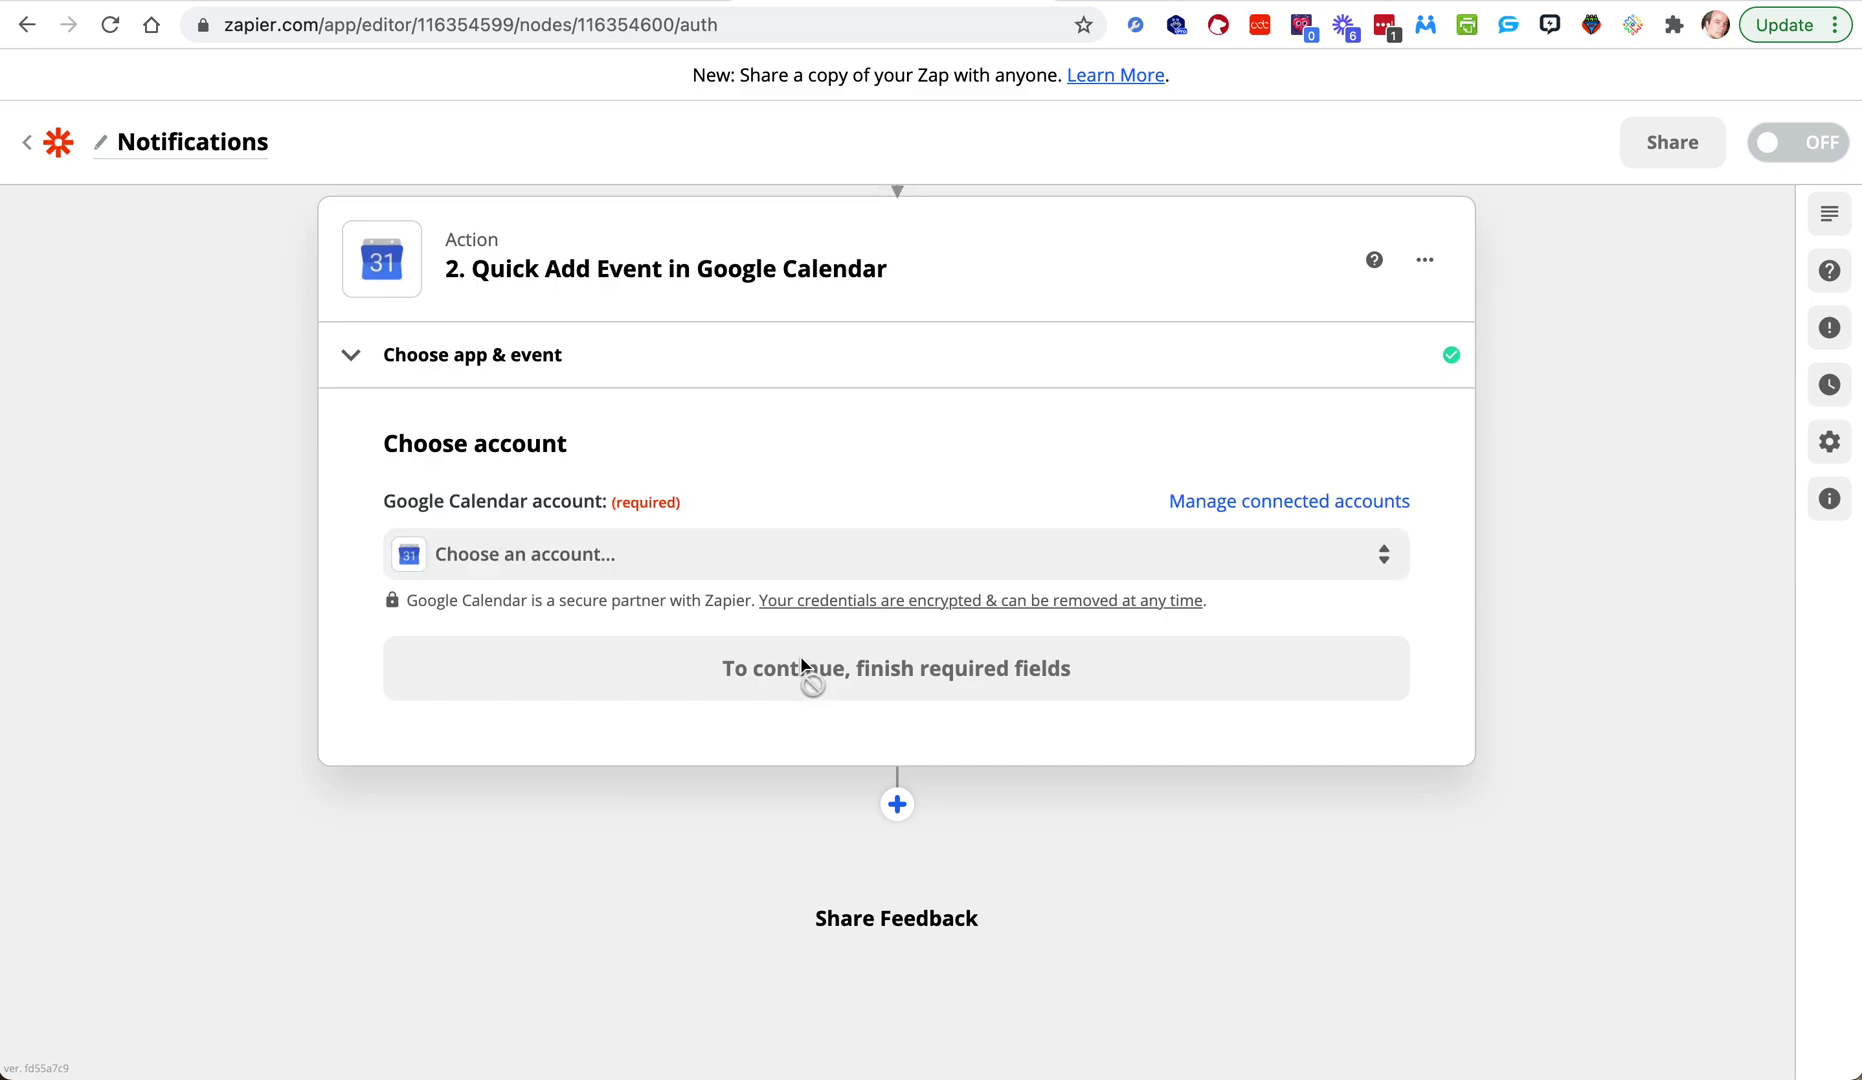
Step: Connect the action to the Google Calendar account used in 0 Zaps and select that account's own e-mail-named calendar
click(727, 569)
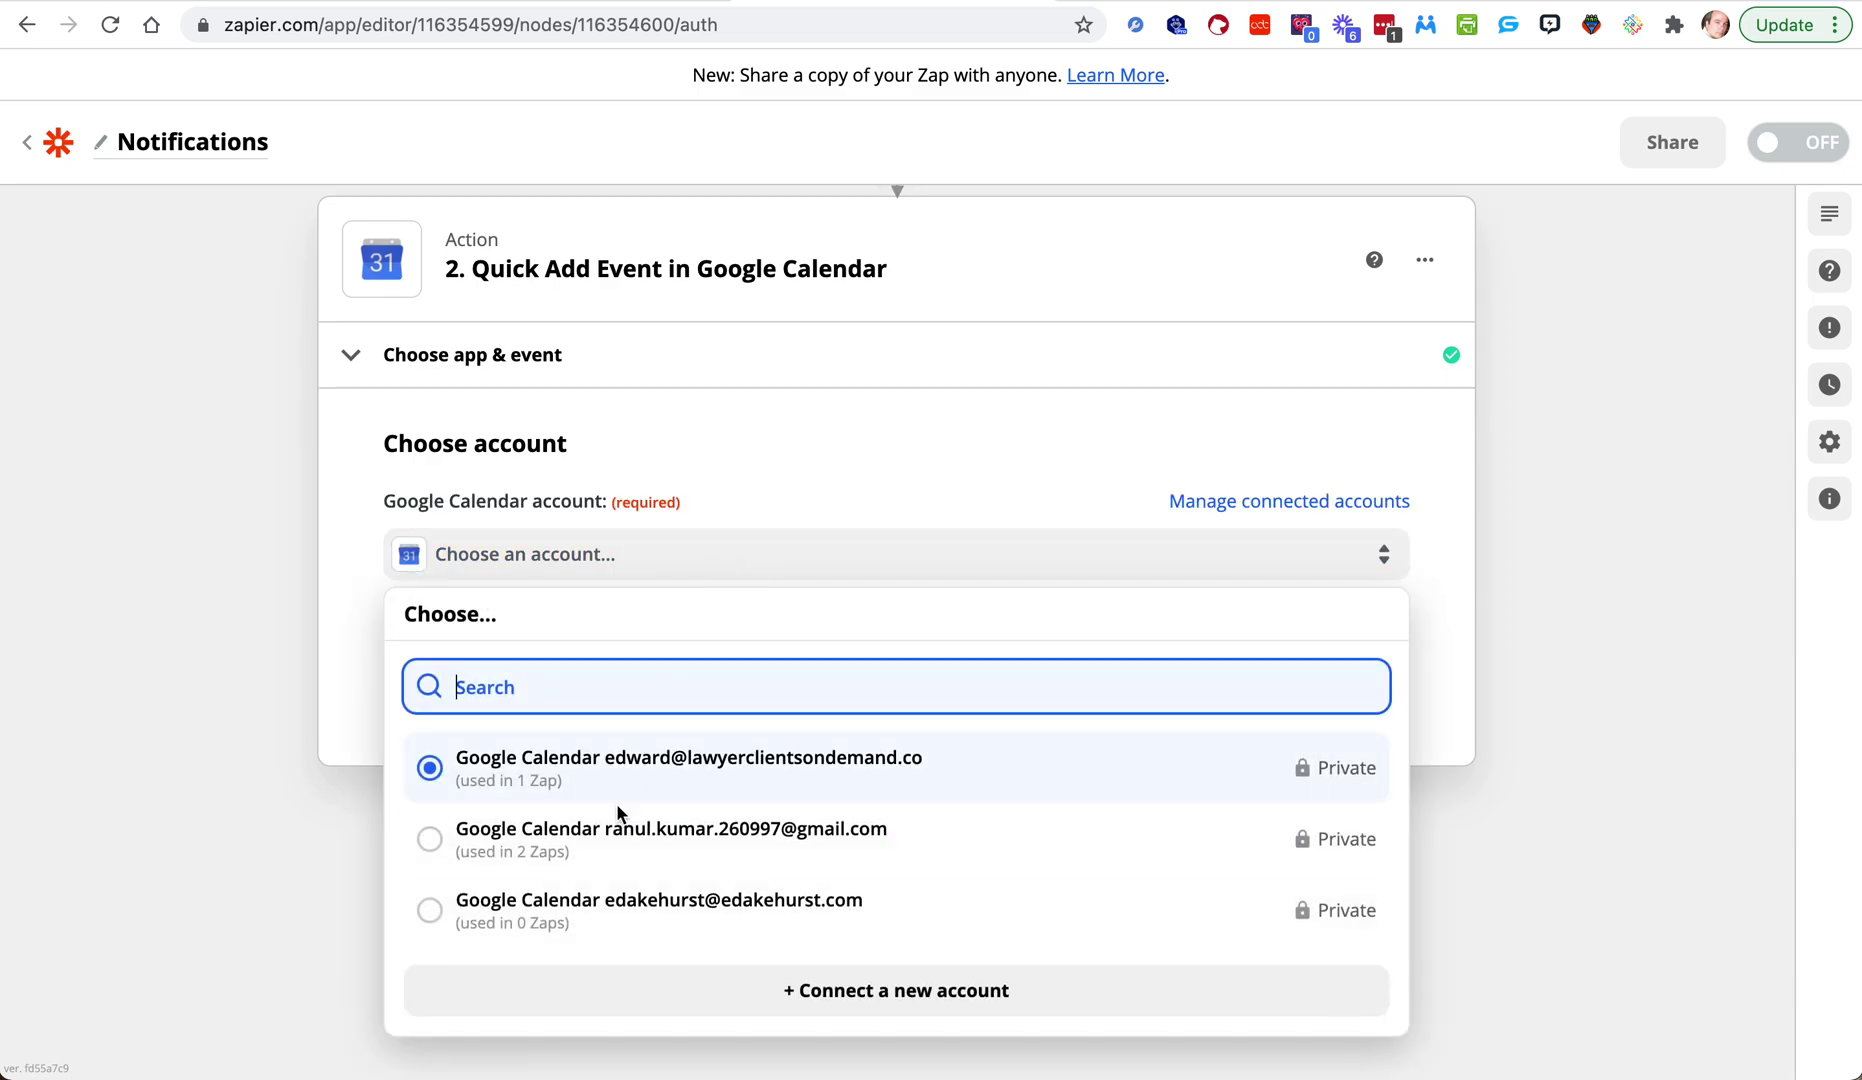
click(606, 908)
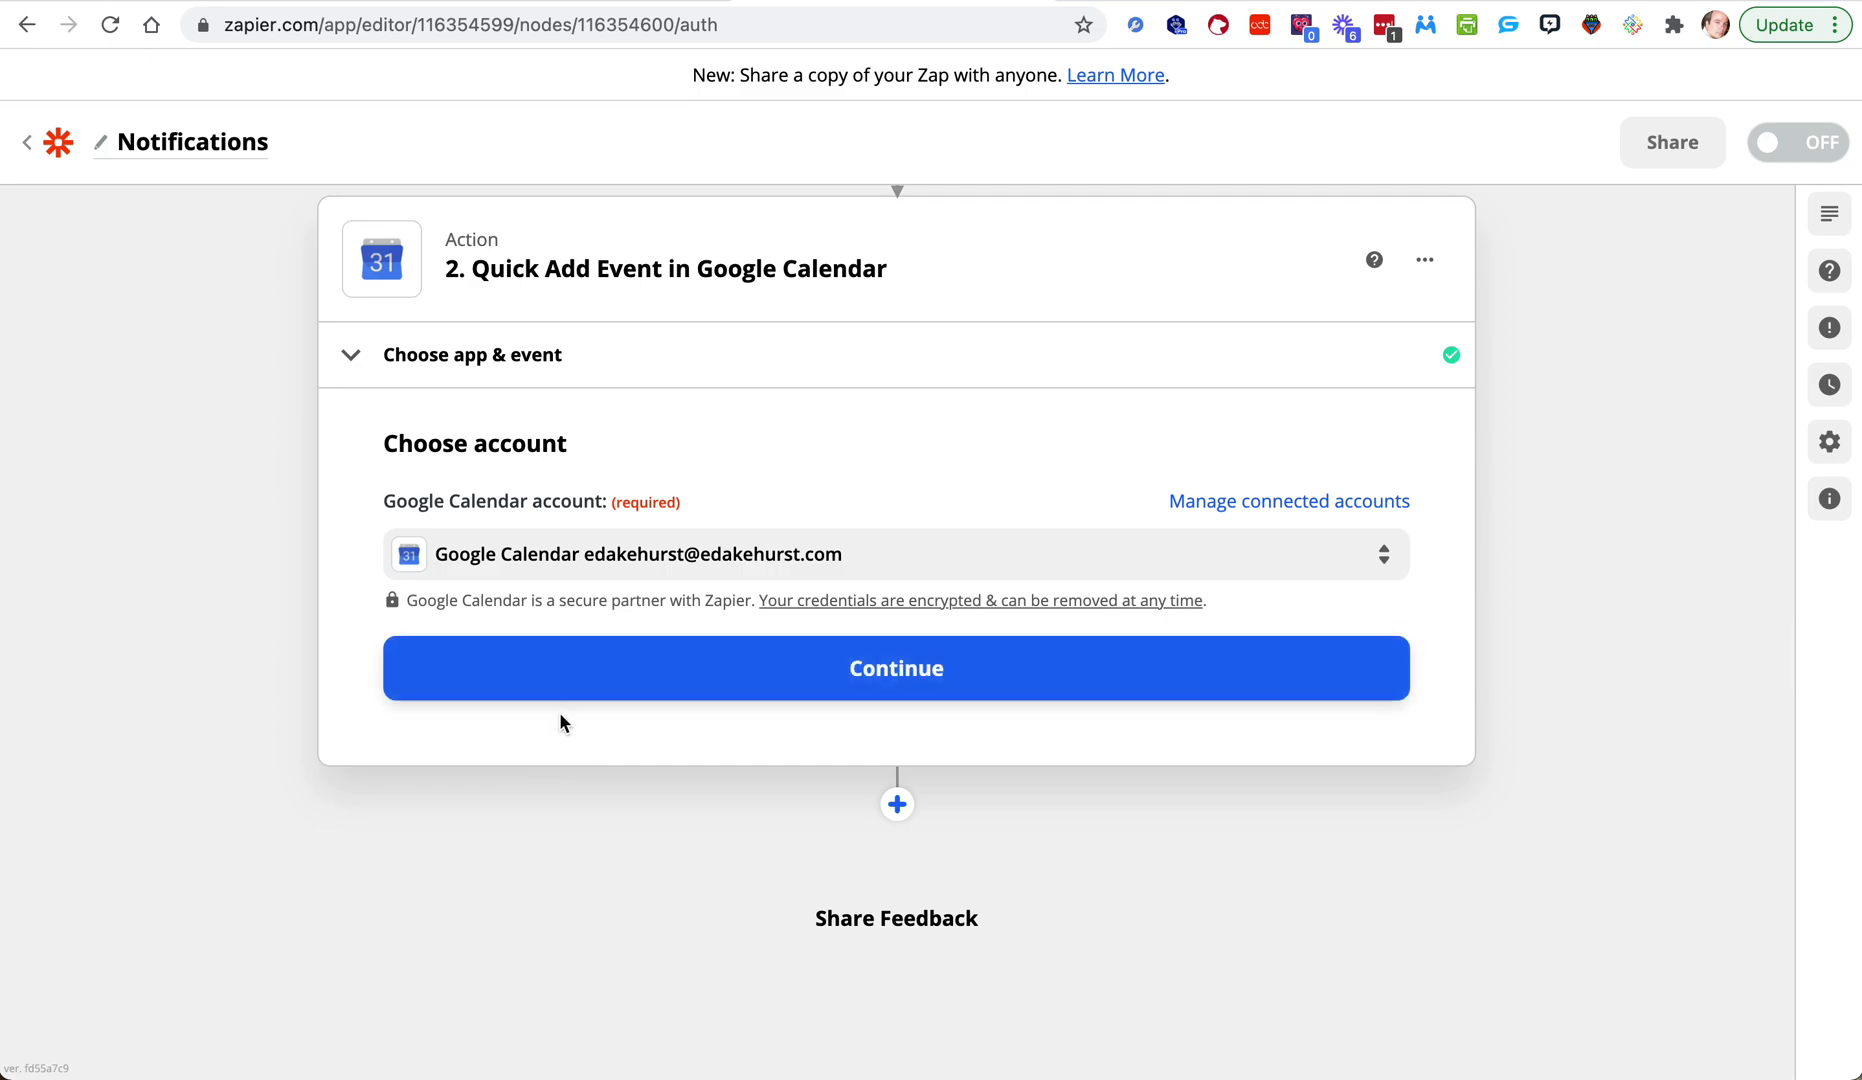
click(615, 677)
scroll(352, 658, down, 3)
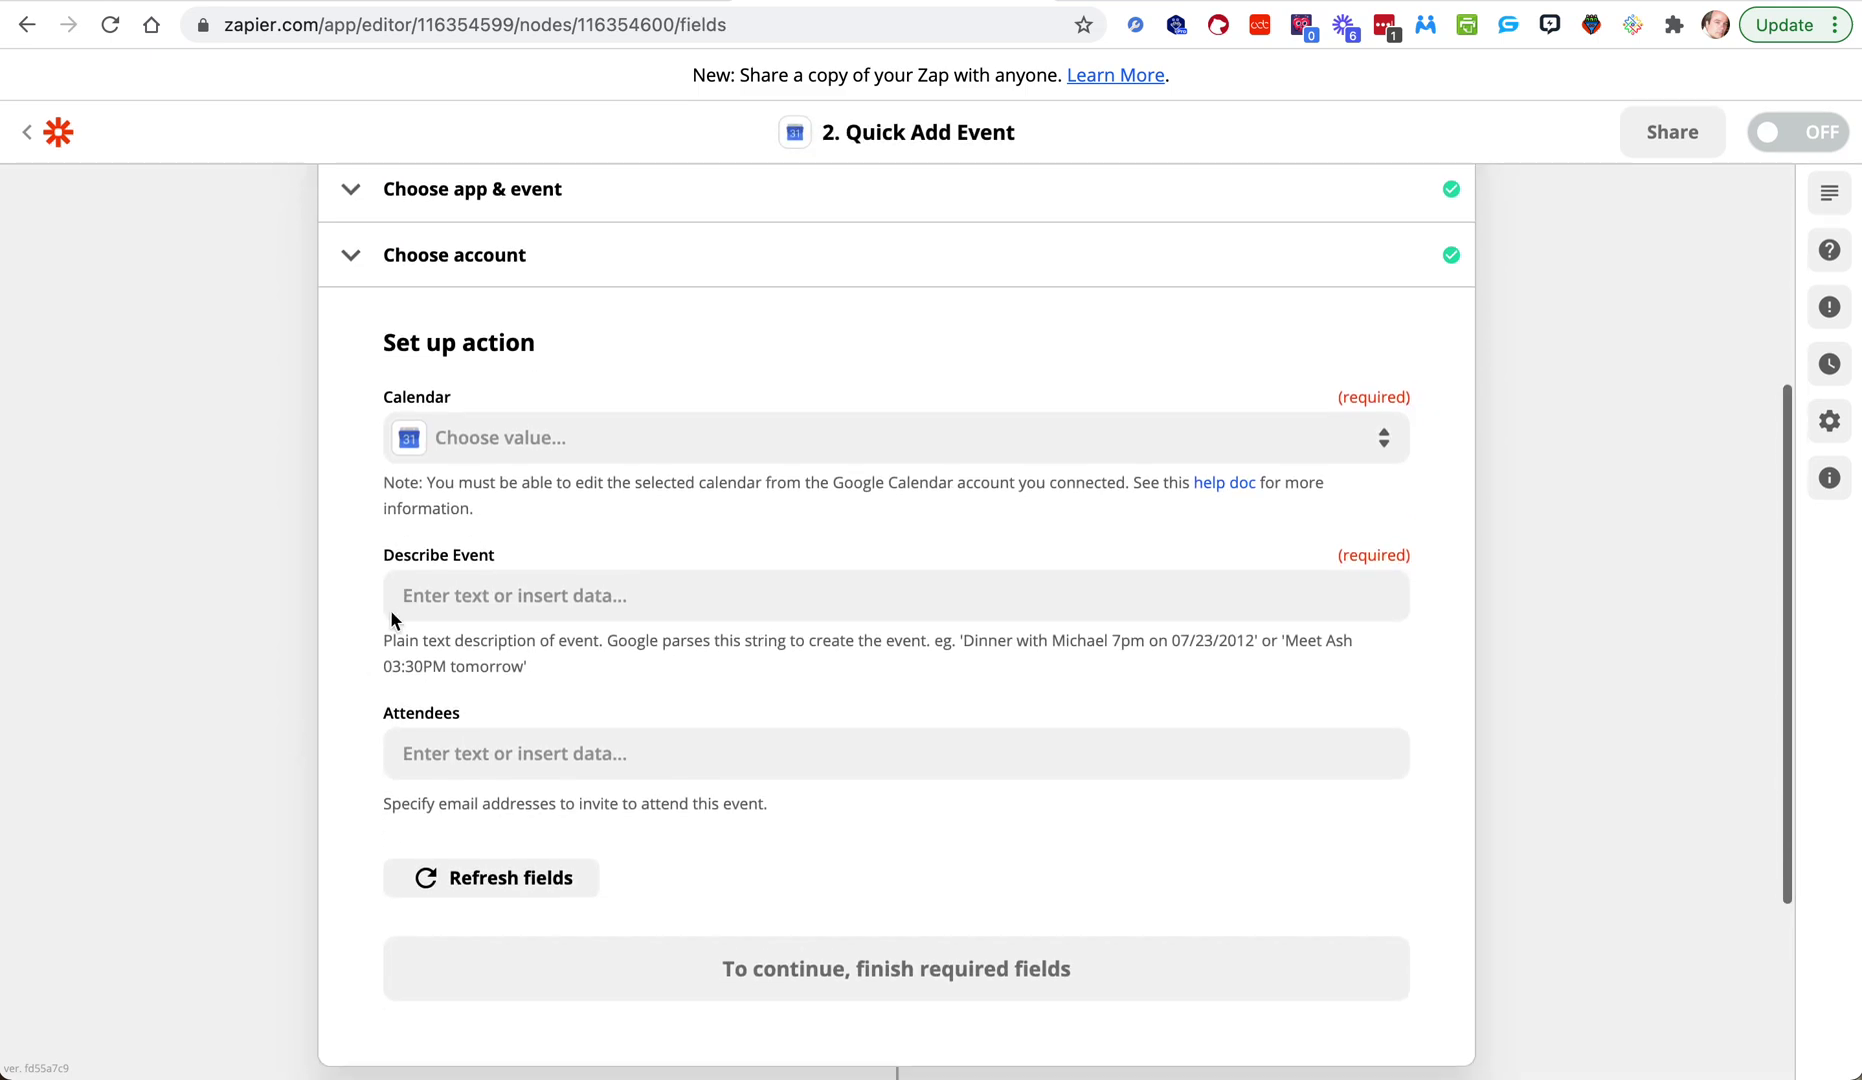
click(626, 458)
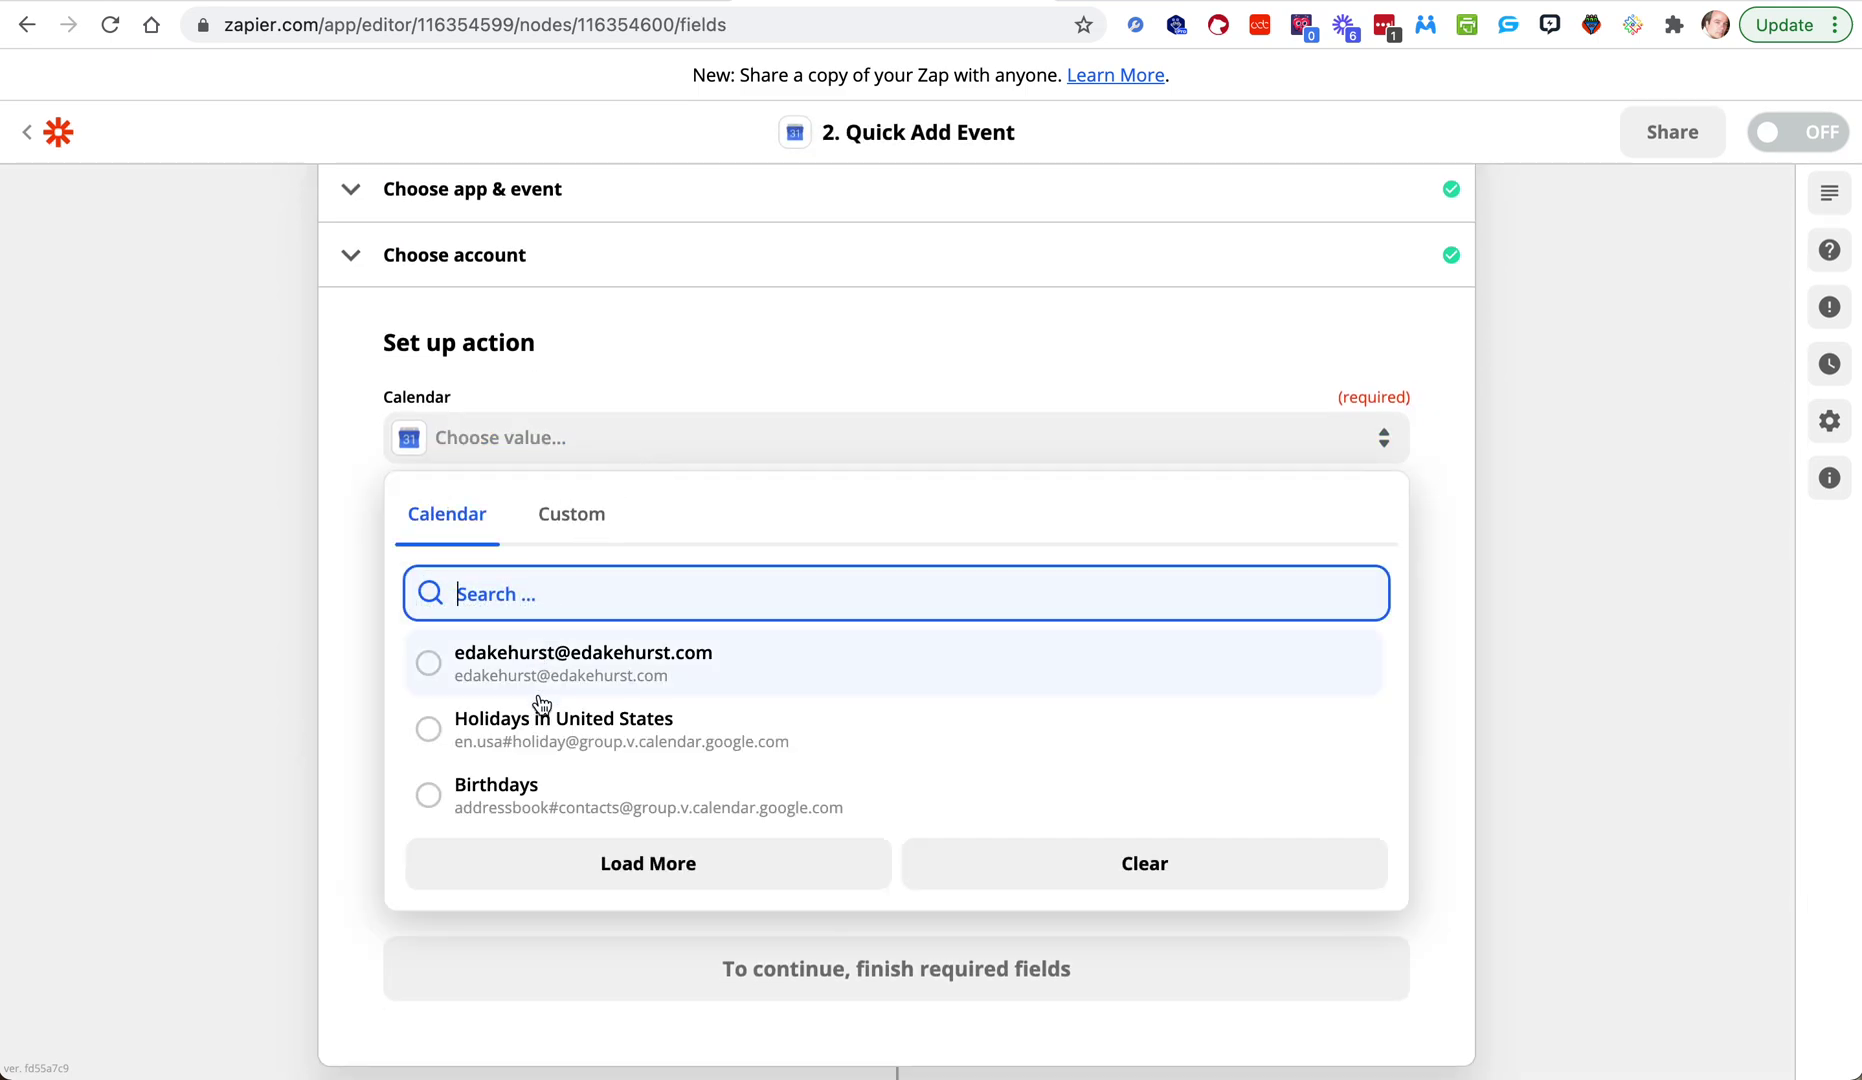
click(549, 667)
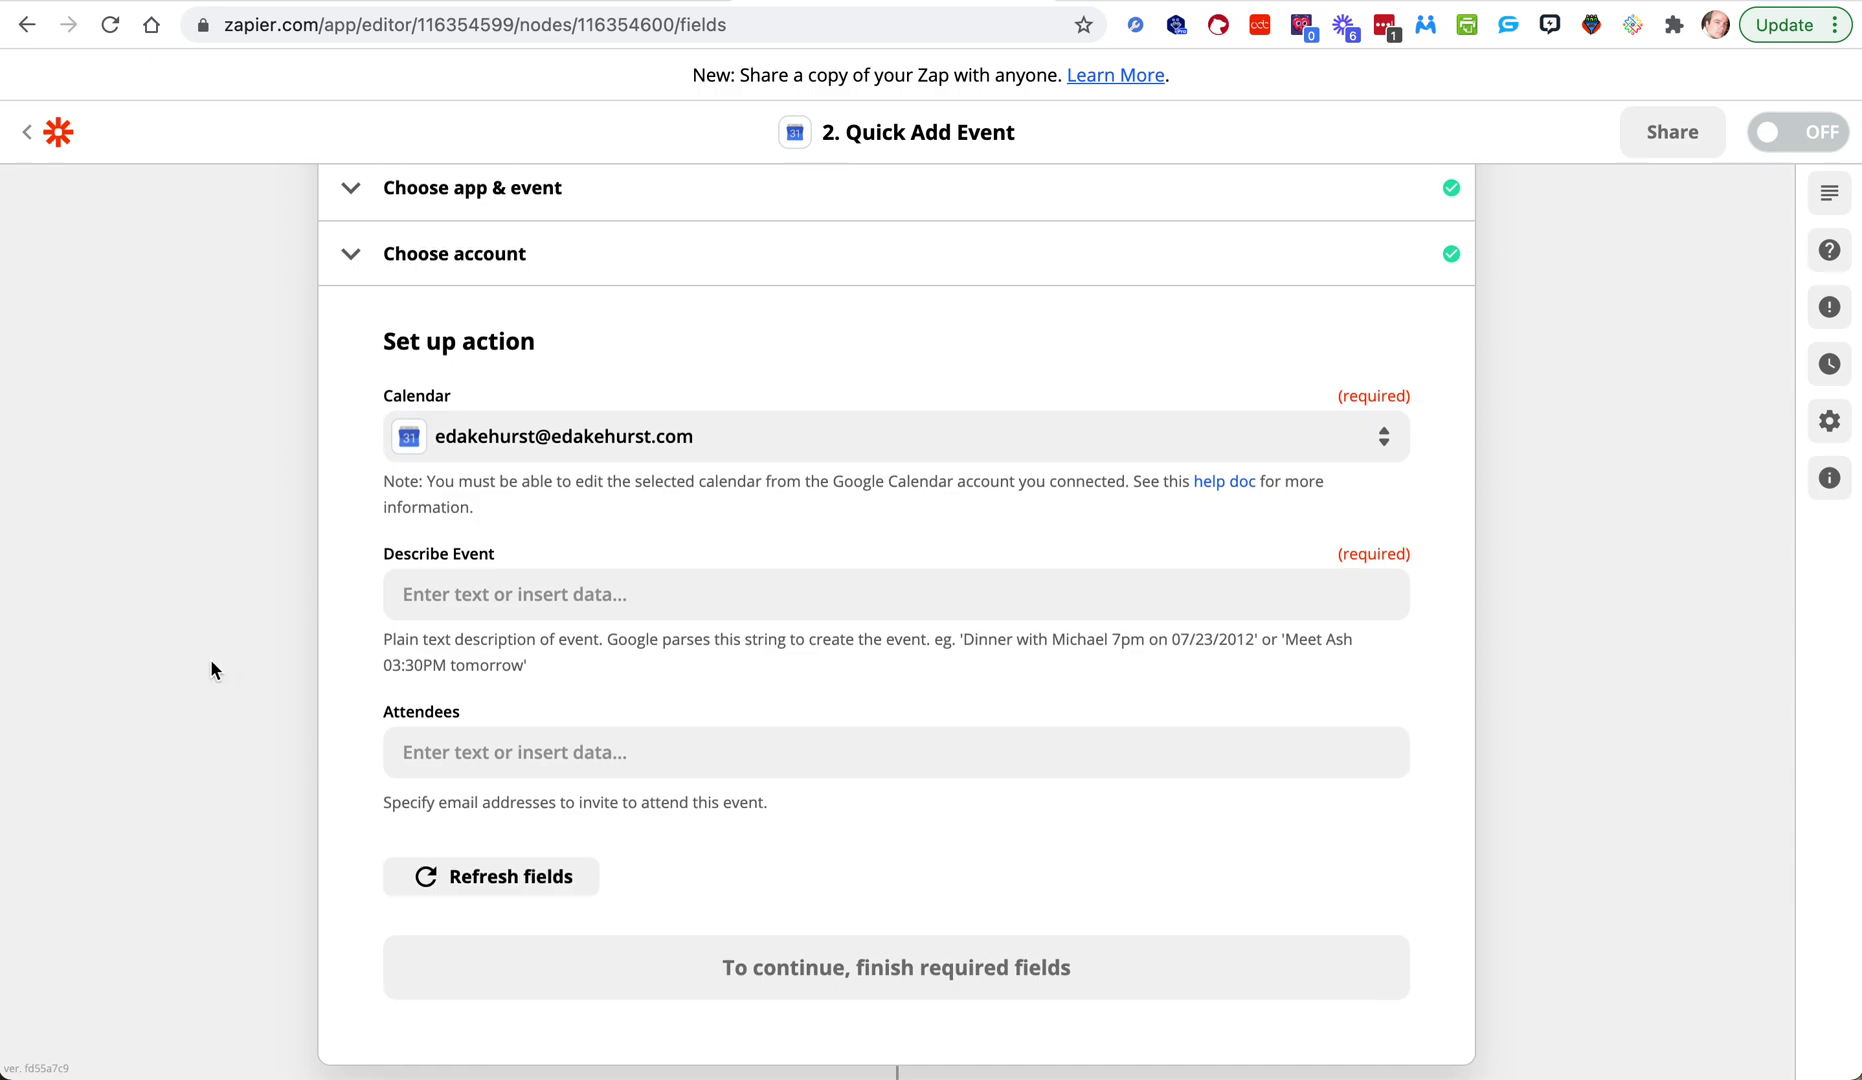
Step: Describe the event with the Catch Hook's Message, First Name, Friend Phone and Notification Date fields
scroll(211, 669, down, 1)
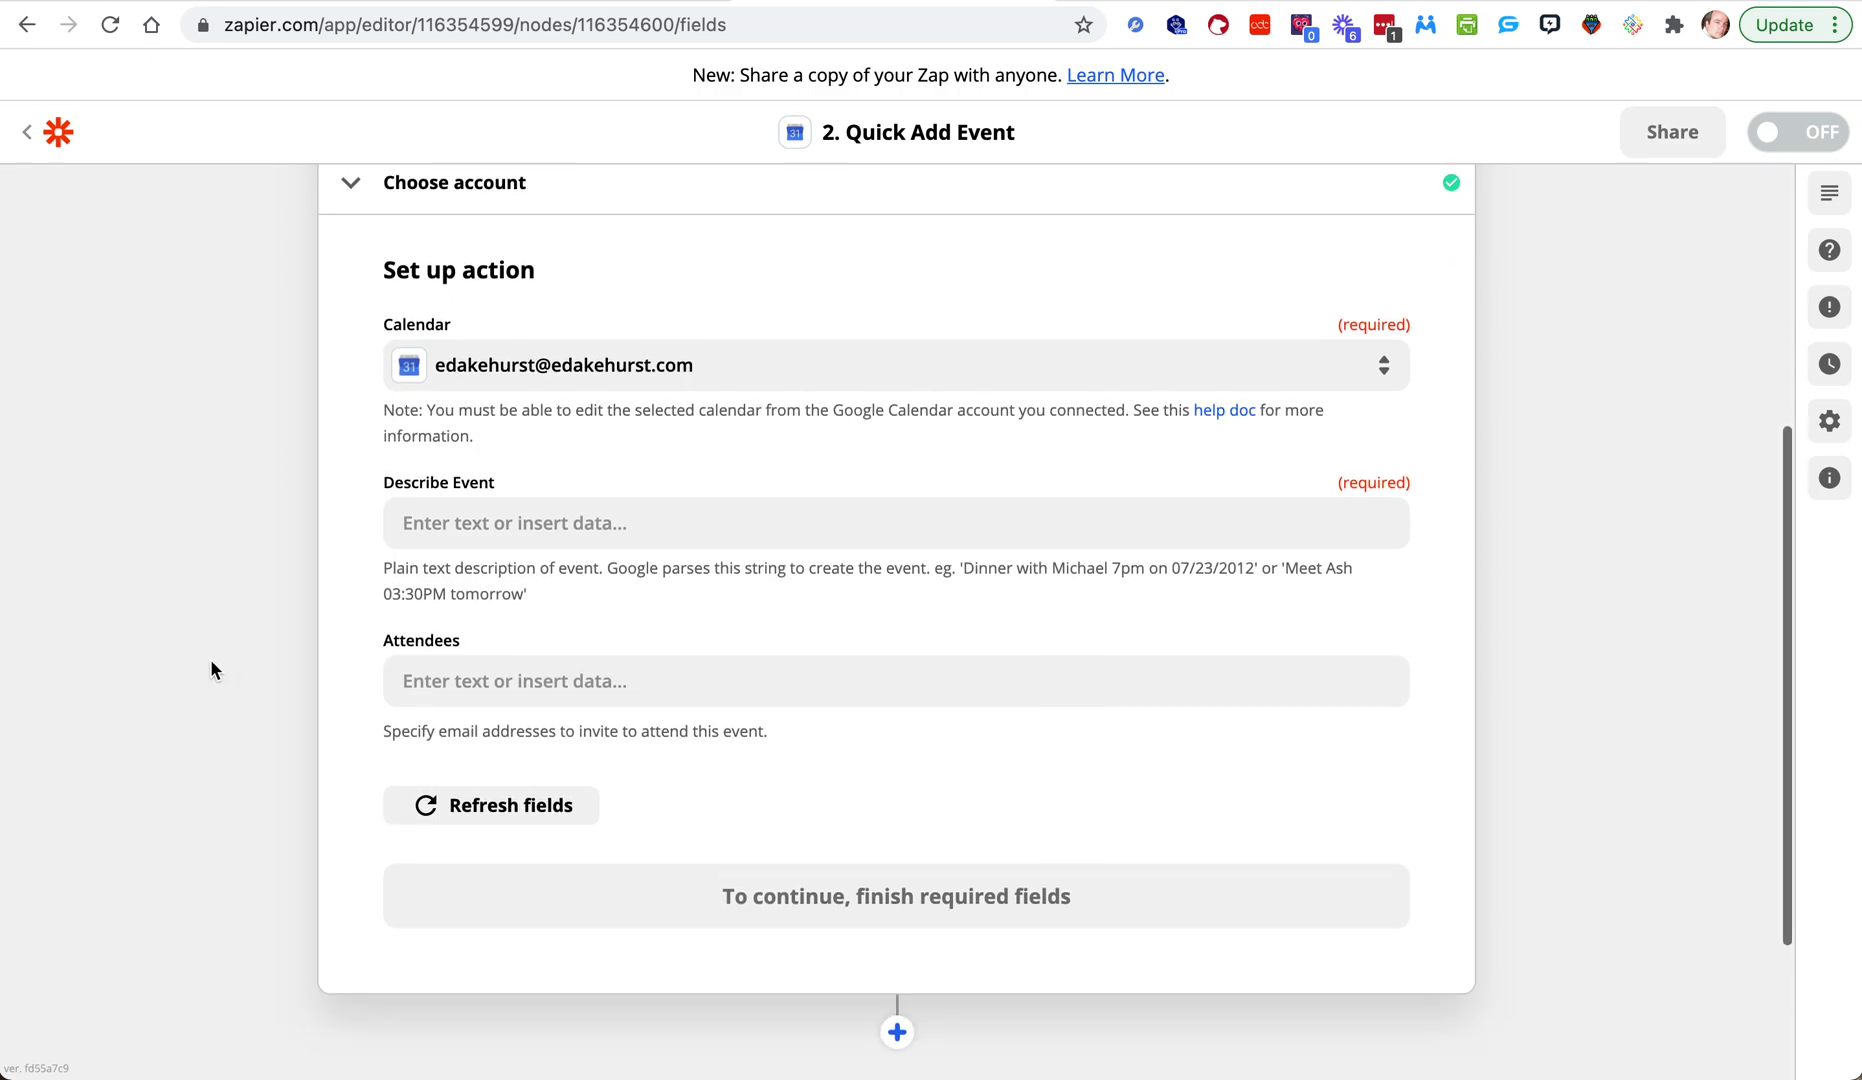
click(564, 527)
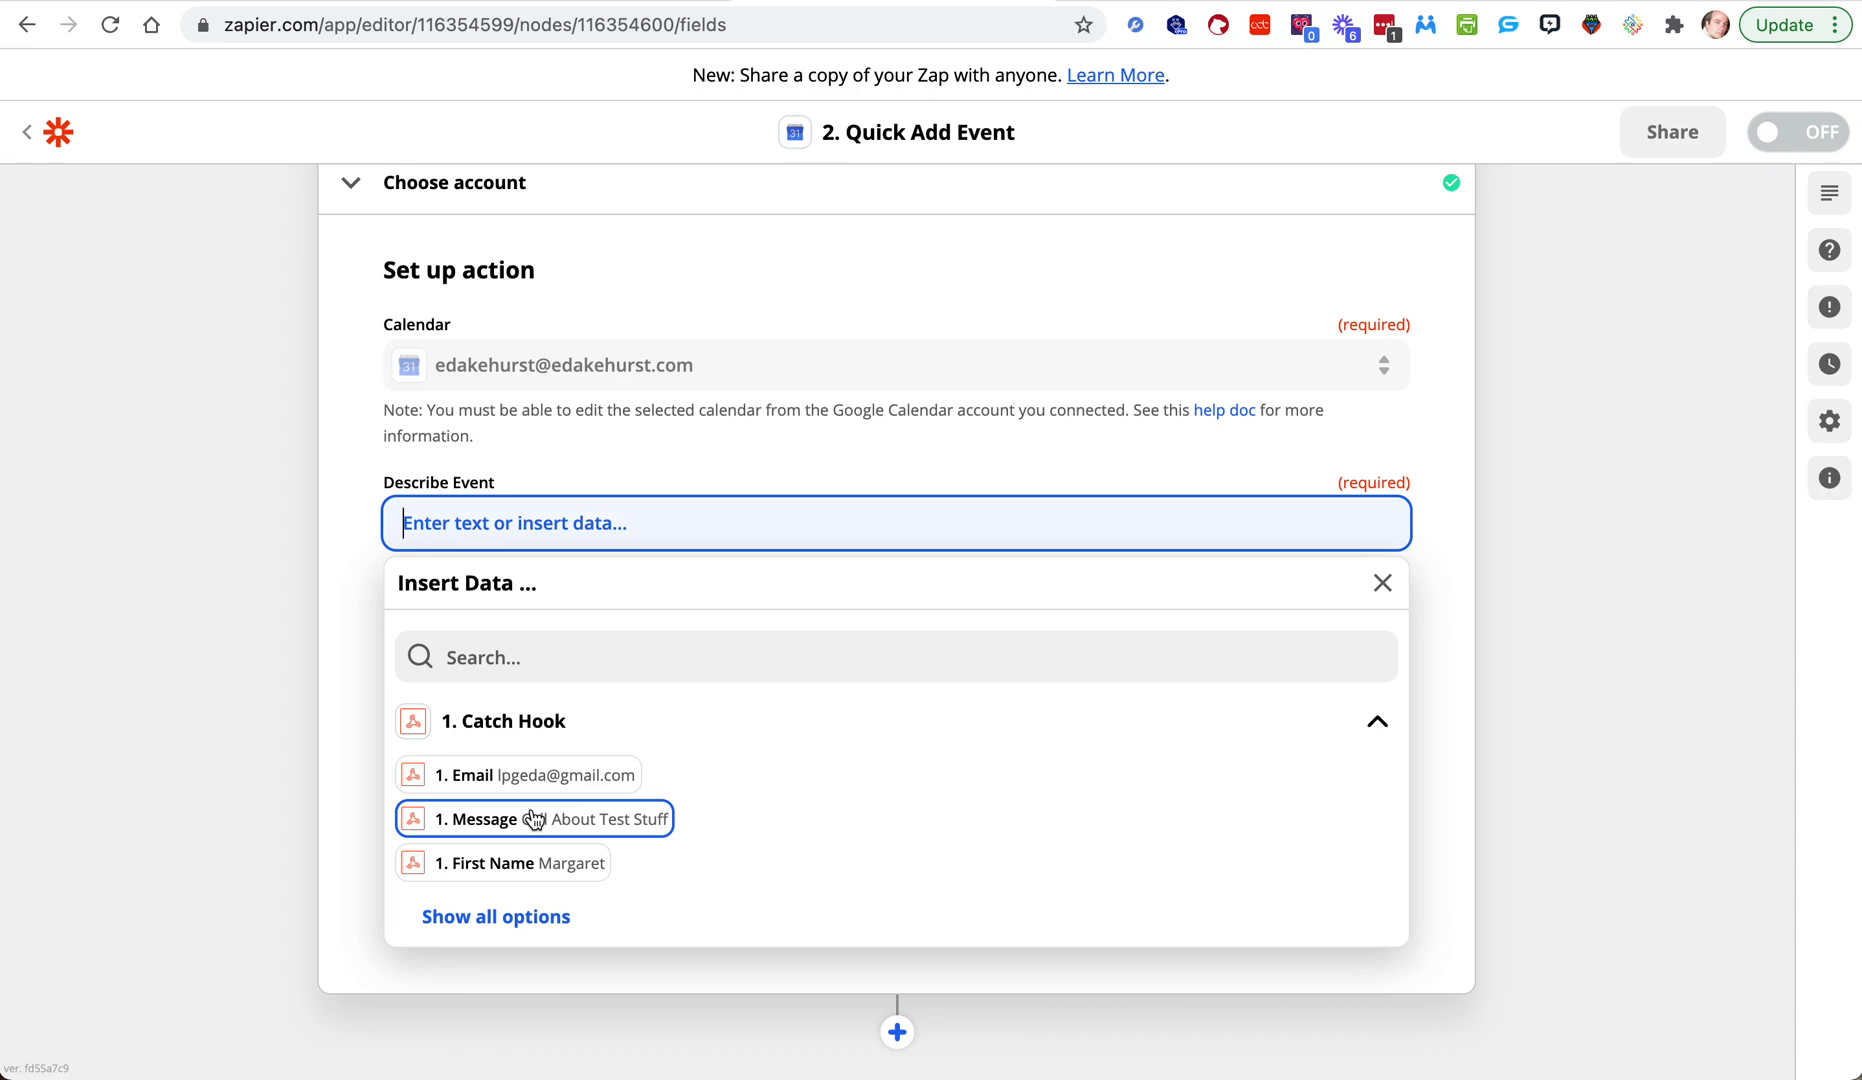
scroll(535, 819, down, 1)
click(617, 789)
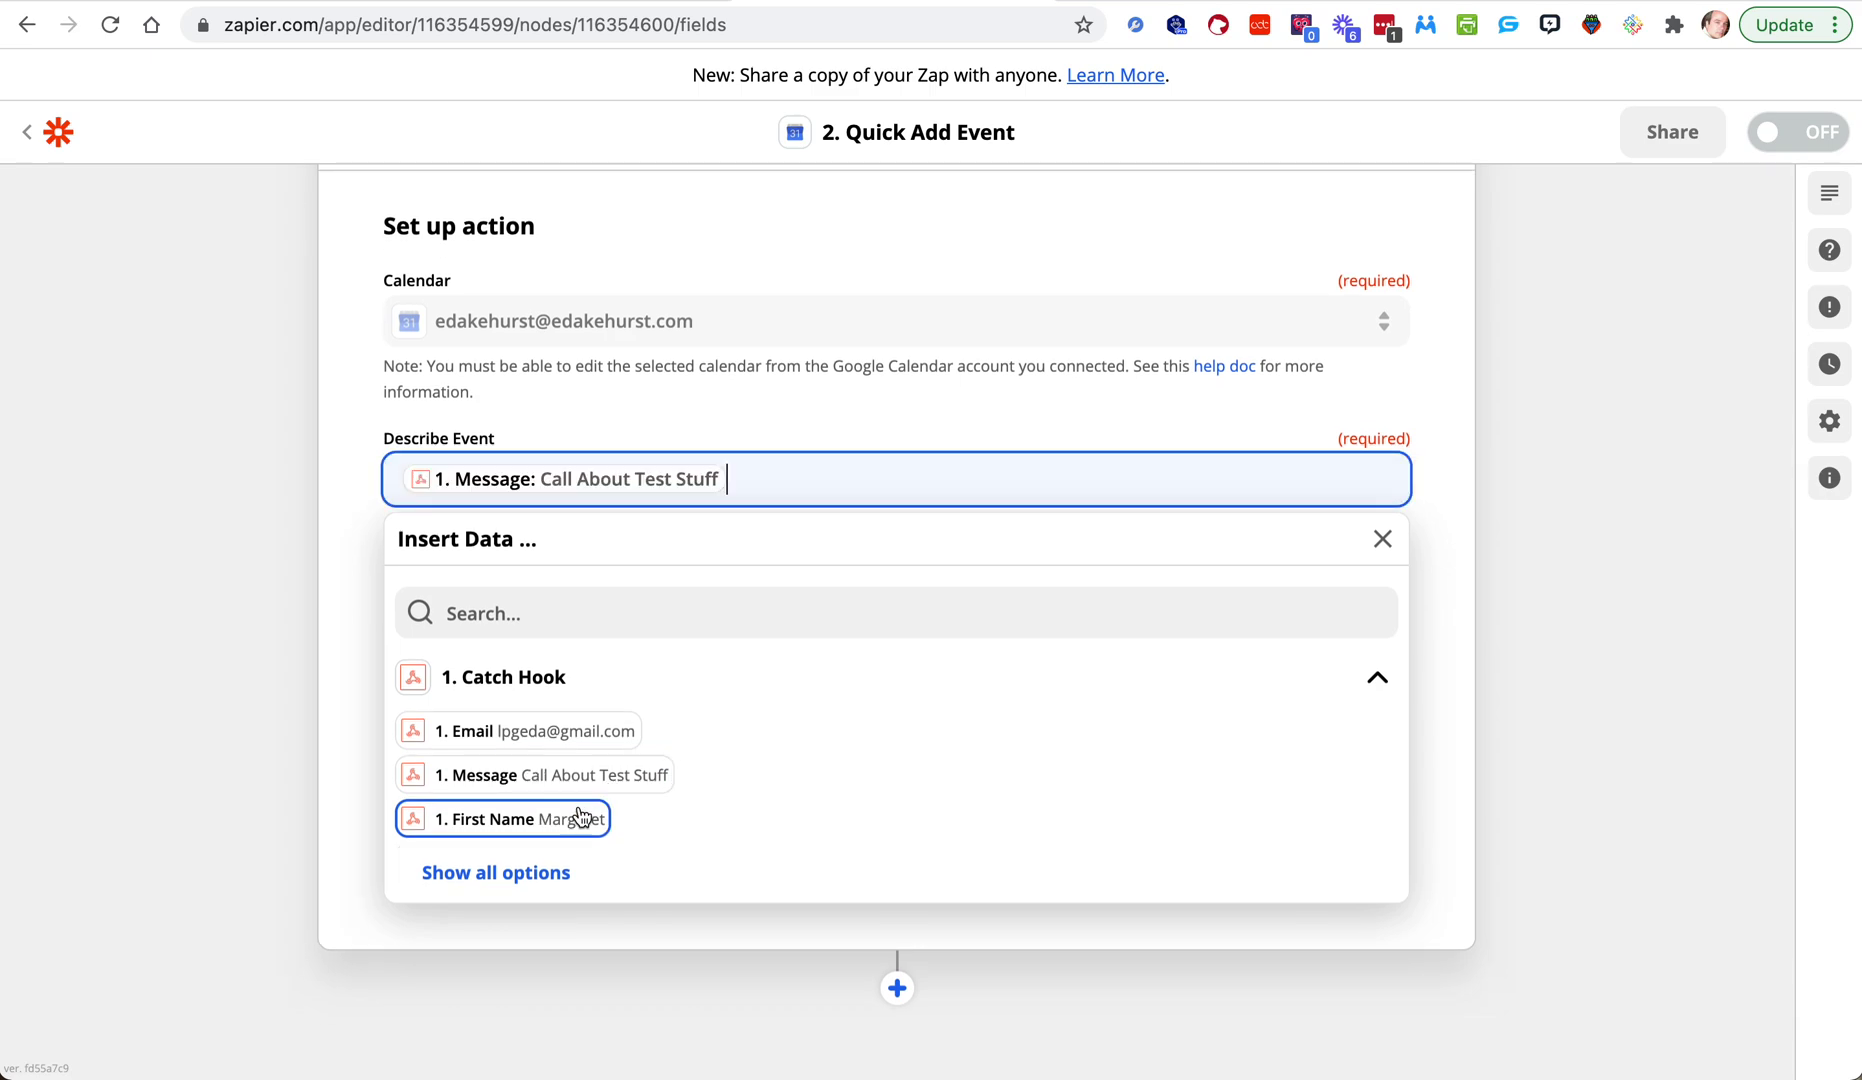
scroll(580, 819, down, 1)
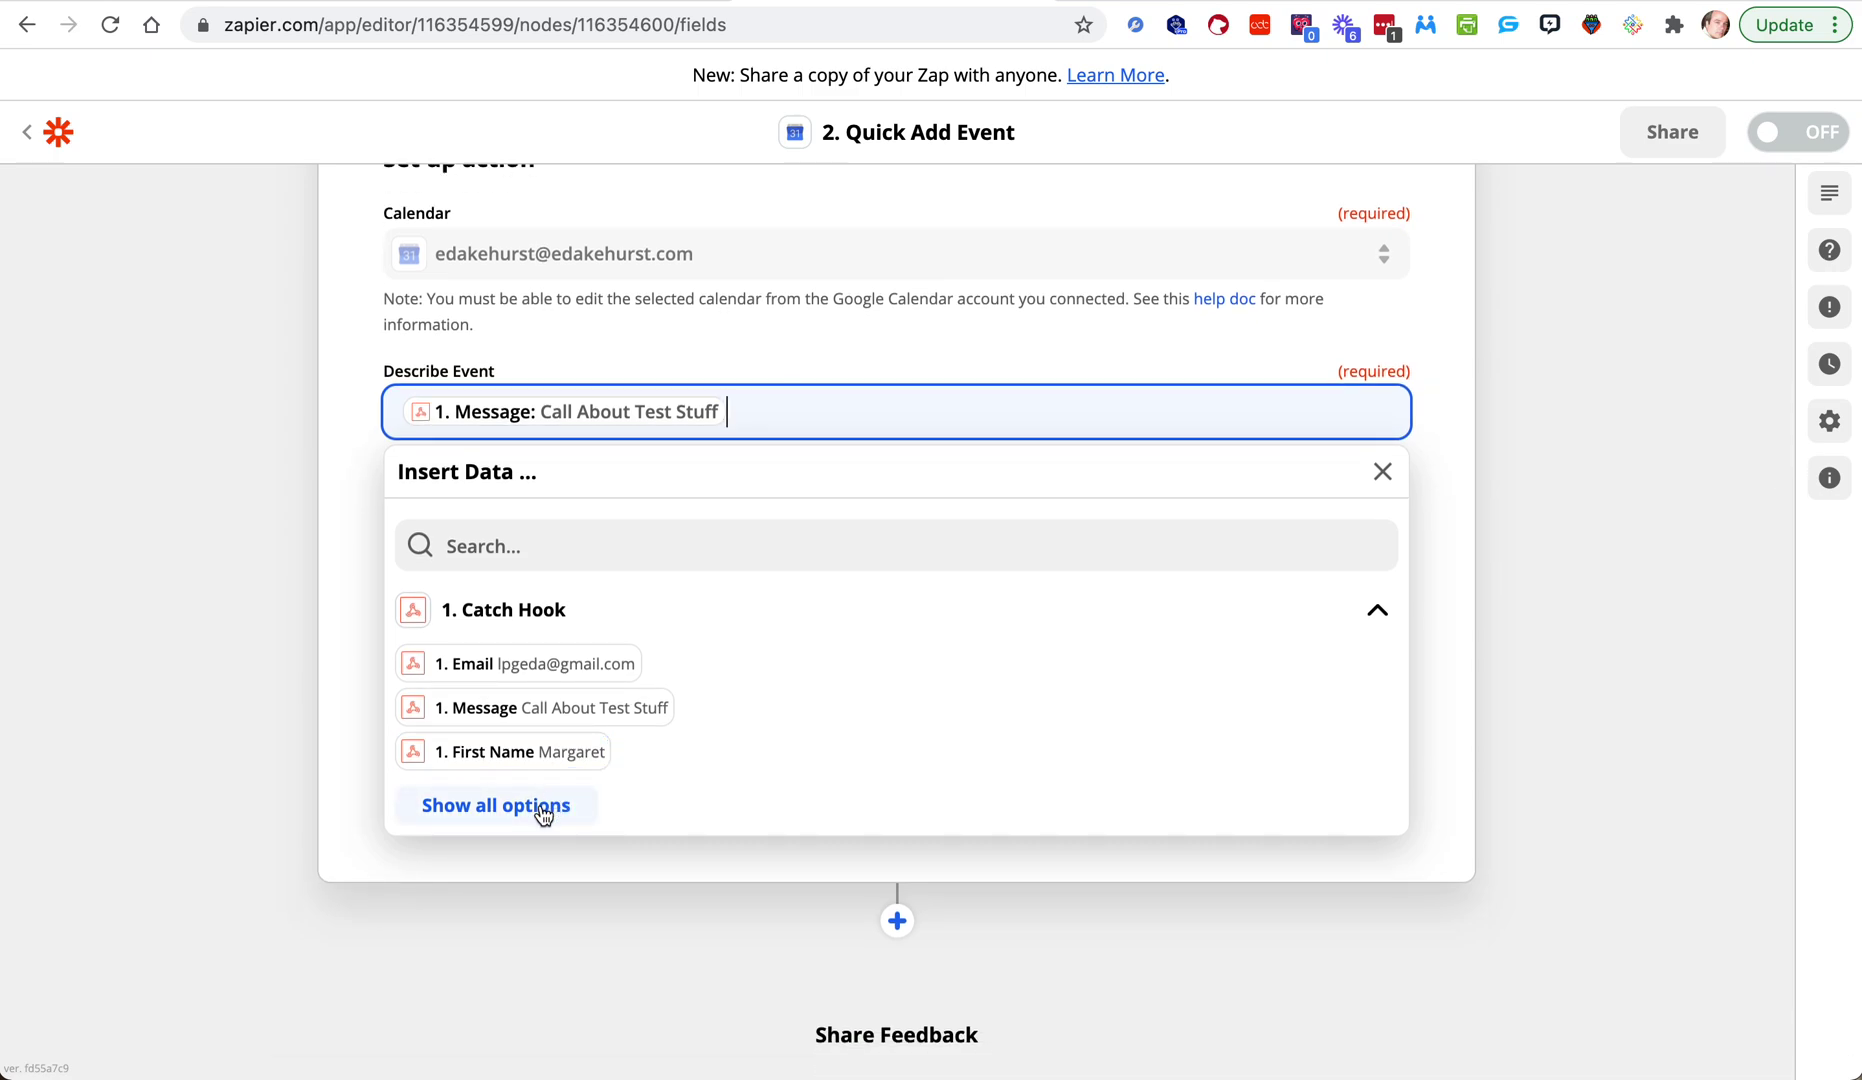
click(575, 810)
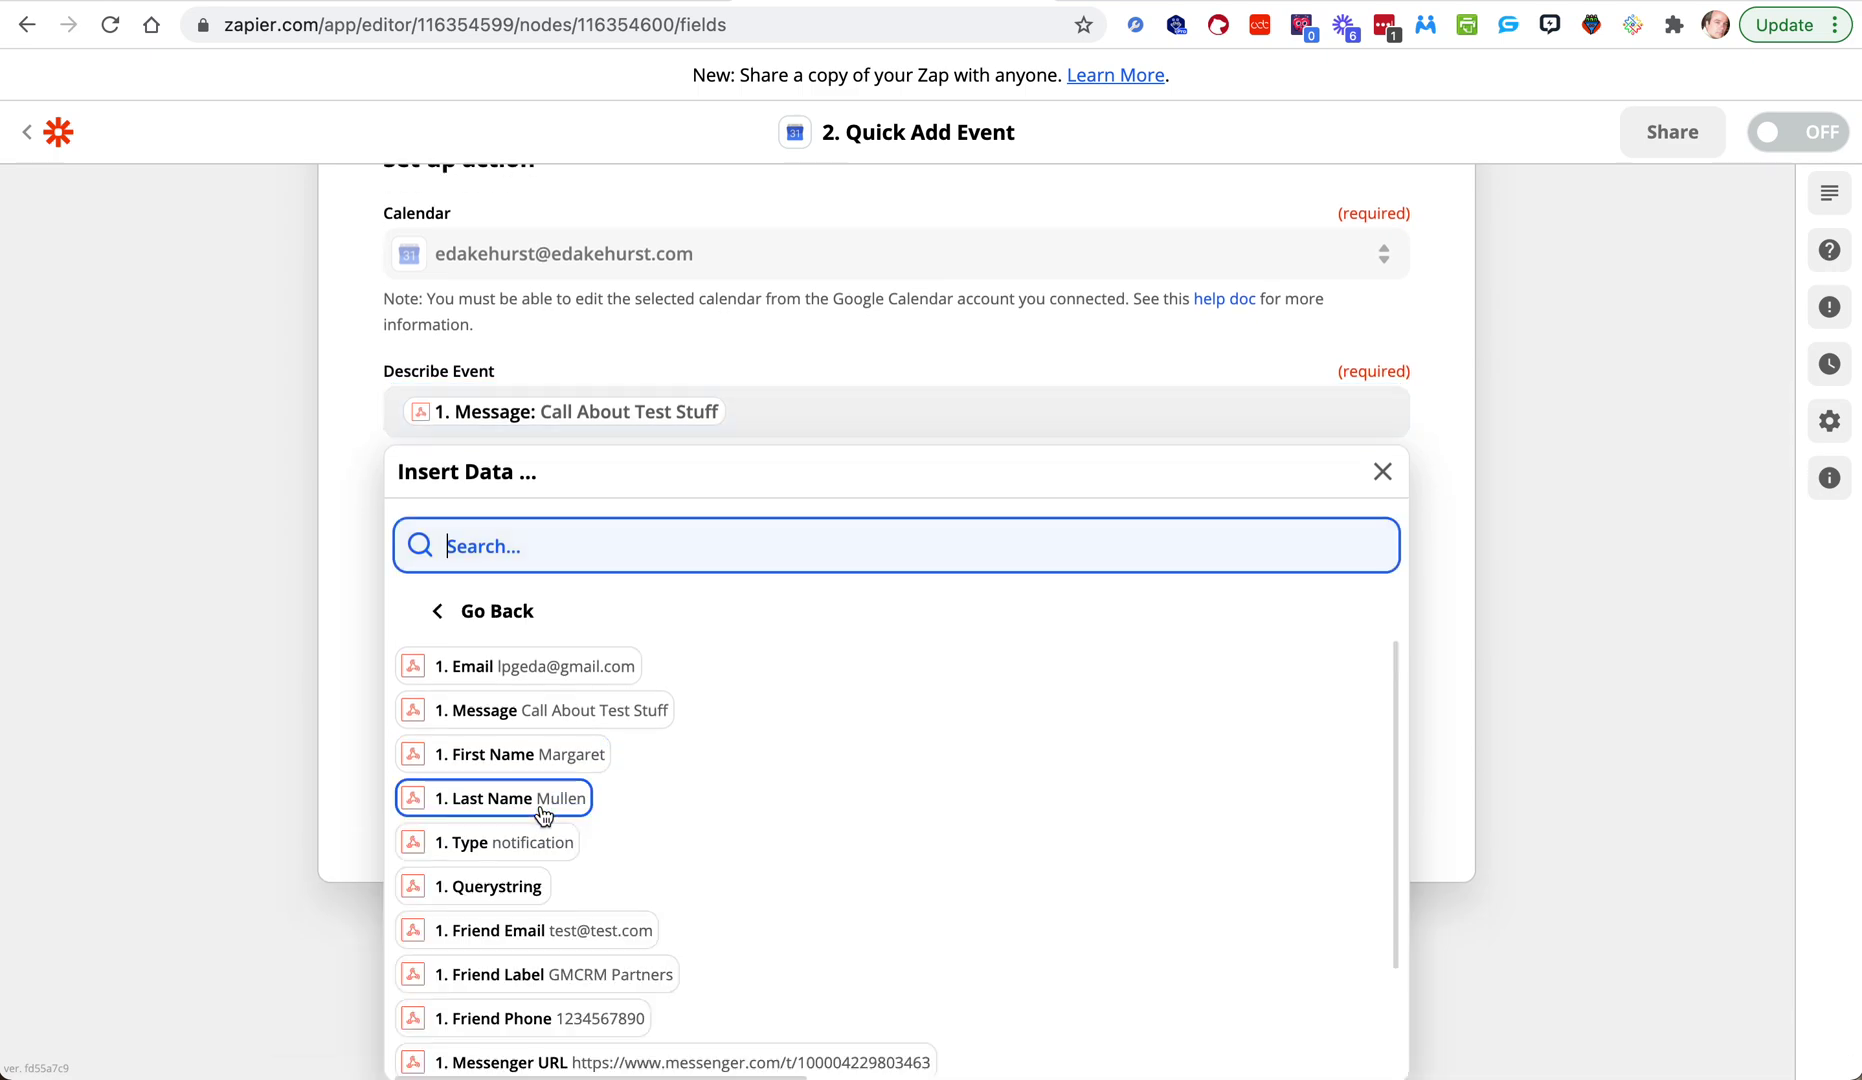
click(580, 760)
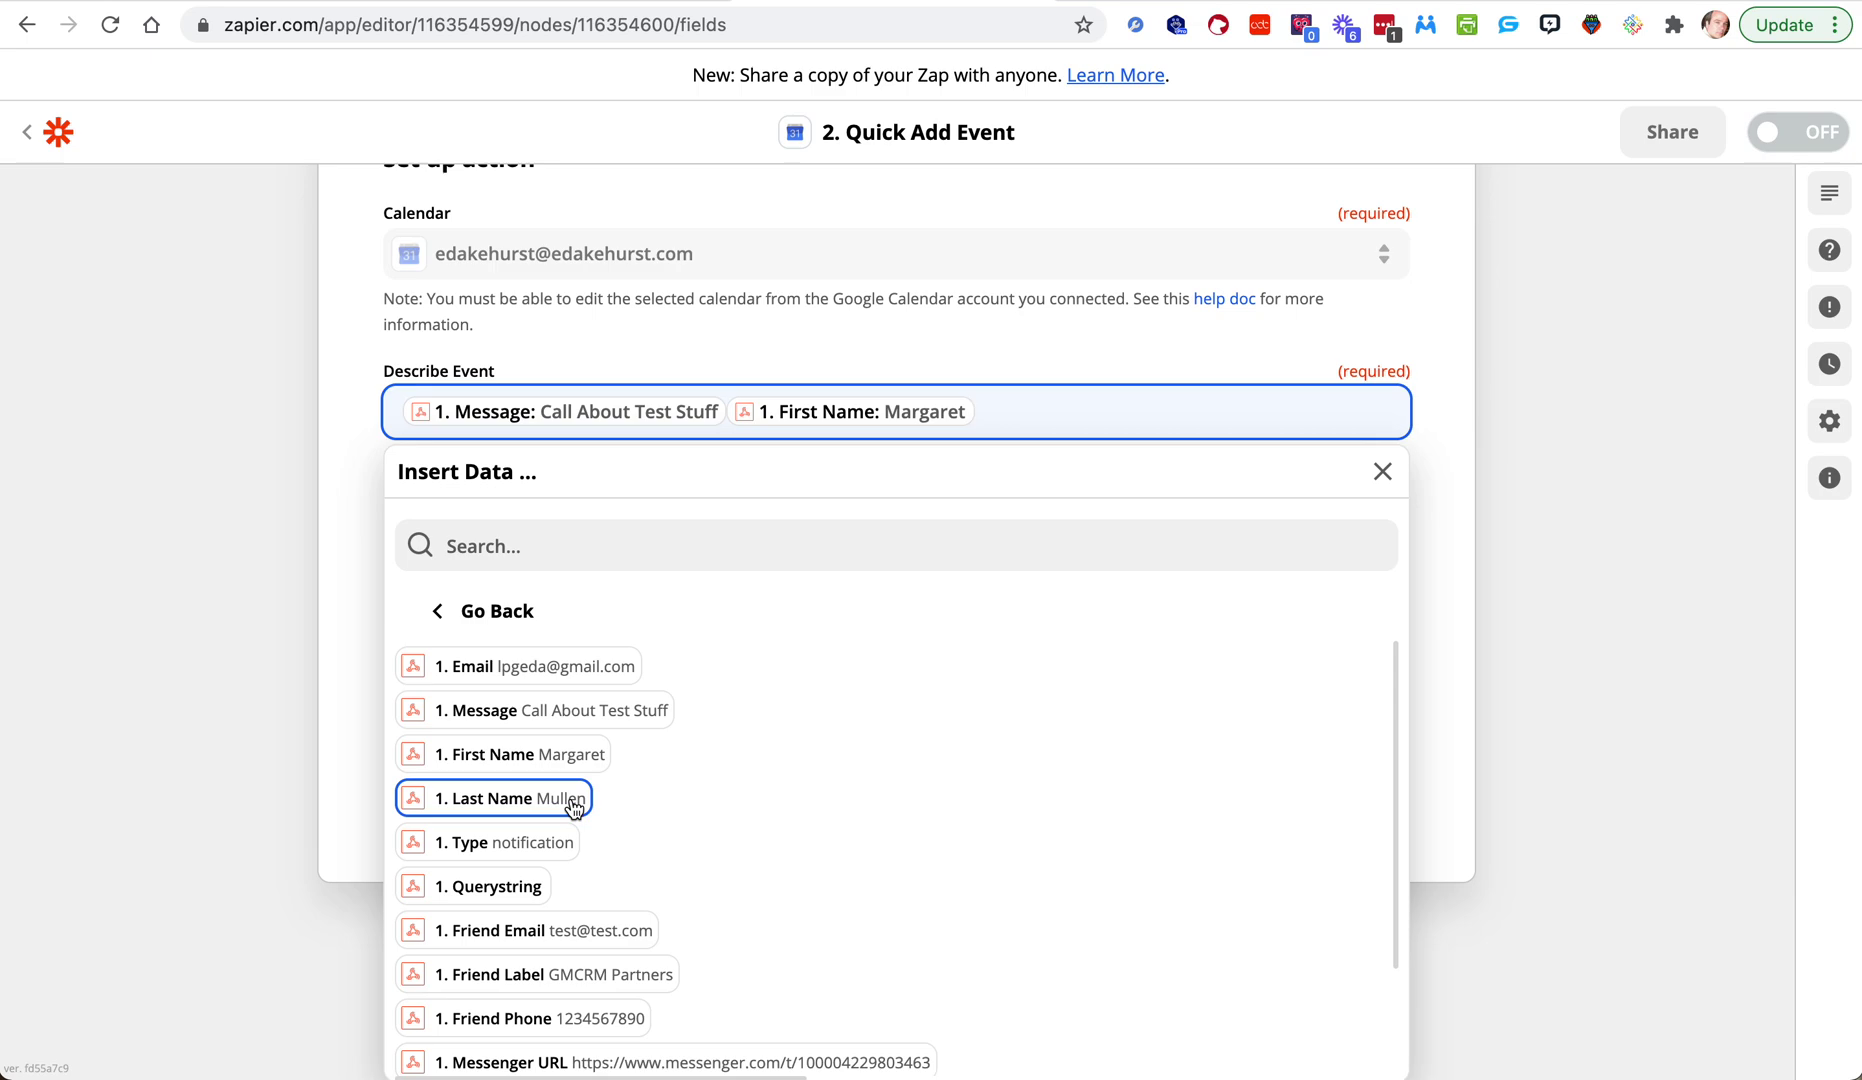
click(574, 1020)
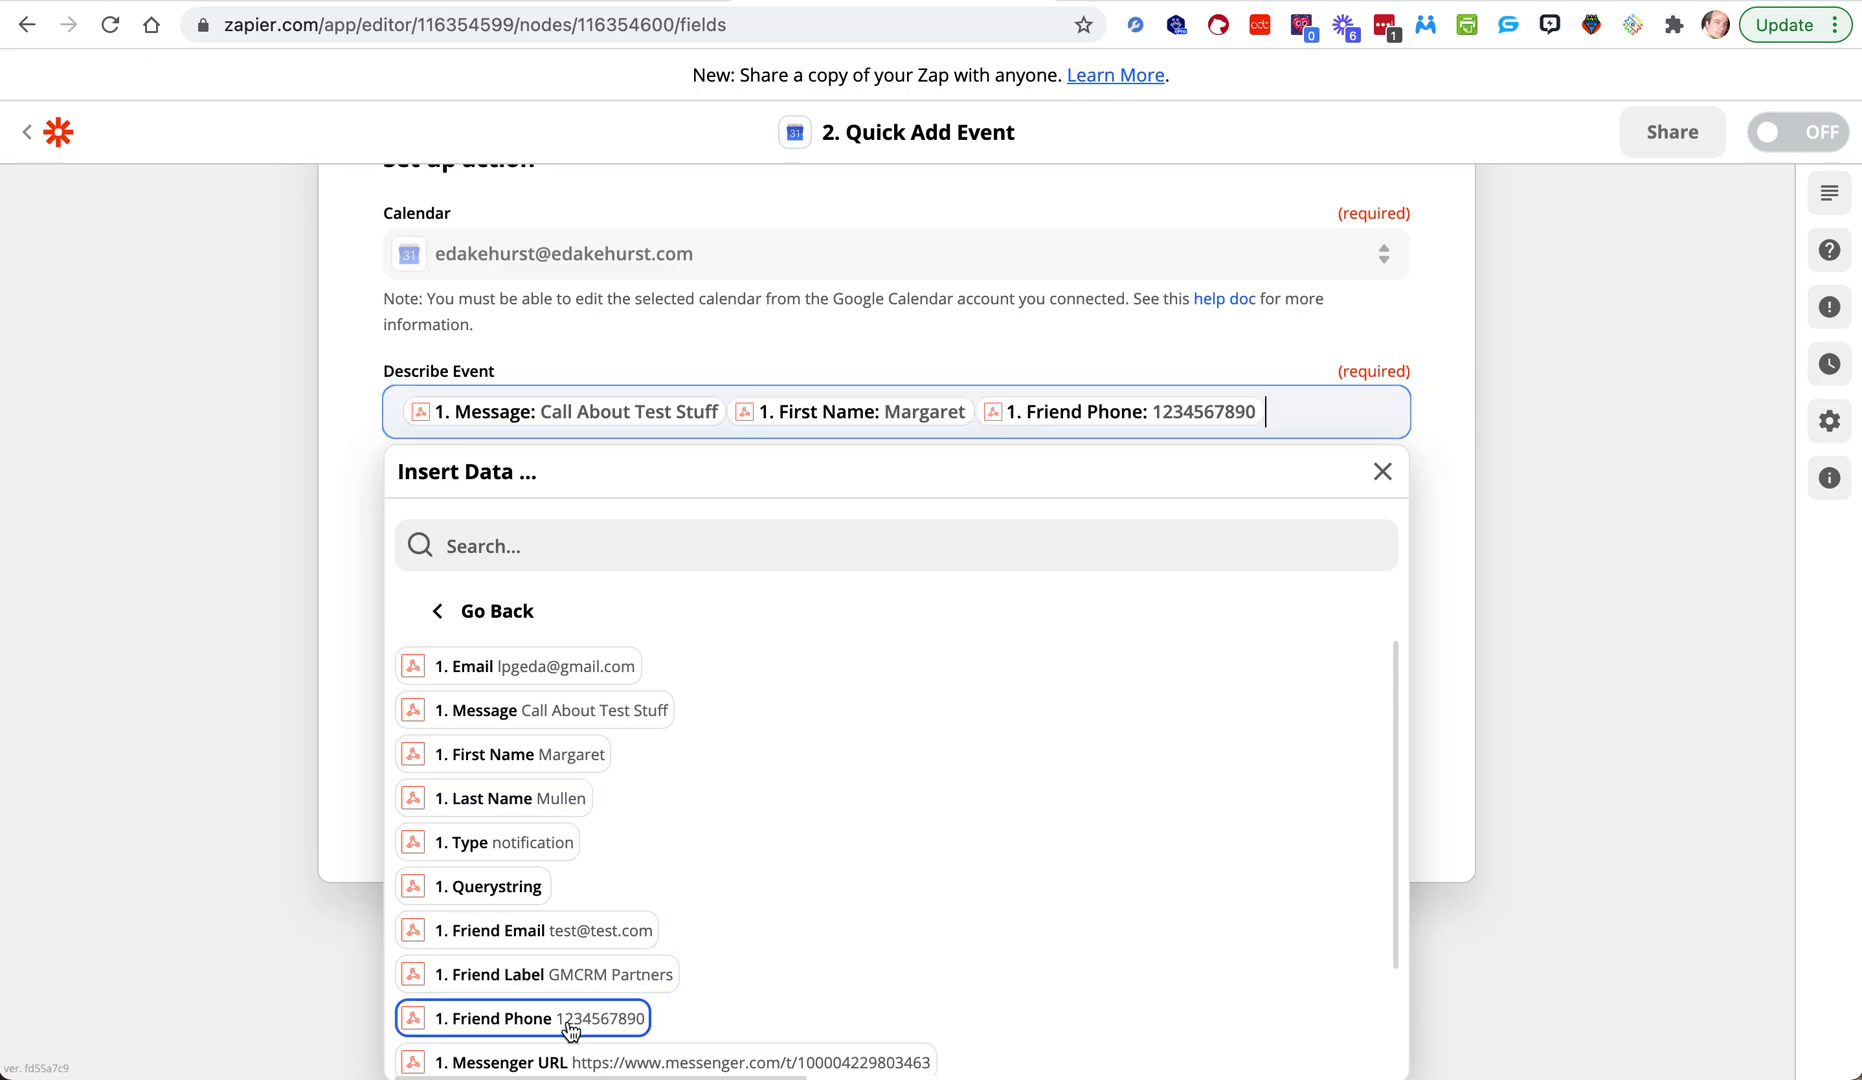
scroll(574, 1000, down, 3)
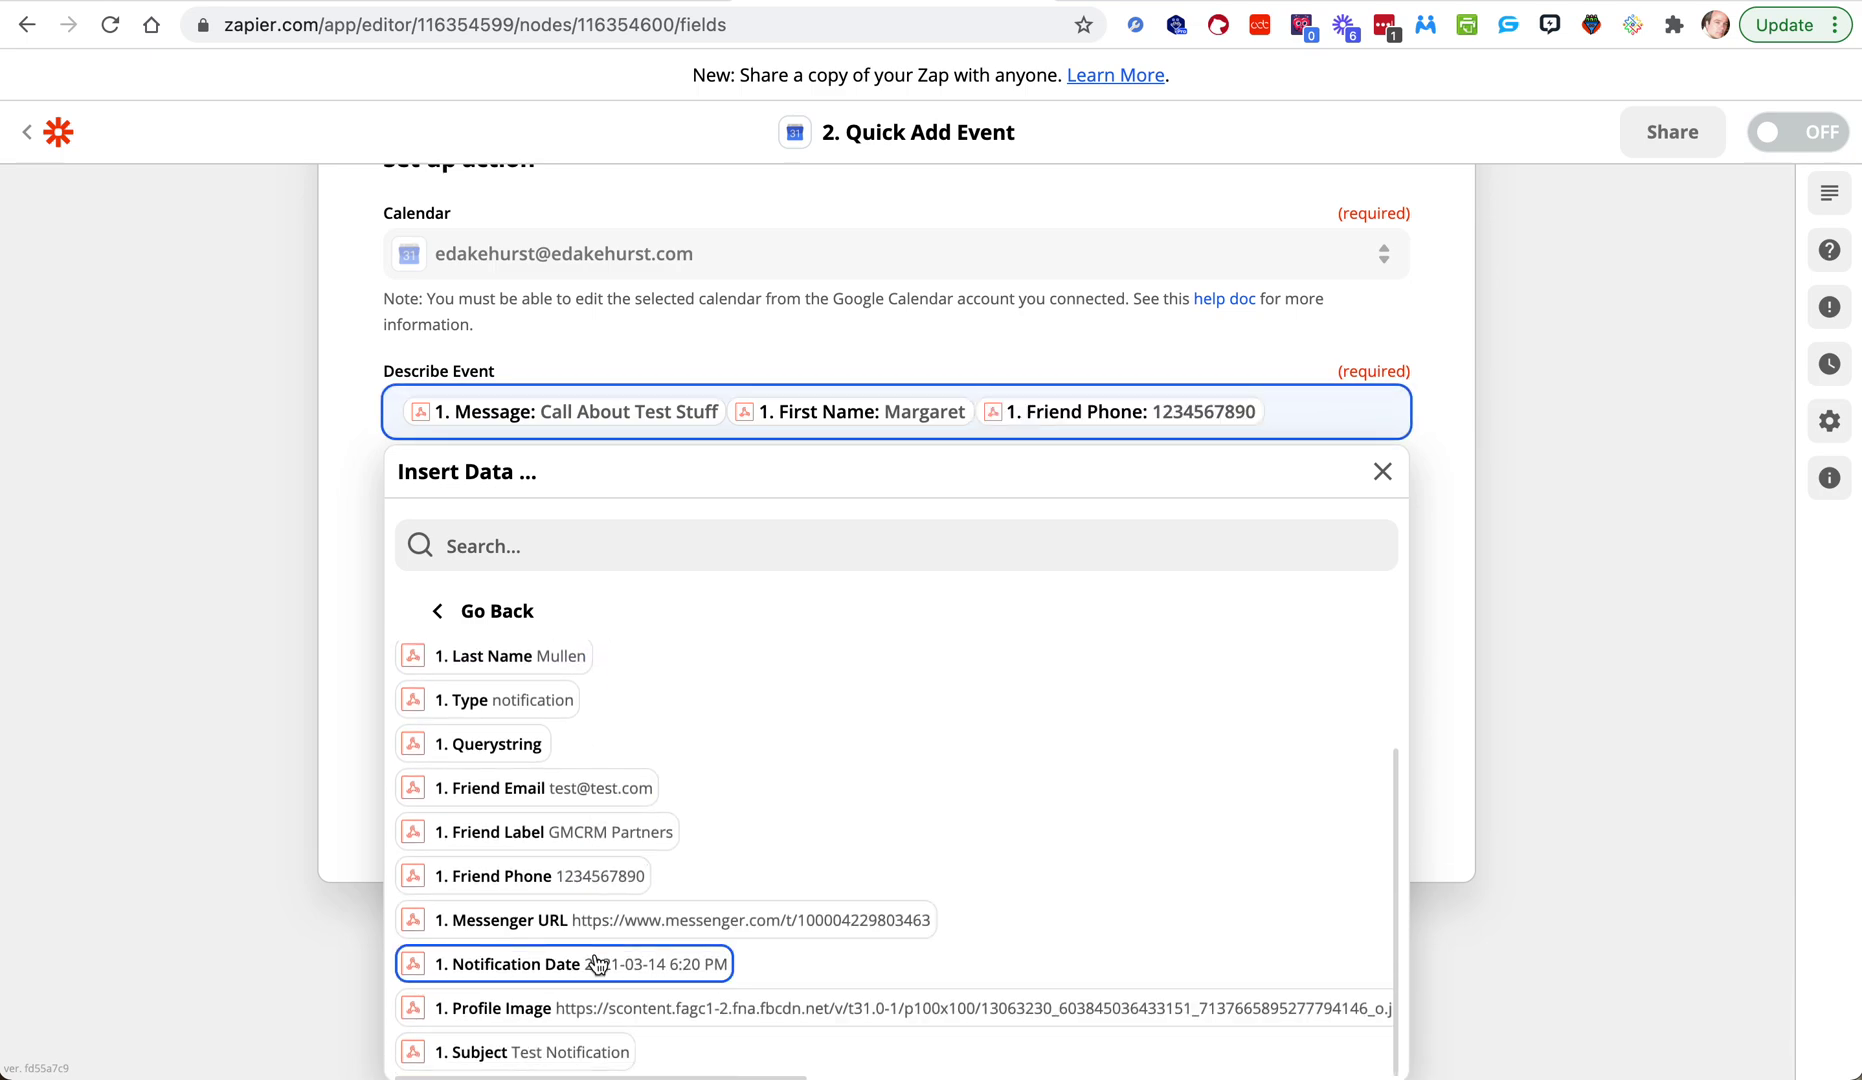
click(597, 963)
click(230, 644)
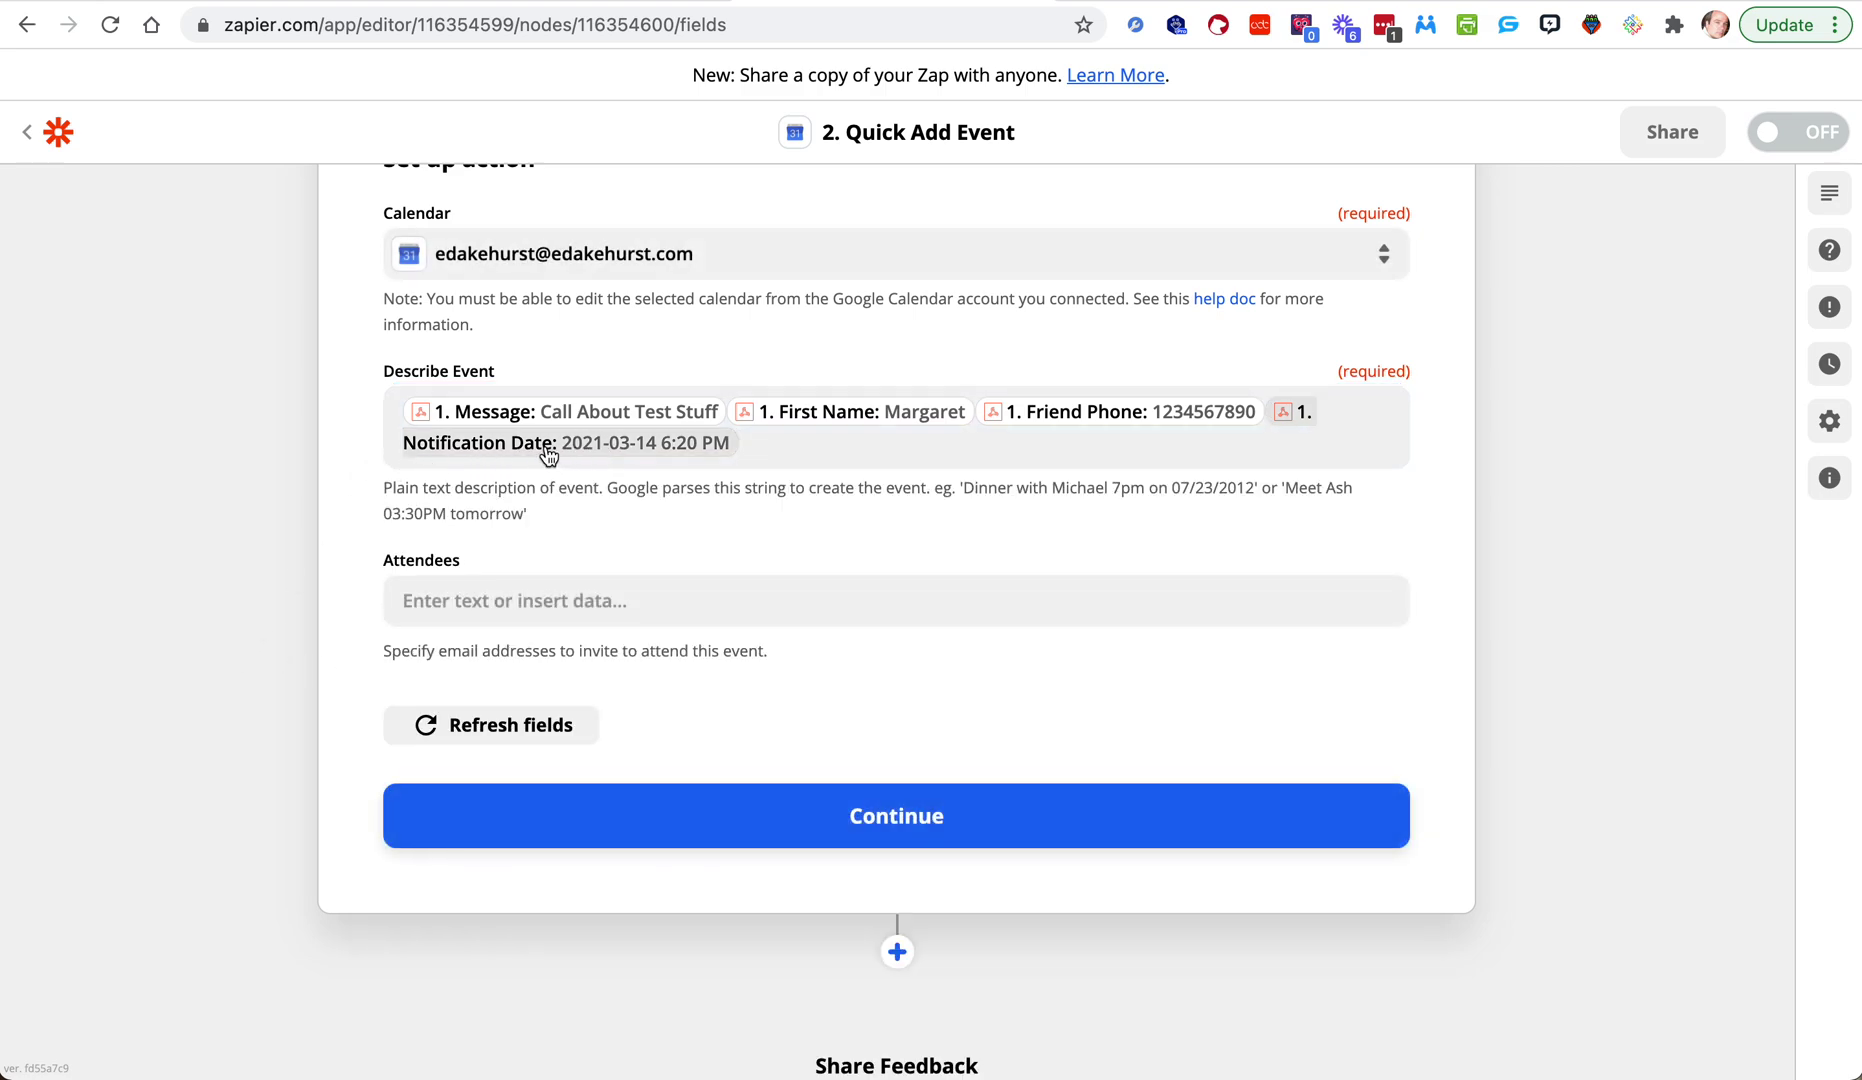
Step: Add the Catch Hook's Email and Friend Email fields as two separate attendees of the event
click(482, 592)
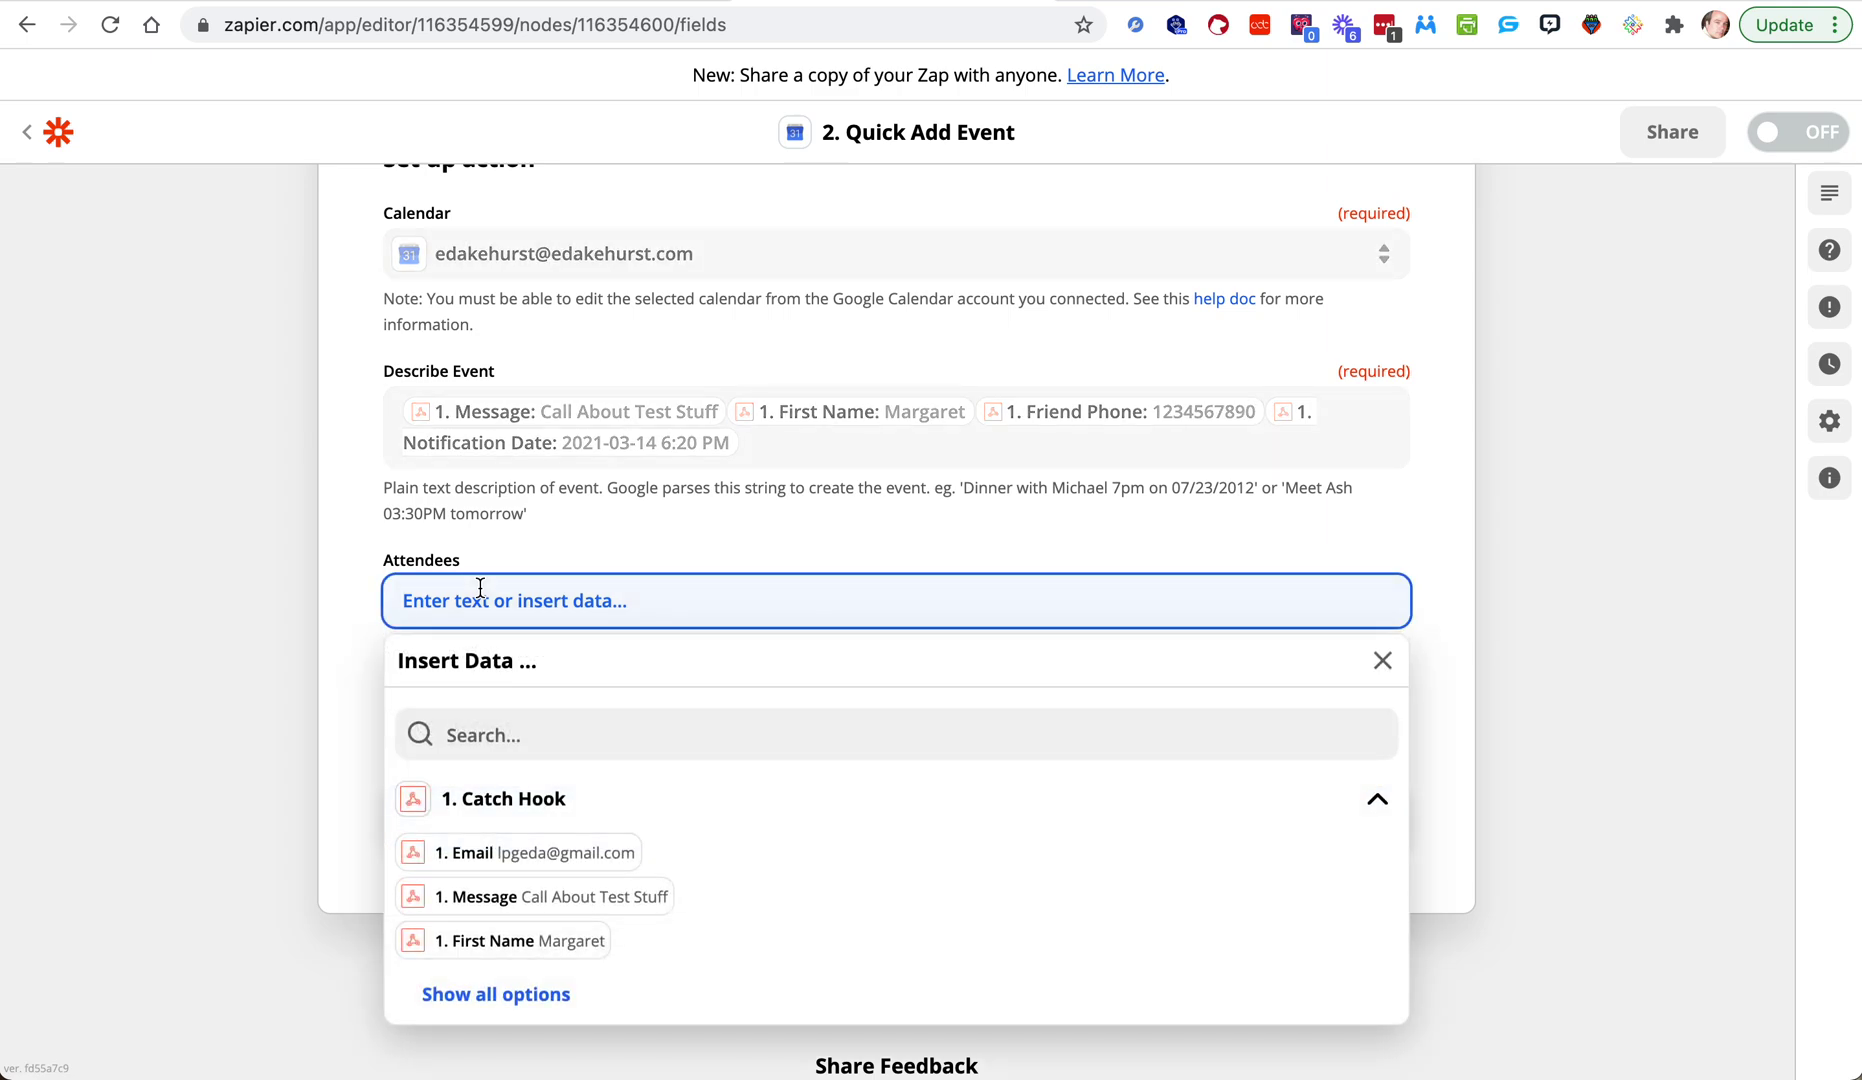
click(540, 852)
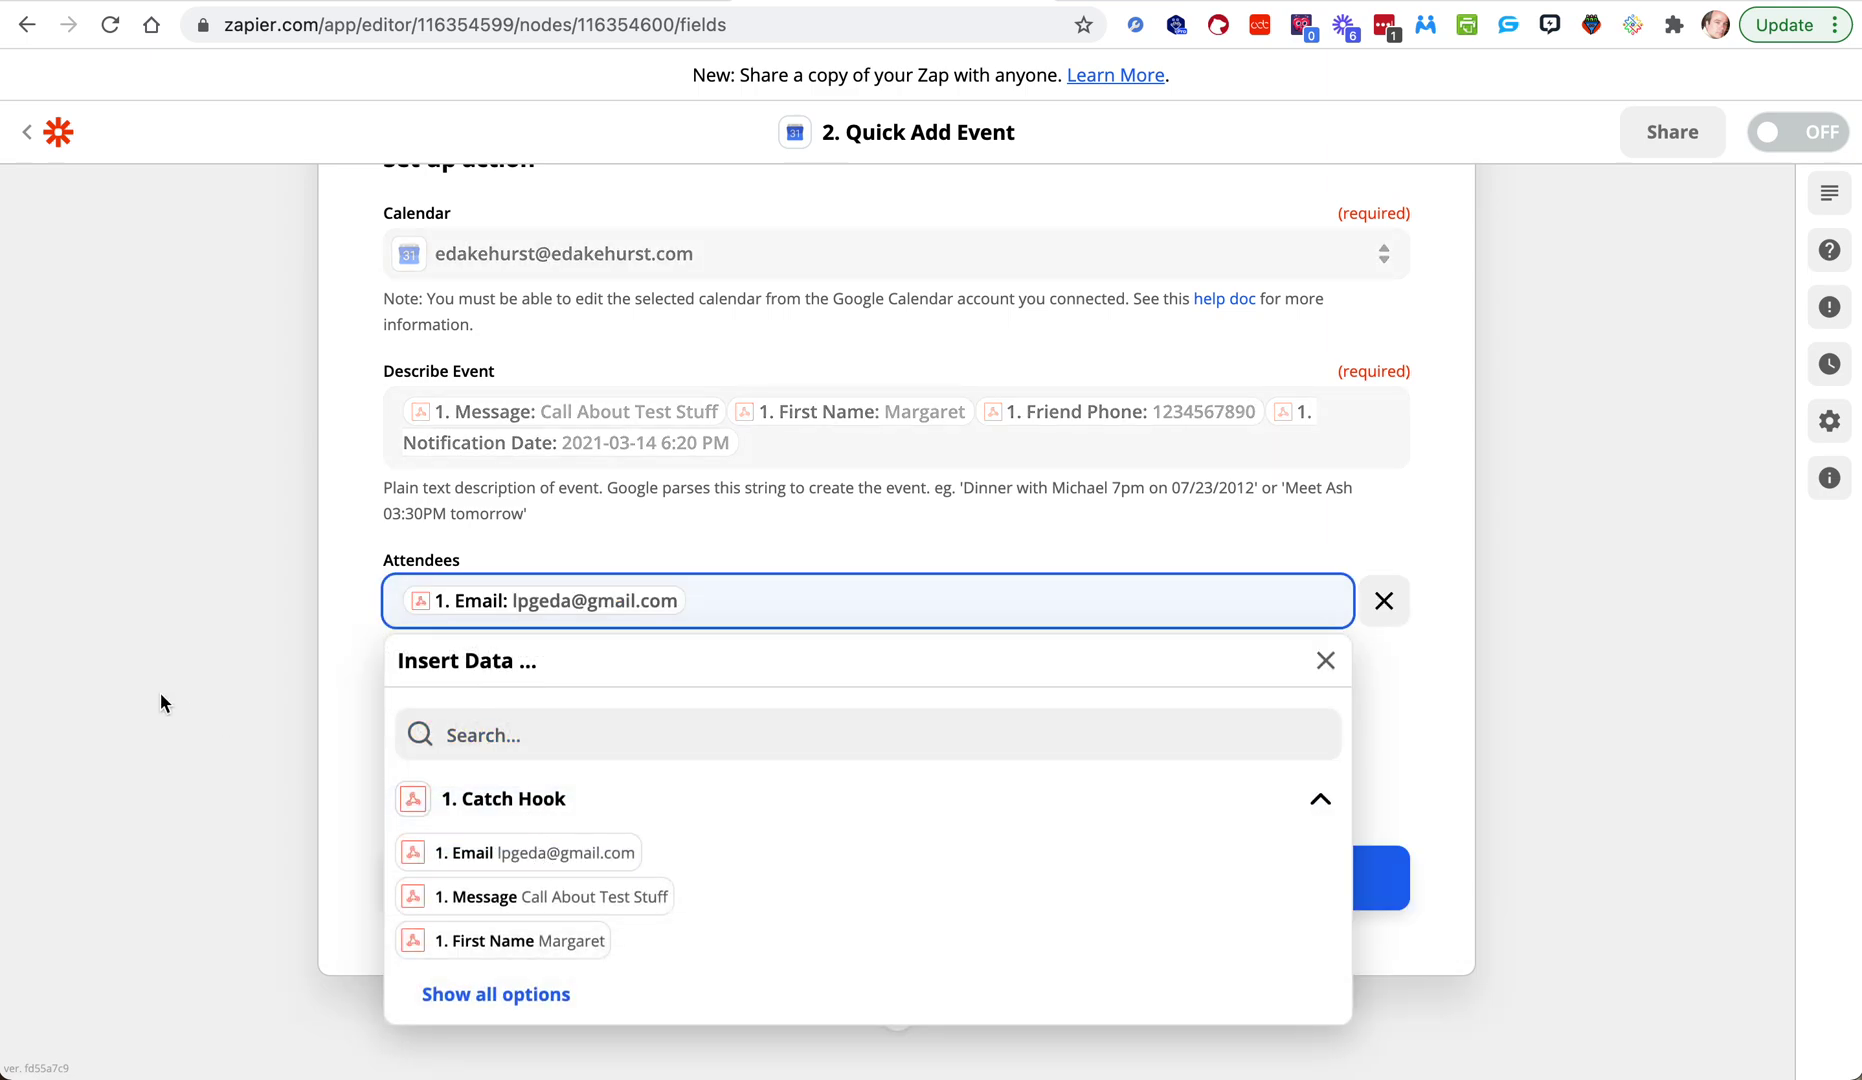
scroll(166, 700, down, 1)
click(193, 702)
click(450, 608)
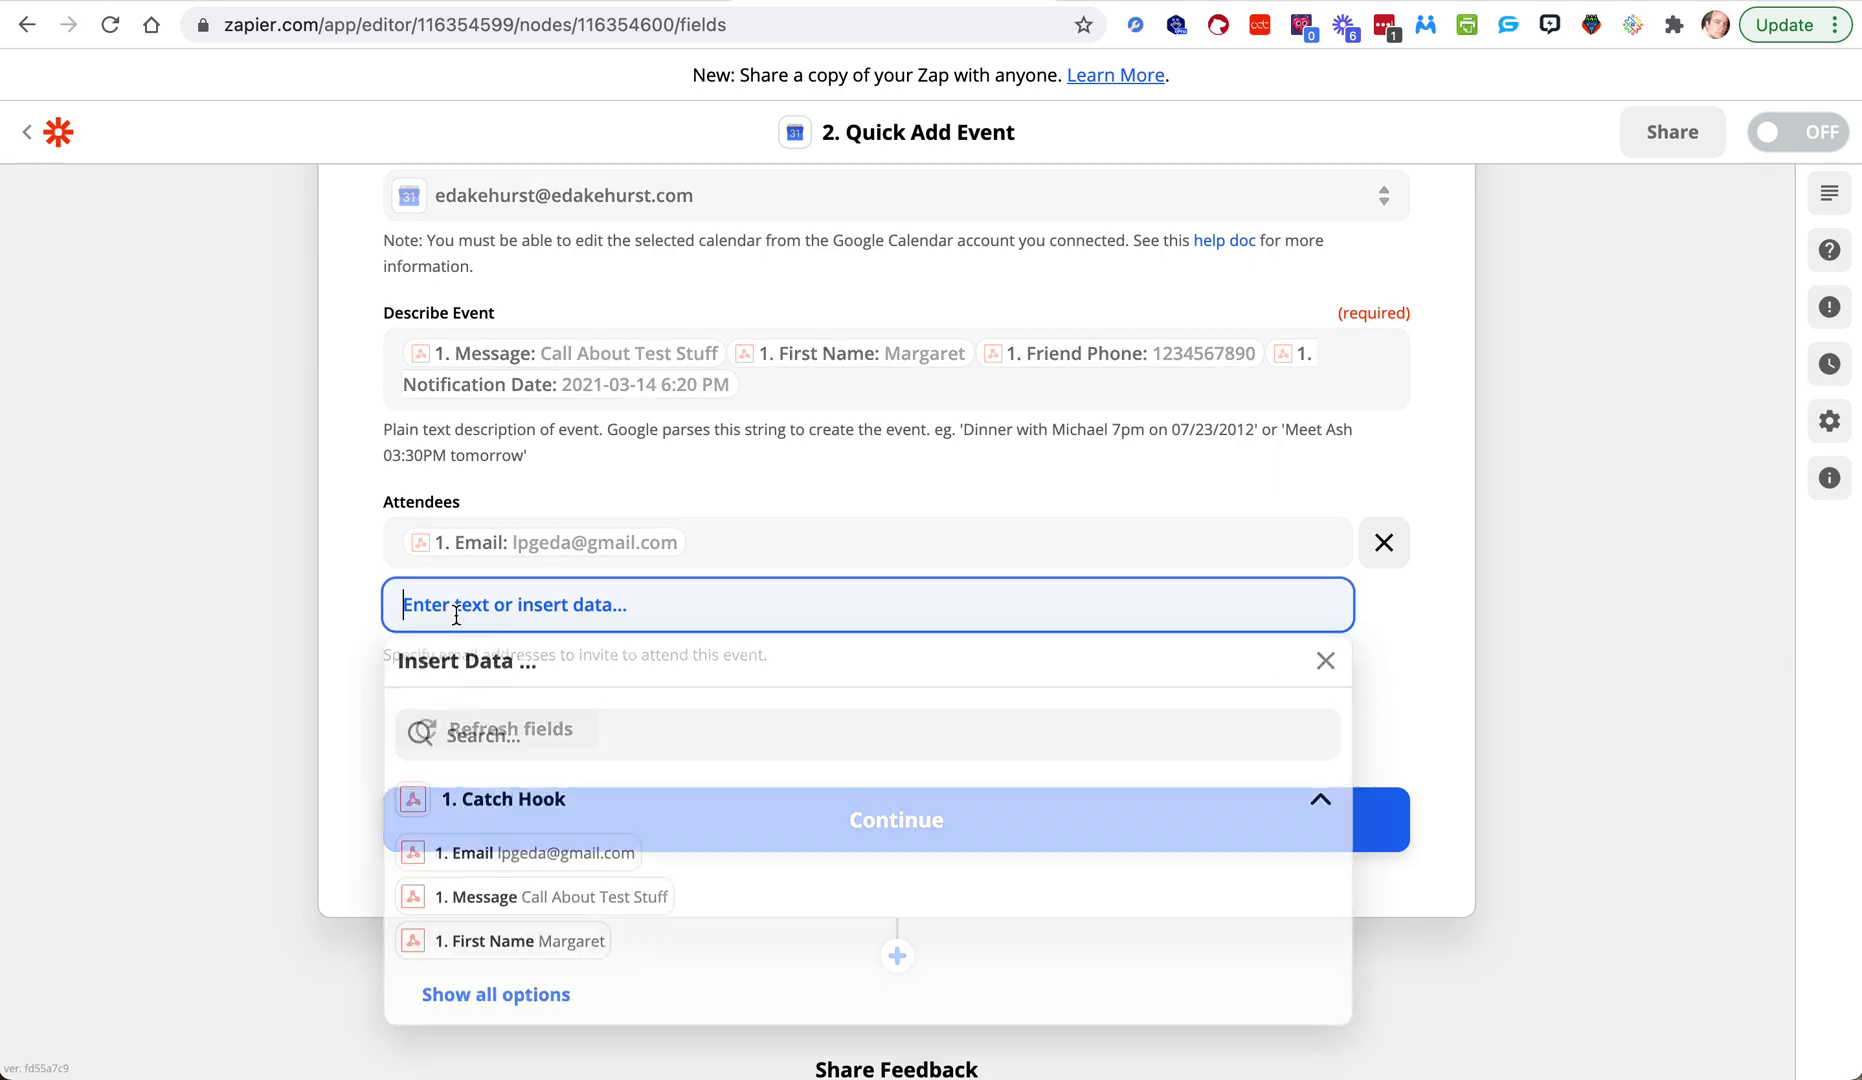
click(482, 997)
scroll(501, 960, down, 2)
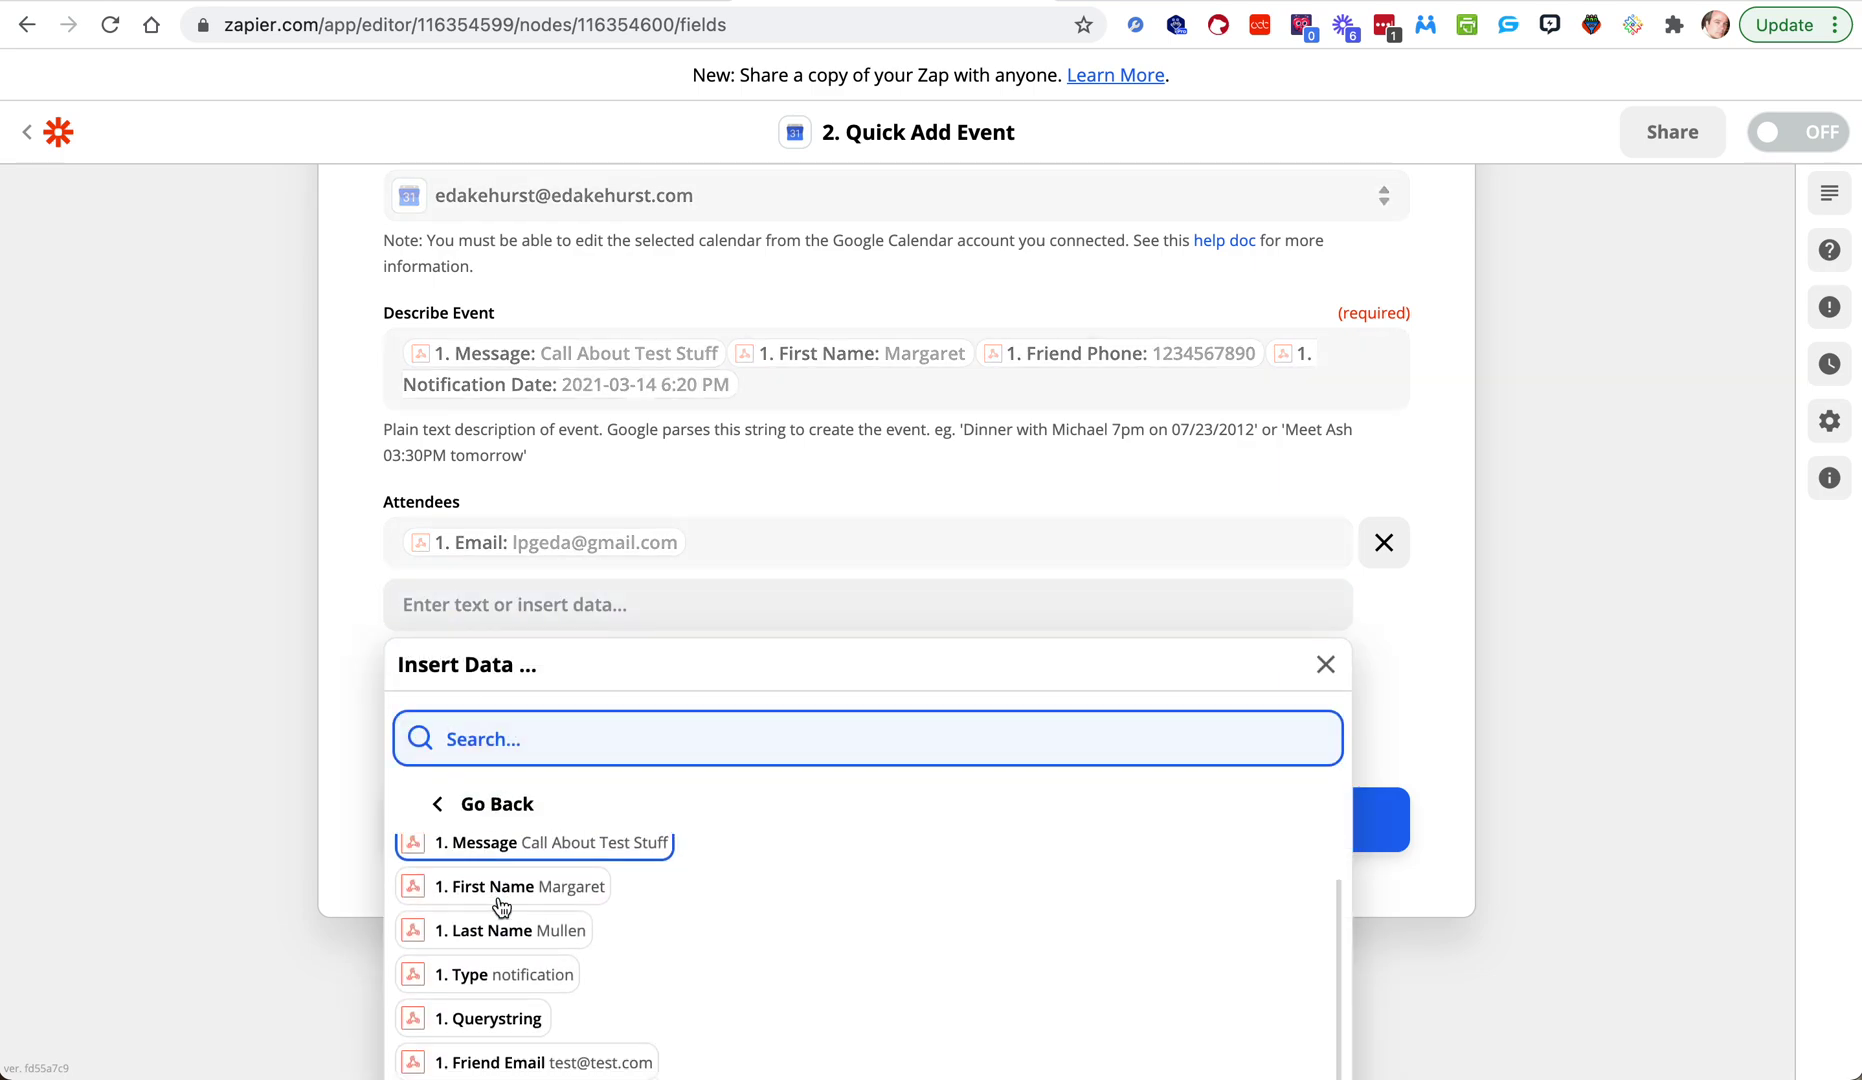
scroll(510, 920, down, 1)
scroll(511, 945, down, 2)
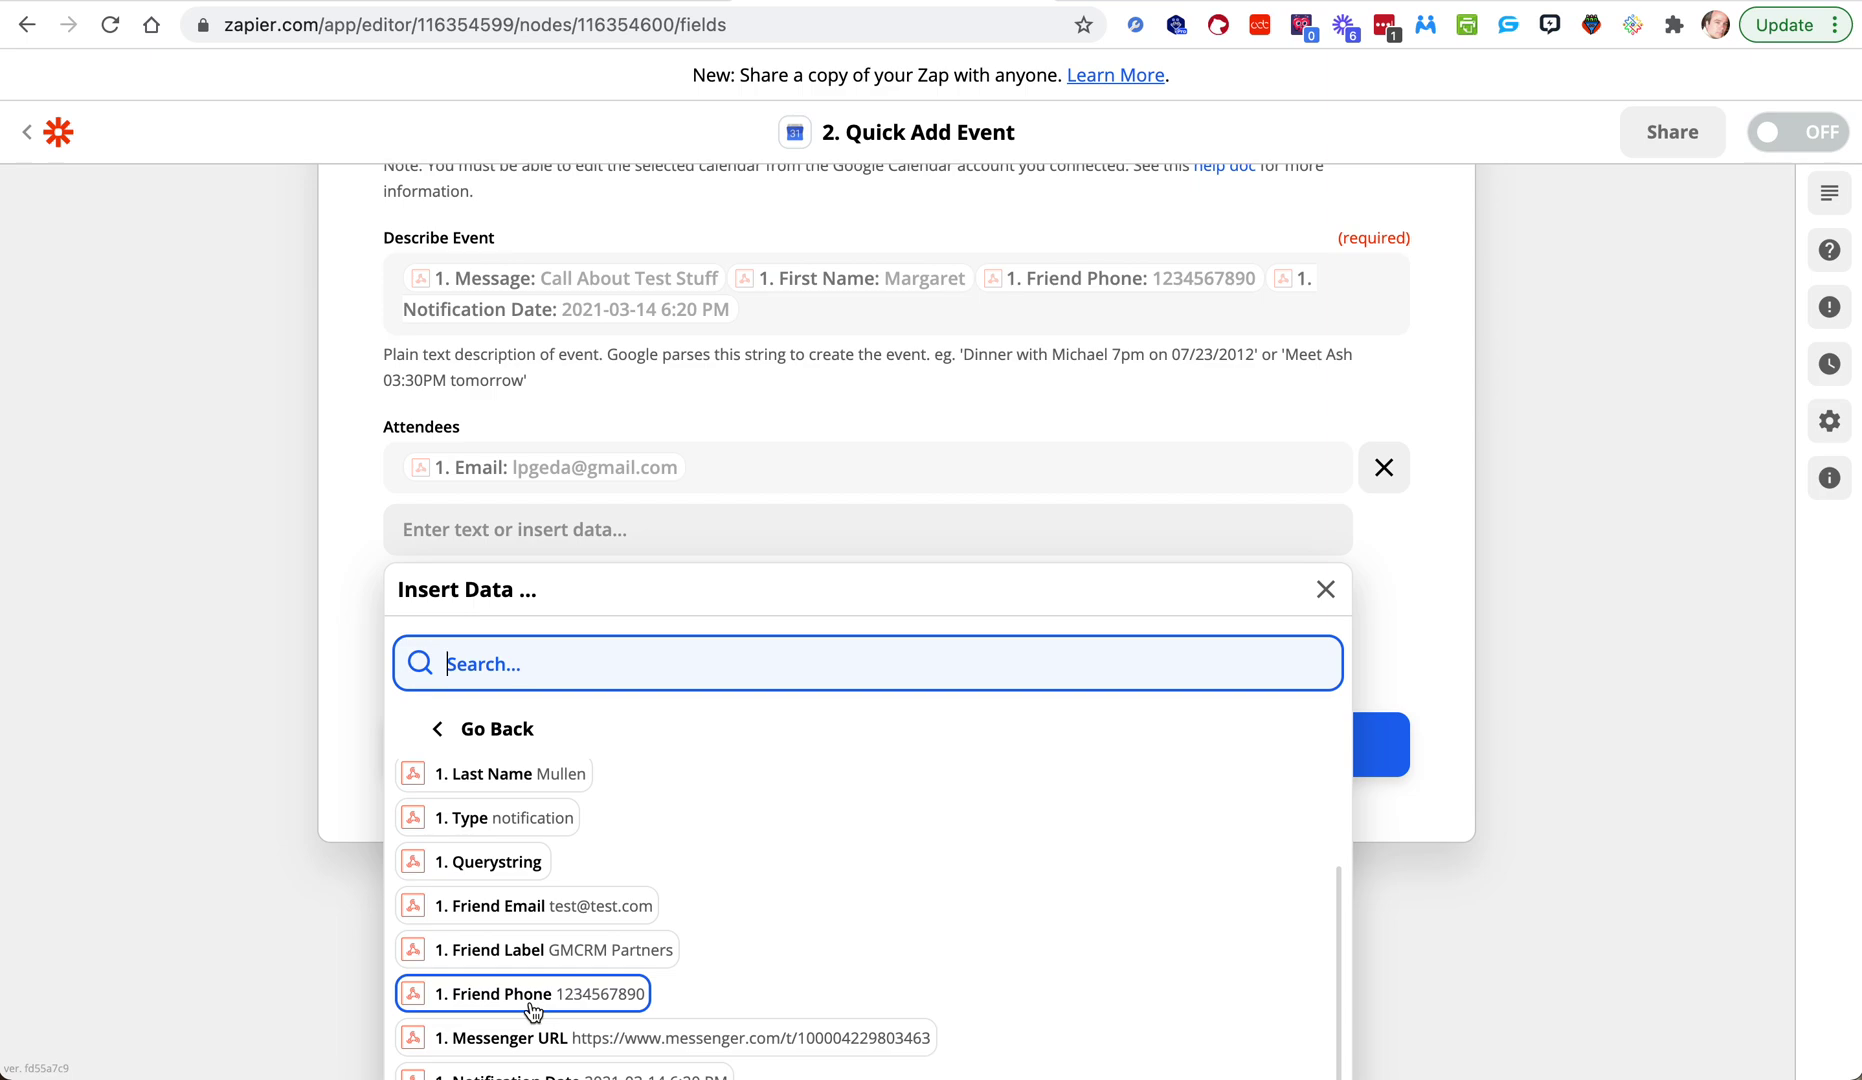
click(528, 906)
click(199, 706)
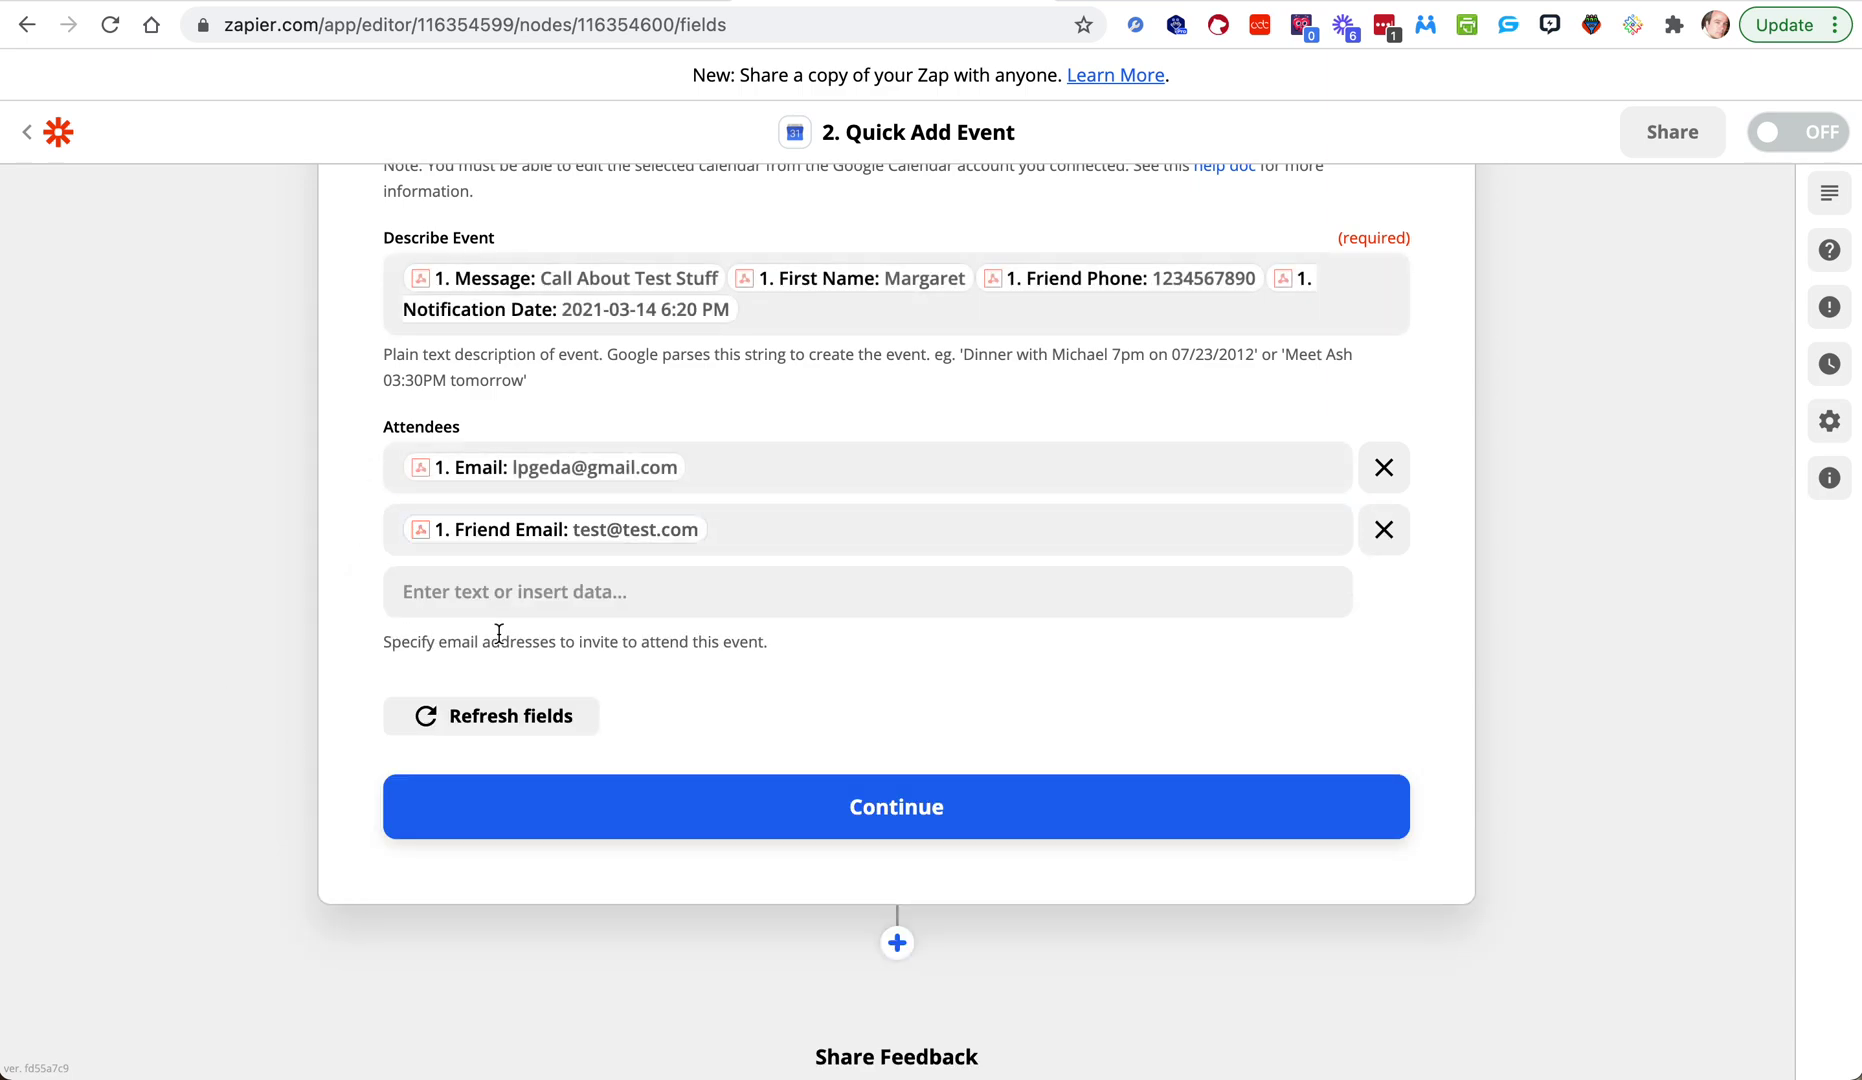
Step: Continue past the action setup and test the Quick Add Event action by sending the event to Google Calendar
click(745, 786)
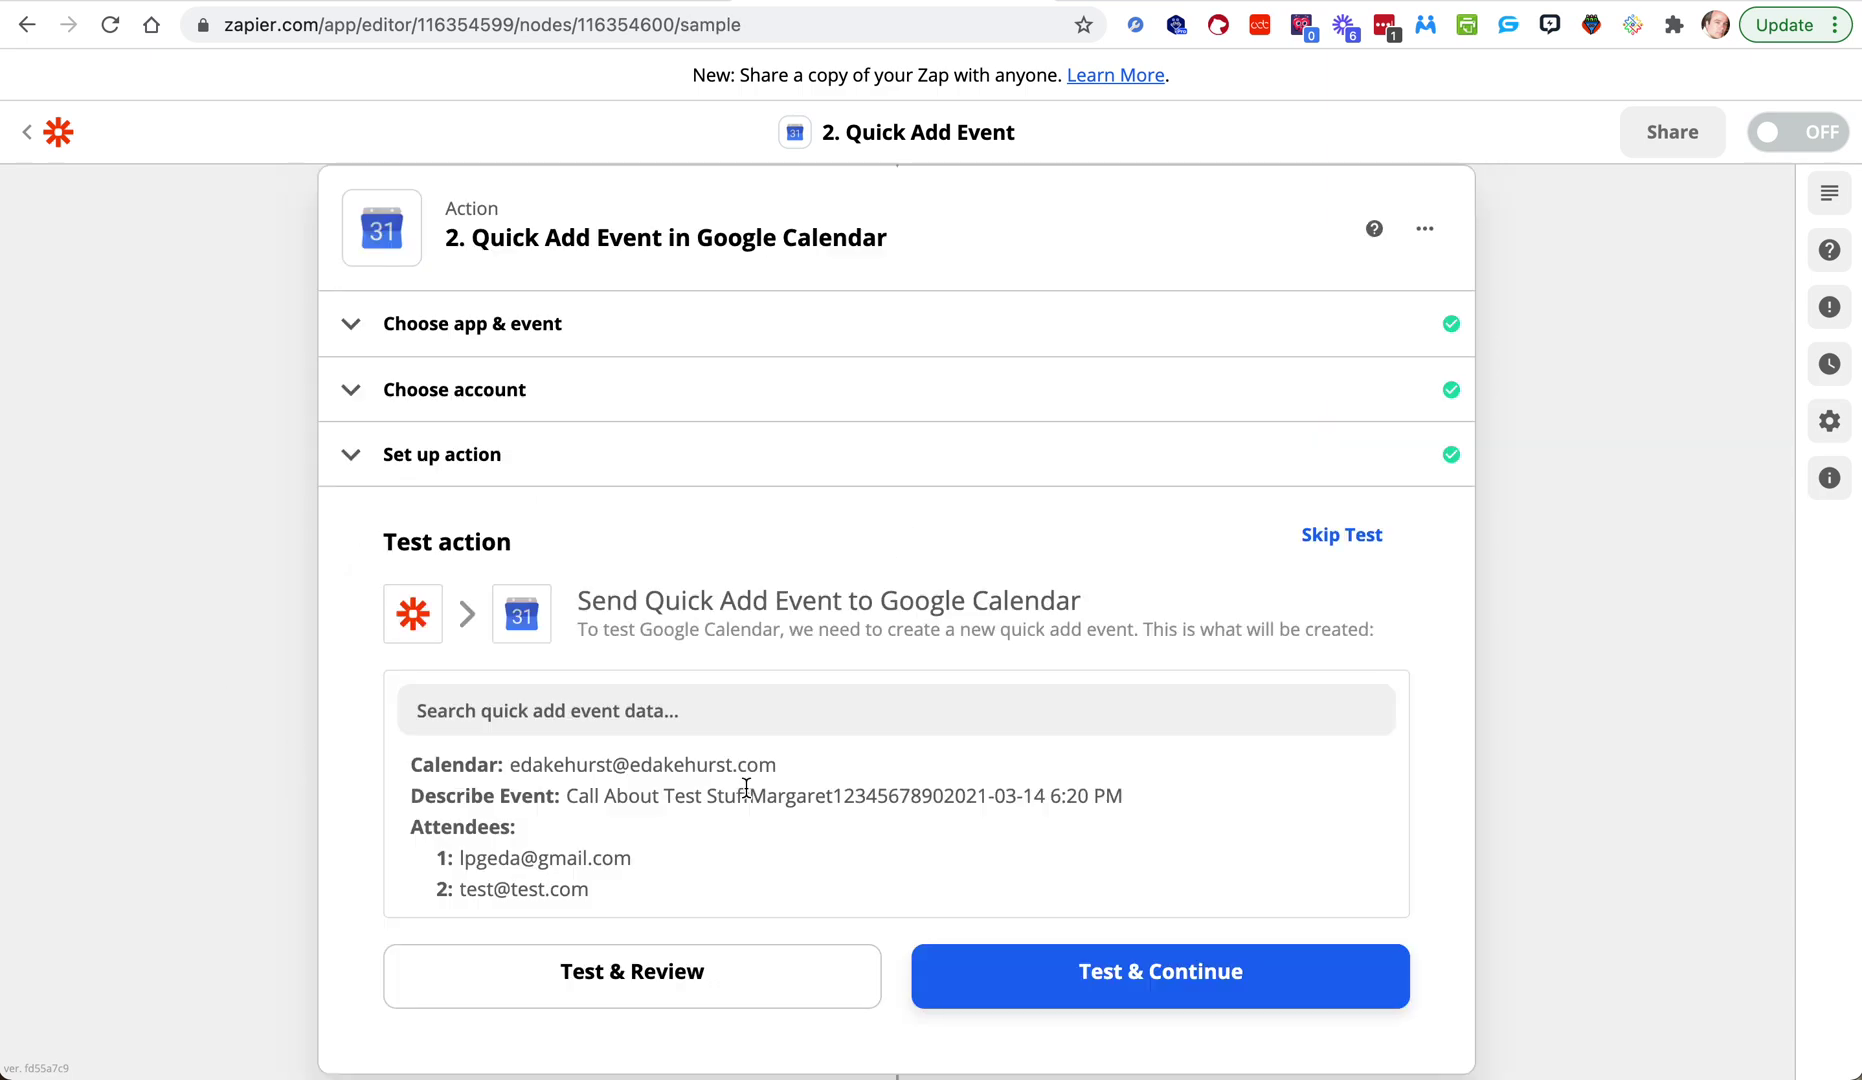
click(990, 915)
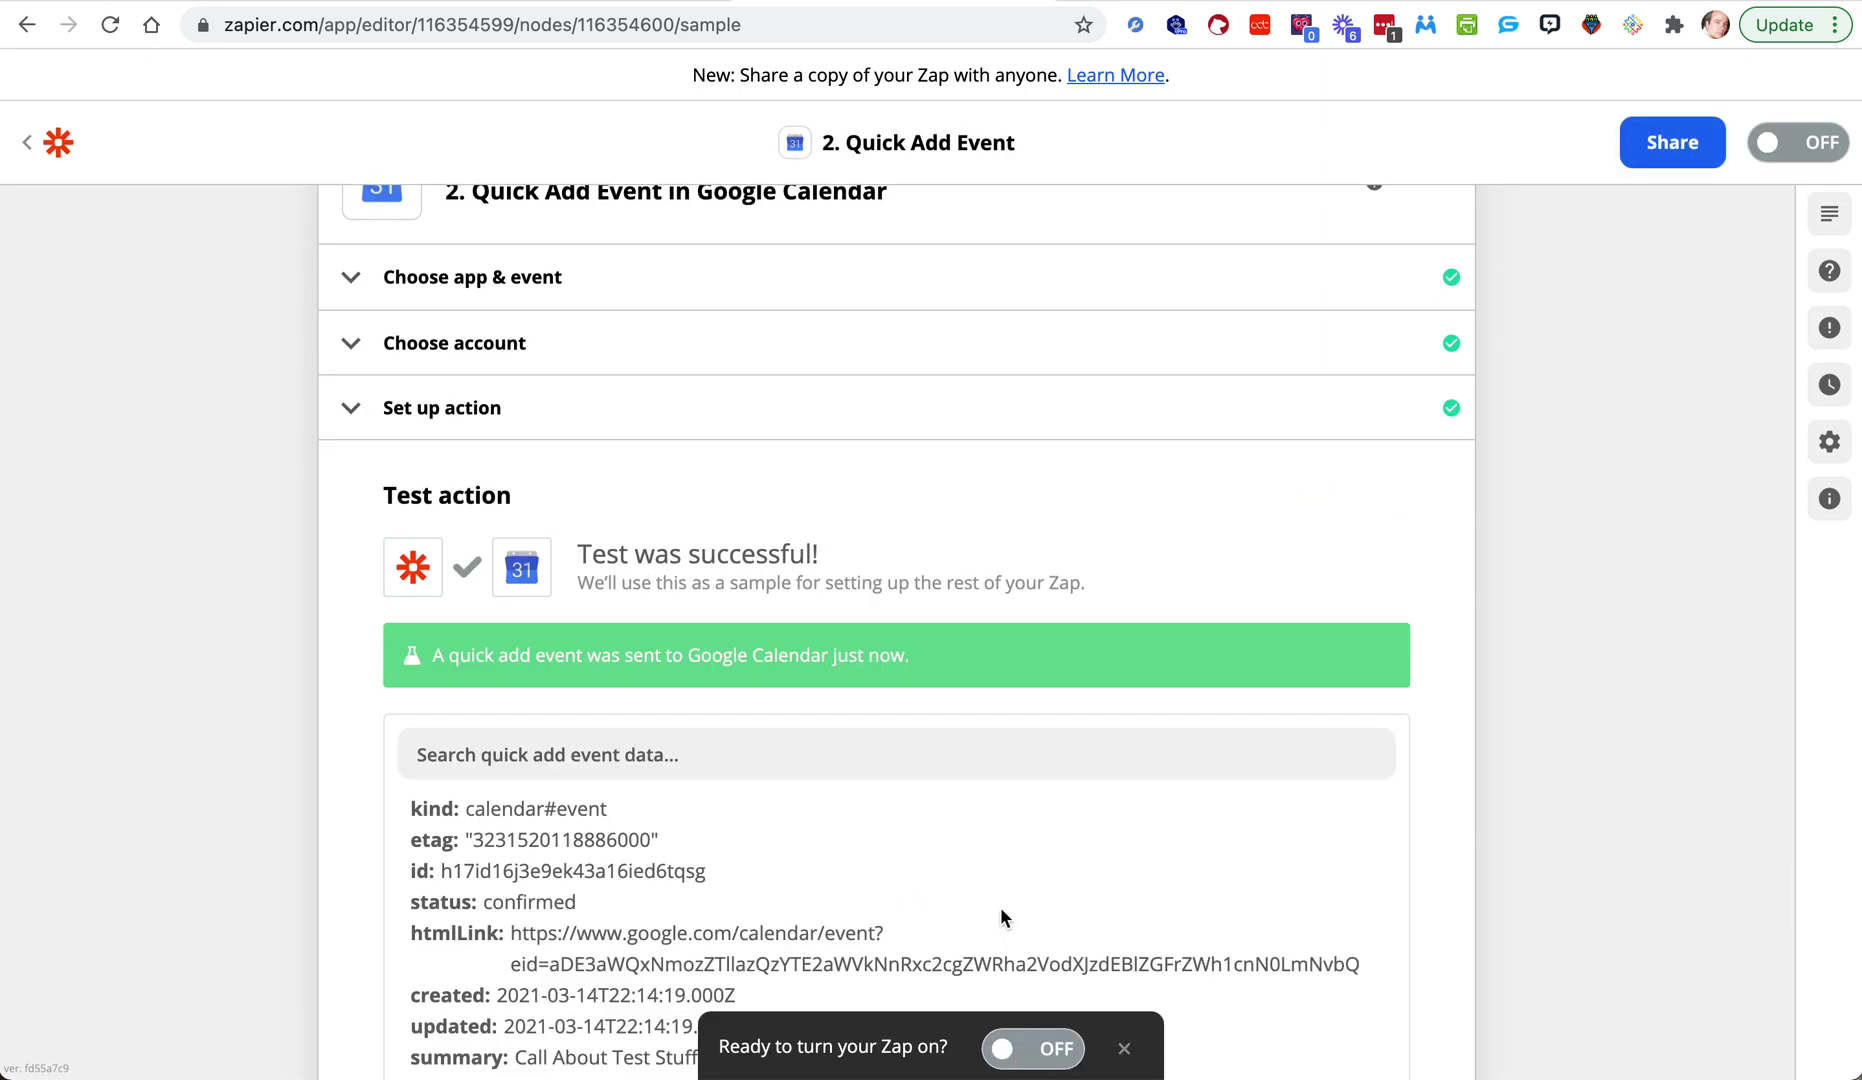
Step: Open Google Calendar in a new browser tab and switch to the account connected to the Zap
key(super+t)
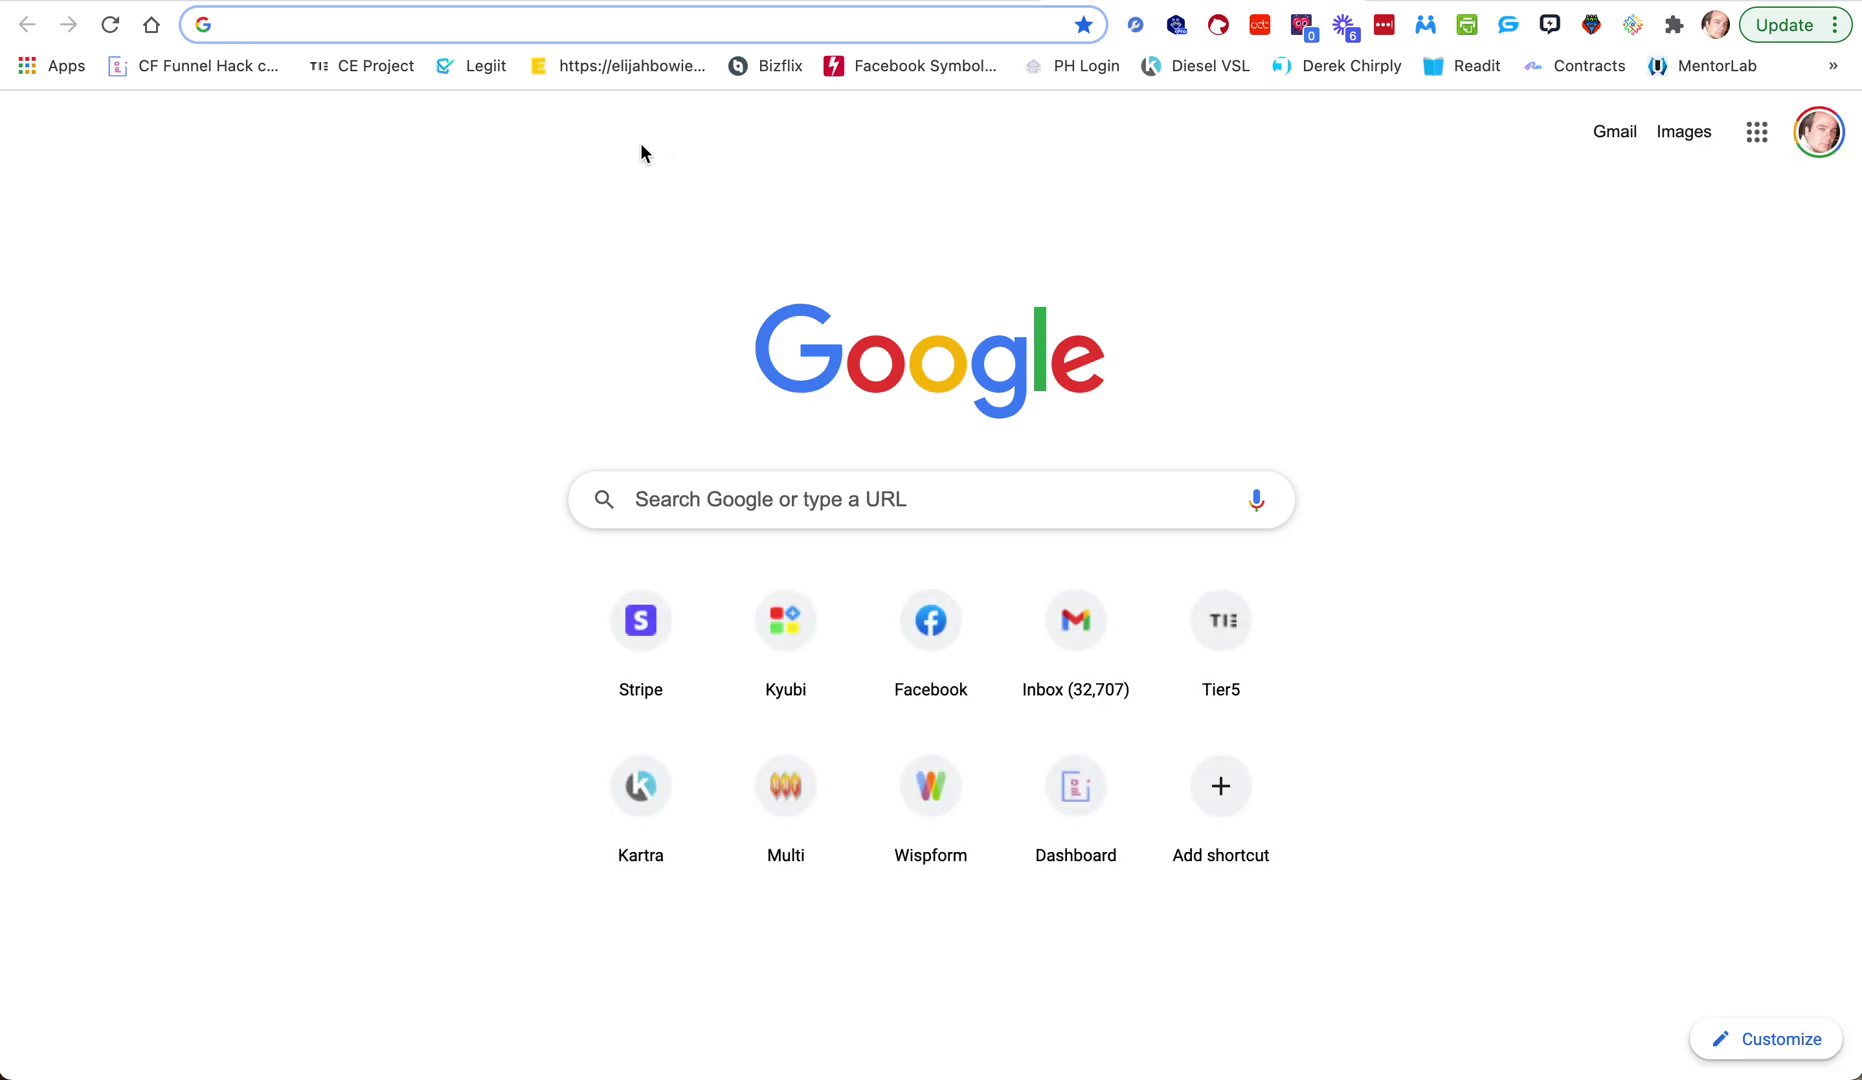
text(cal)
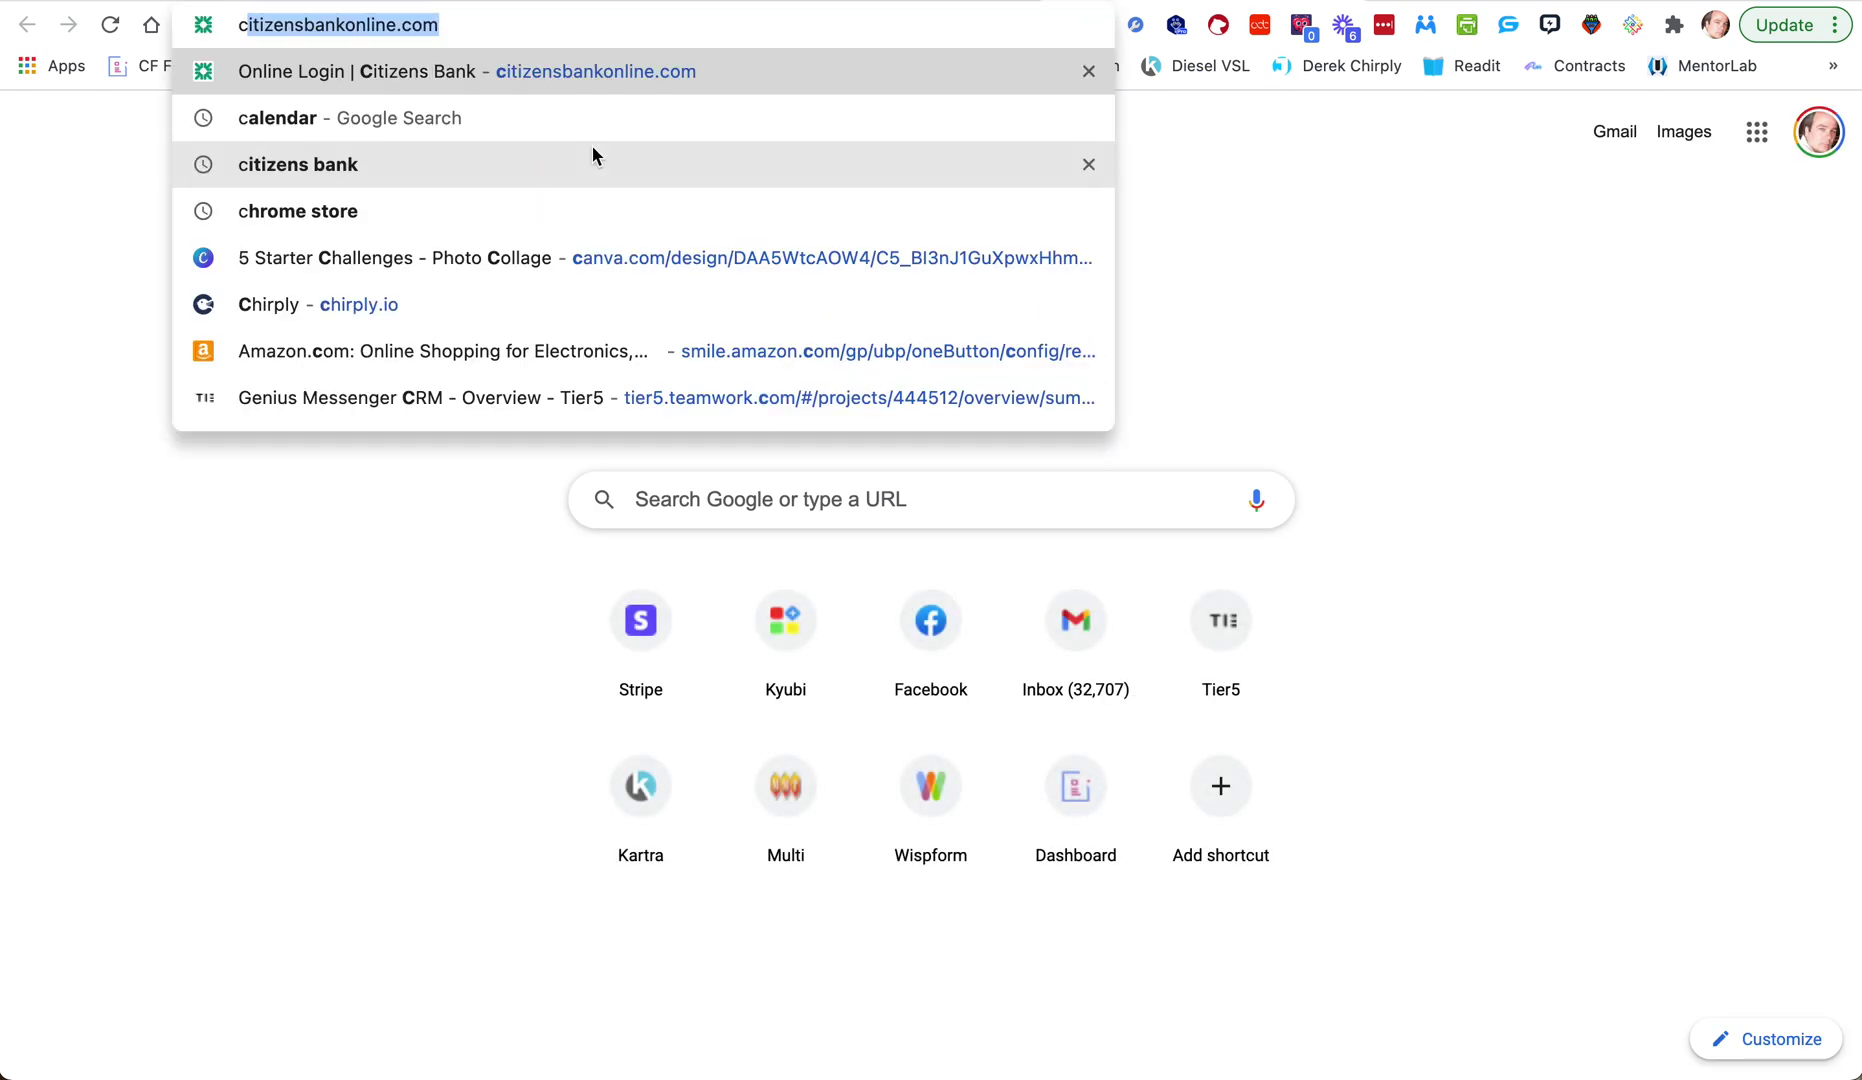
click(437, 55)
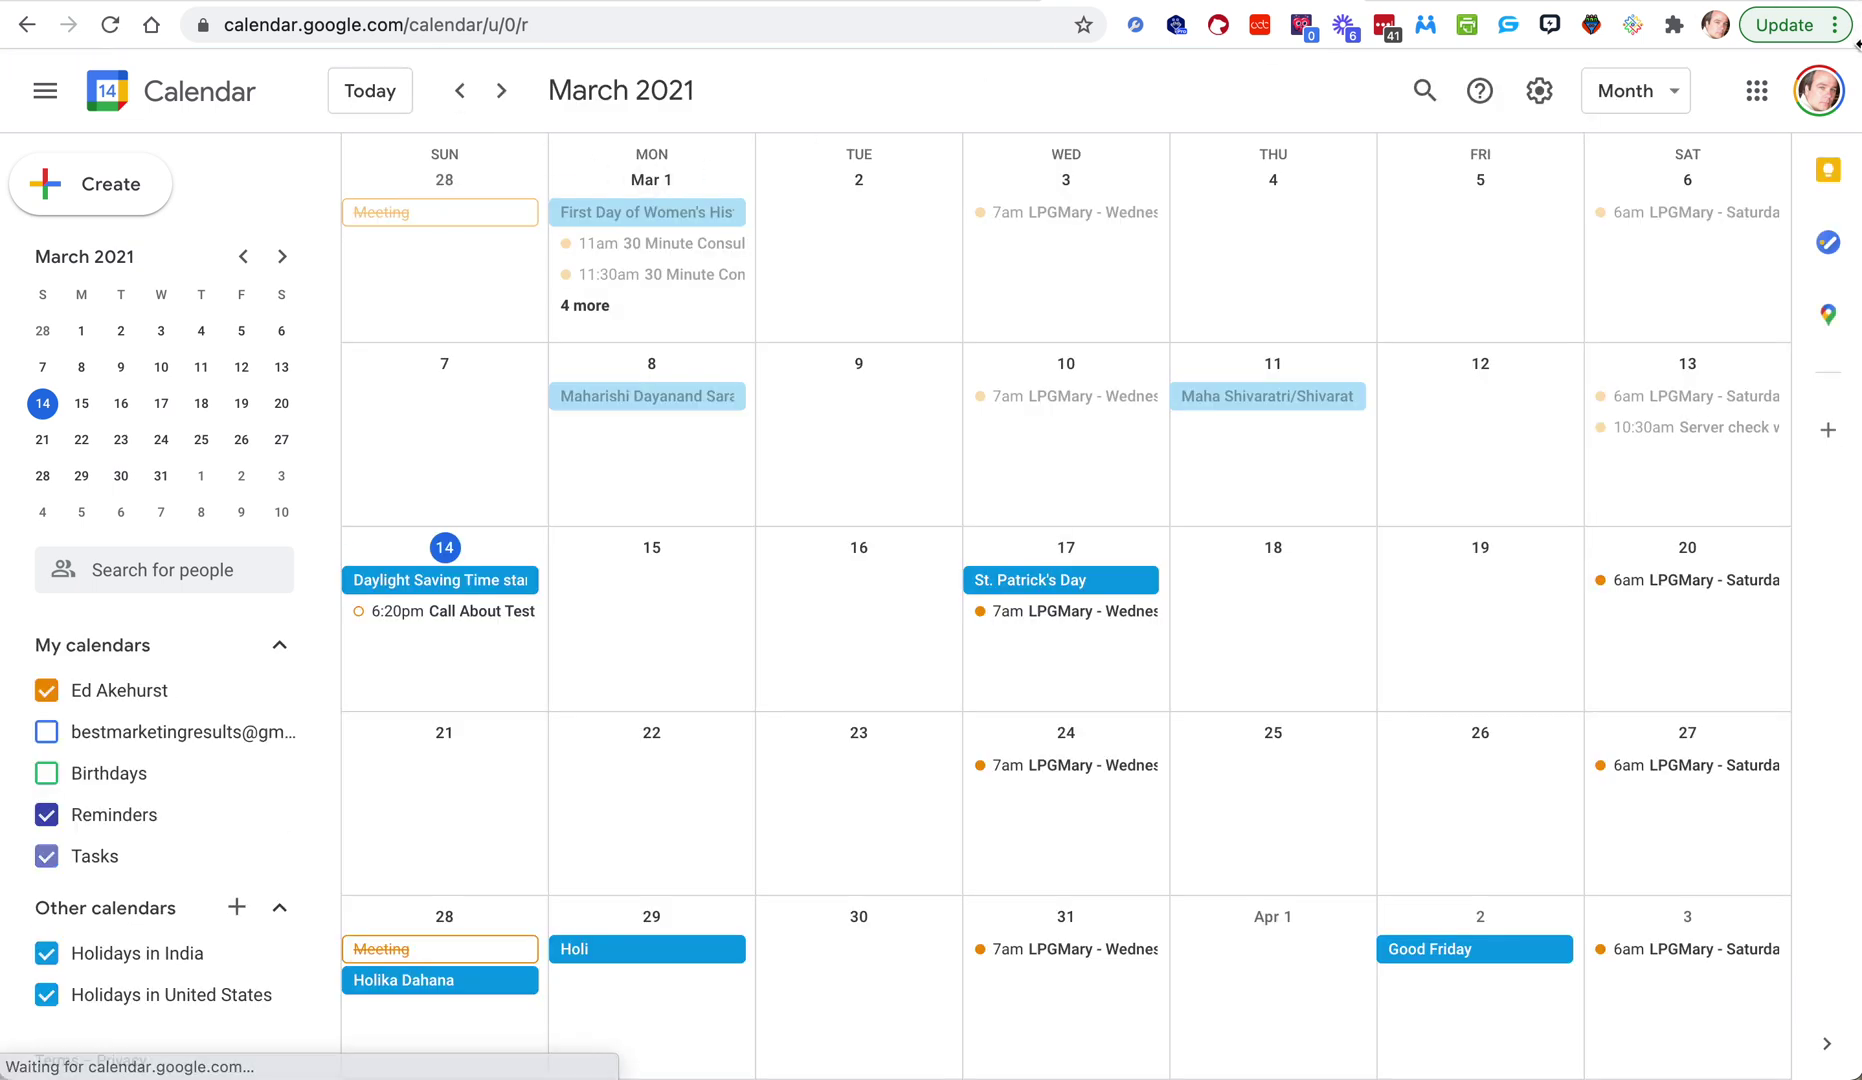
click(1818, 90)
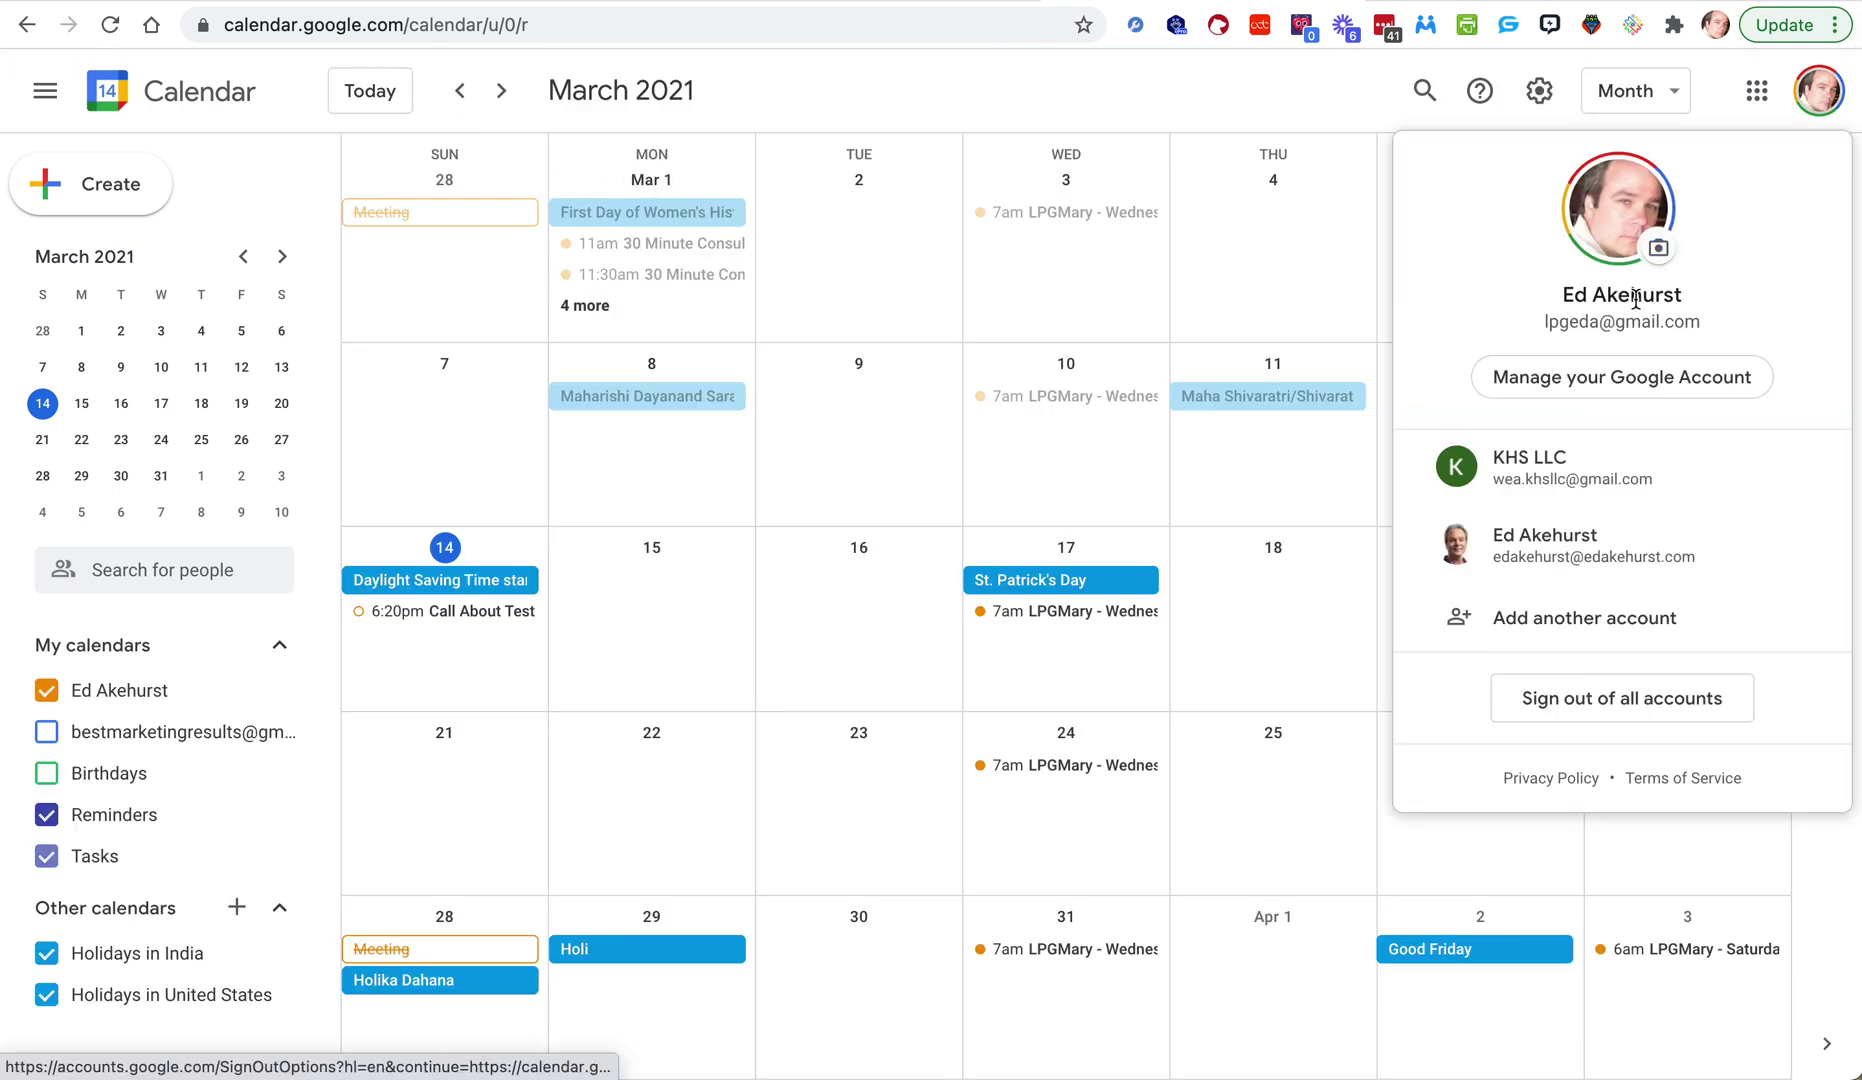
click(1567, 544)
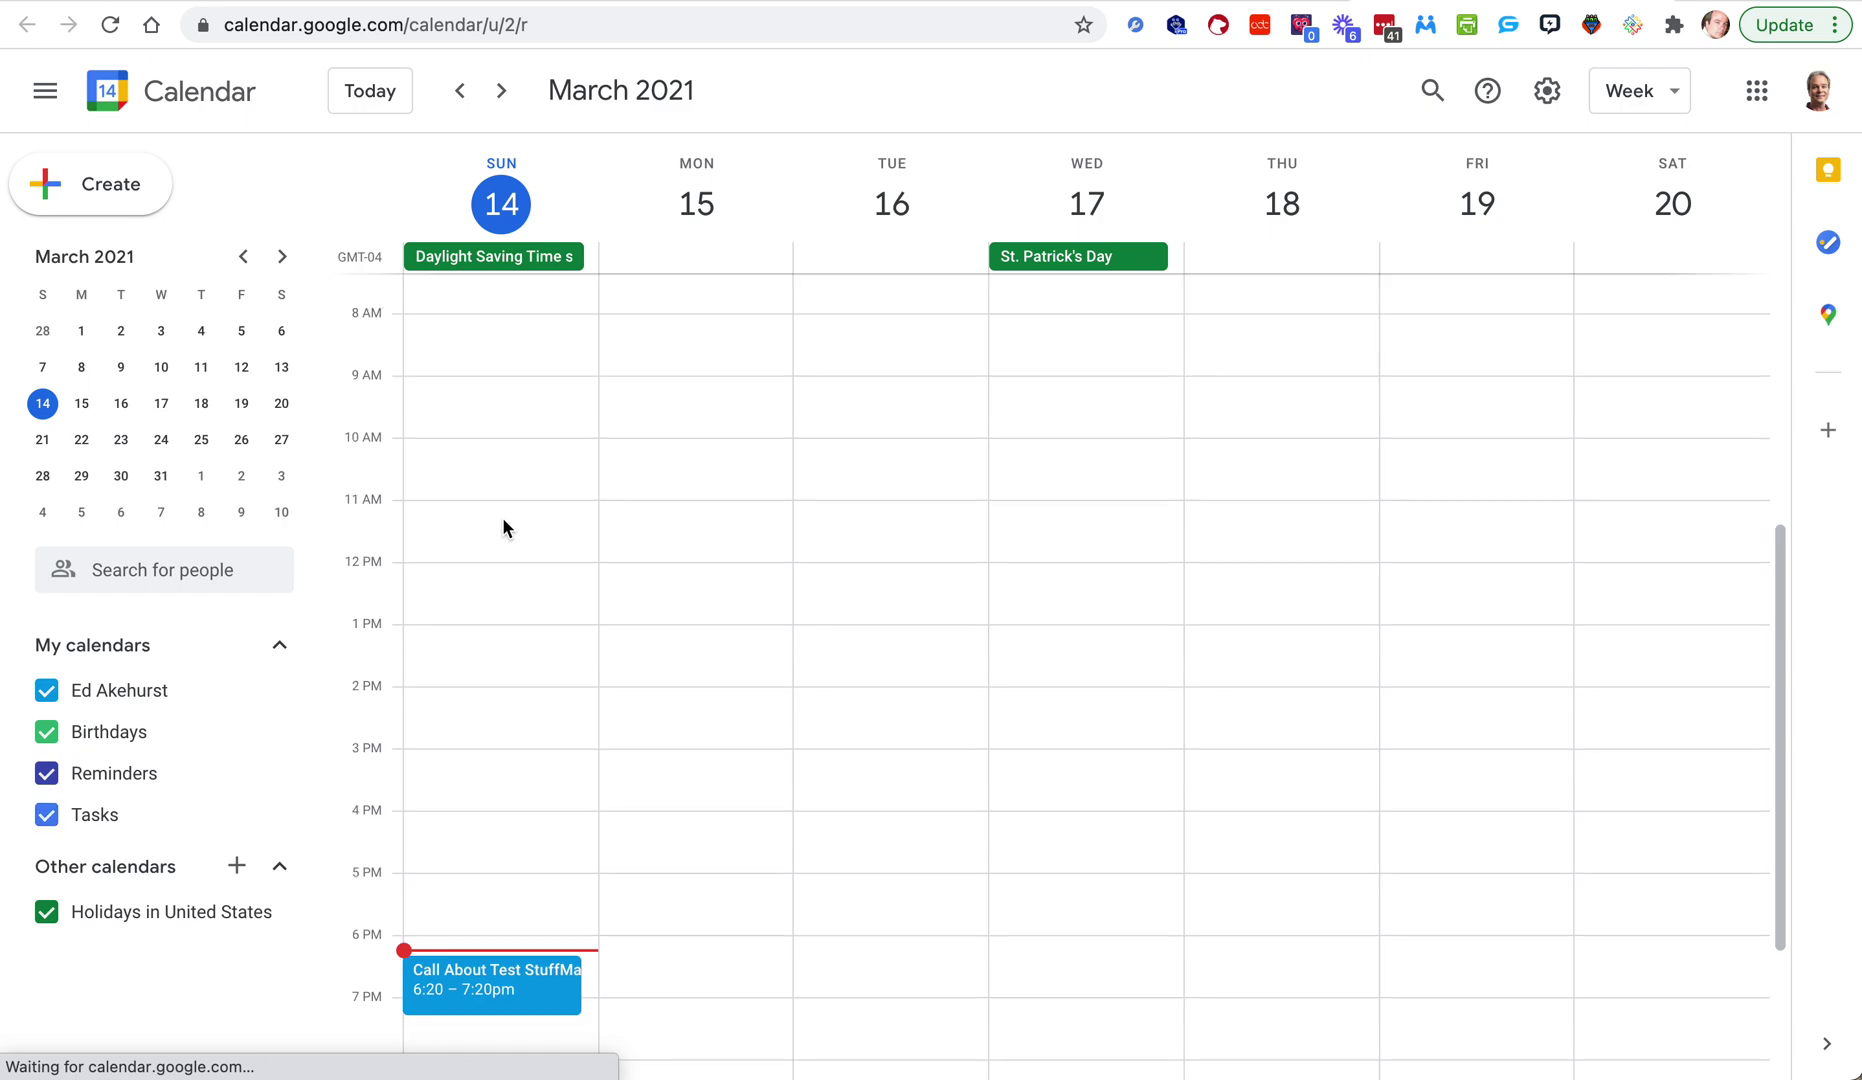
Step: Examine the title, date, time and guests of the "Call About Test Stuff" event on Sunday, March 14
click(540, 752)
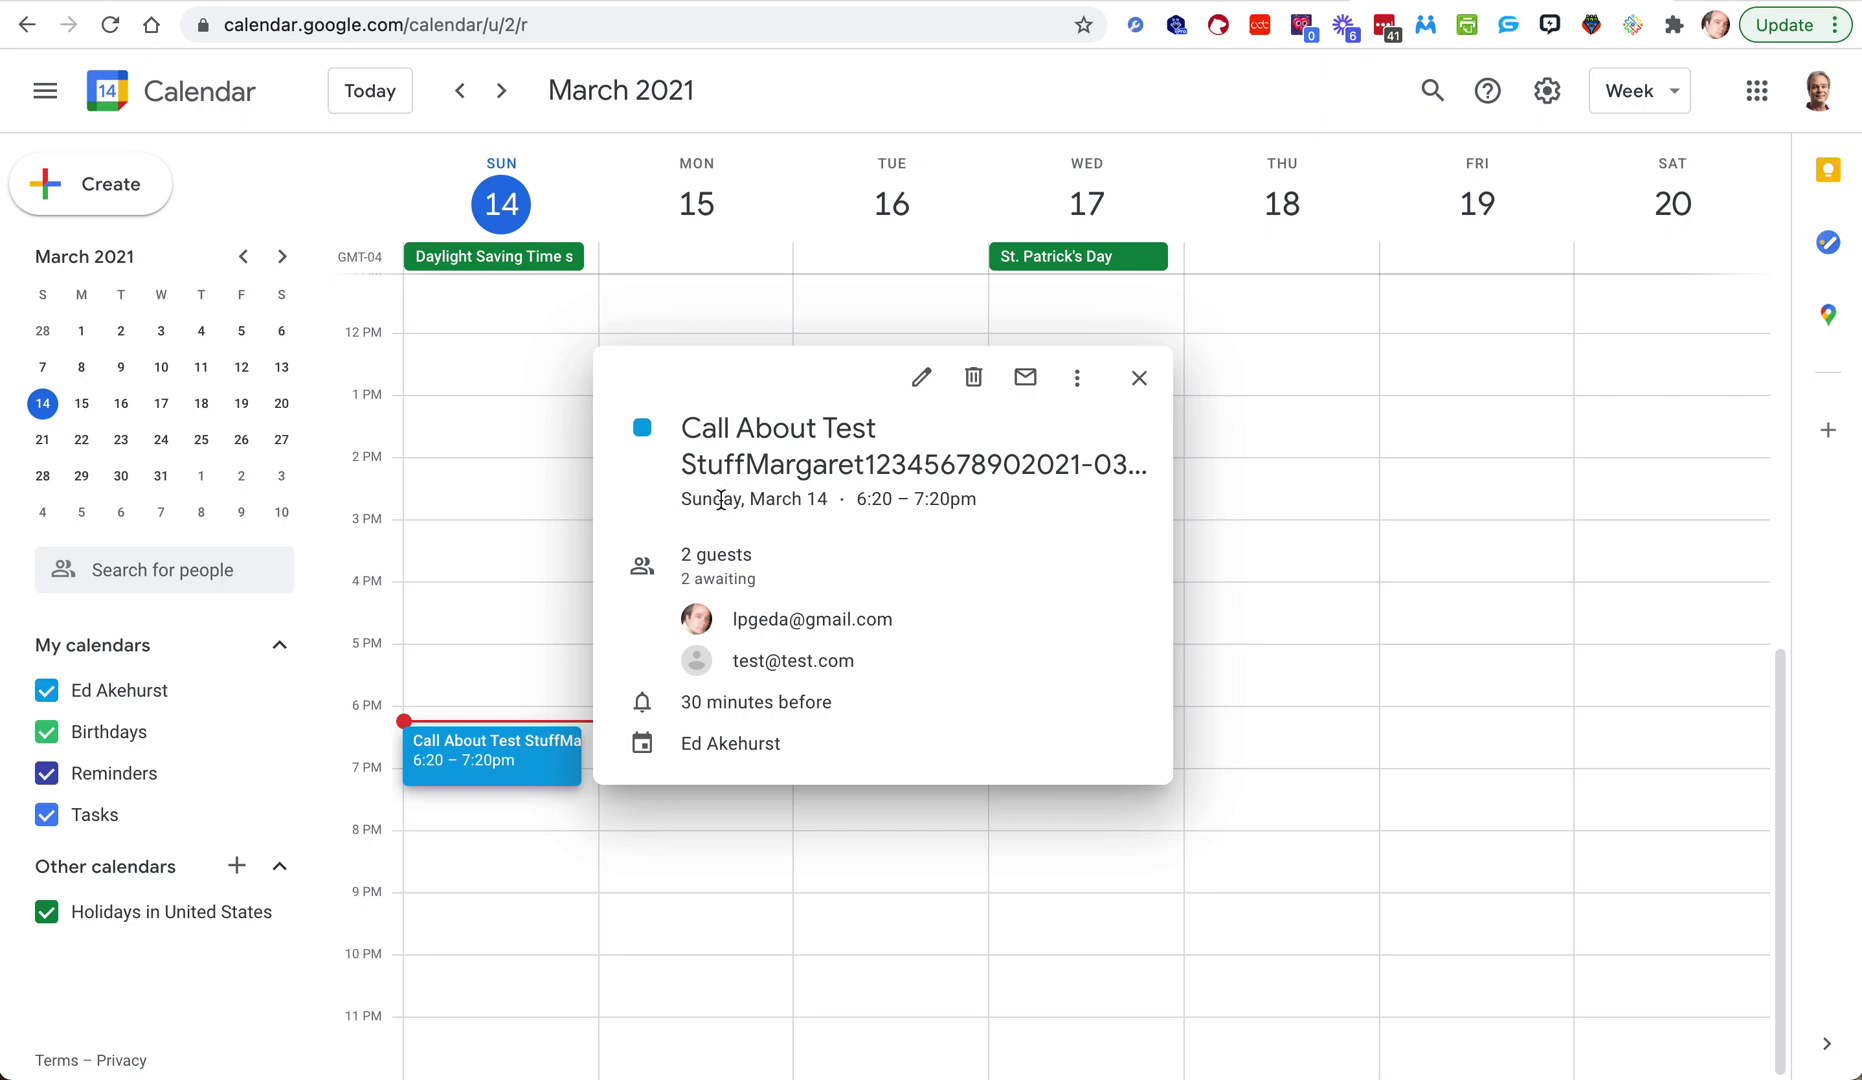
drag(998, 503, 663, 508)
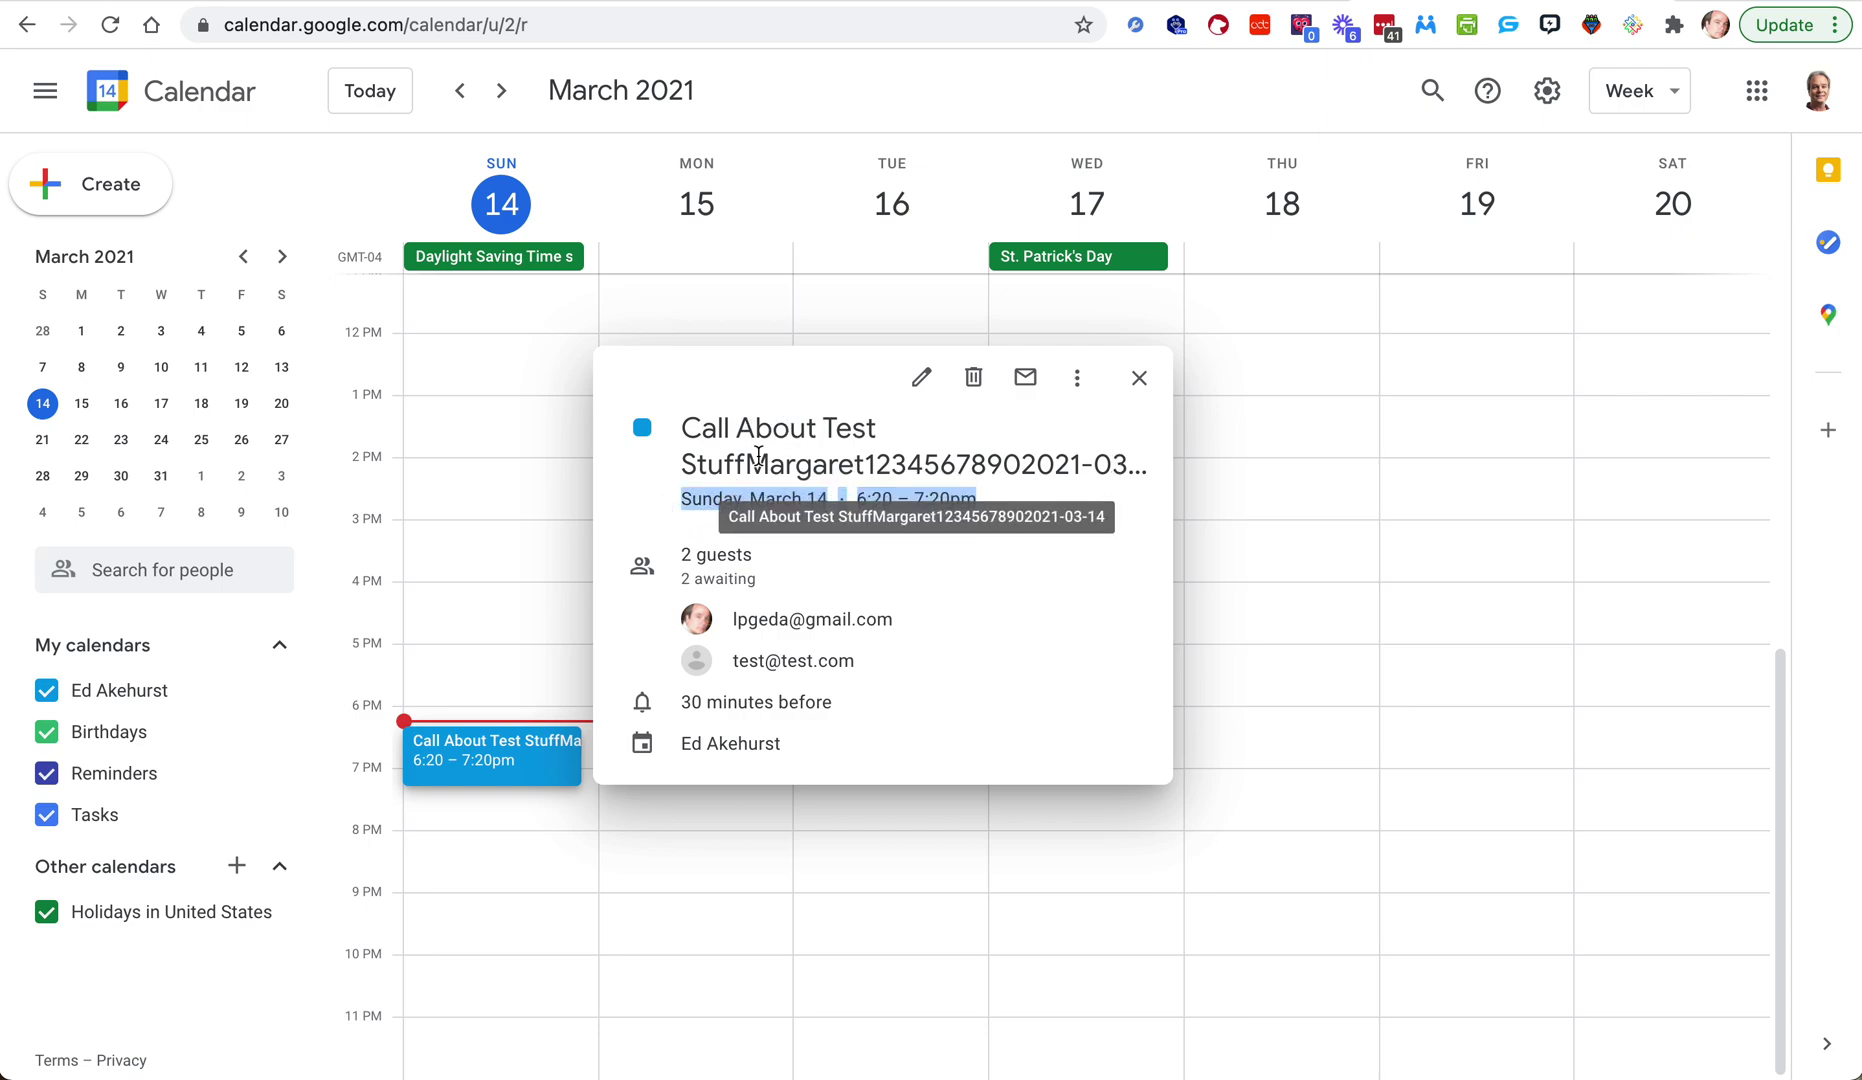
click(1044, 470)
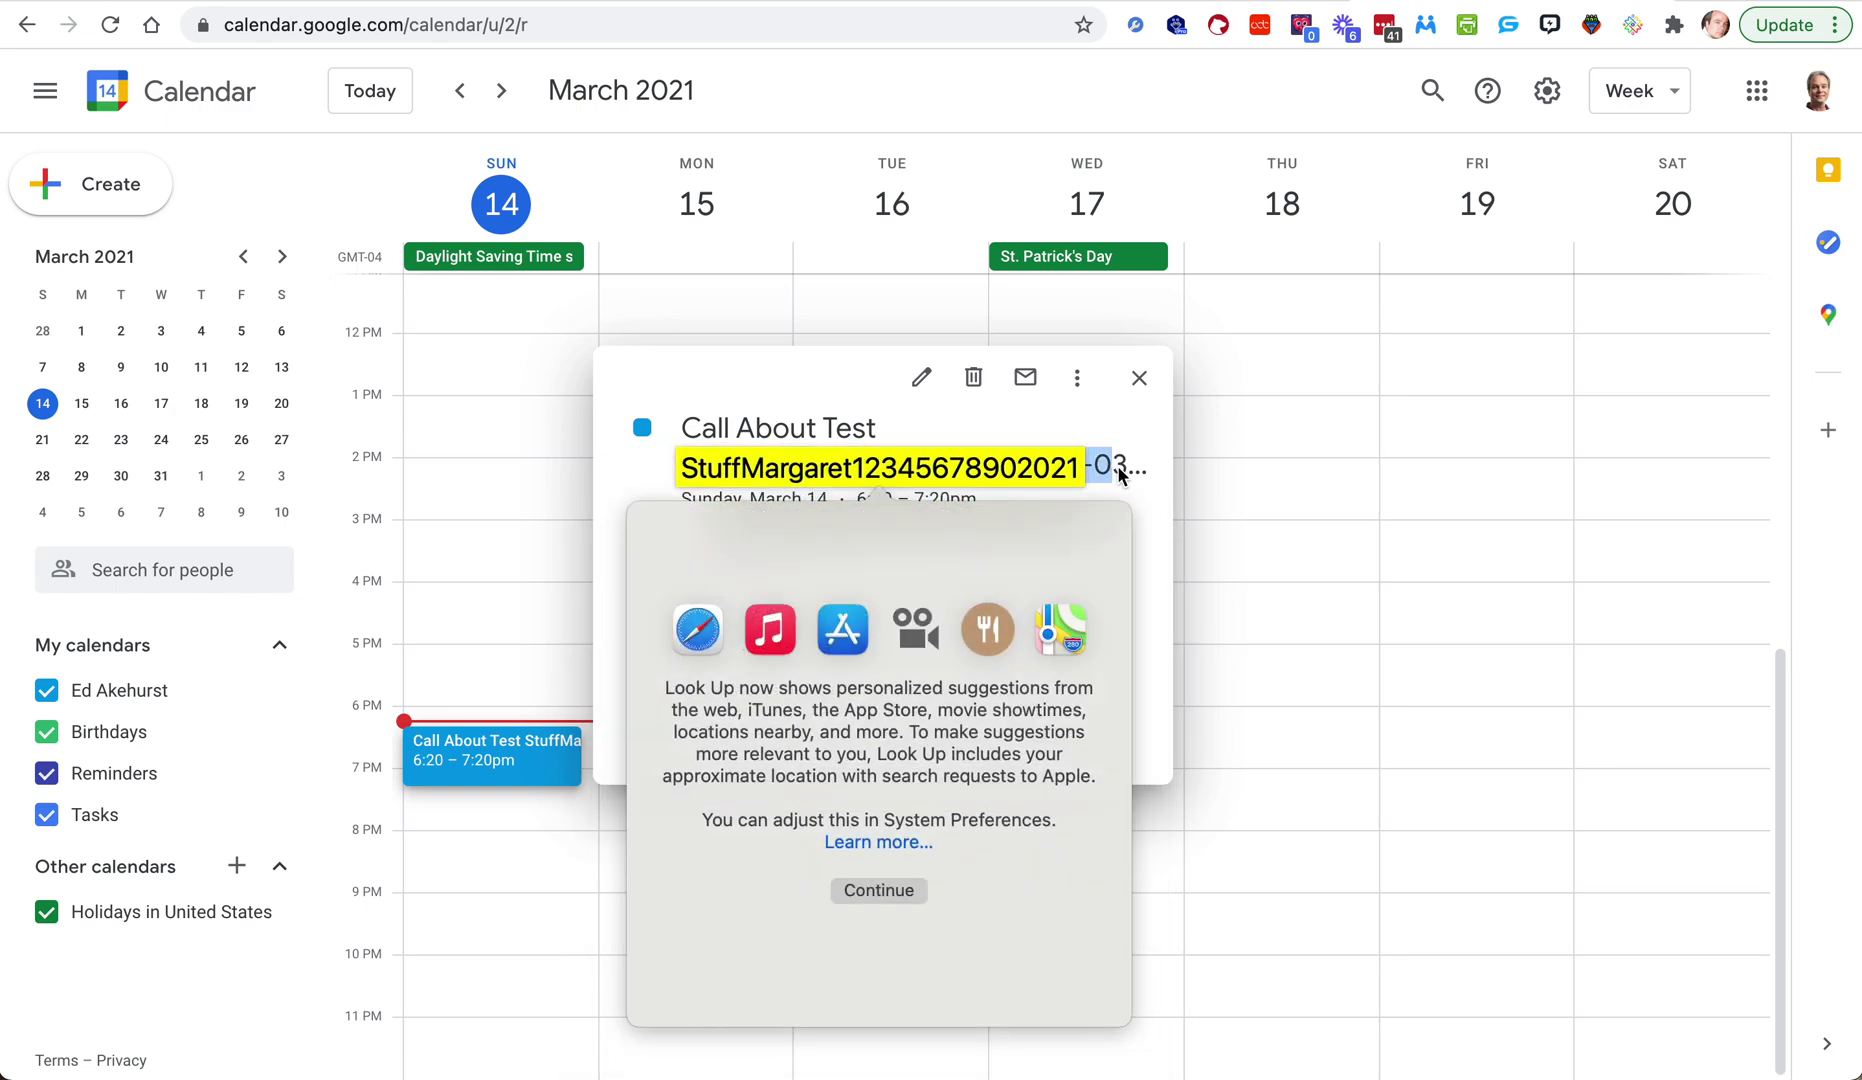
click(1117, 466)
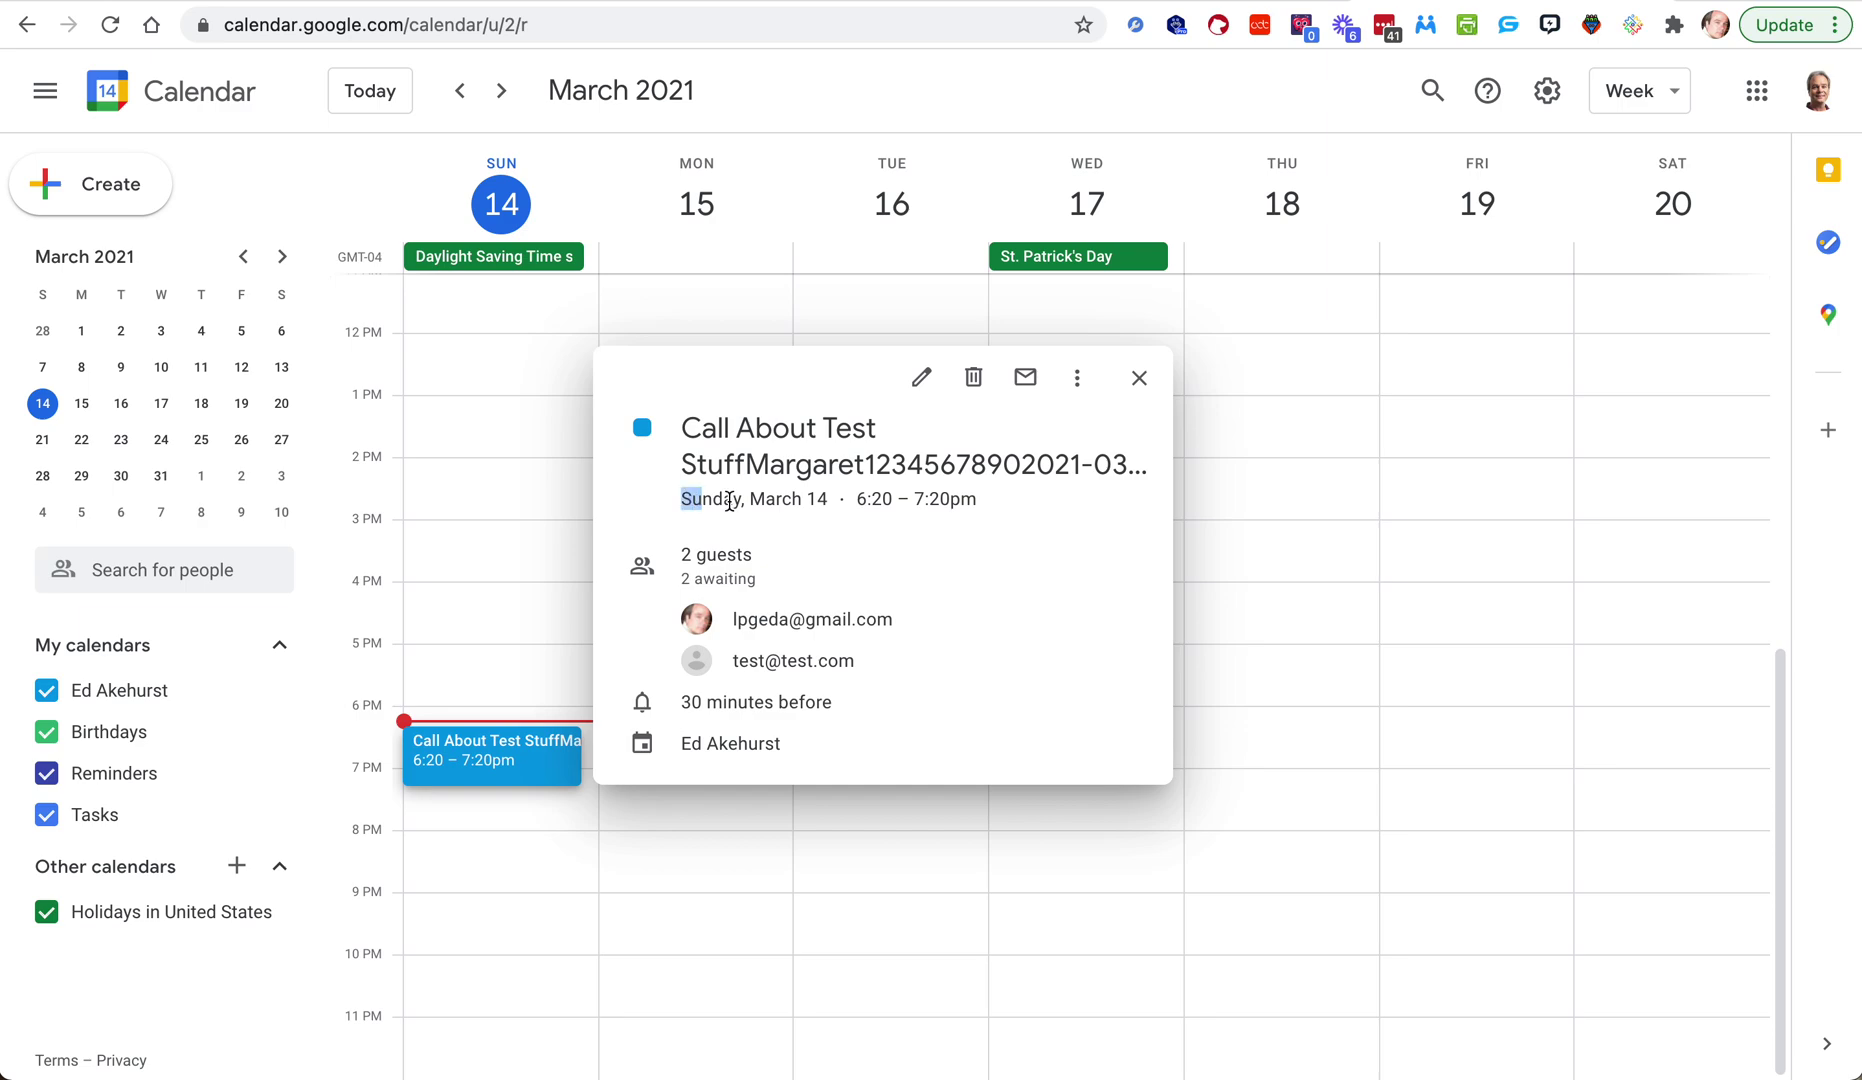
drag(703, 501, 825, 499)
click(889, 456)
drag(683, 426, 1022, 470)
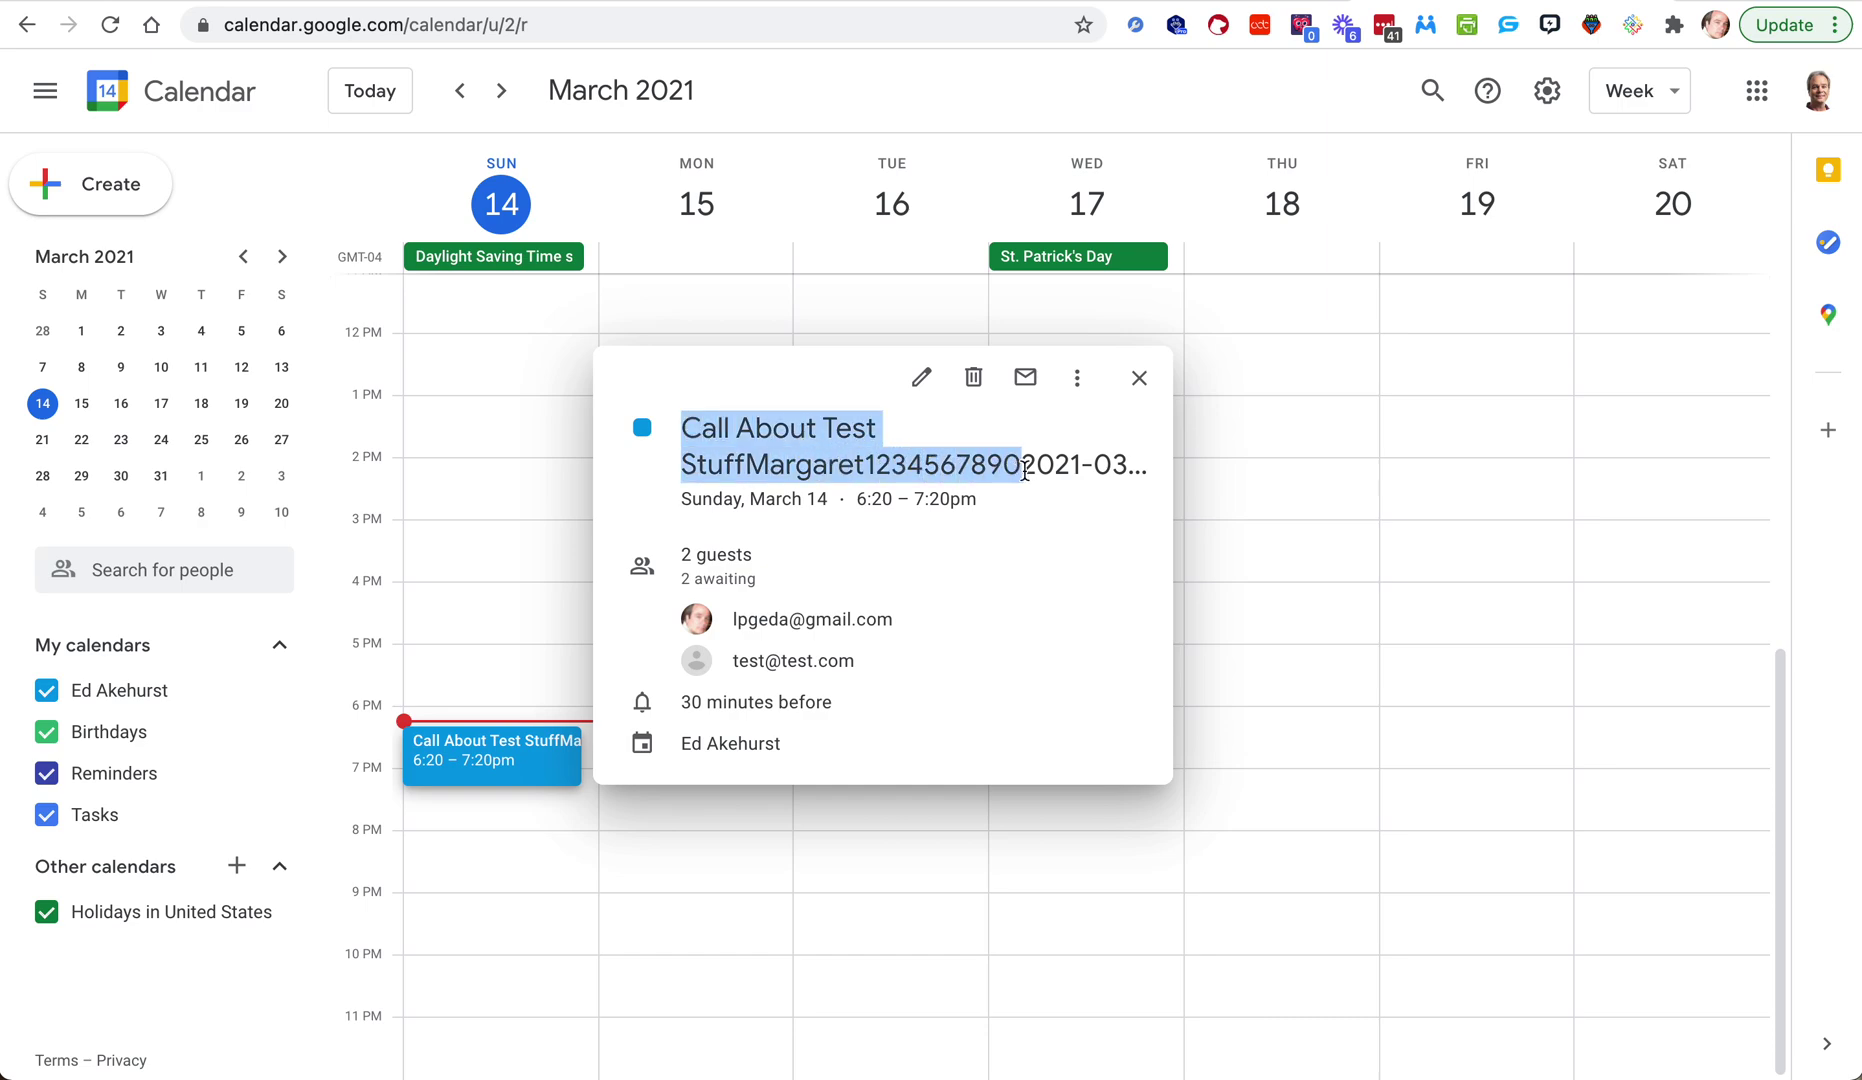
mouse_move(808, 568)
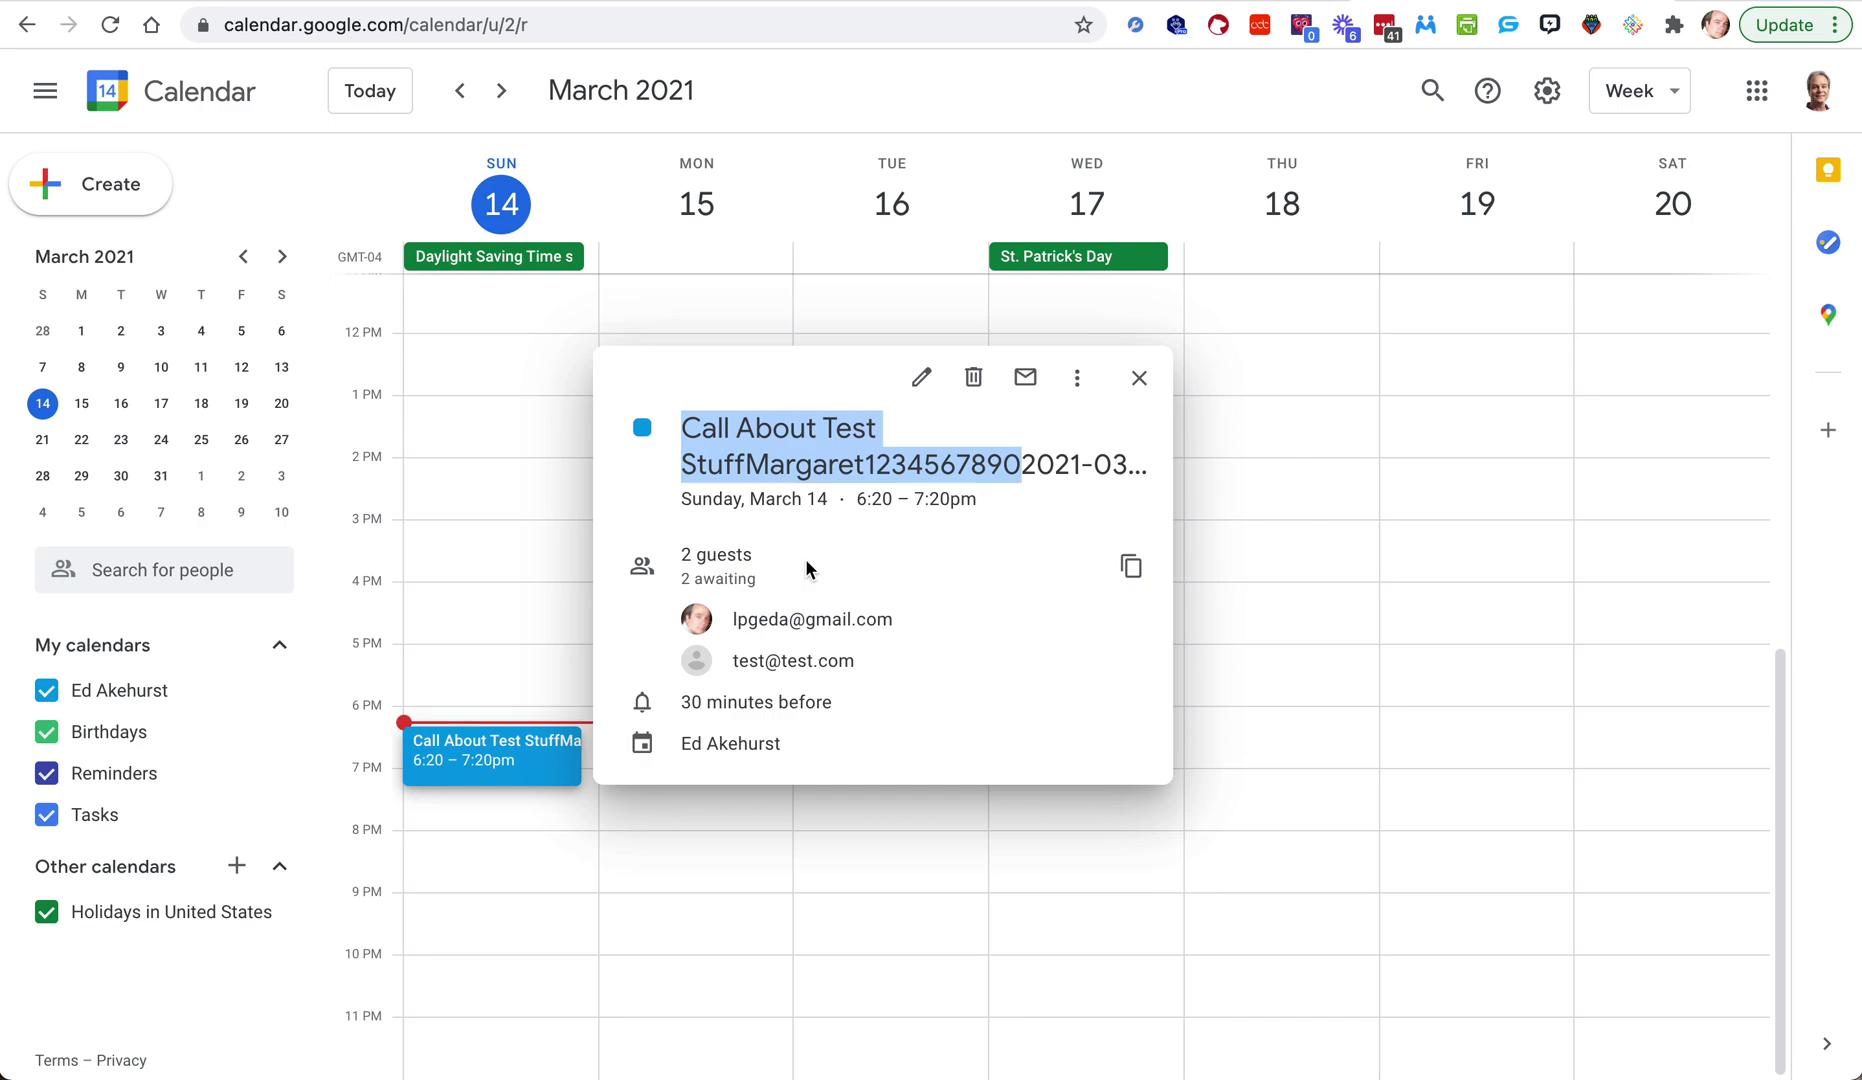
Step: Close the event details and delete the "Call About Test Stuff" test event from the calendar
click(512, 651)
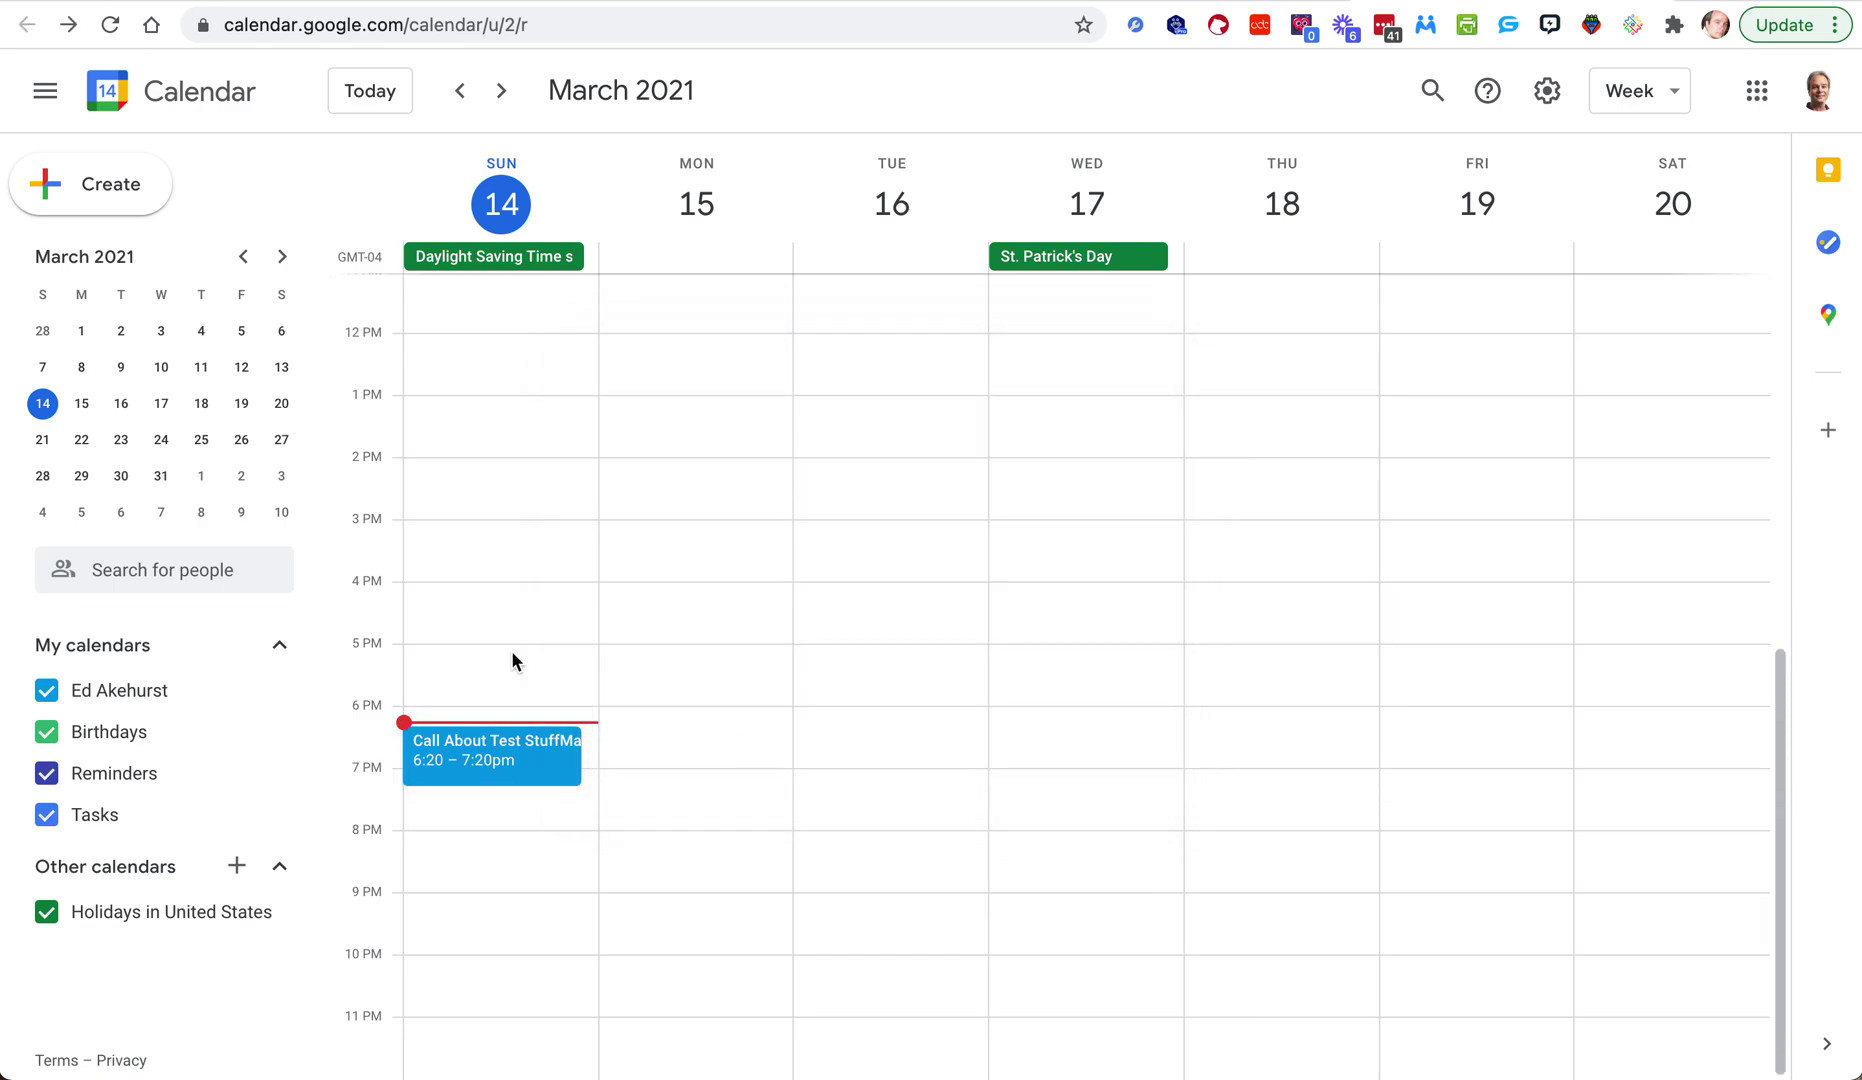
right_click(472, 760)
click(553, 787)
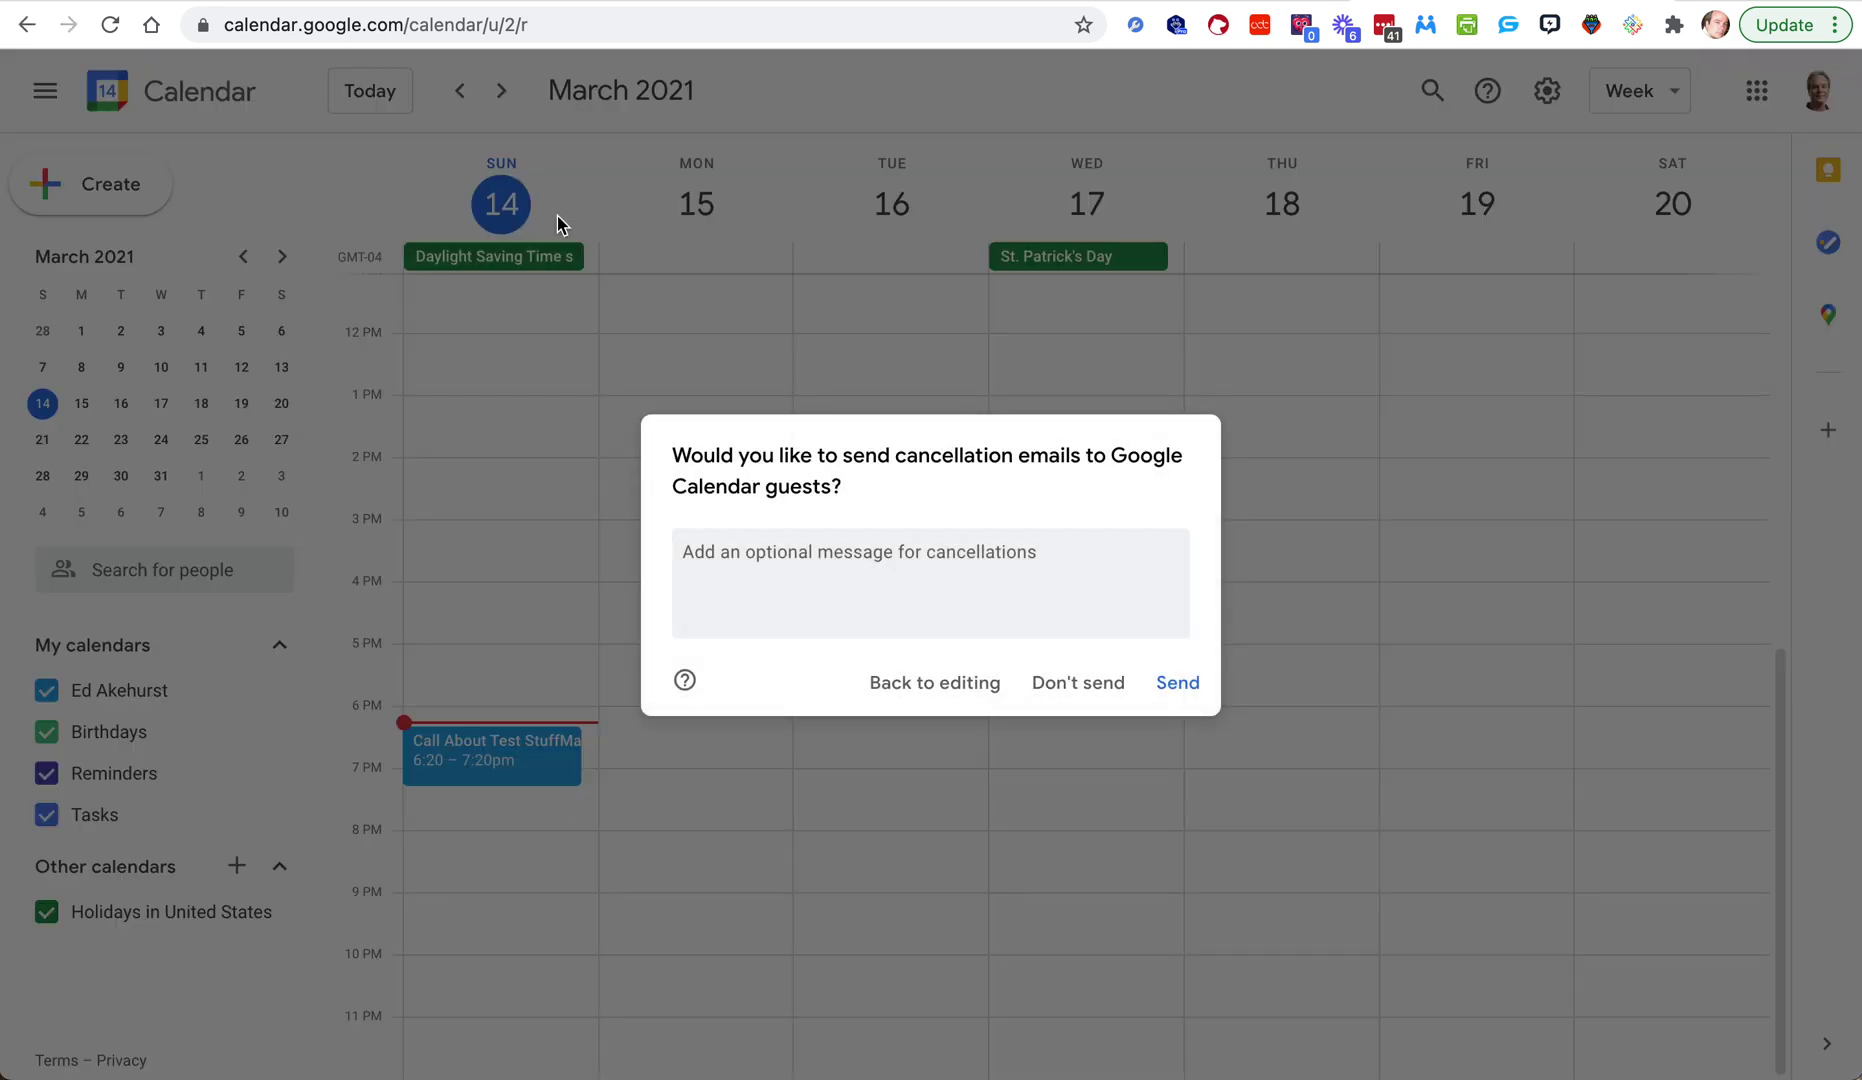
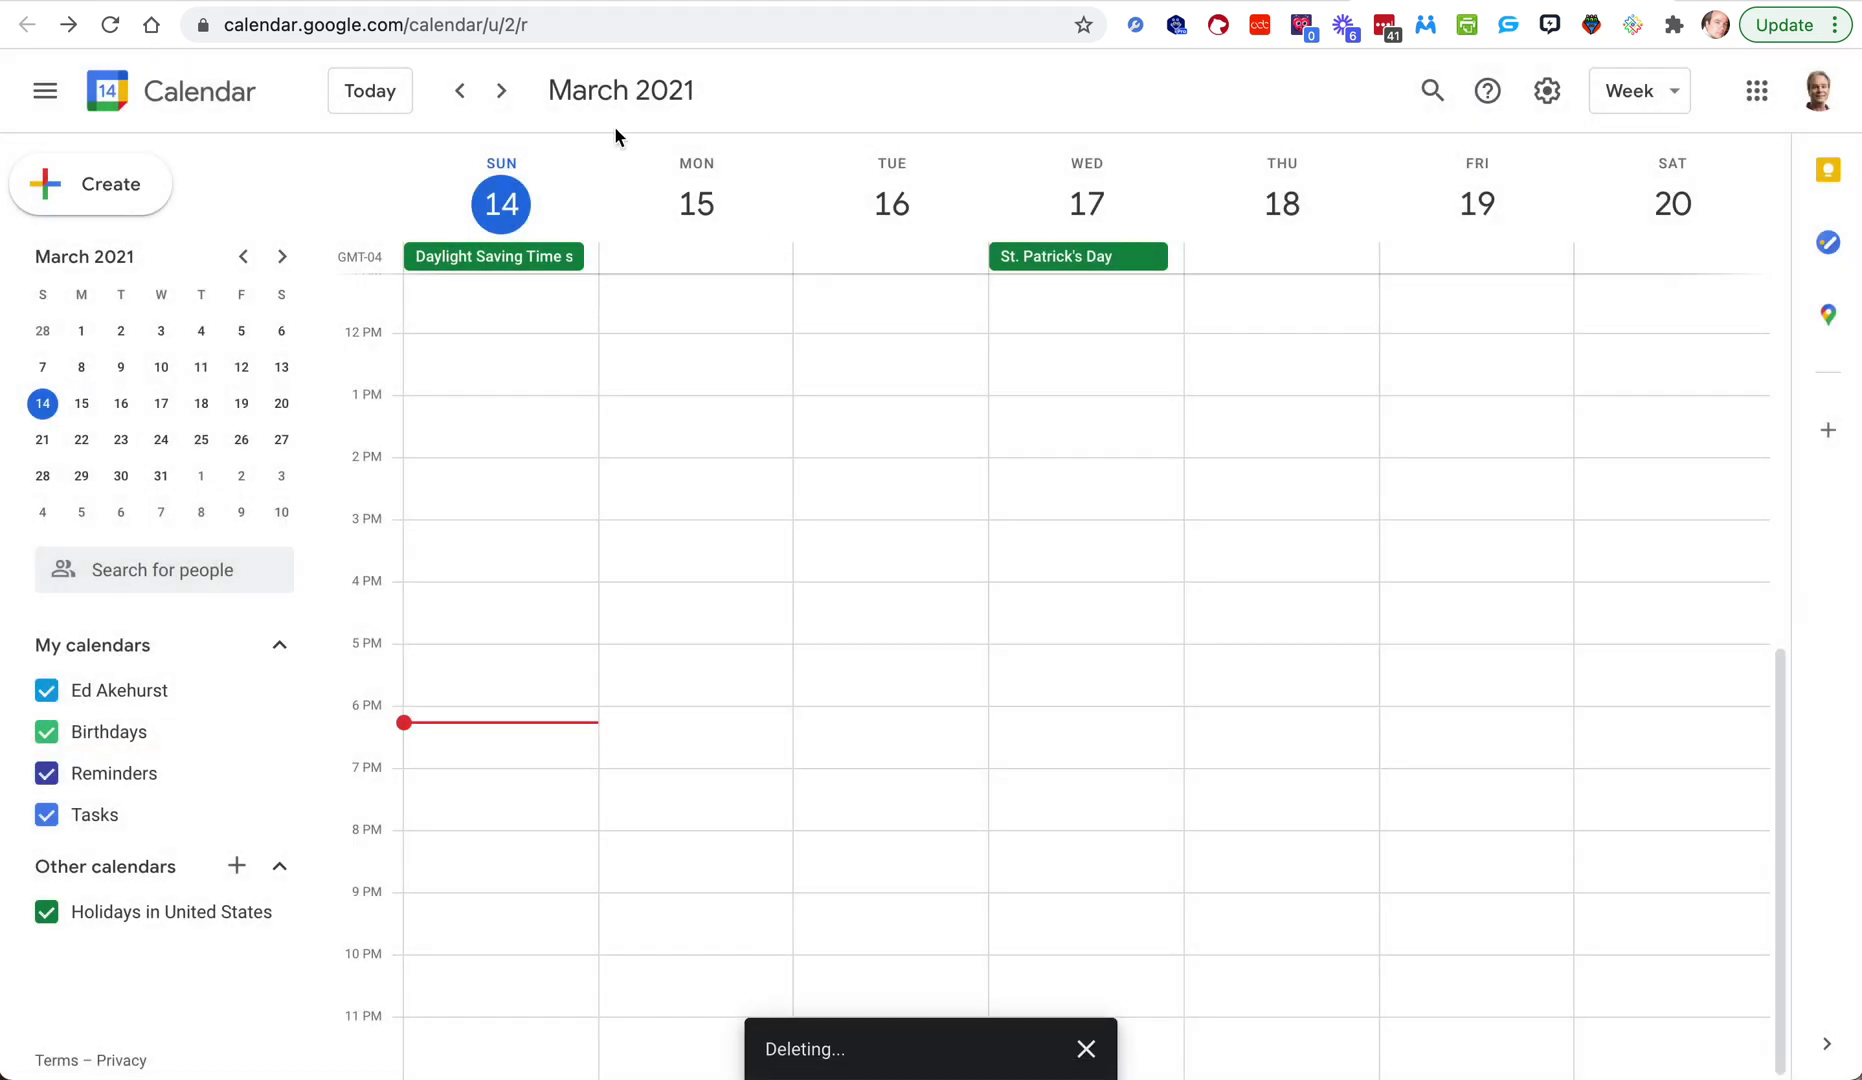
Step: Return to the Zapier editor, turn on the Zap and dismiss the offer to share a copy
key(ctrl+Tab)
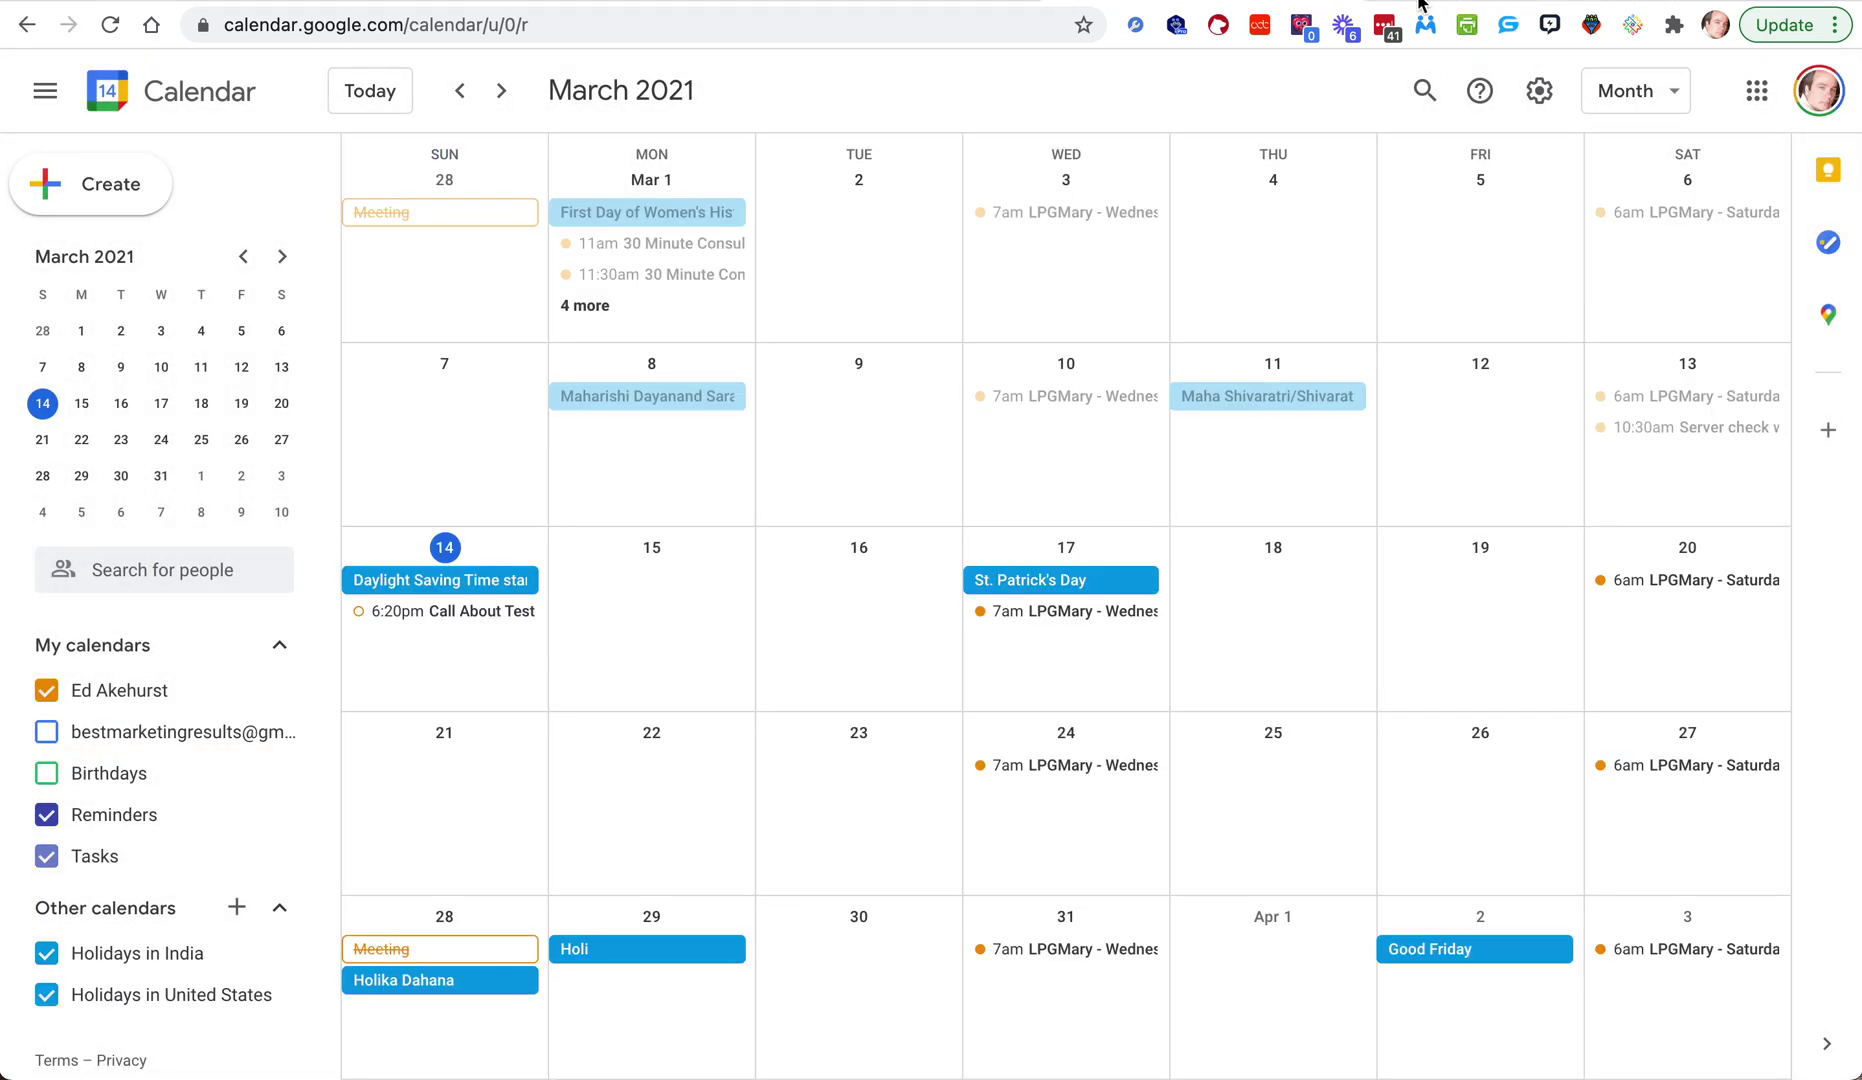
key(ctrl+Tab)
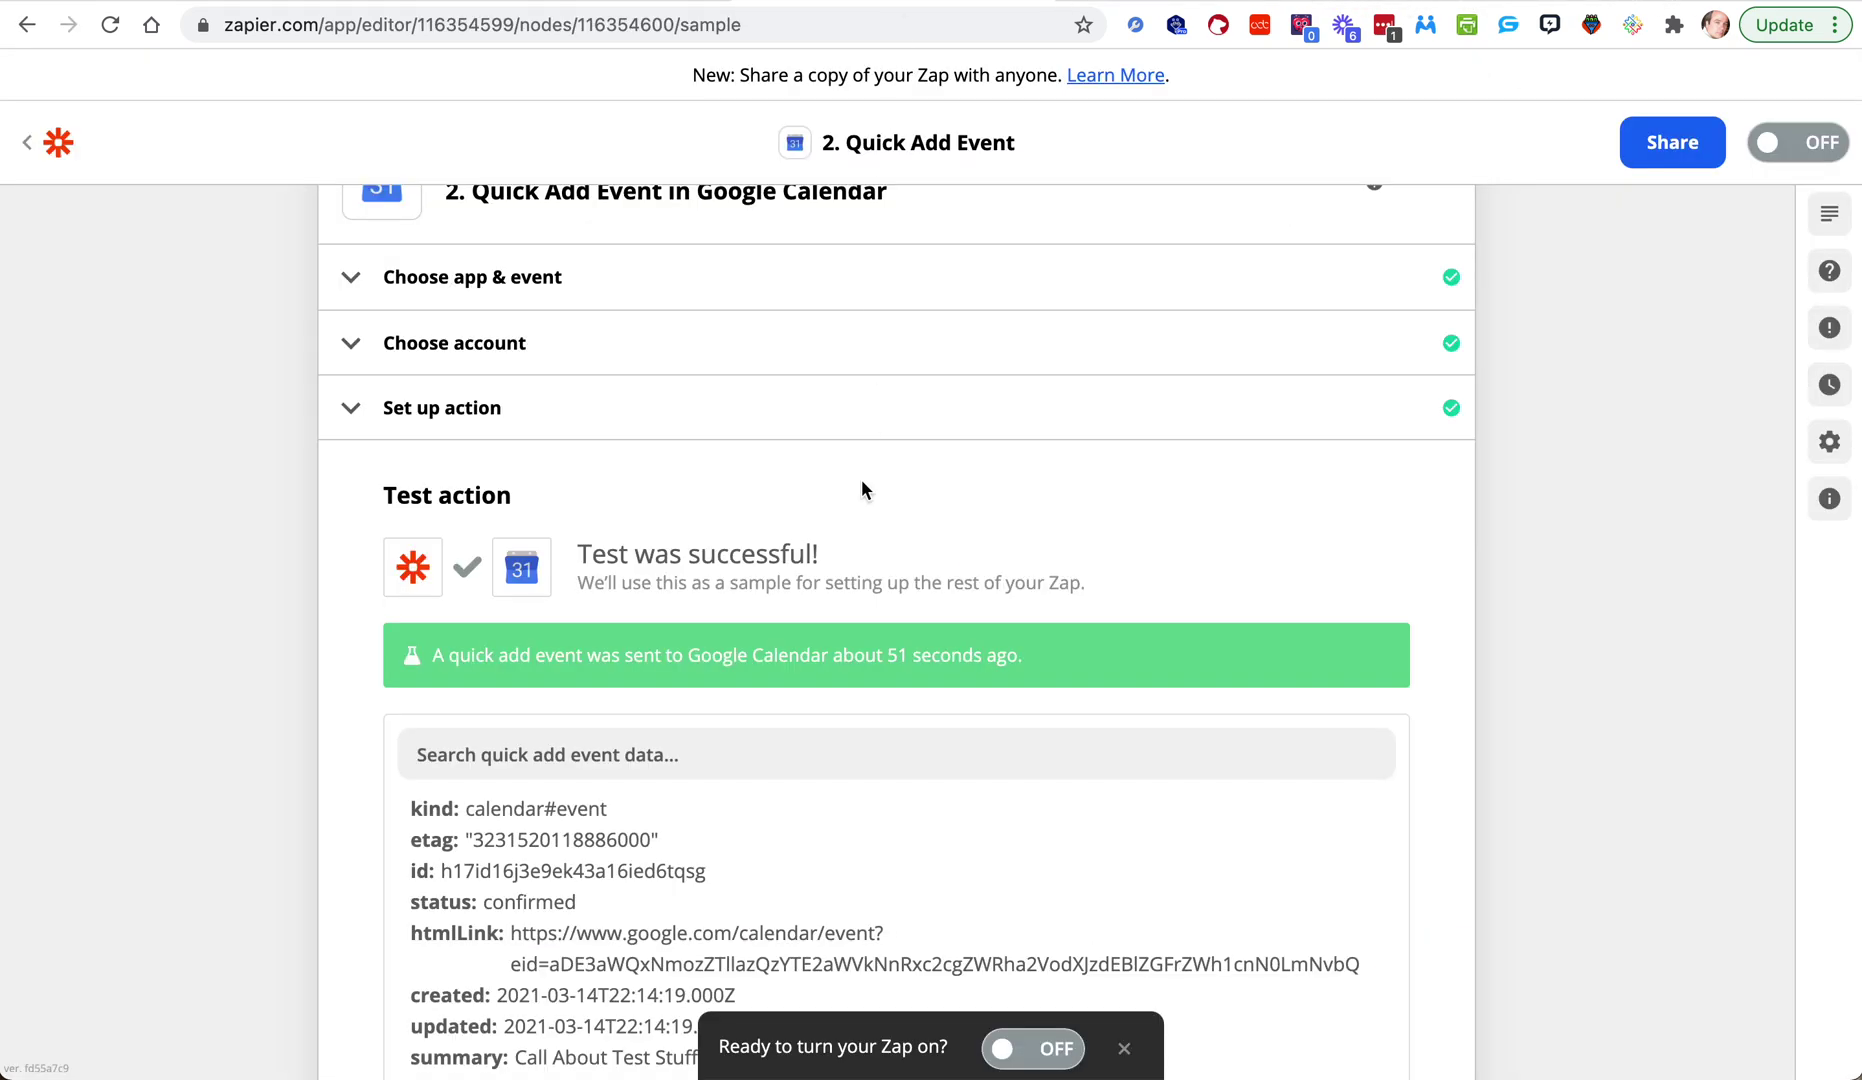
scroll(1525, 415, down, 8)
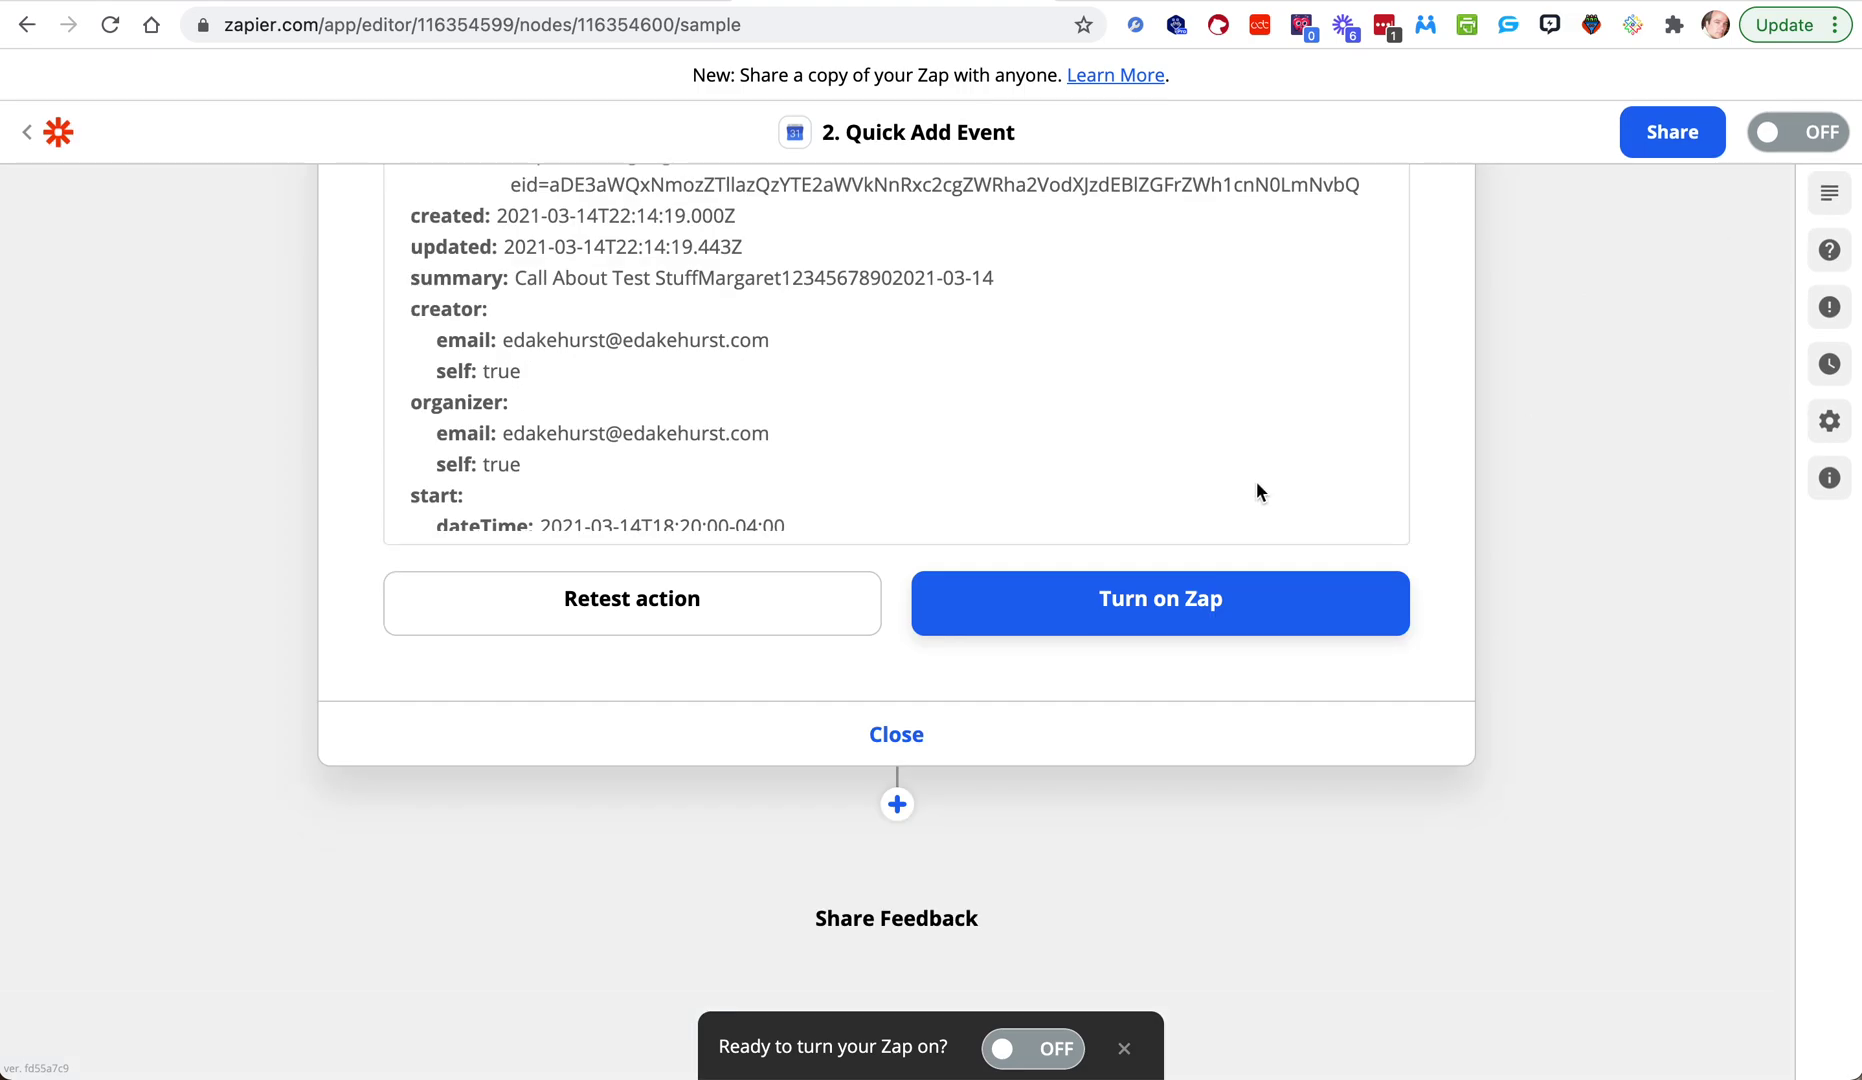
click(1114, 605)
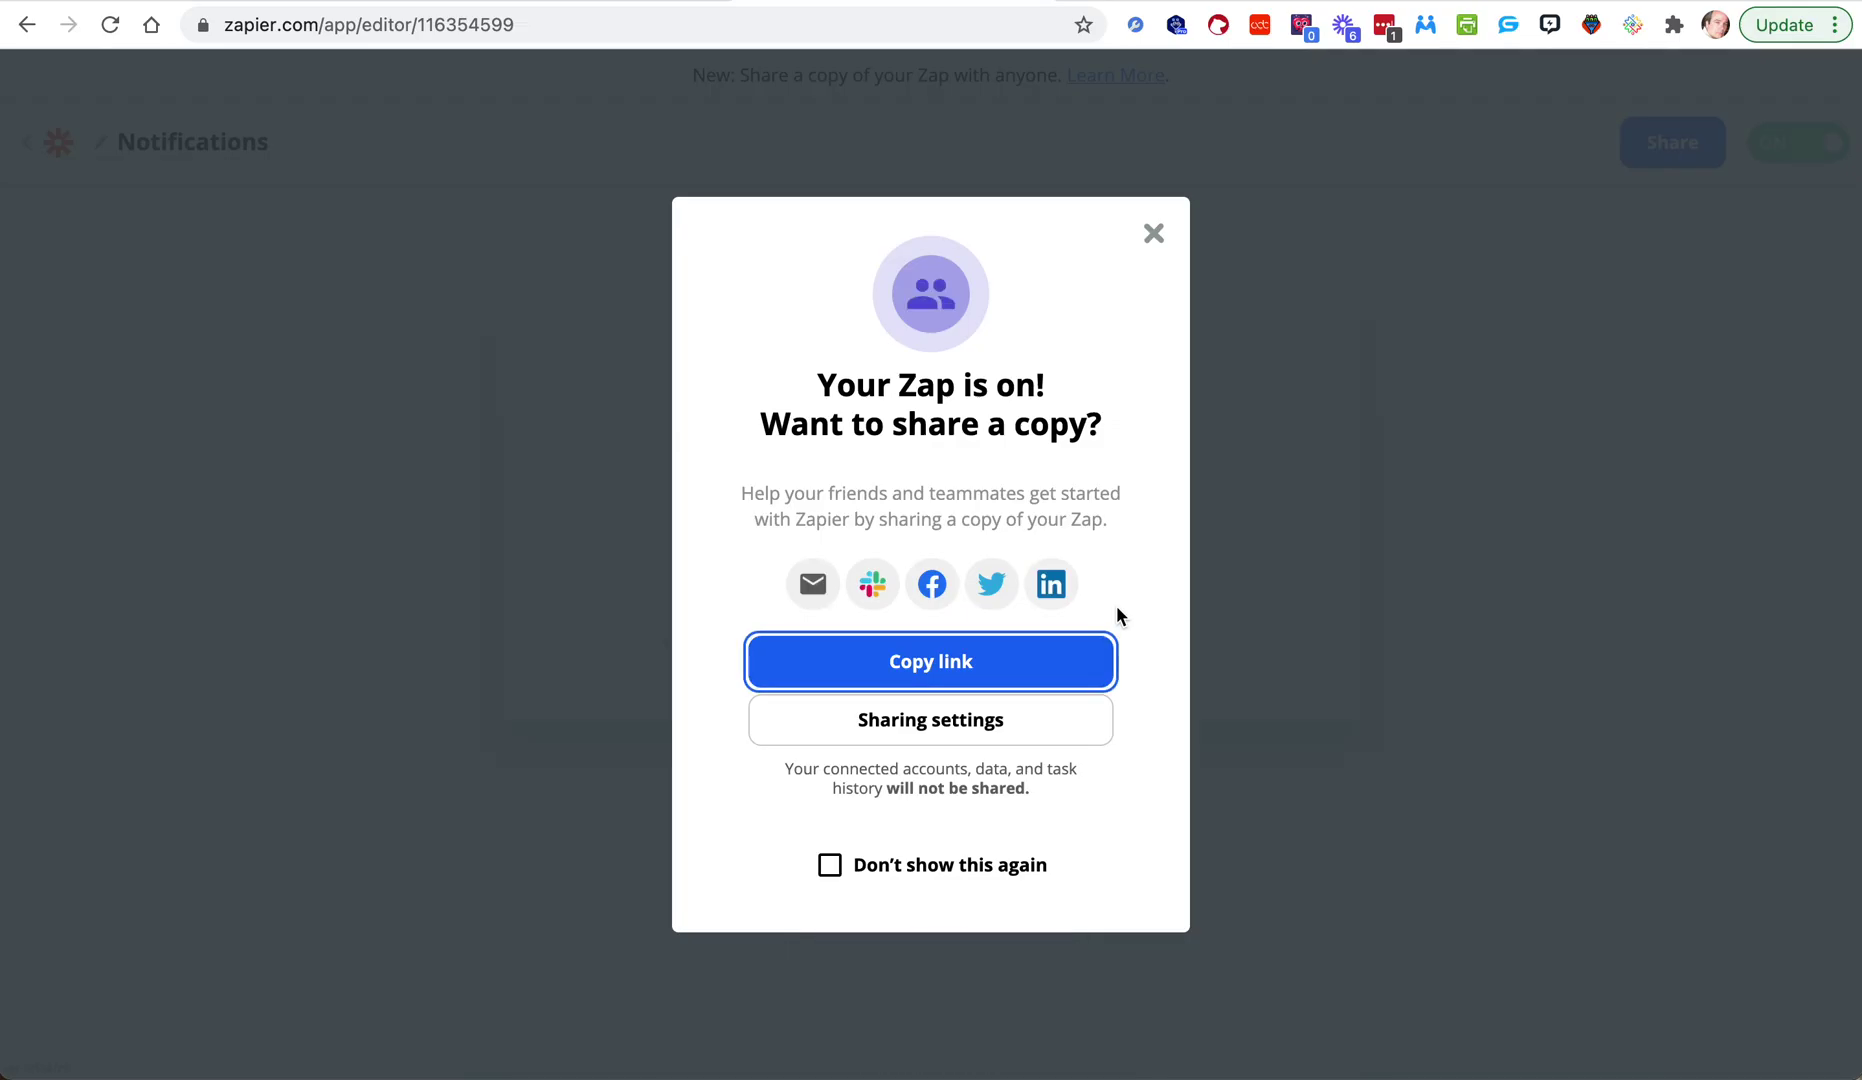
click(1152, 233)
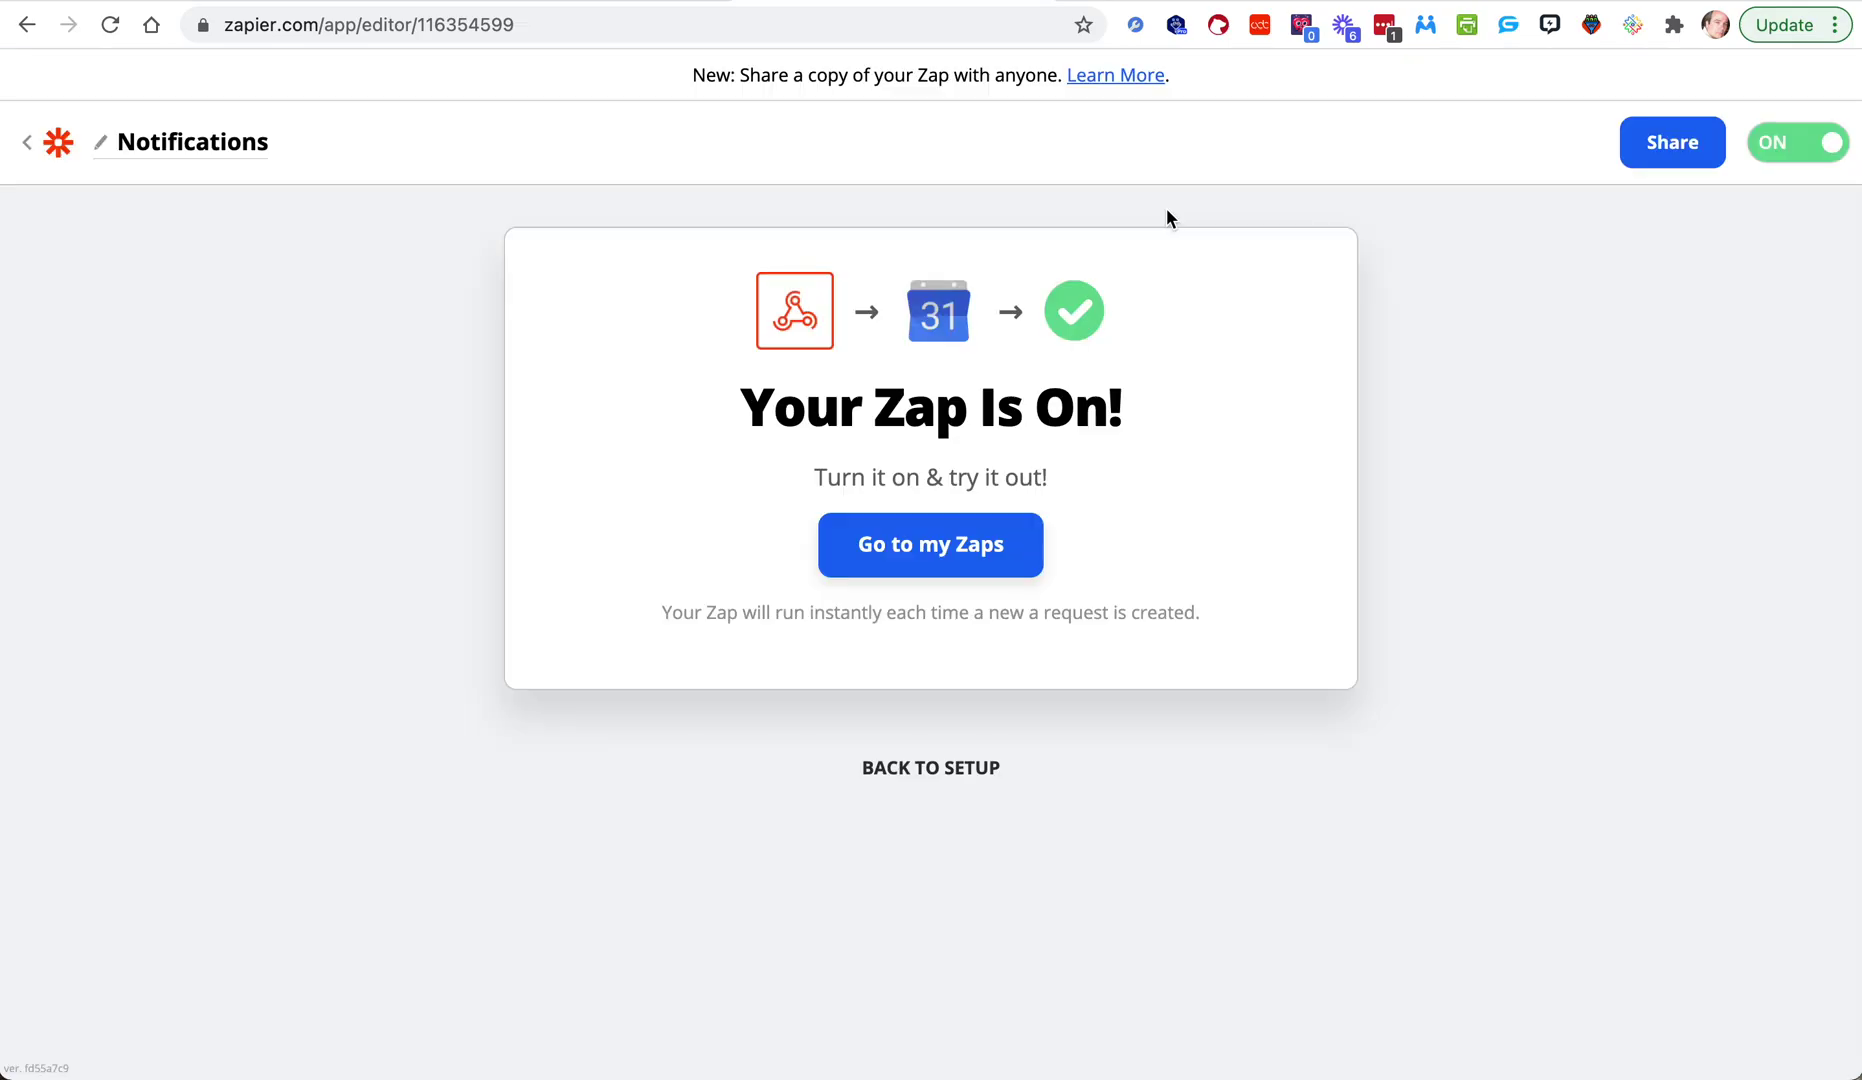
Step: Go back to the Zap's setup and add a Chirply.io action after the Google Calendar step
click(946, 772)
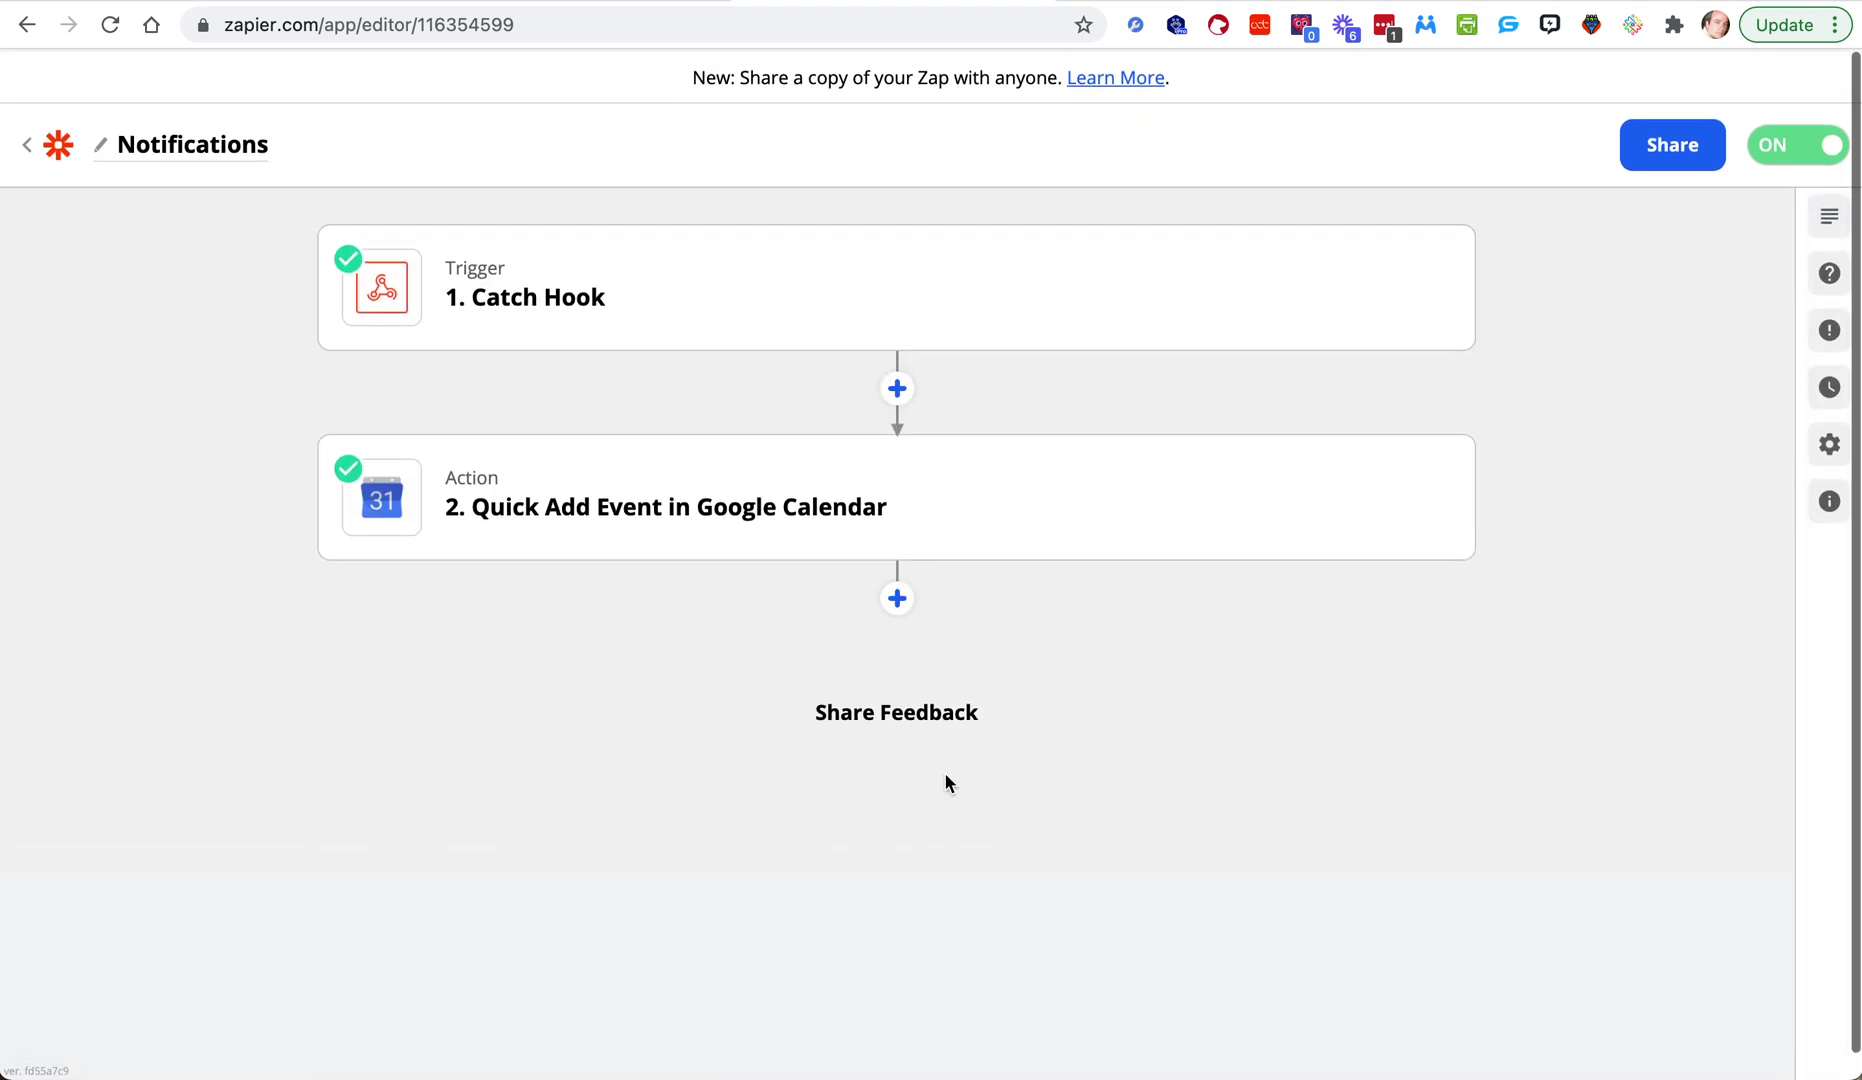
click(897, 596)
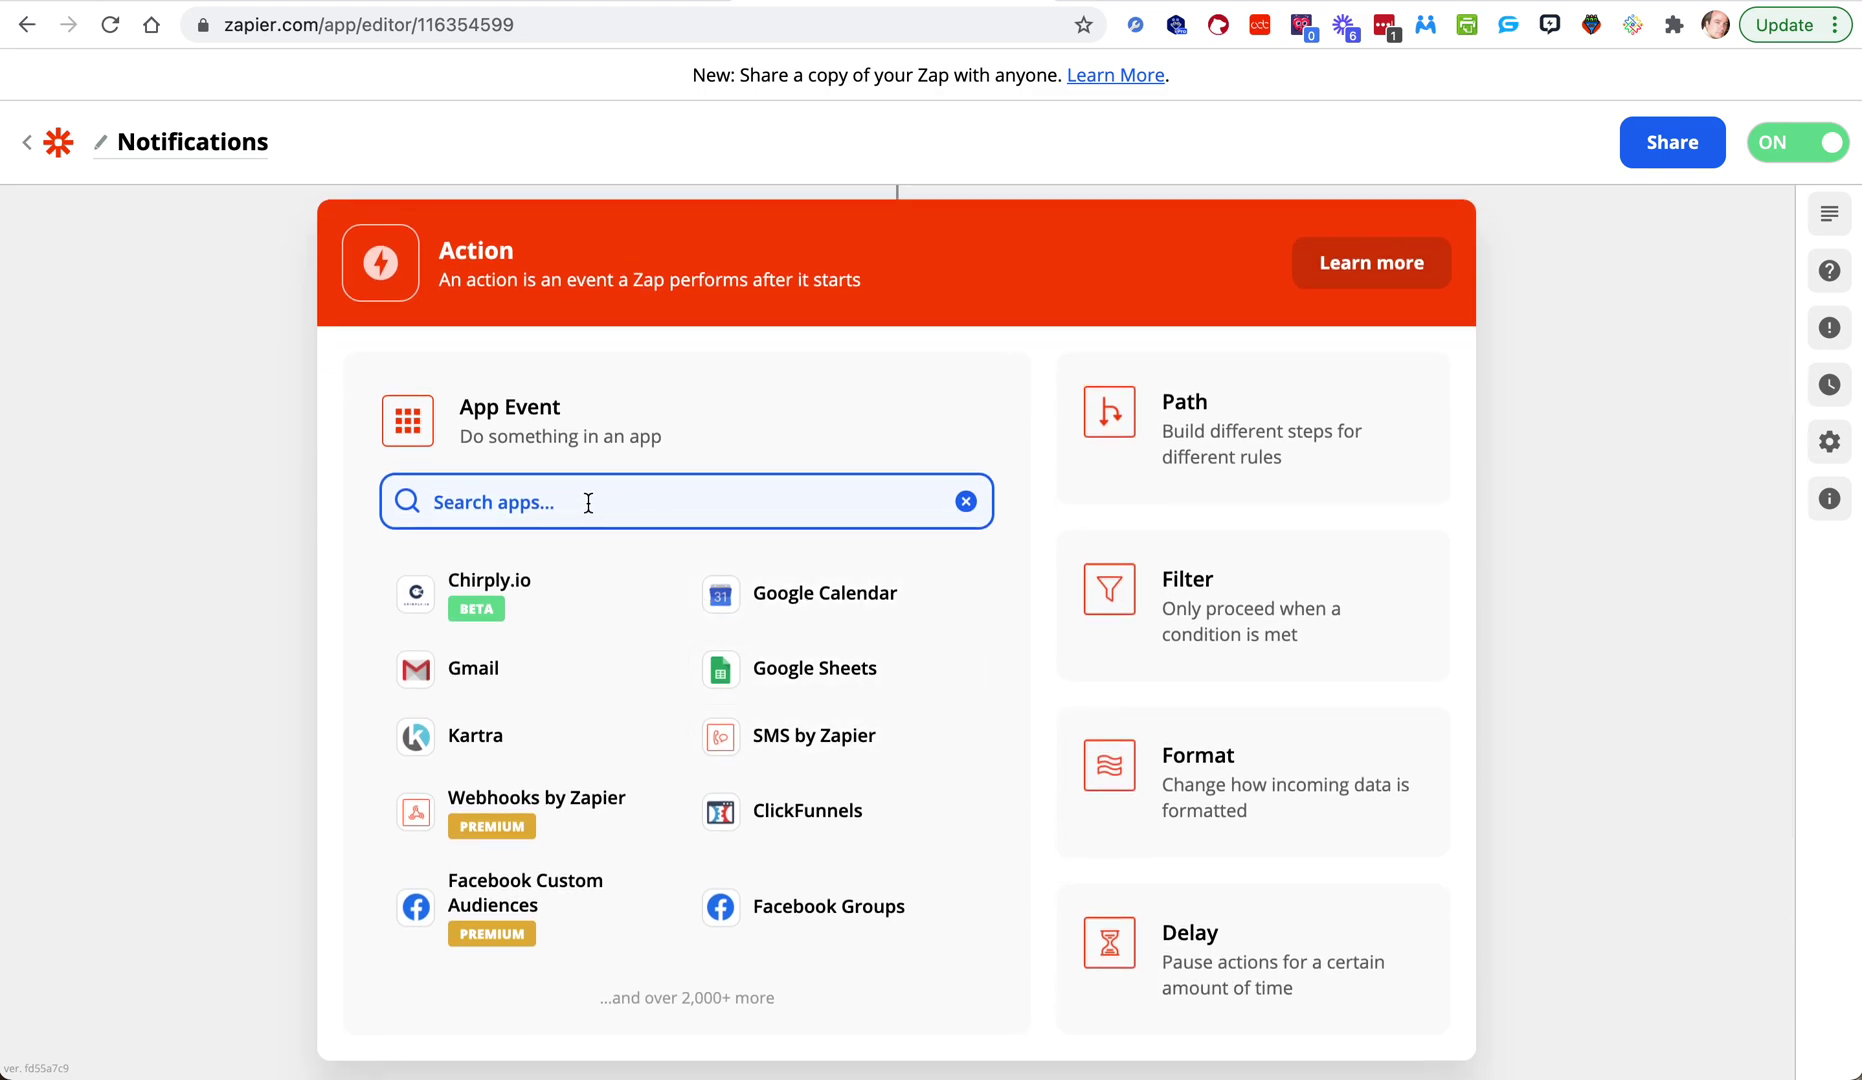
click(511, 590)
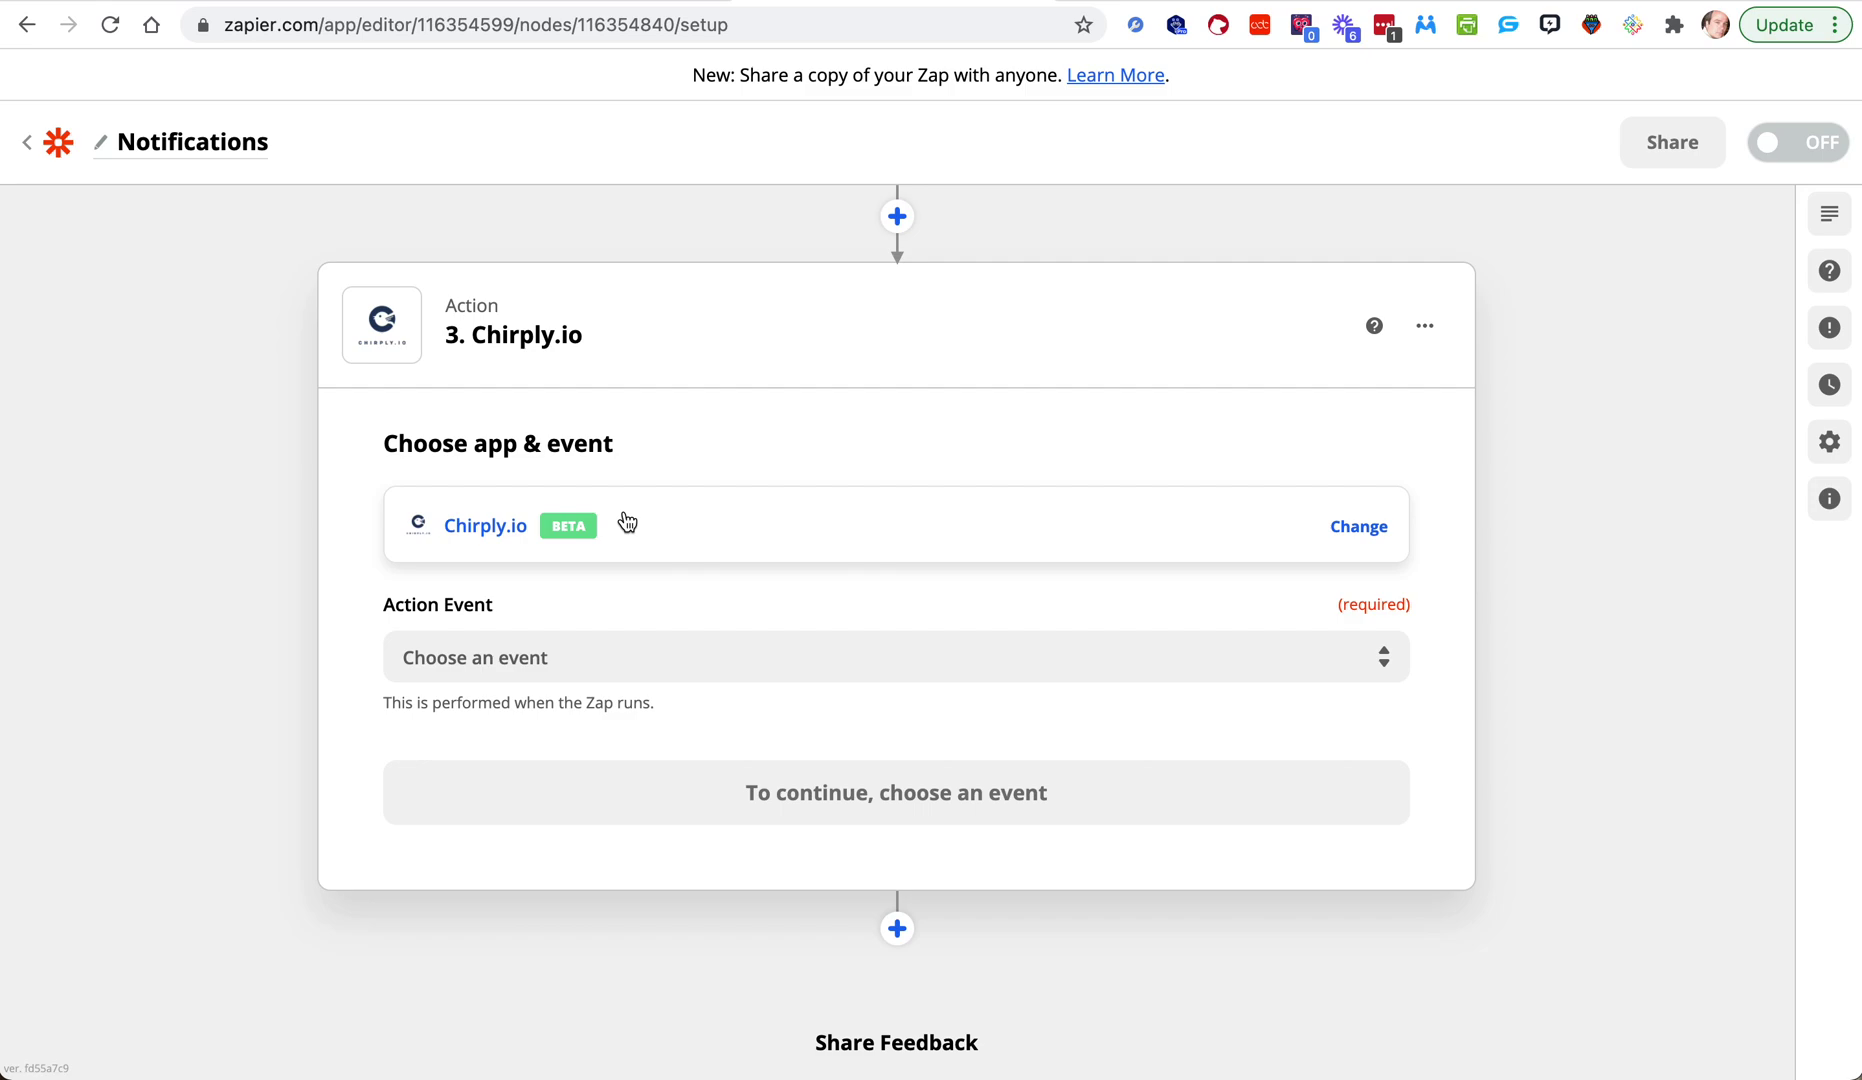
Step: Change the third action's app to SMS by Zapier, choose the Send SMS event and continue
click(752, 520)
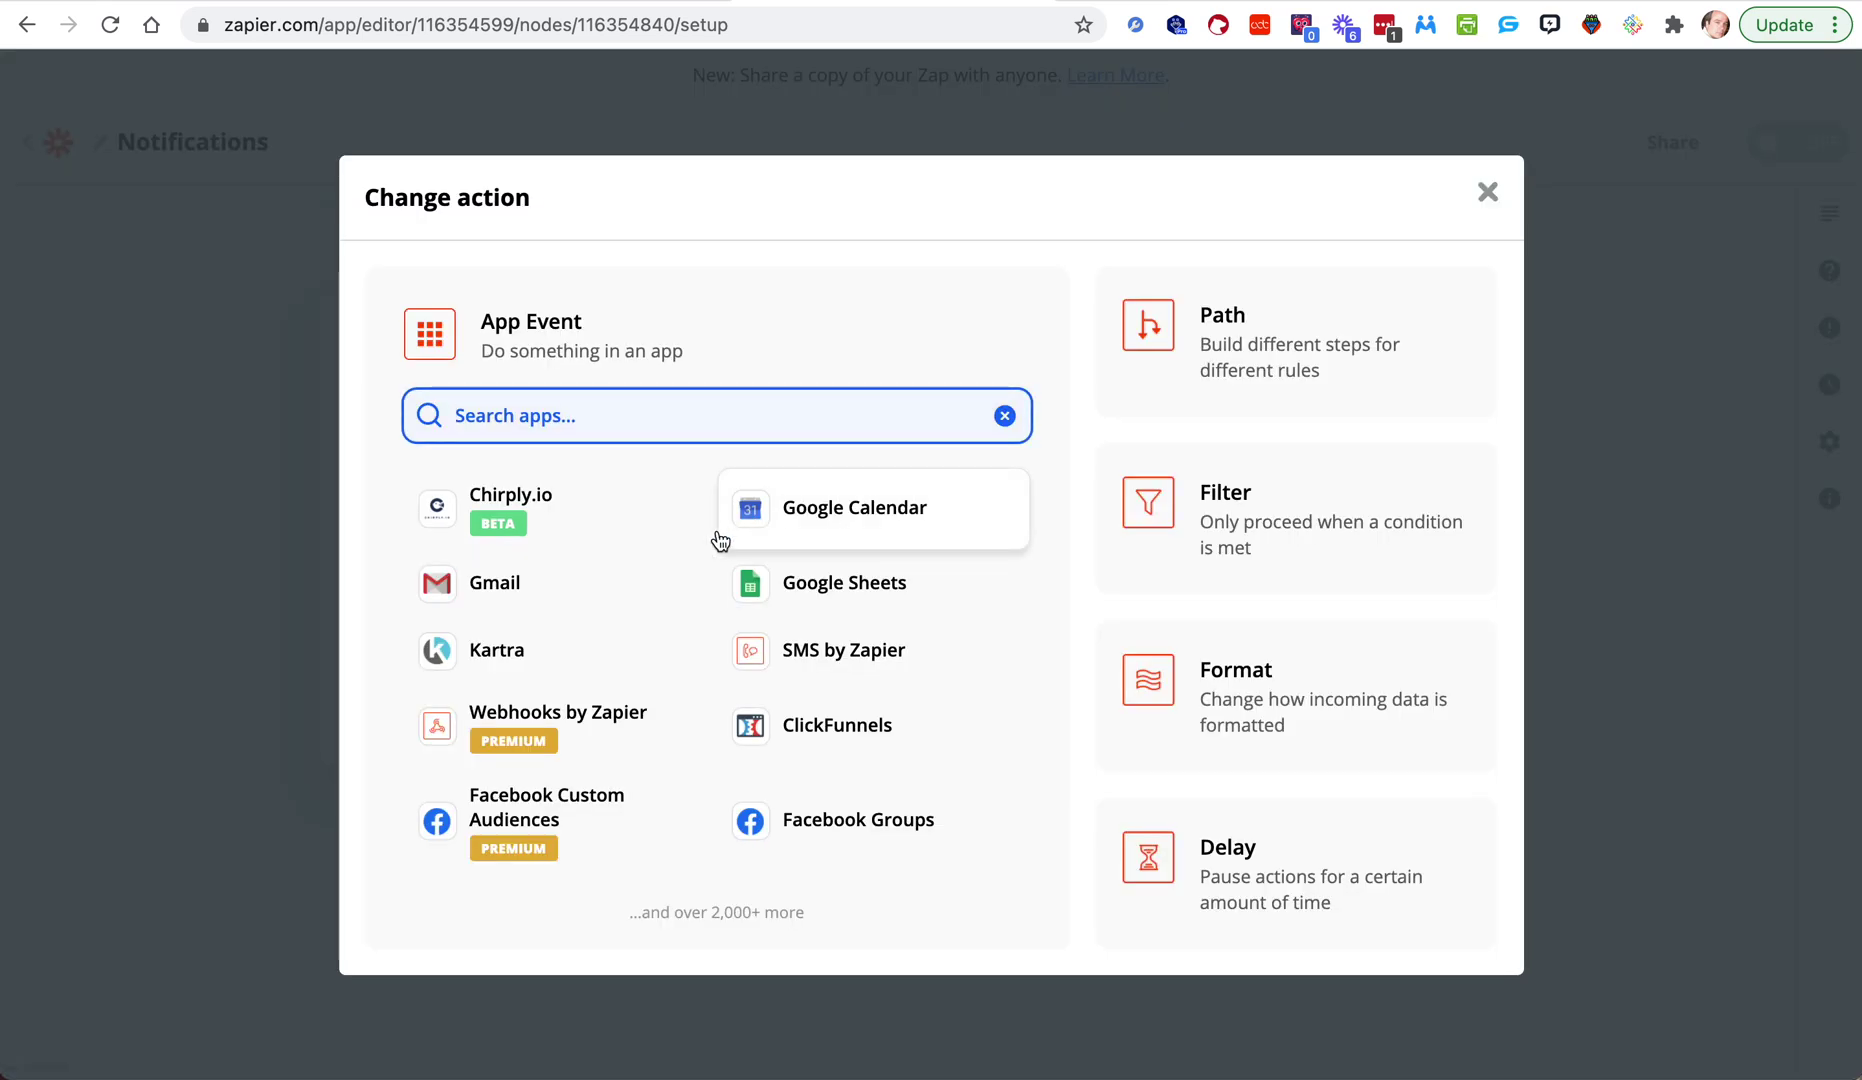
text(sms)
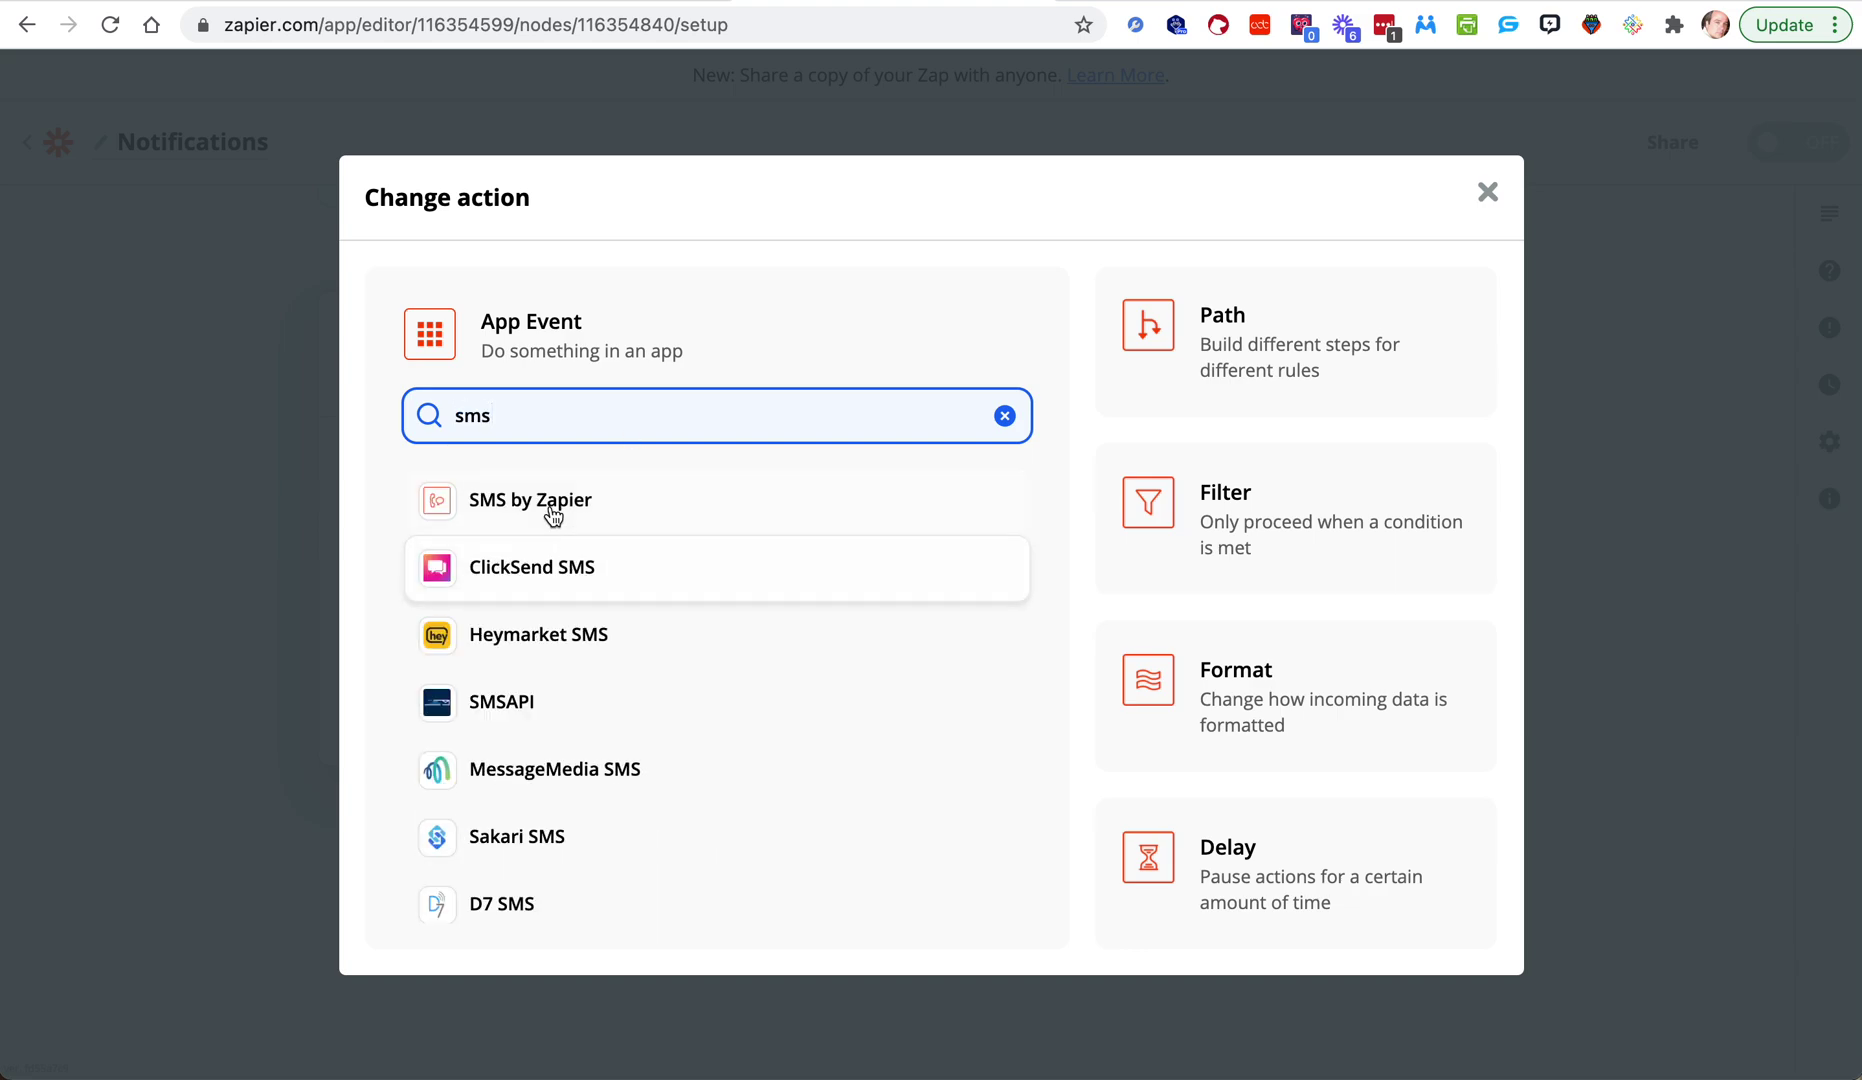
click(665, 507)
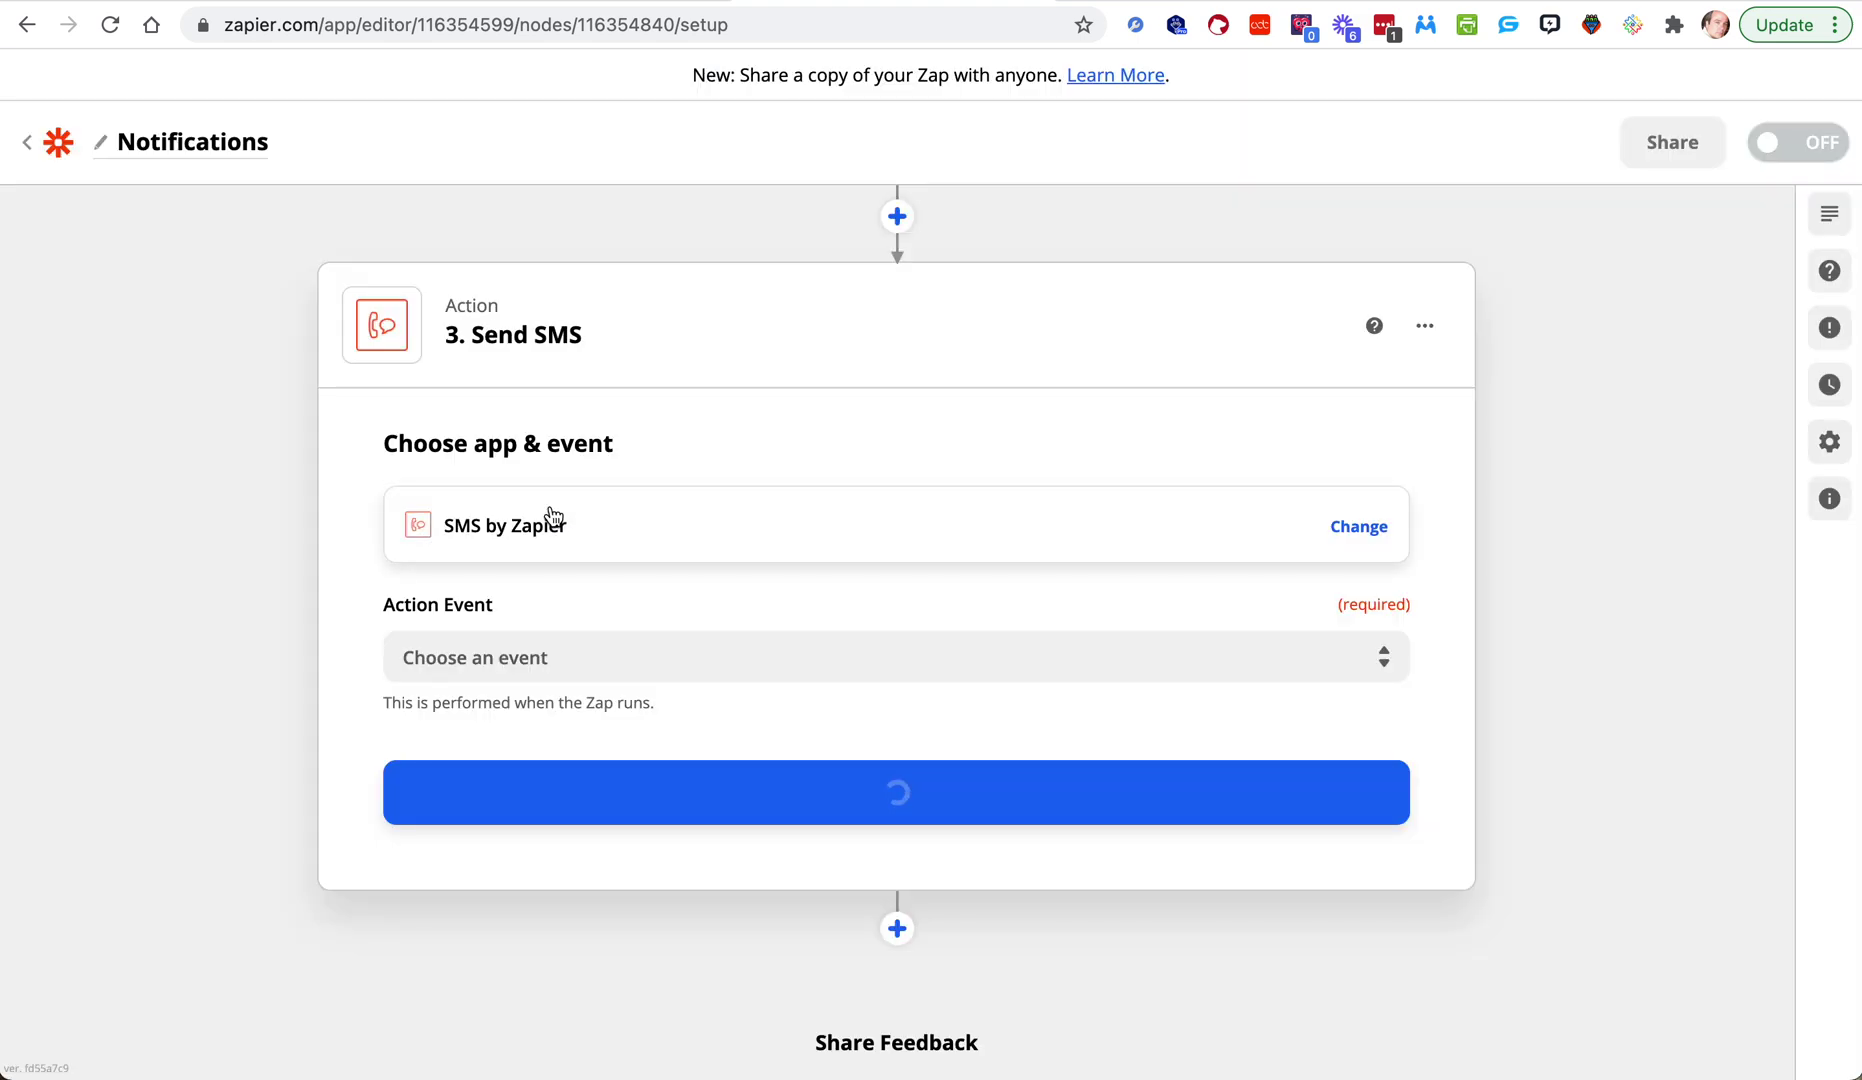
click(484, 665)
scroll(230, 791, down, 1)
click(490, 665)
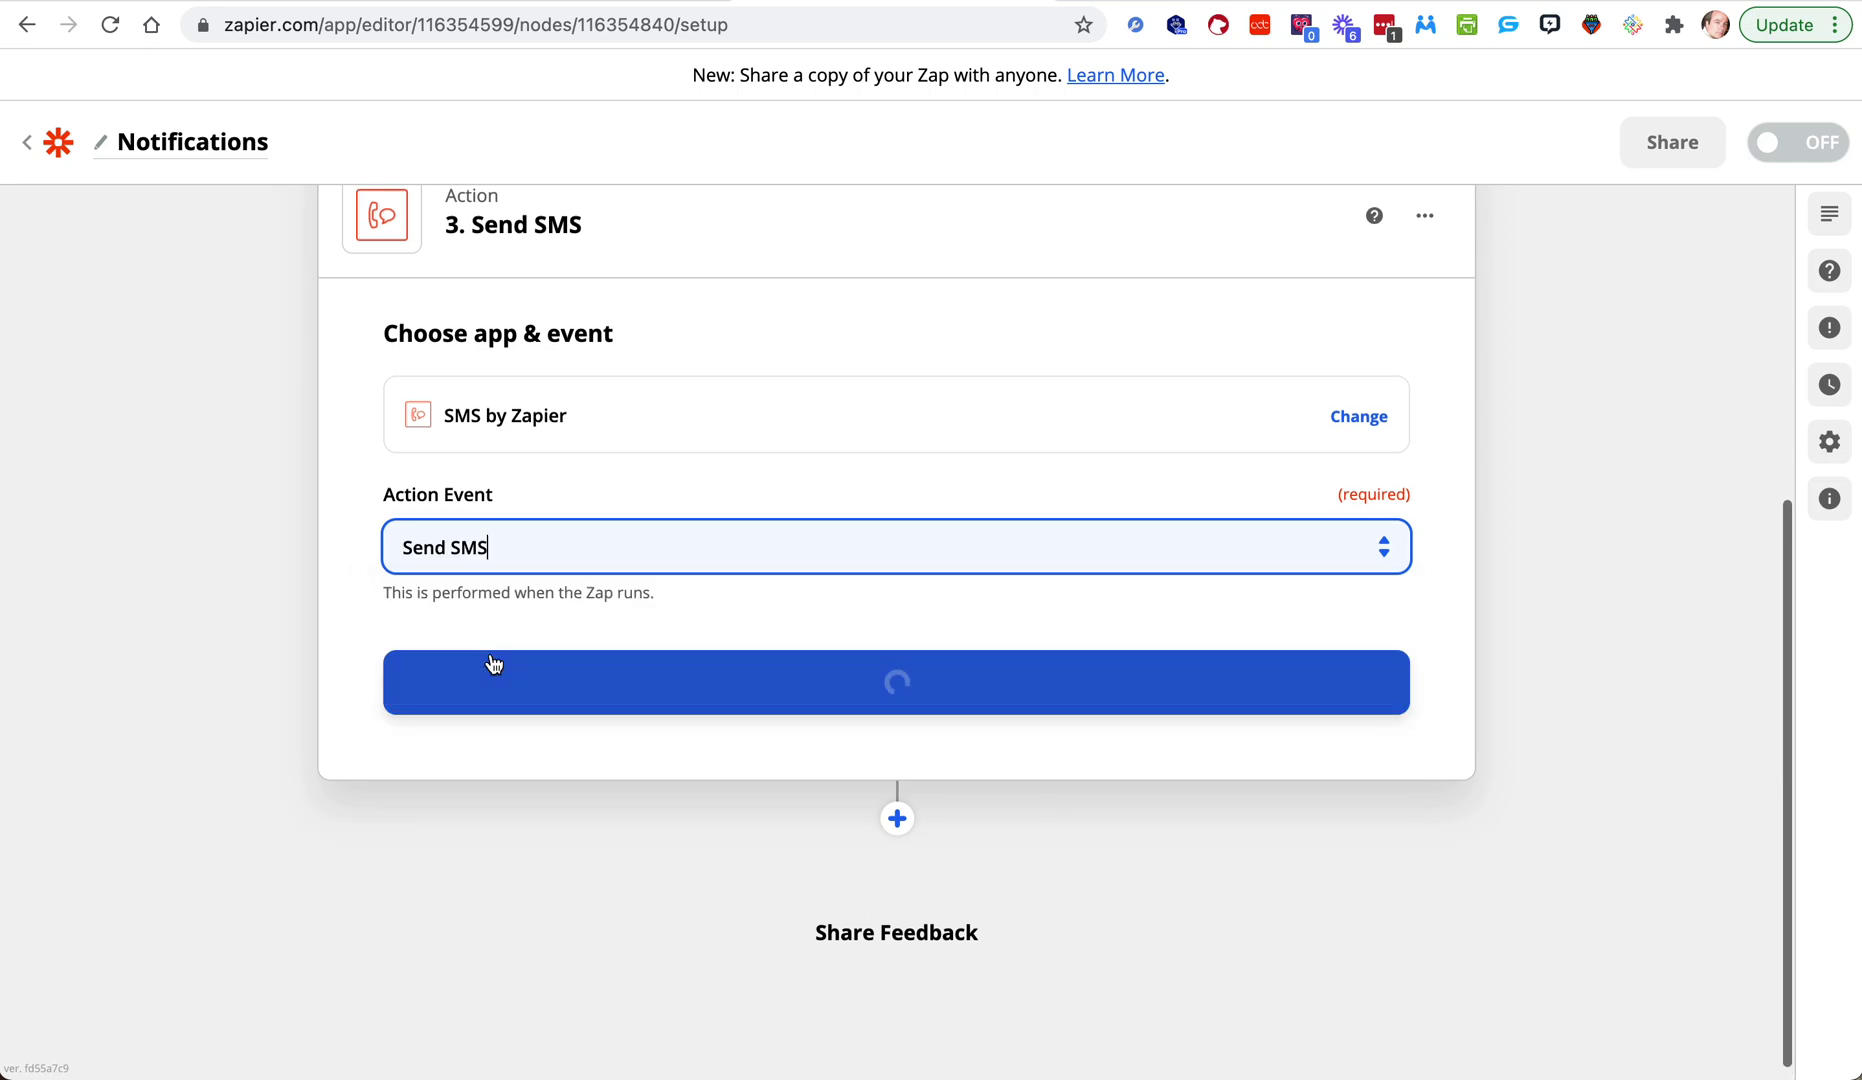
click(910, 670)
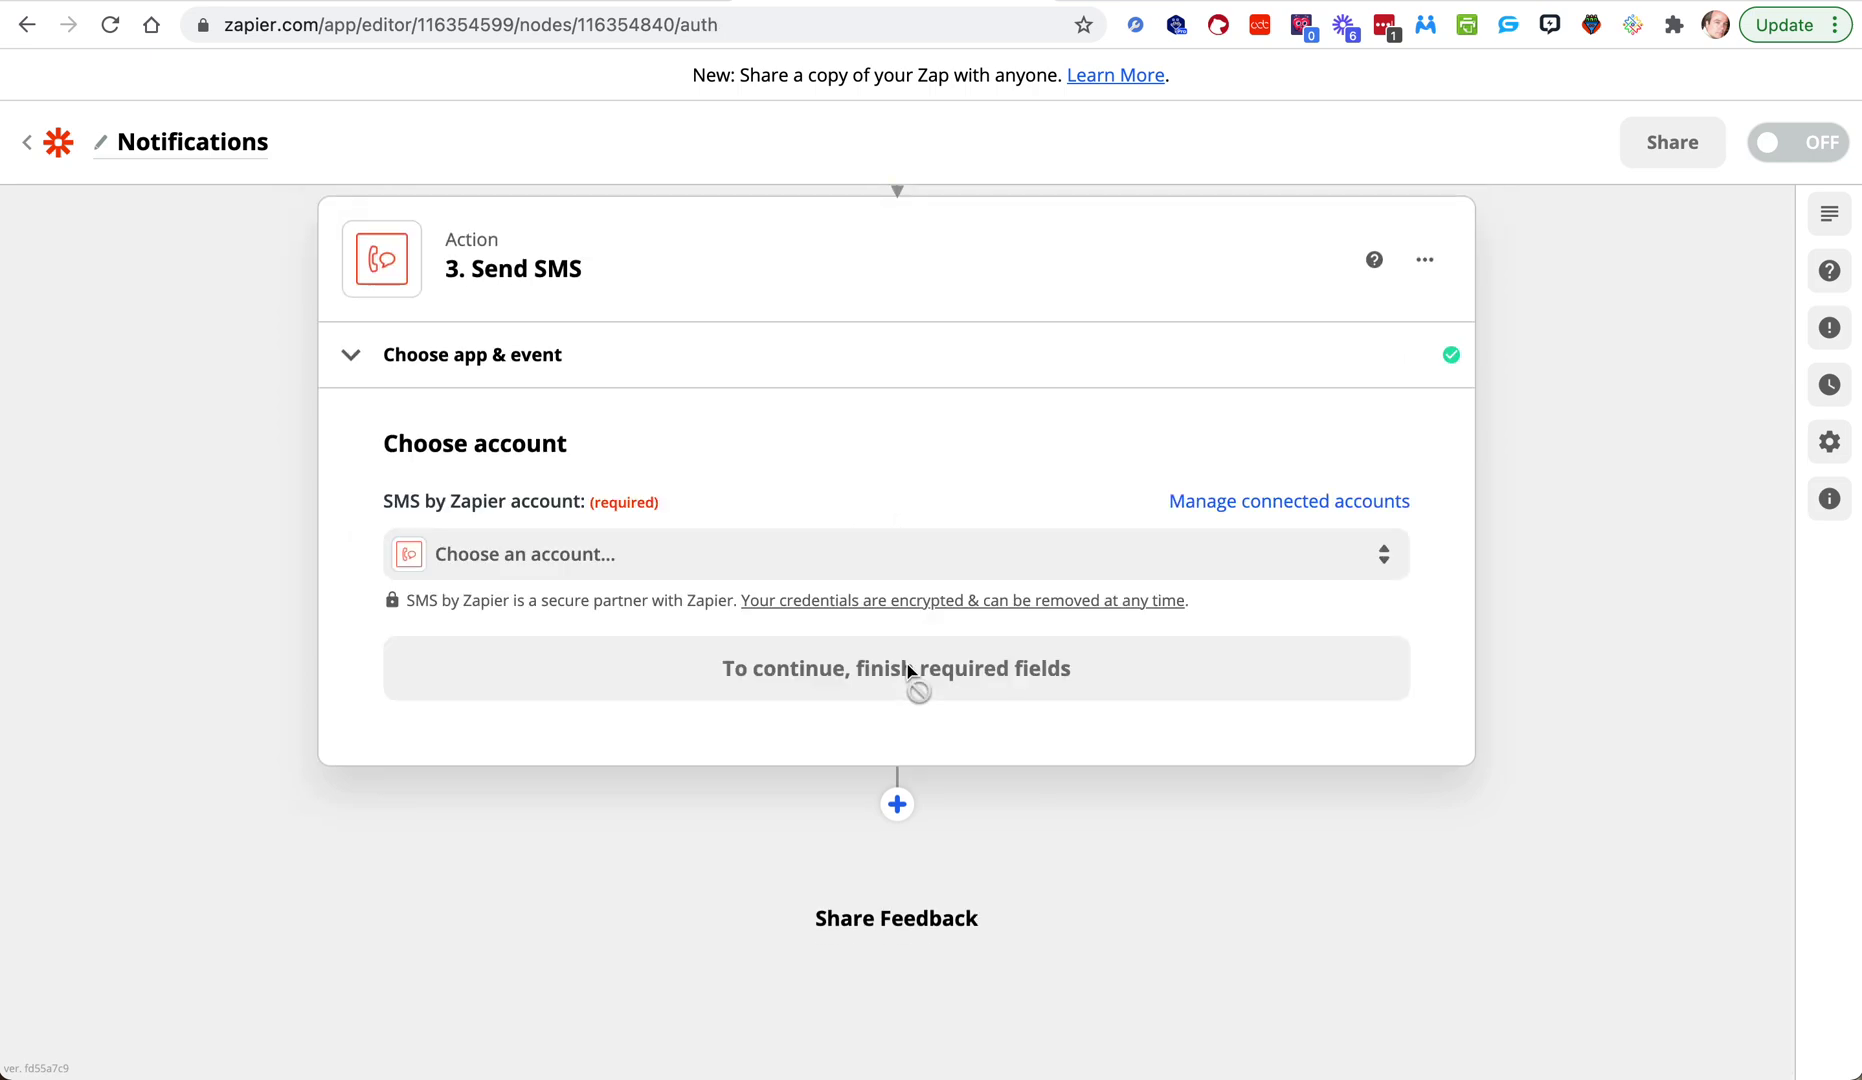
Step: Select the connected SMS account for the Send SMS action and continue to the action setup
click(711, 549)
click(487, 778)
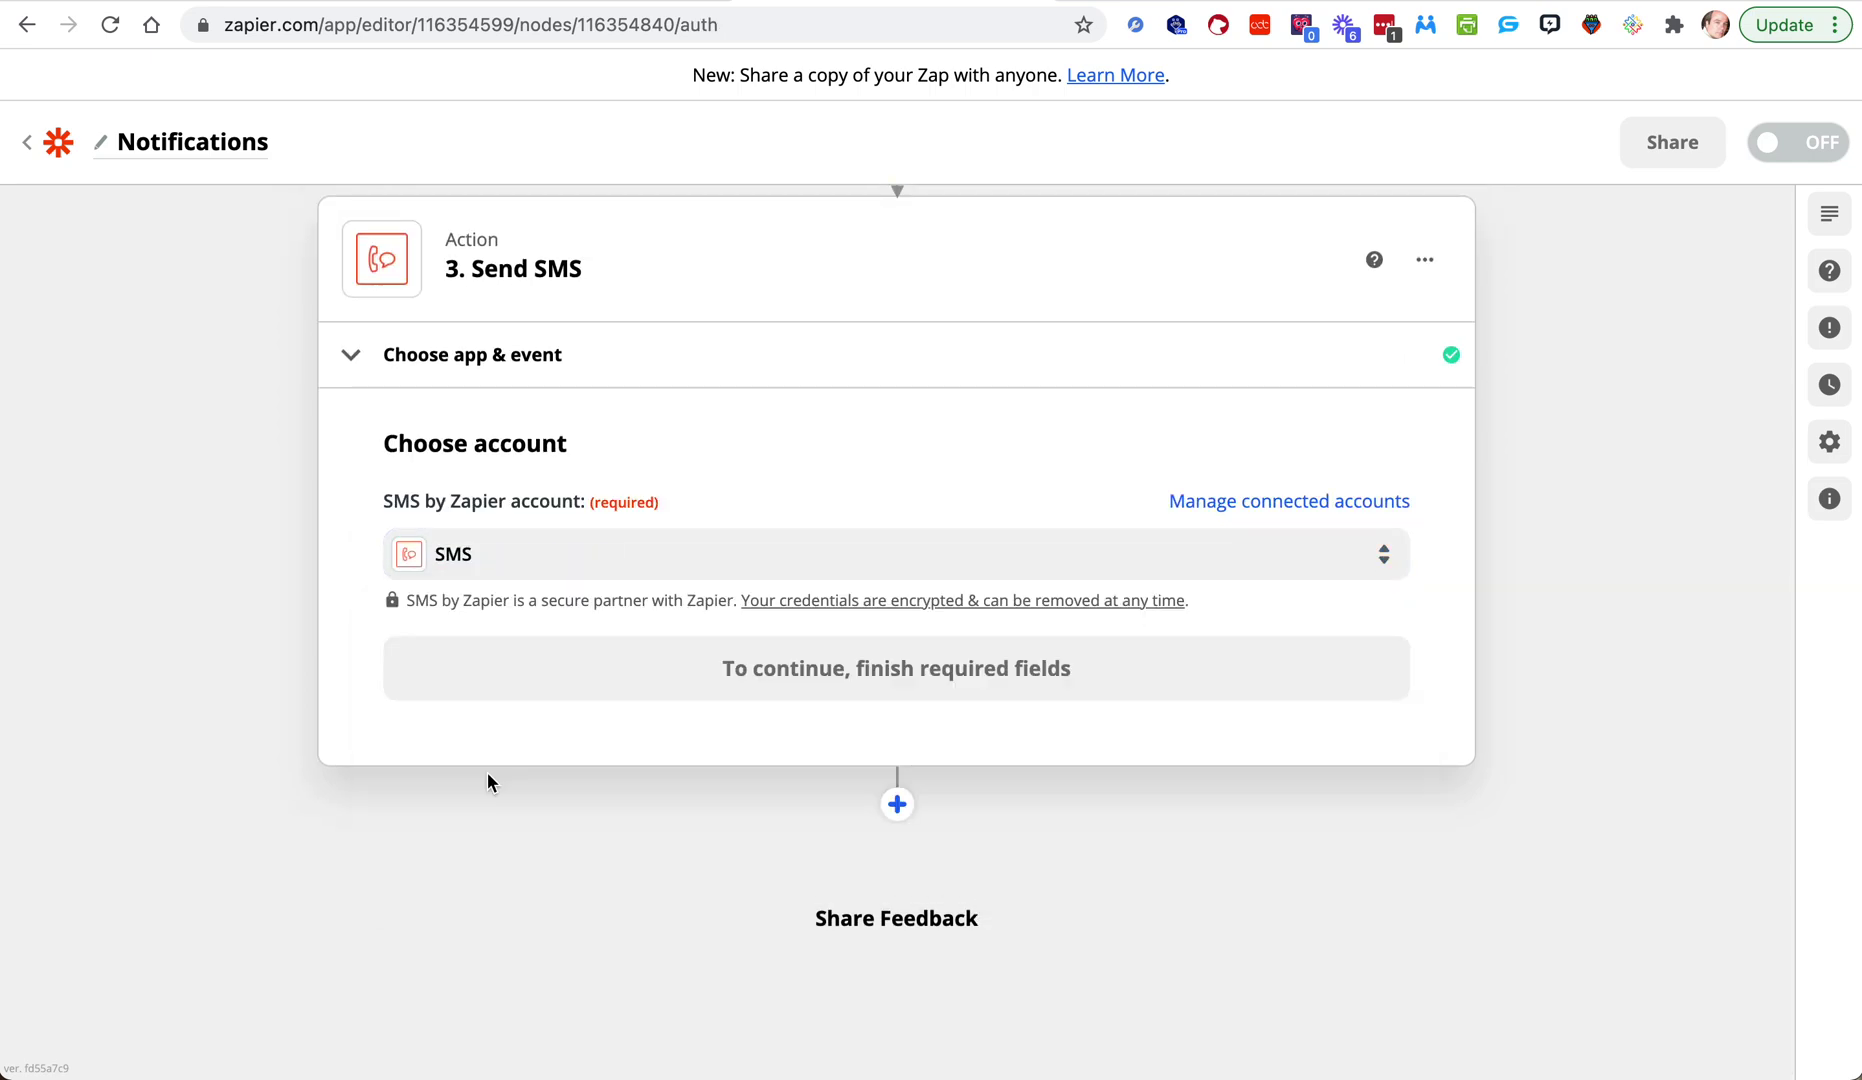
click(520, 688)
scroll(246, 760, down, 1)
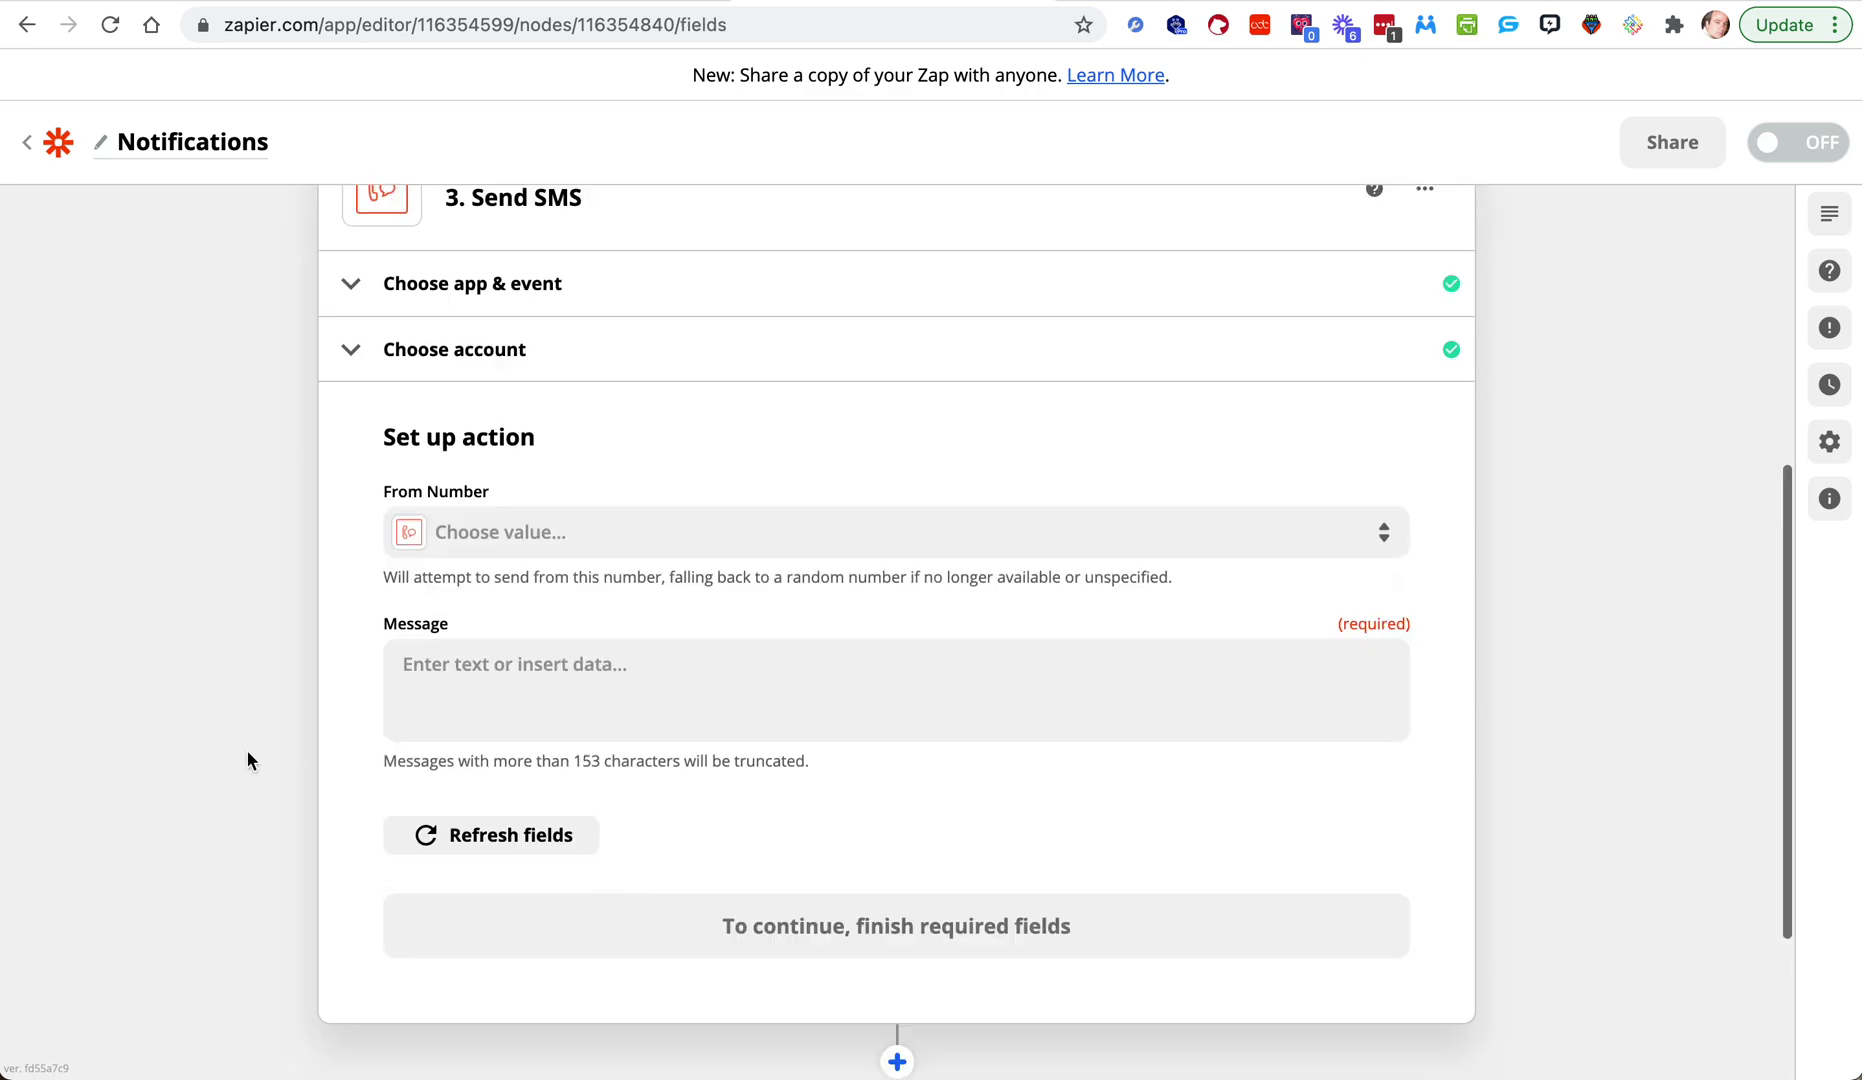
scroll(248, 760, down, 1)
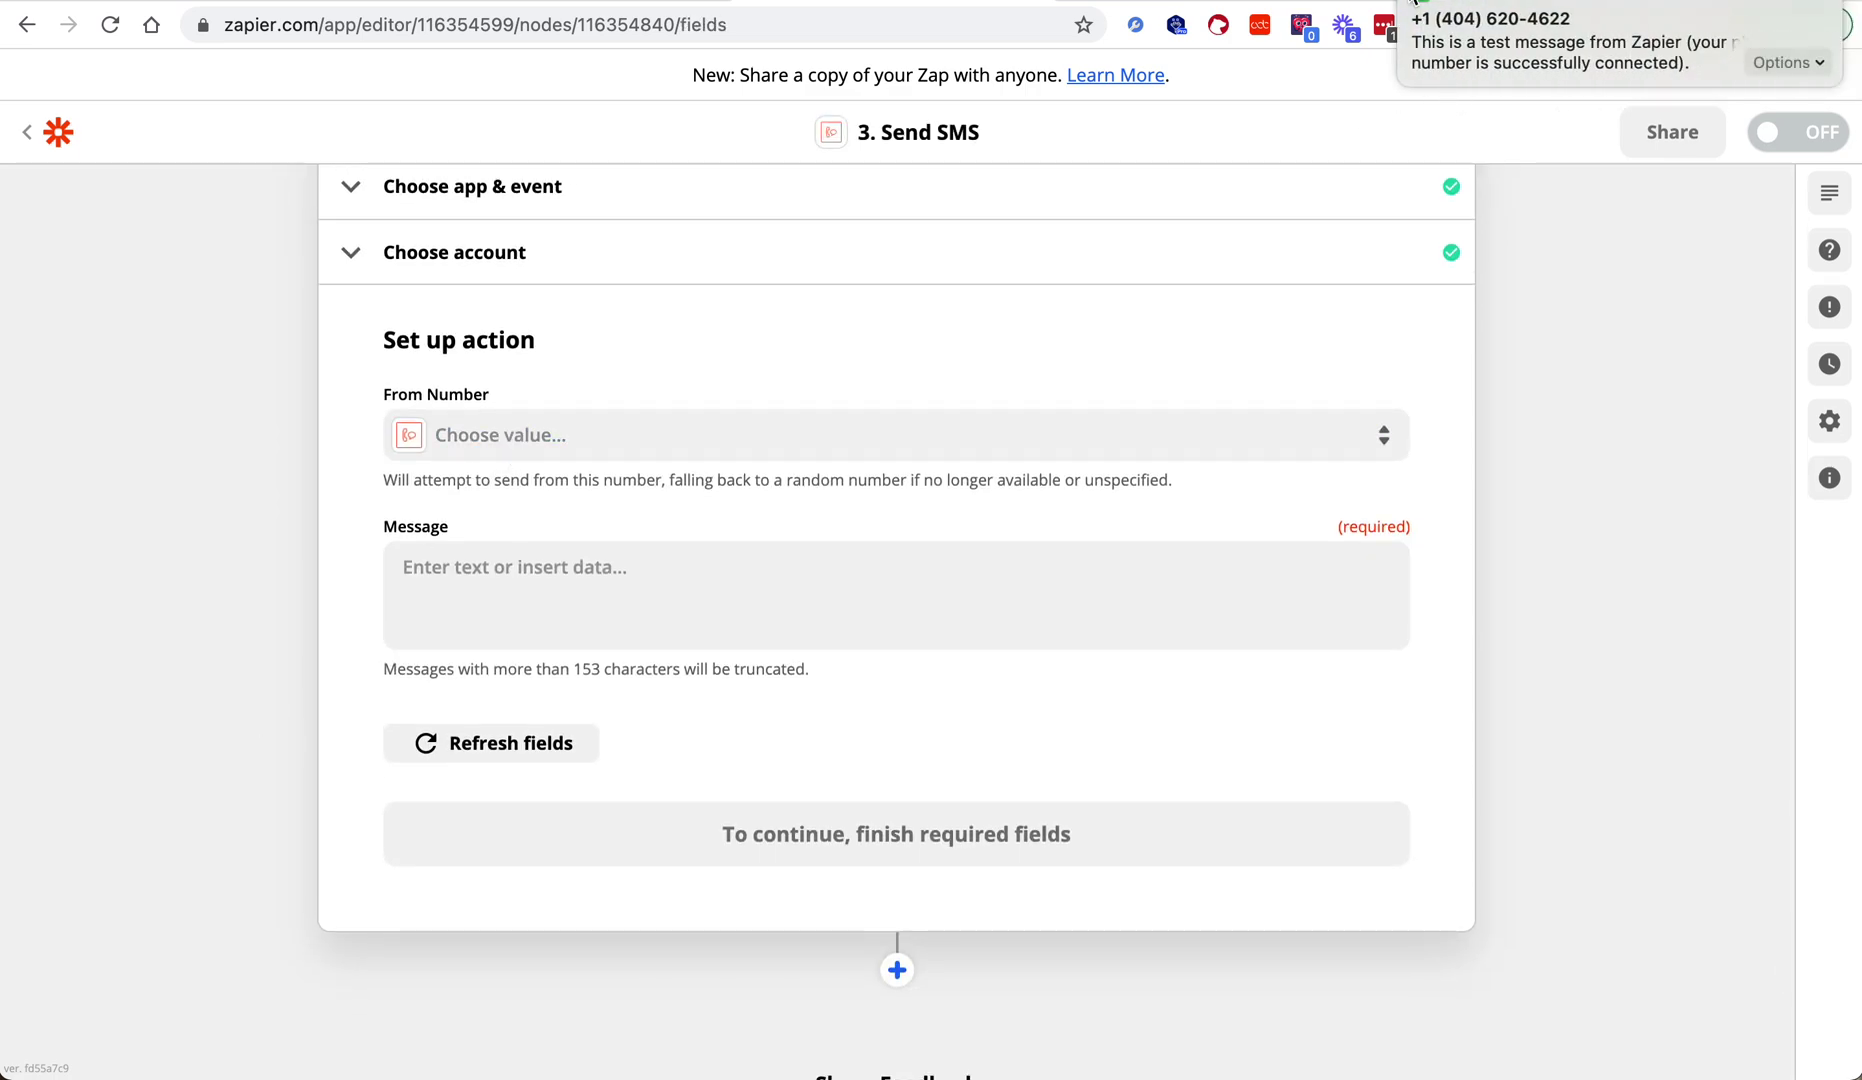
Step: Set the SMS action's From Number to Random
click(581, 434)
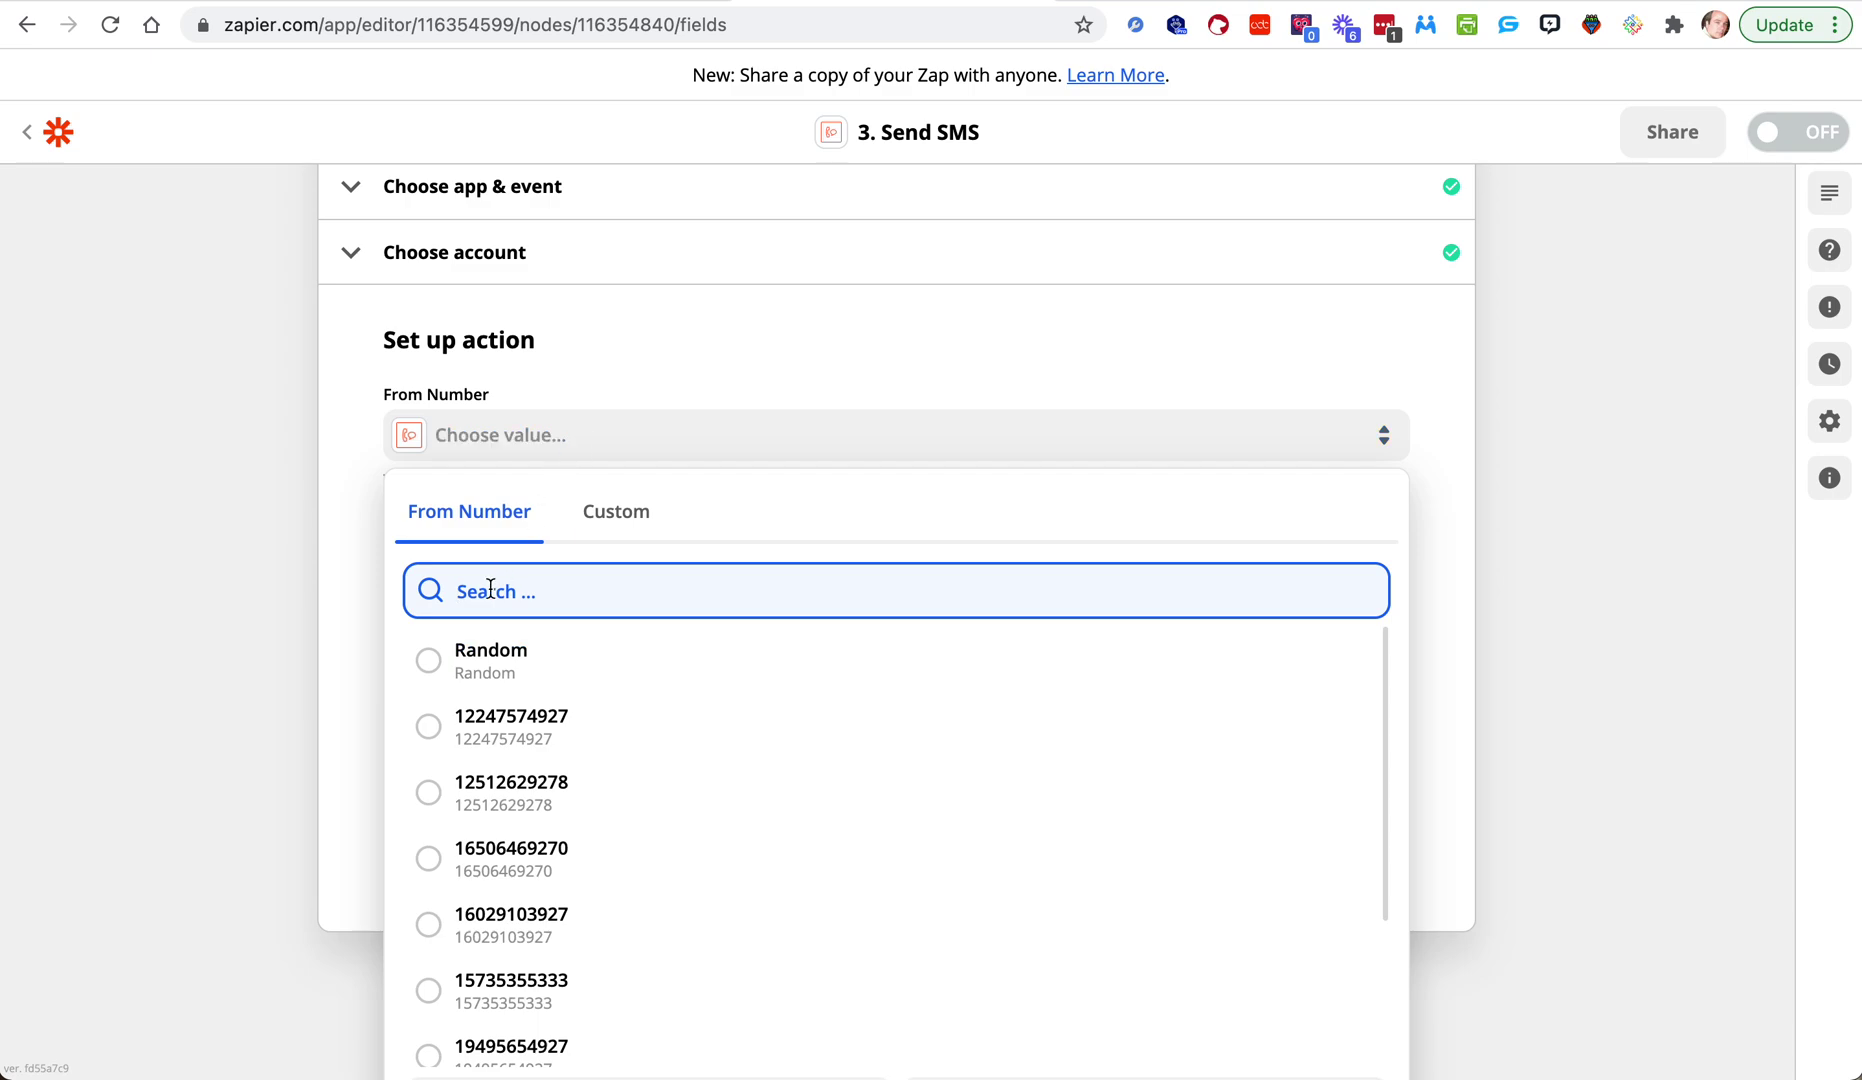
click(516, 655)
scroll(204, 668, down, 1)
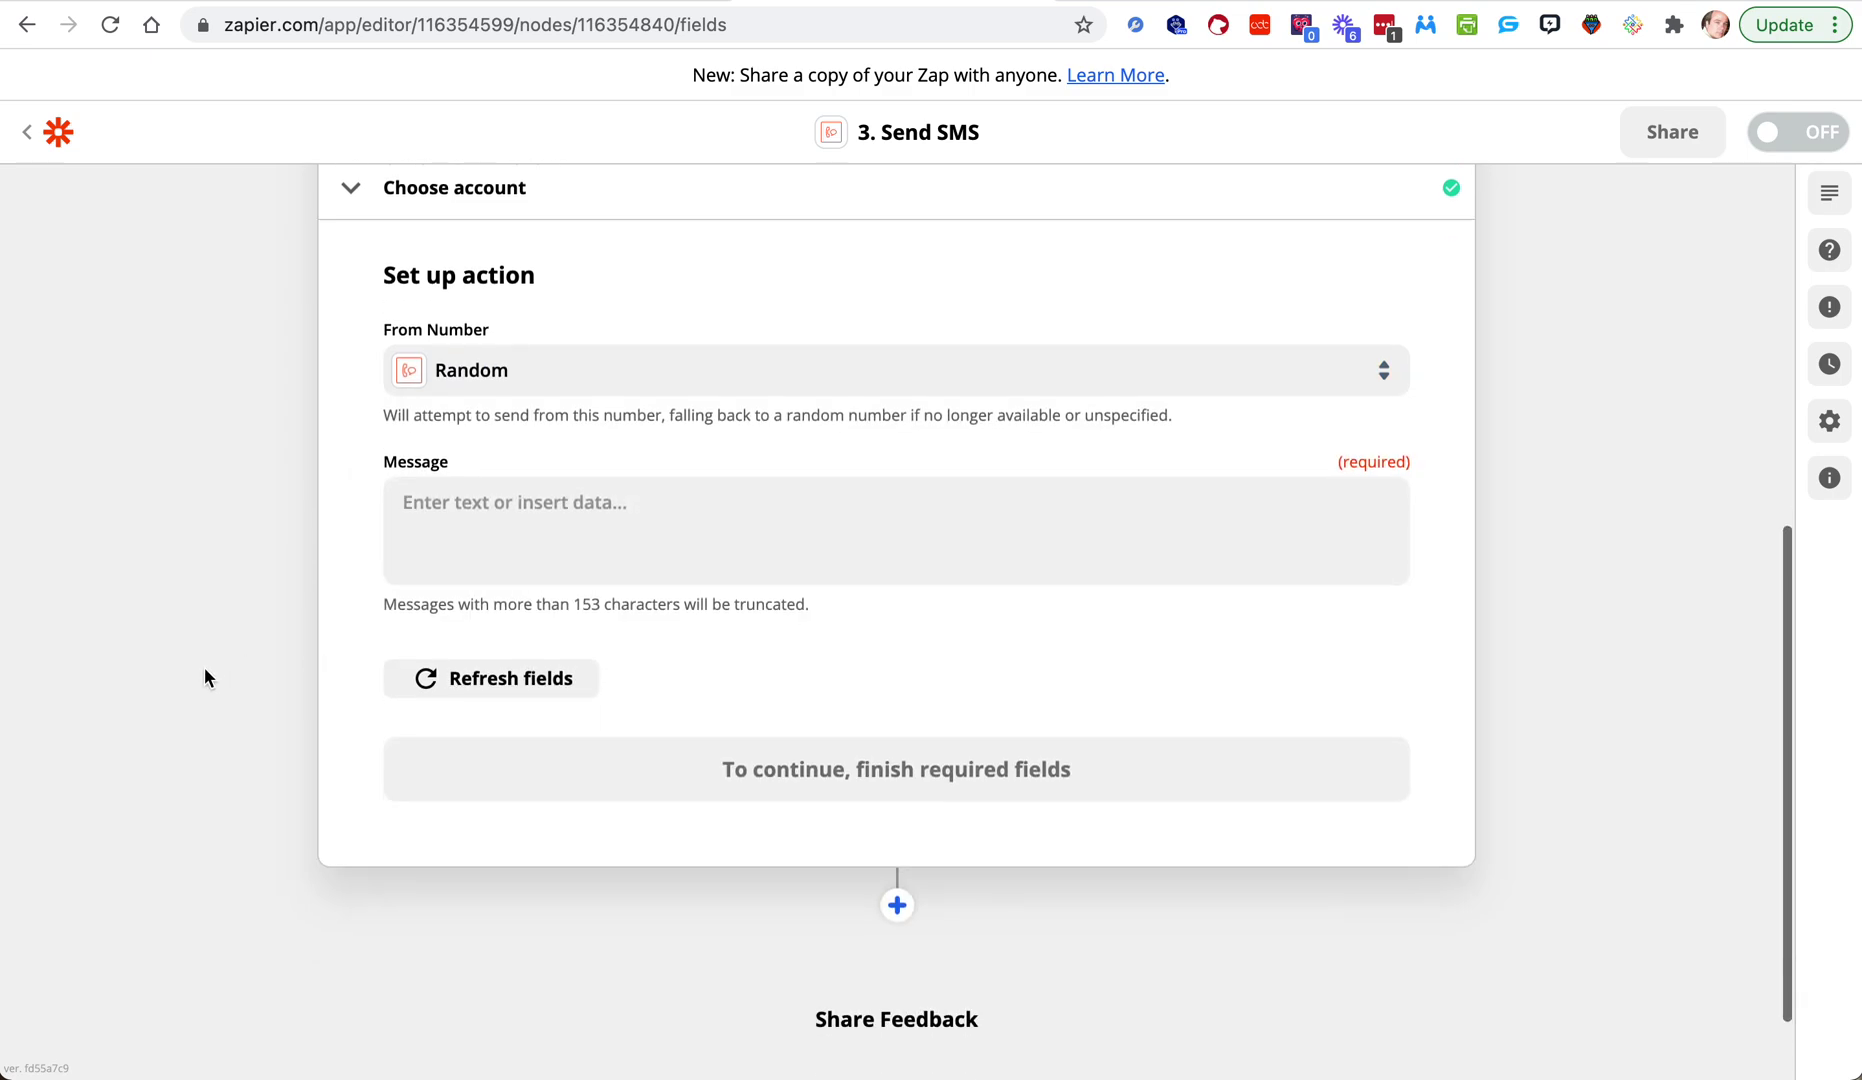
click(467, 543)
text(Domt)
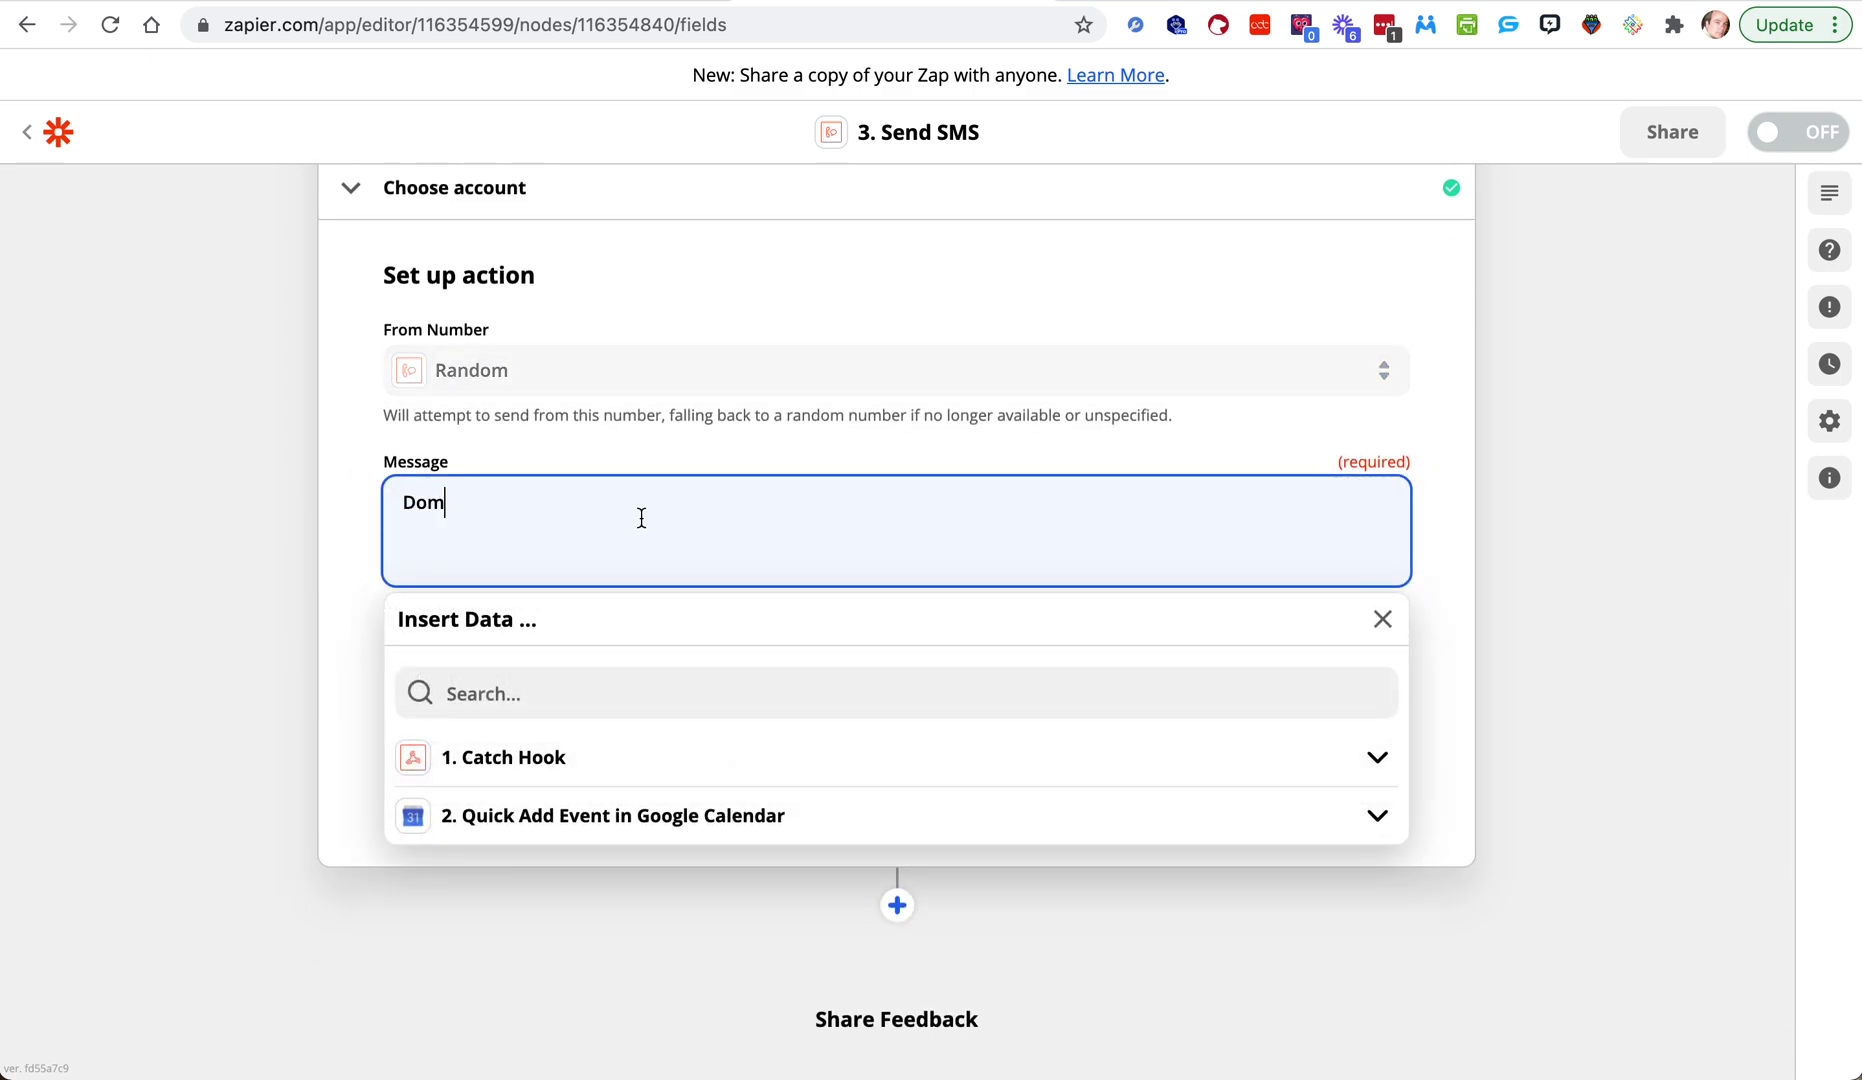
key(BackSpace)
key(BackSpace)
key(BackSpace)
key(BackSpace)
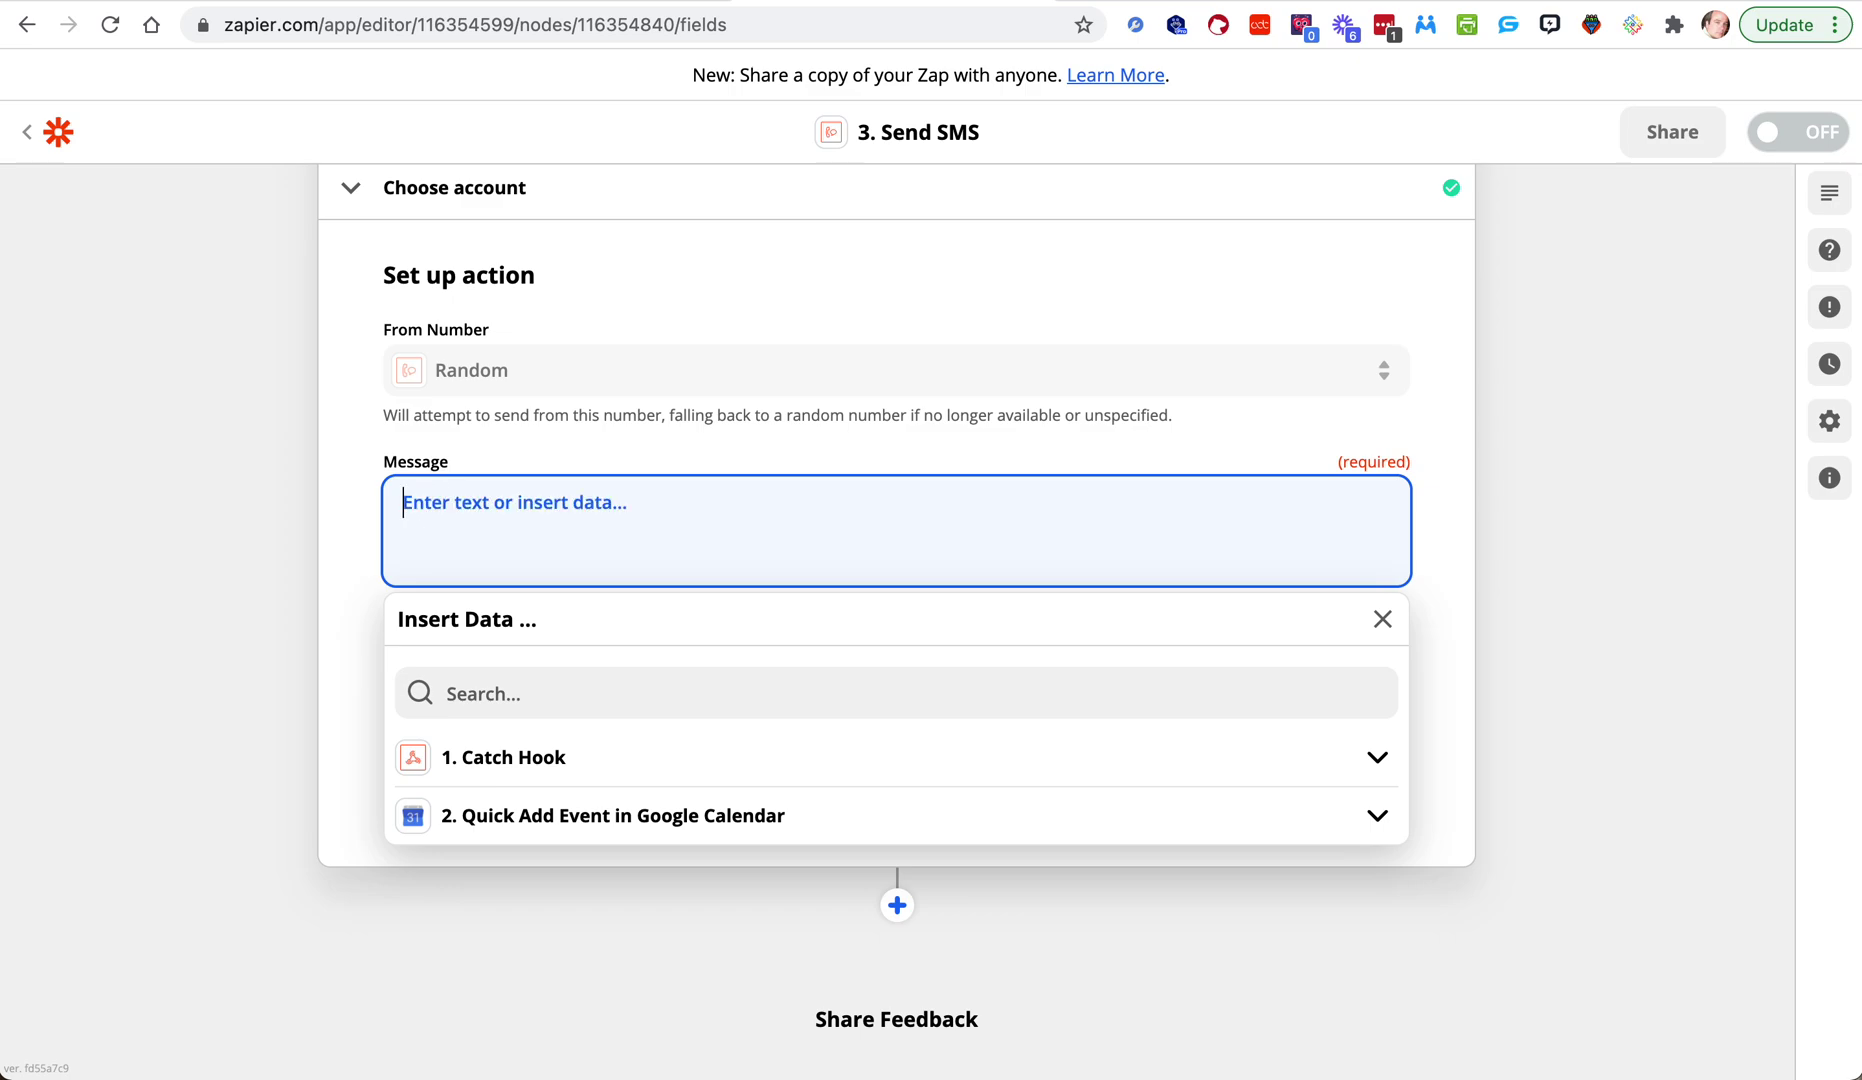
Step: Start the SMS action's Message with the text "Reminder Call"
text(Reninder)
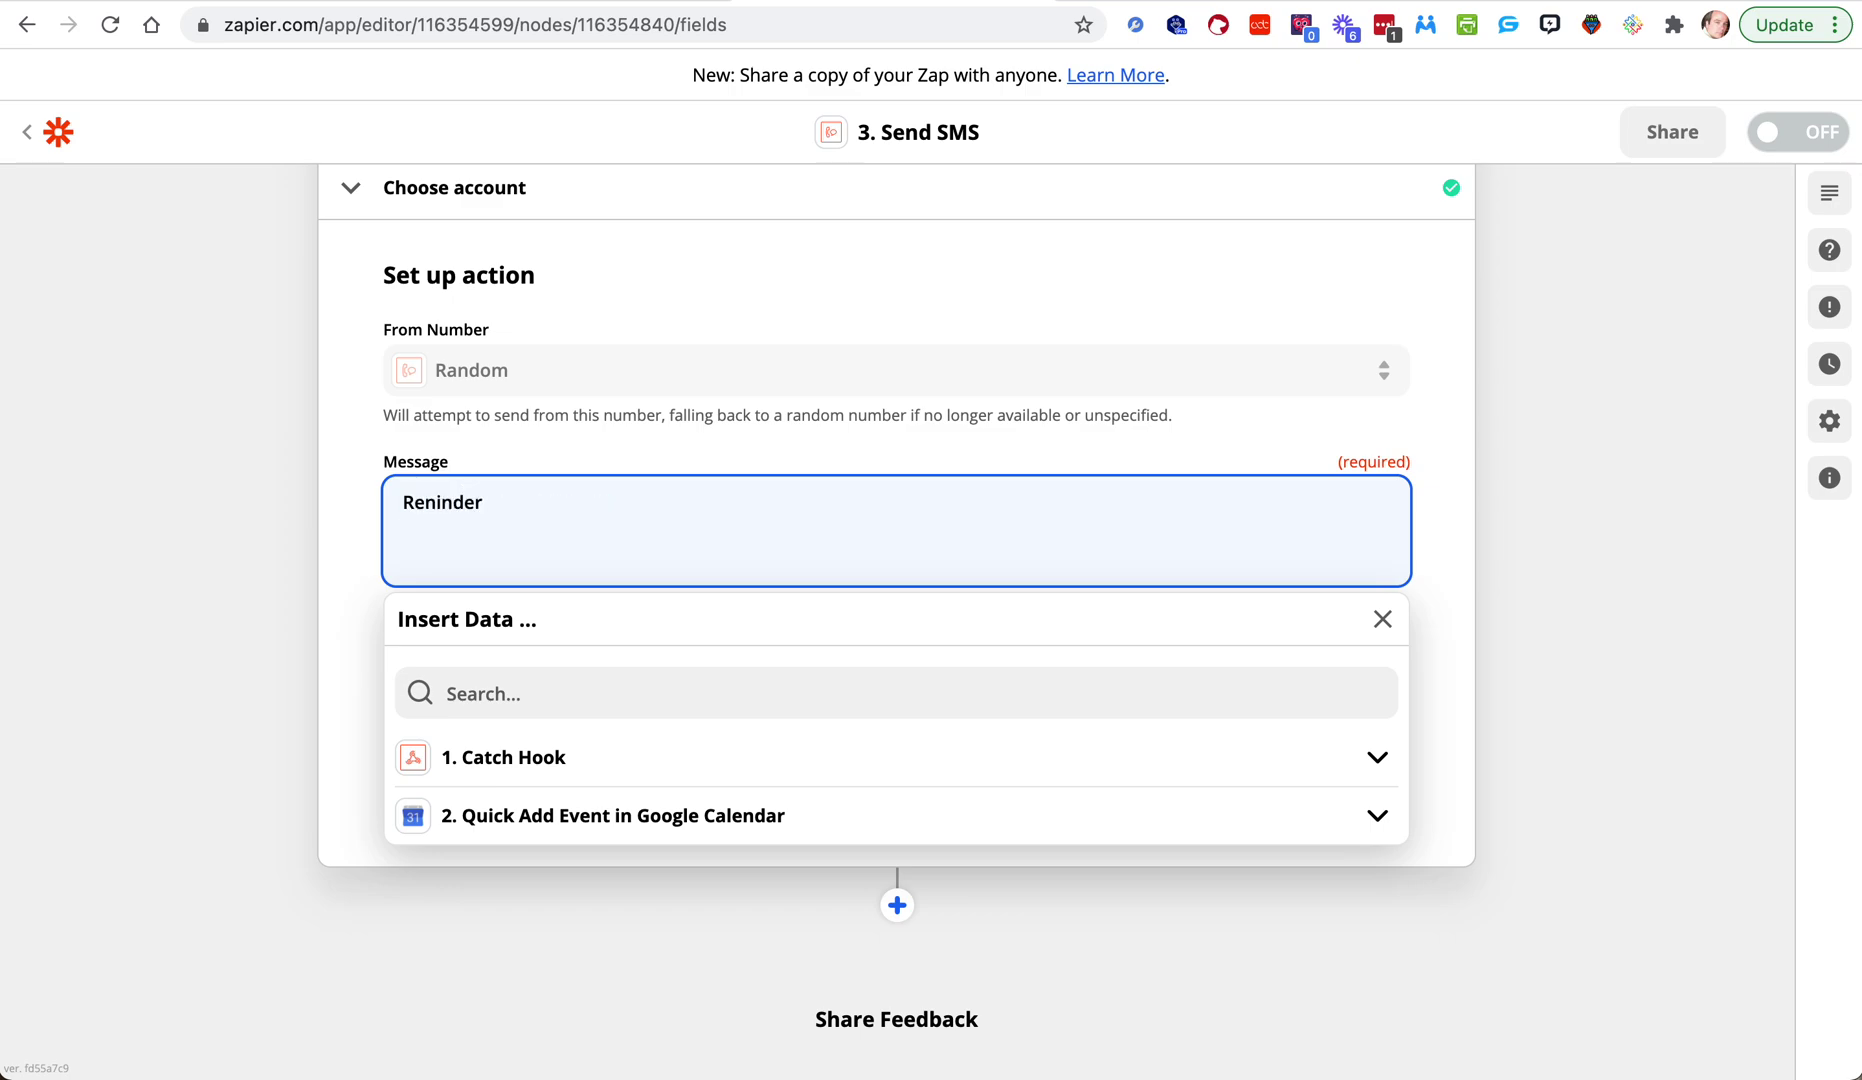
text( Call)
click(436, 500)
key(BackSpace)
text(m)
Step: Insert the Catch Hook's First Name field after "Reminder Call" in the Message and follow it with "at"
click(566, 502)
scroll(524, 823, down, 2)
click(530, 684)
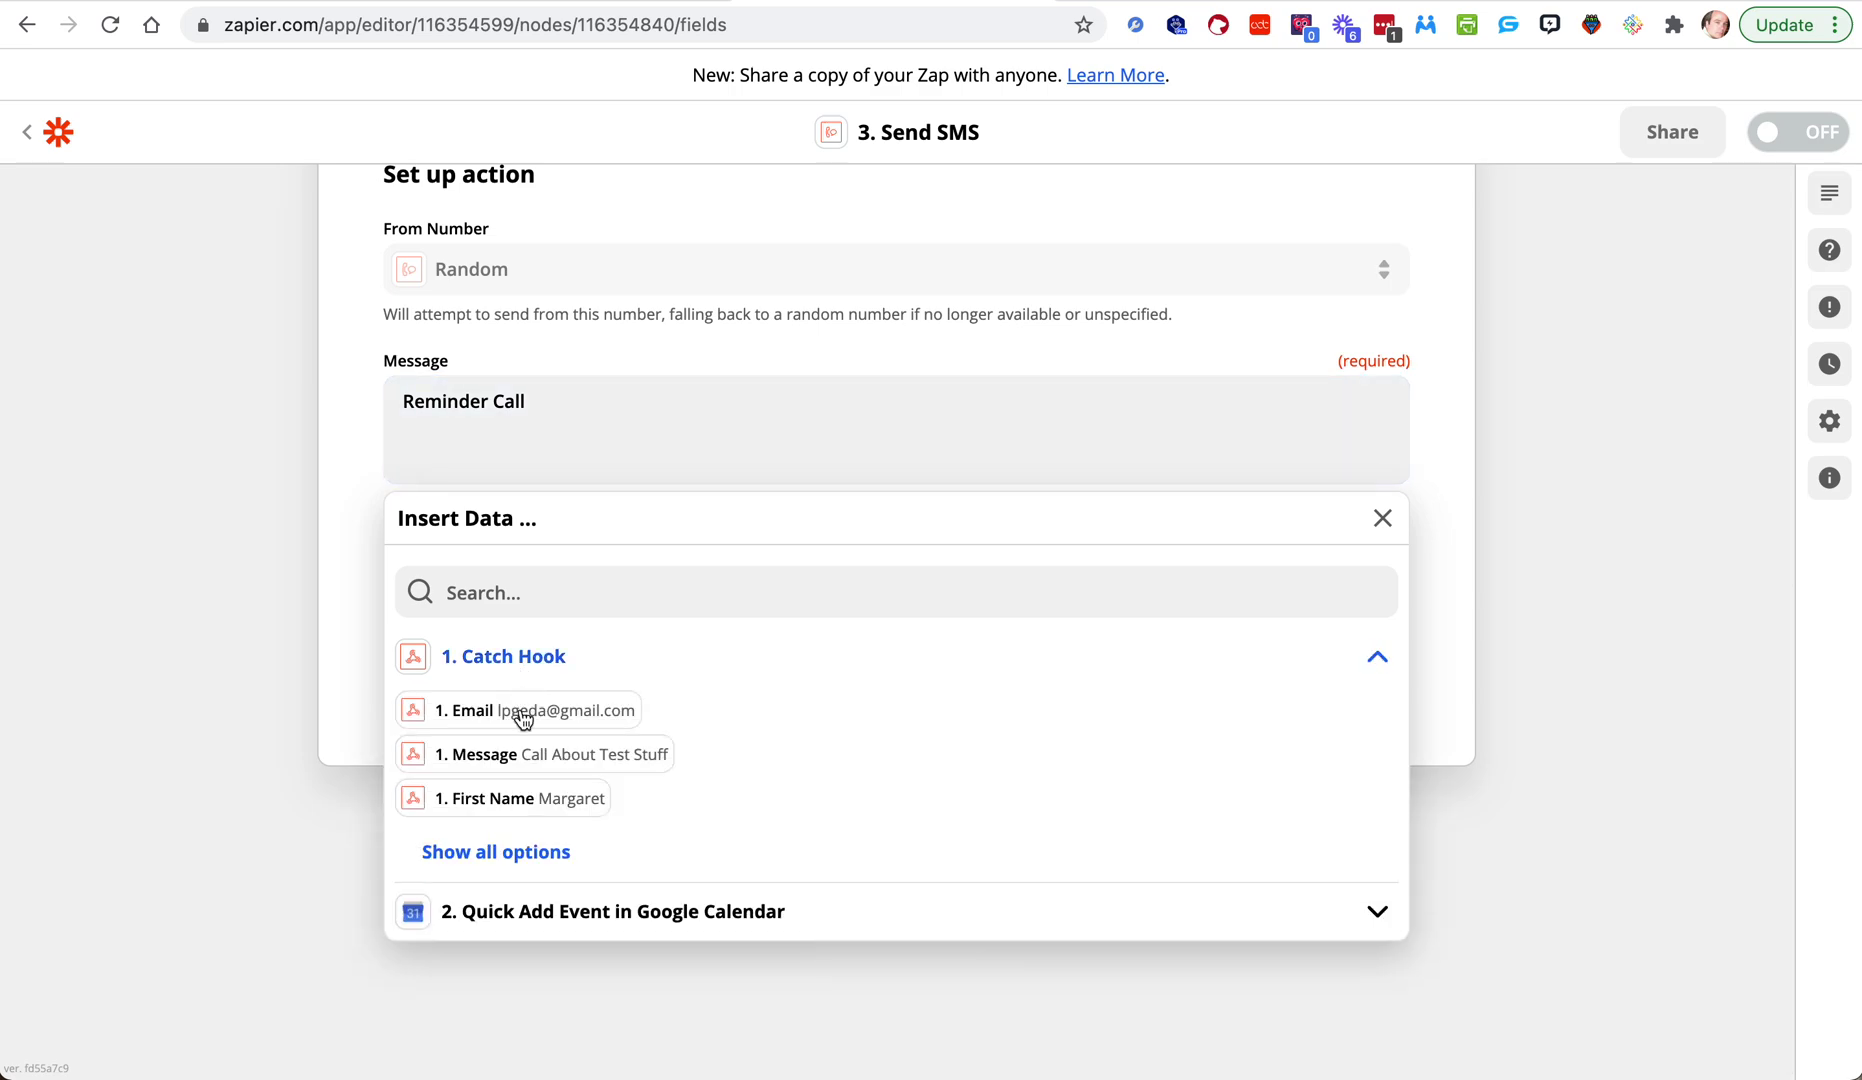
click(545, 797)
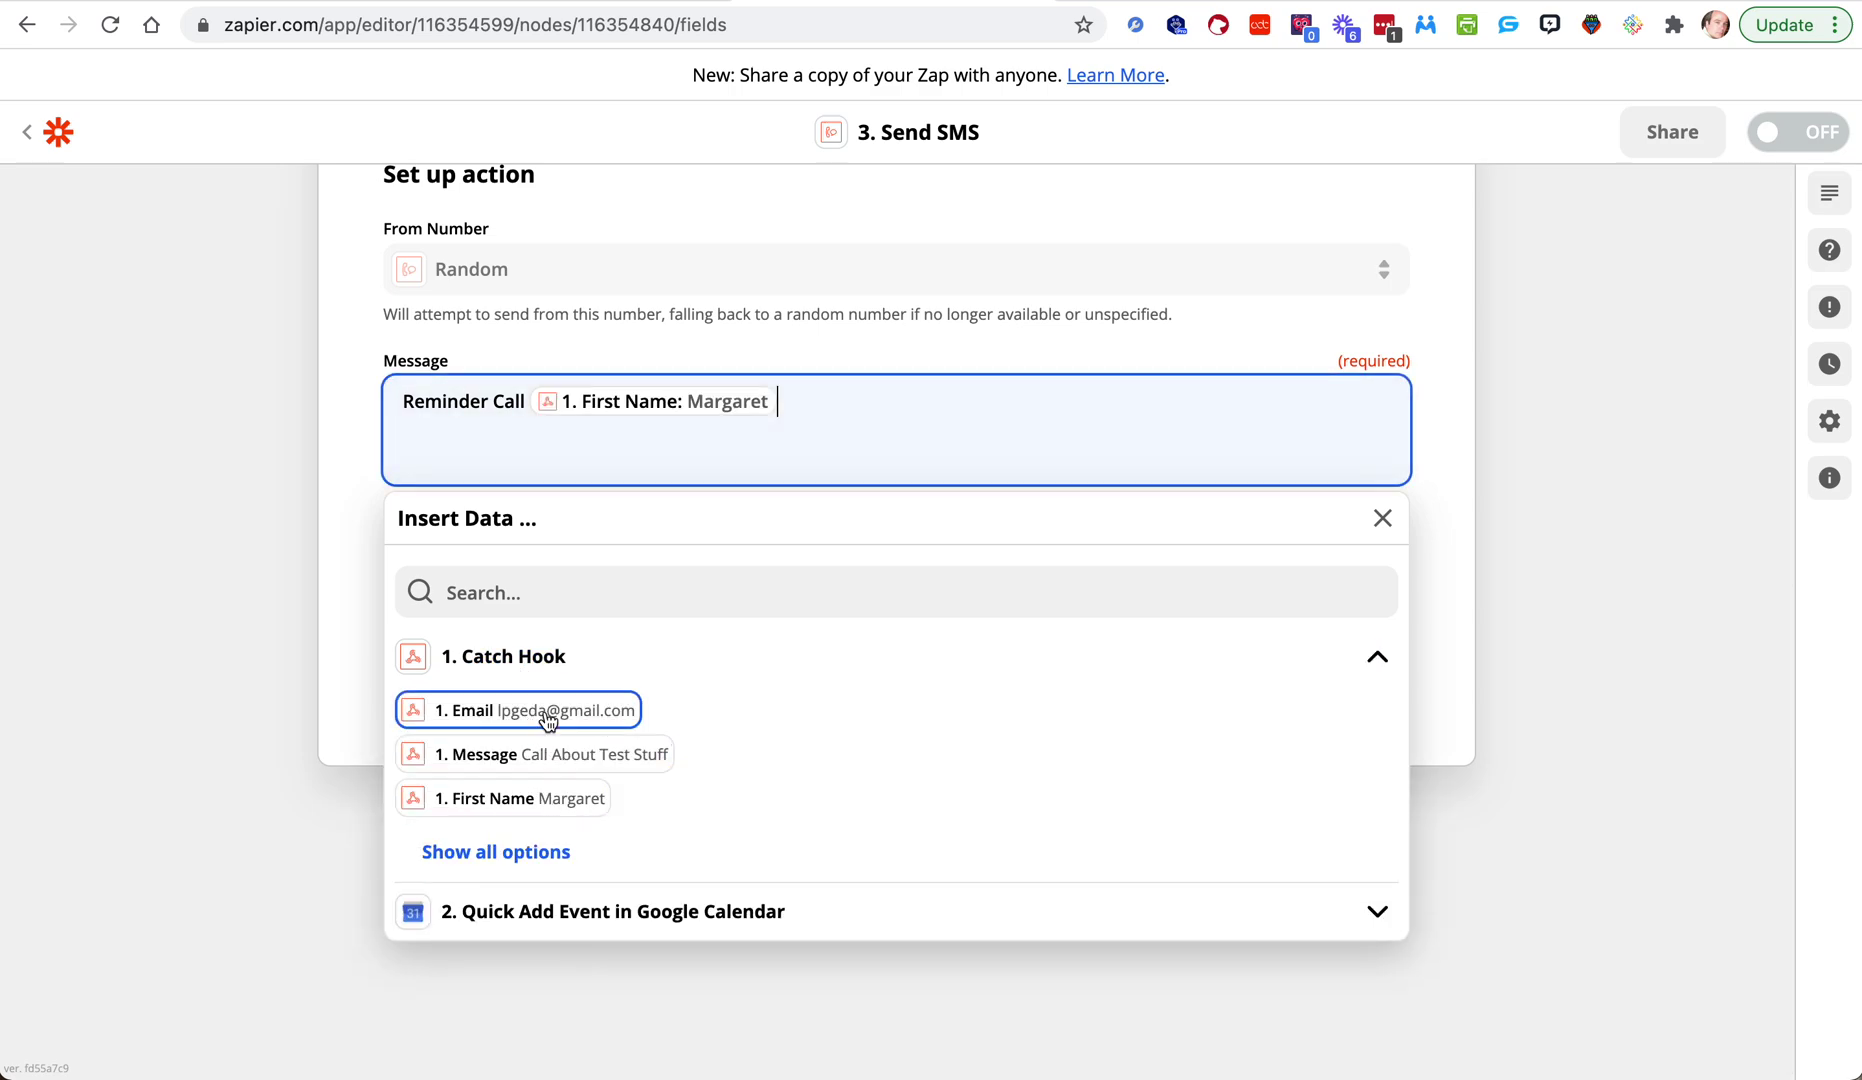
text(at)
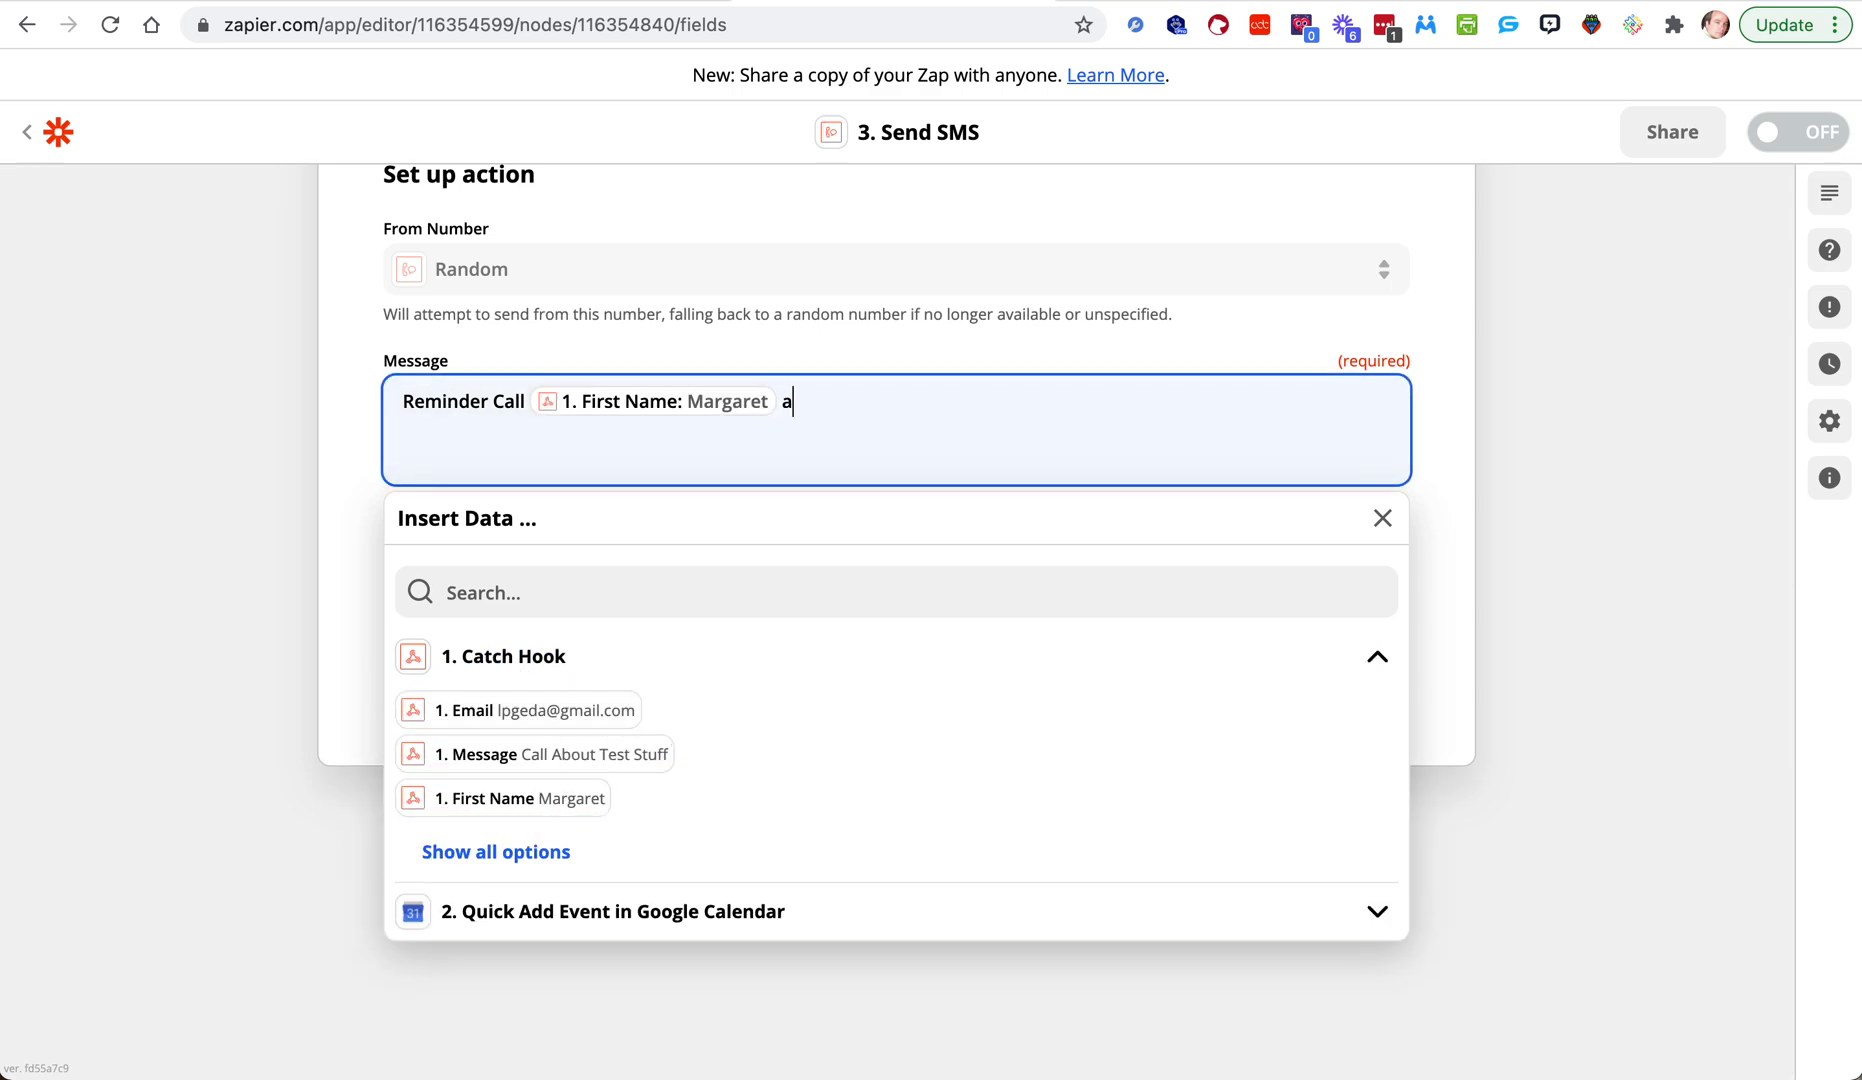
Step: Add the Catch Hook's Friend Phone field after "at" in the Message and follow it with "on"
click(464, 874)
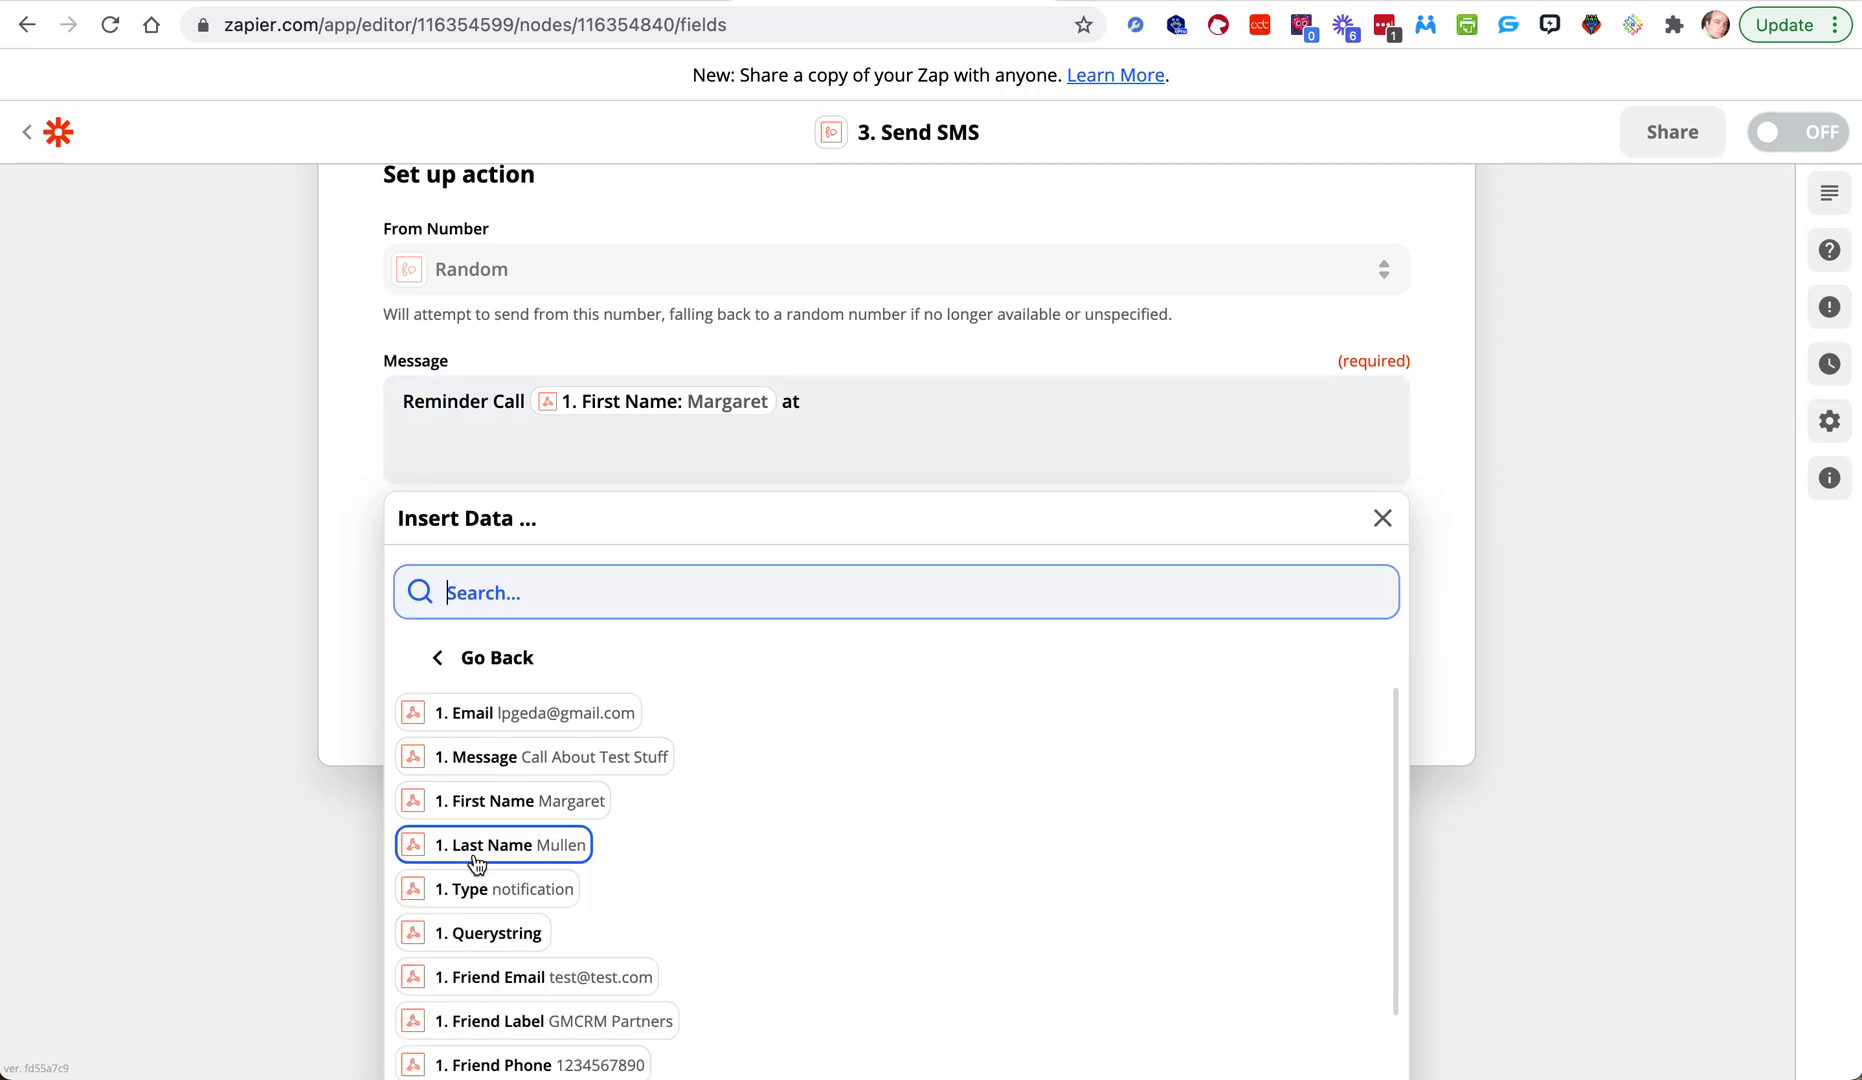
scroll(471, 852, down, 3)
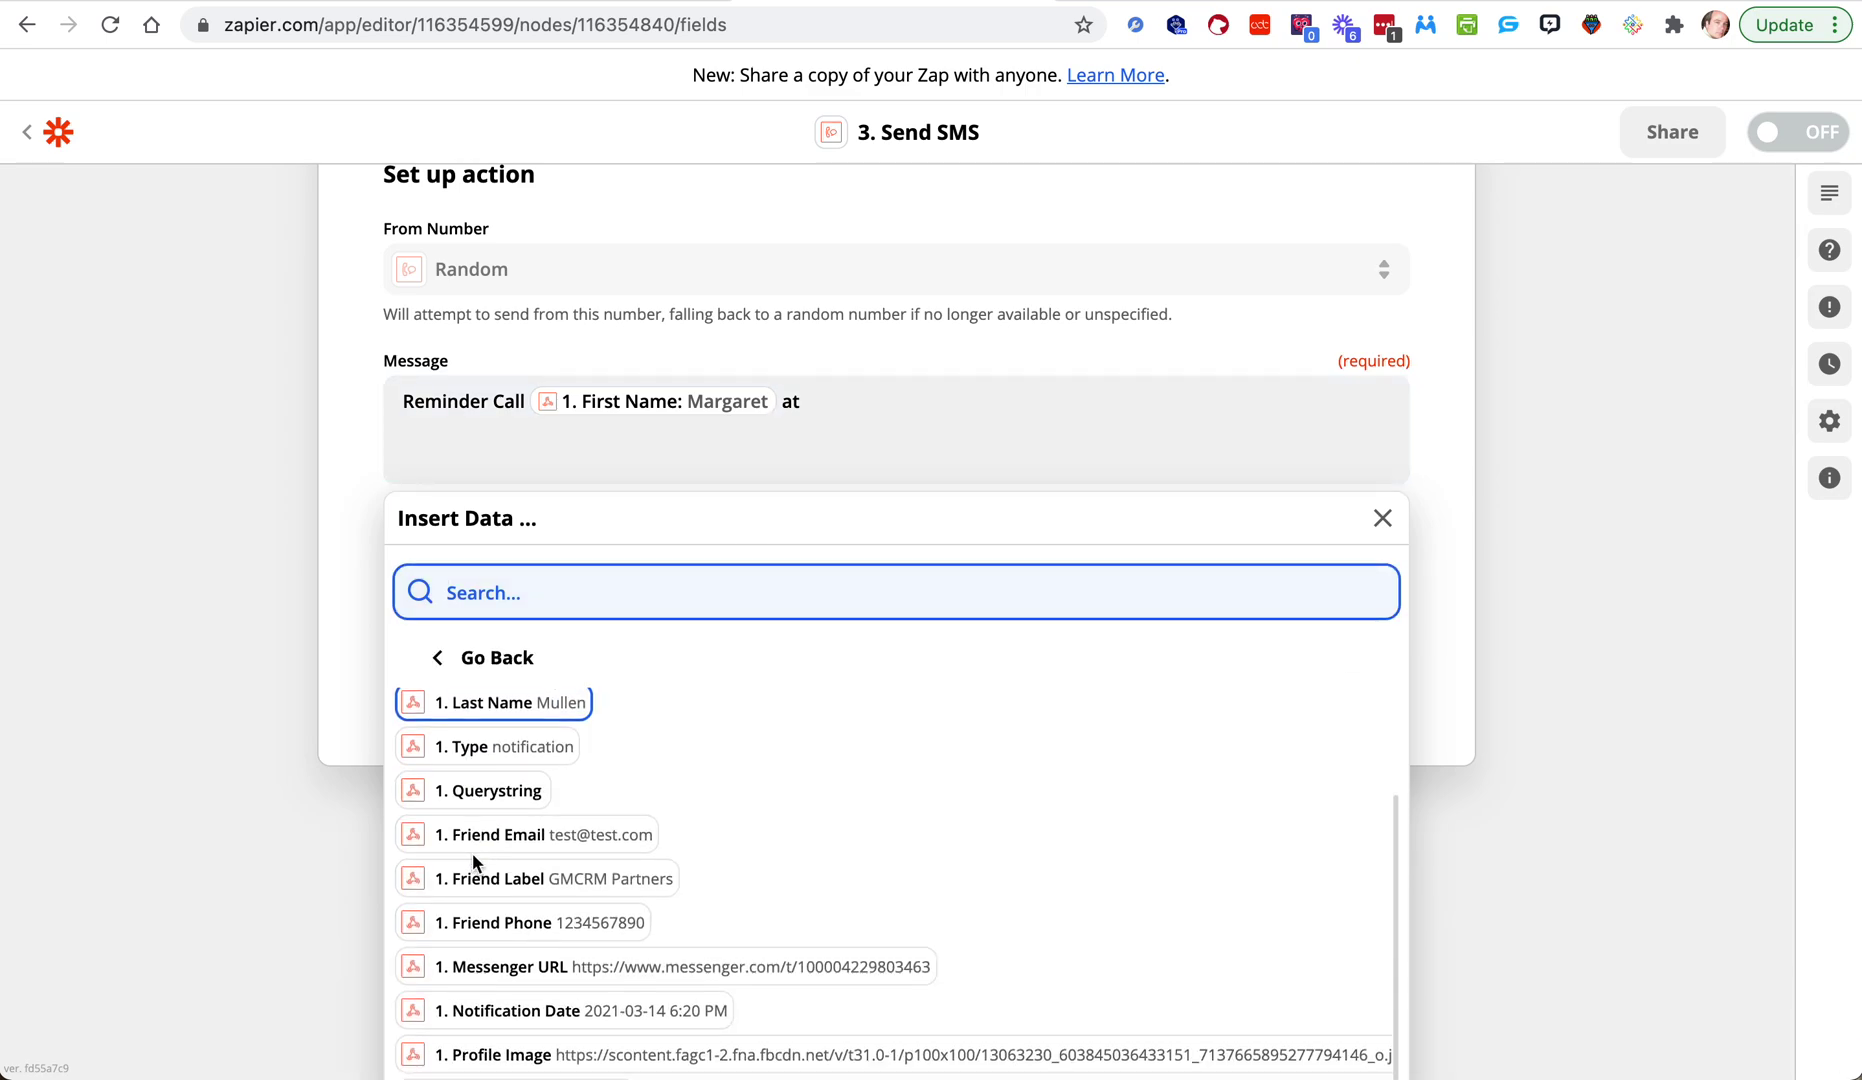
click(498, 922)
text(one: 1234567890 on)
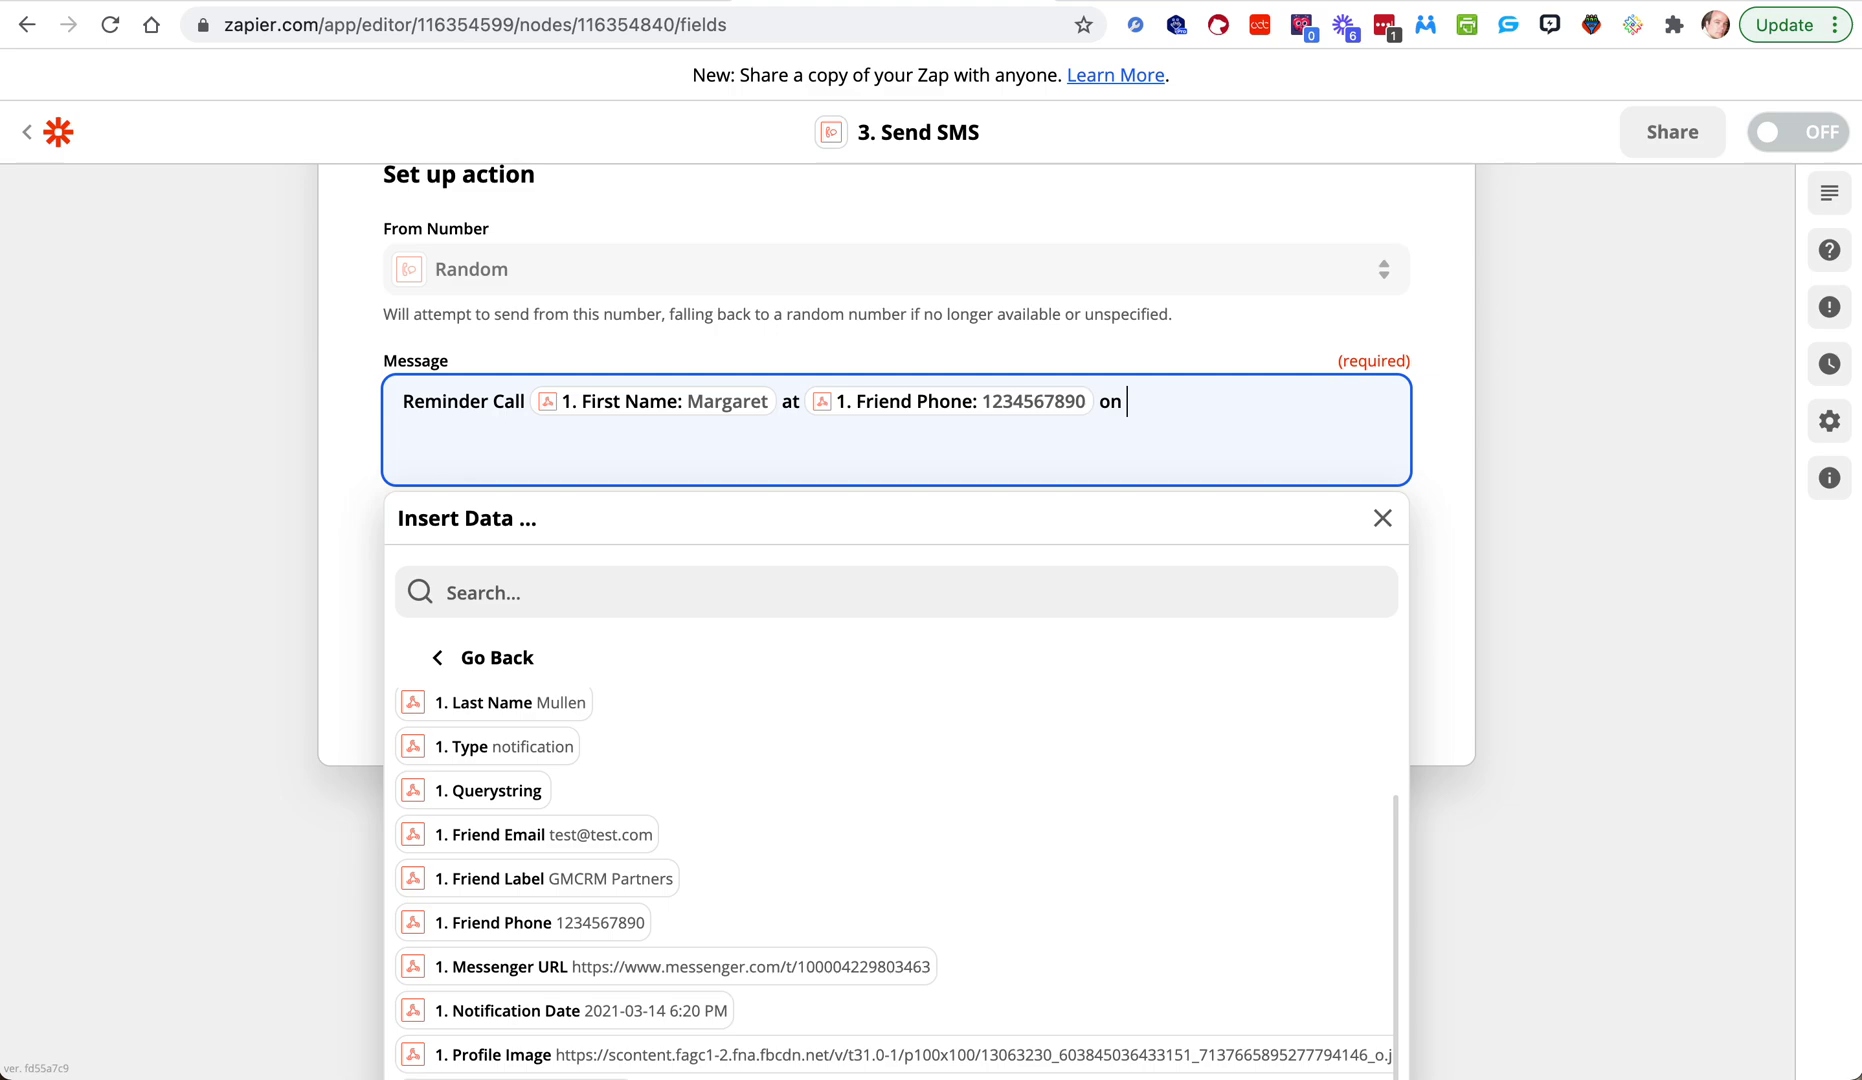
Step: Complete the SMS Message with the Catch Hook's Notification Date field and close the data list
scroll(583, 898, down, 1)
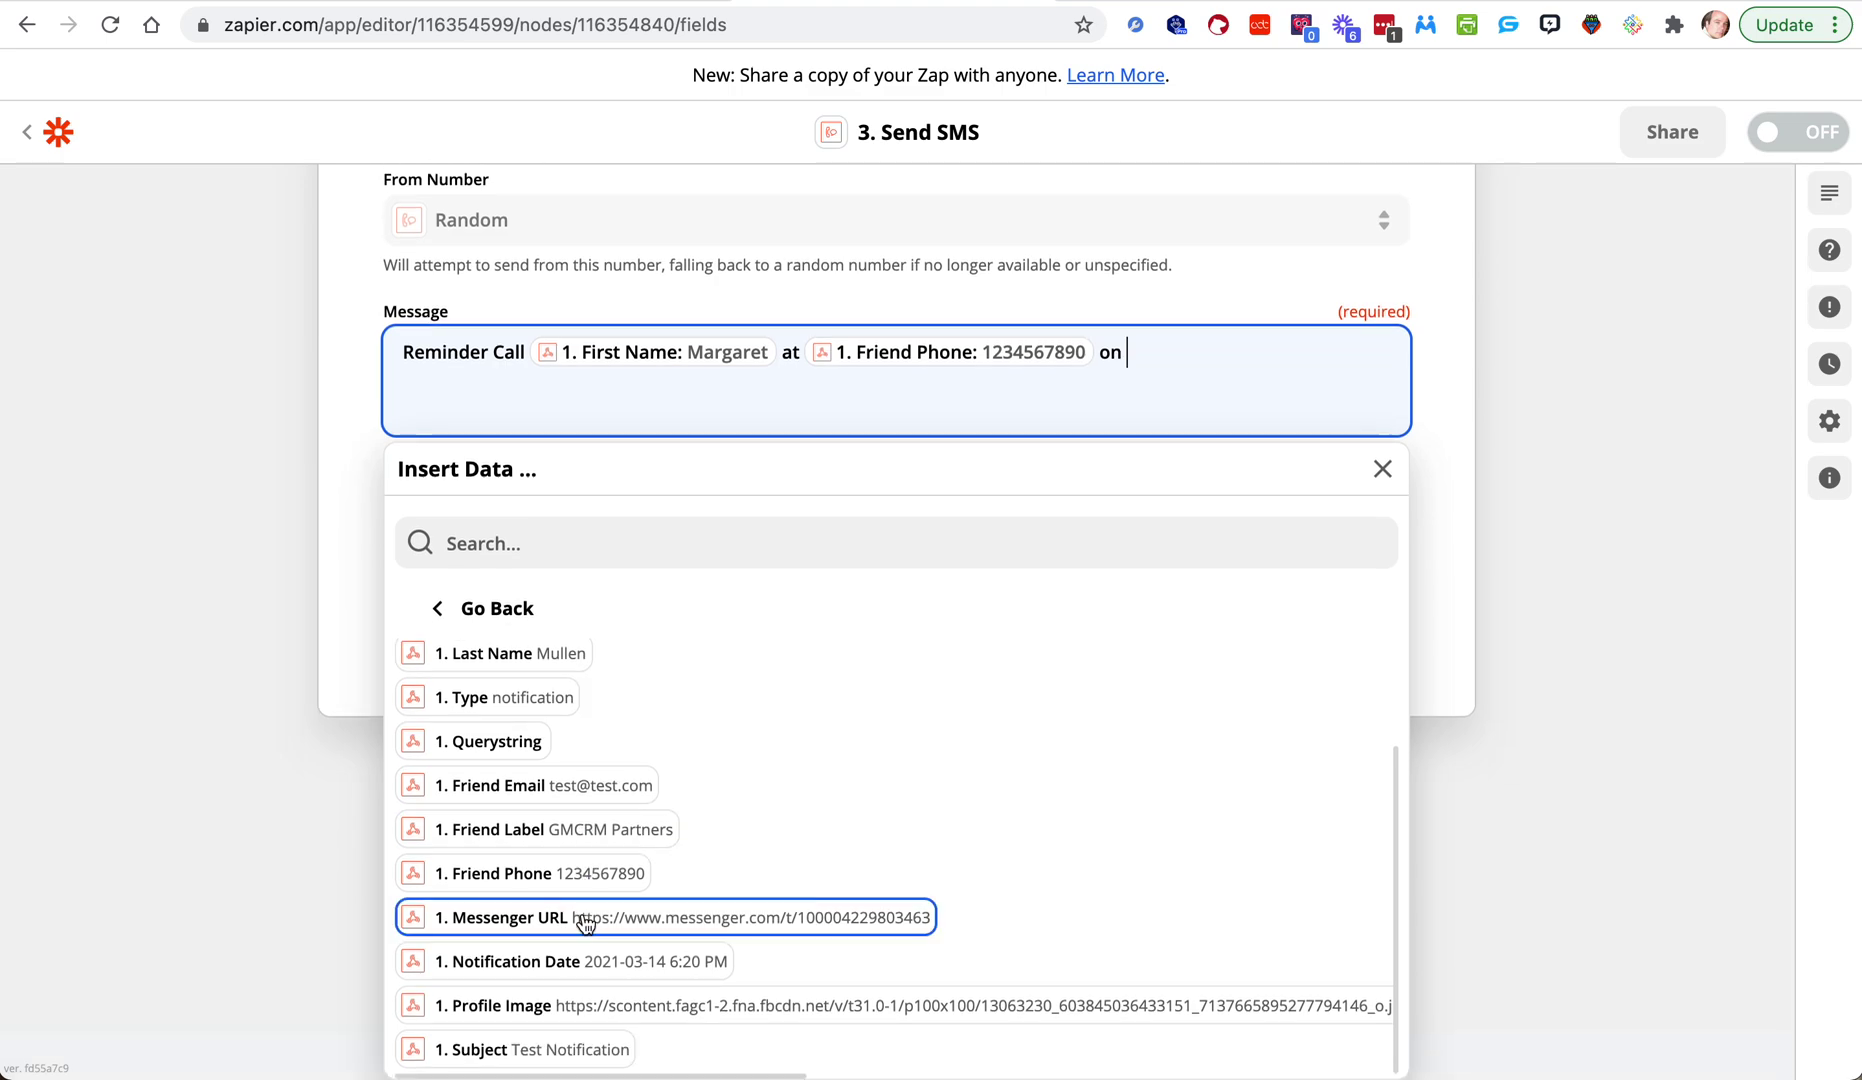
click(582, 961)
click(246, 467)
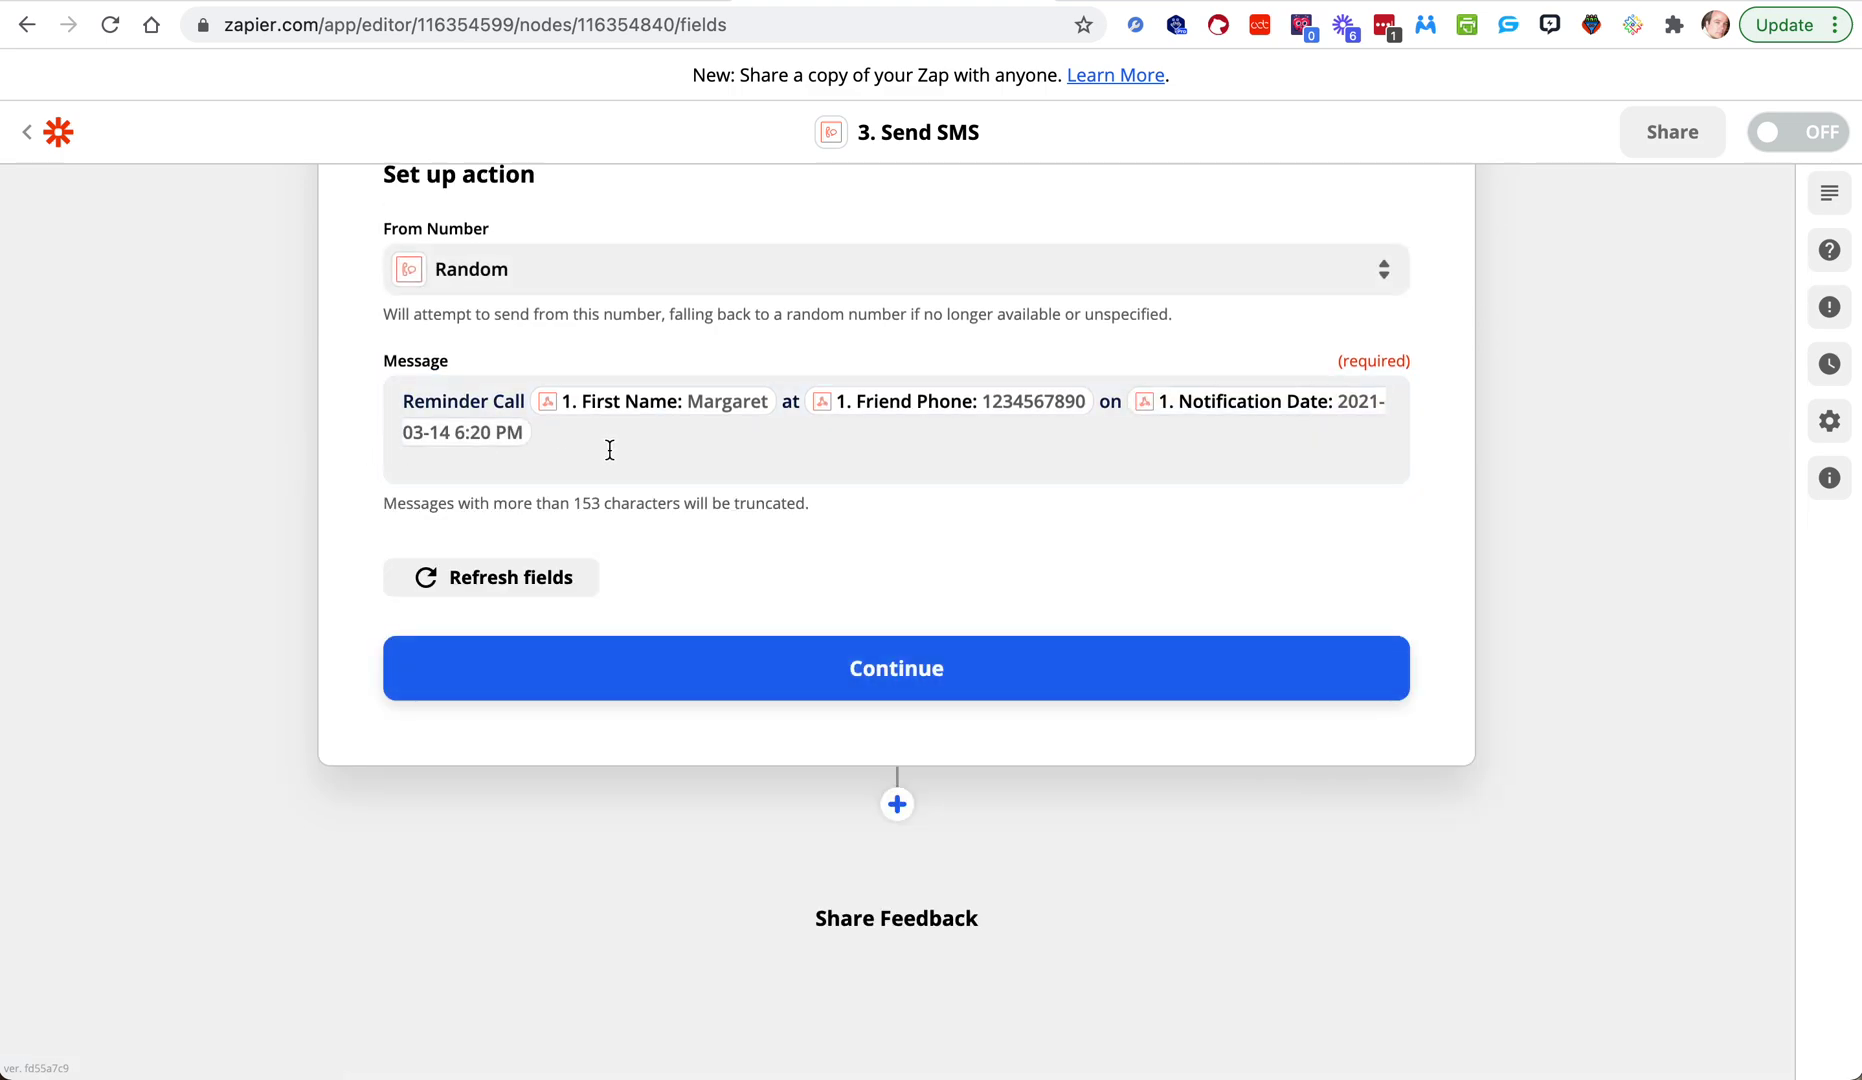
Step: Continue to the Send SMS action's test, run it with the sample message and turn on the Zap
click(868, 670)
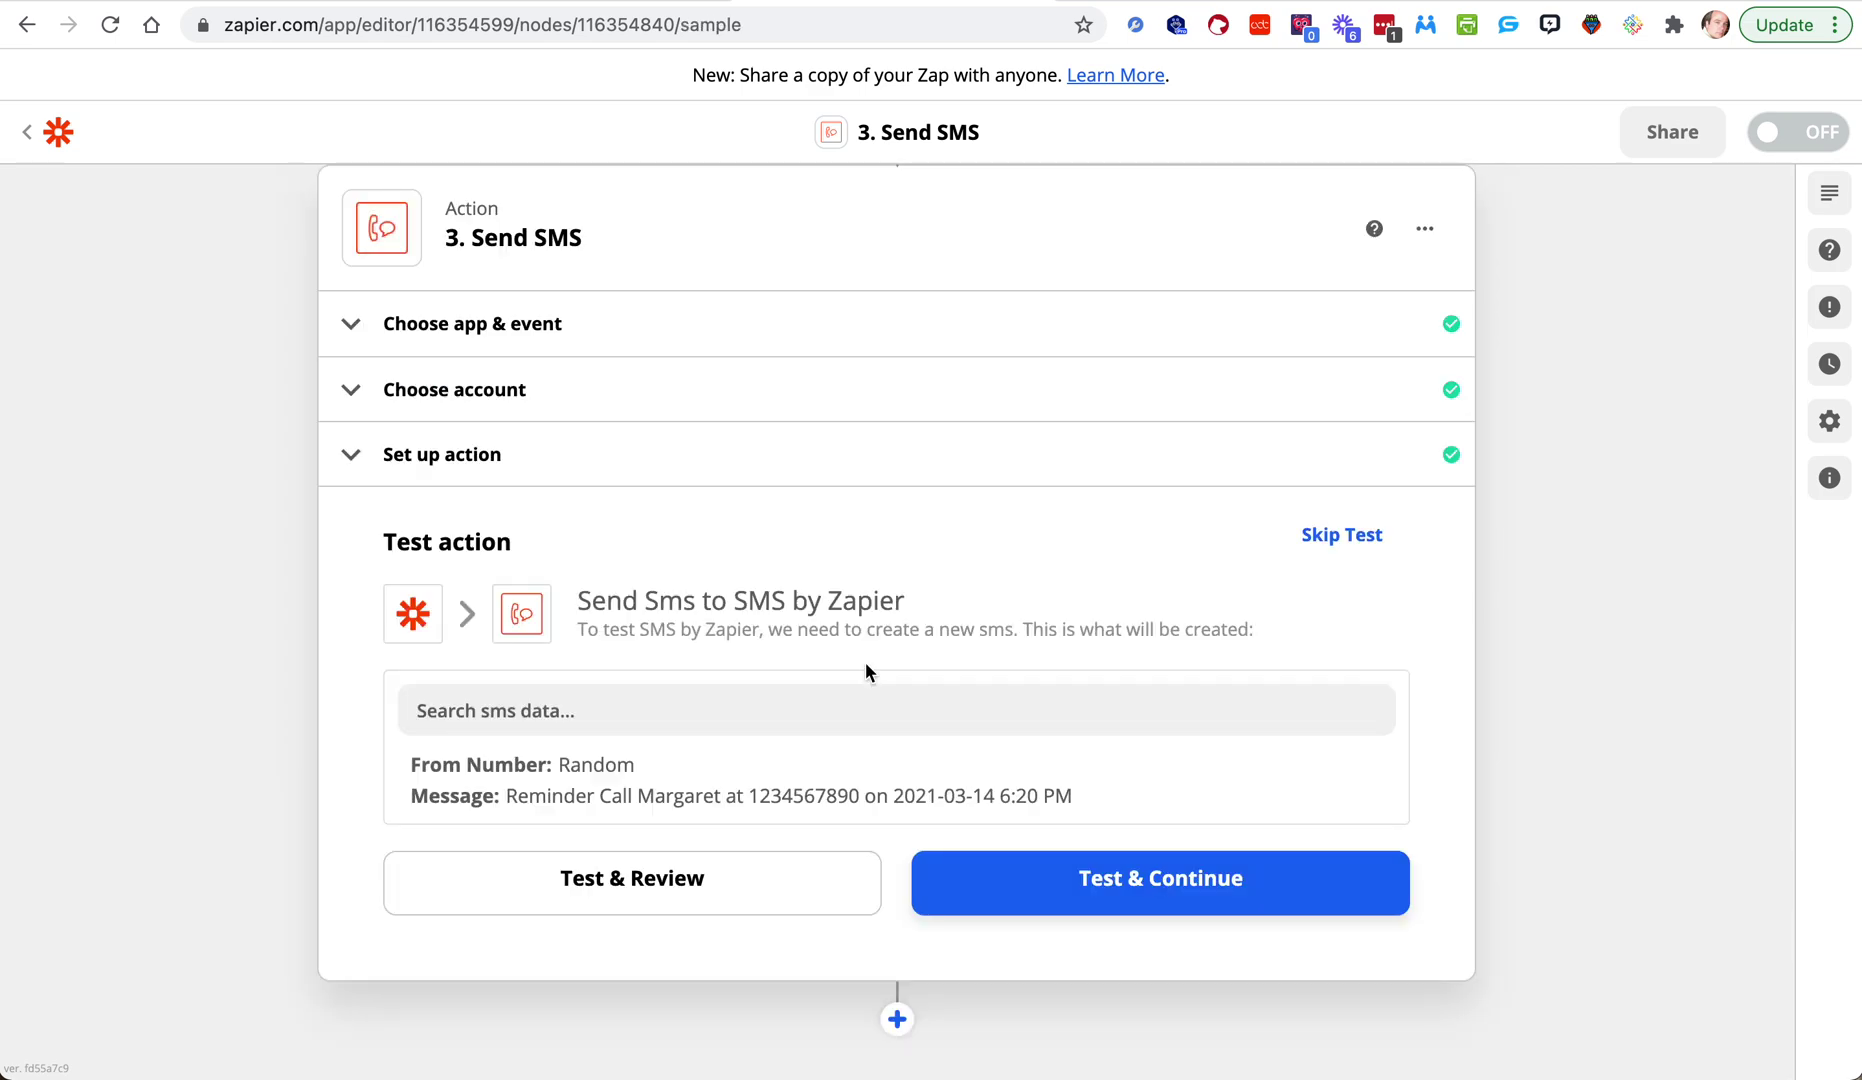
click(1063, 860)
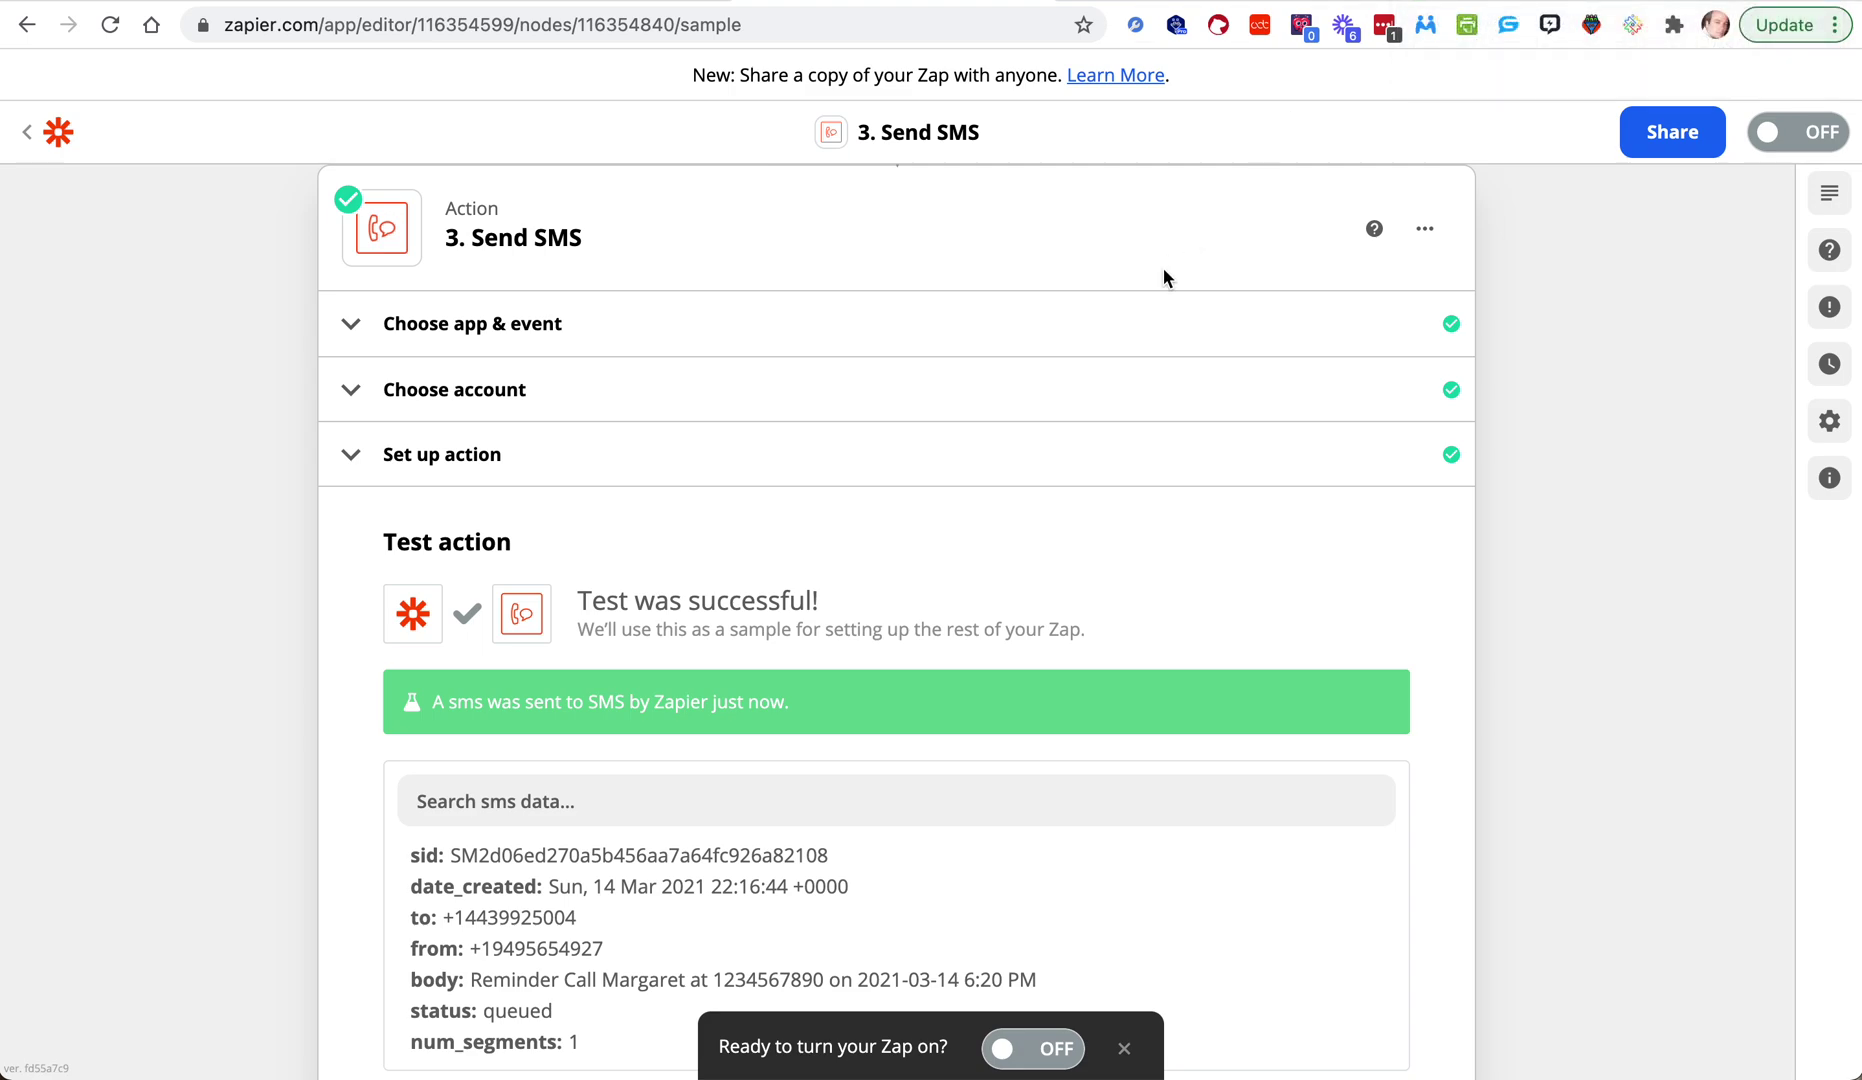
scroll(1090, 425, down, 5)
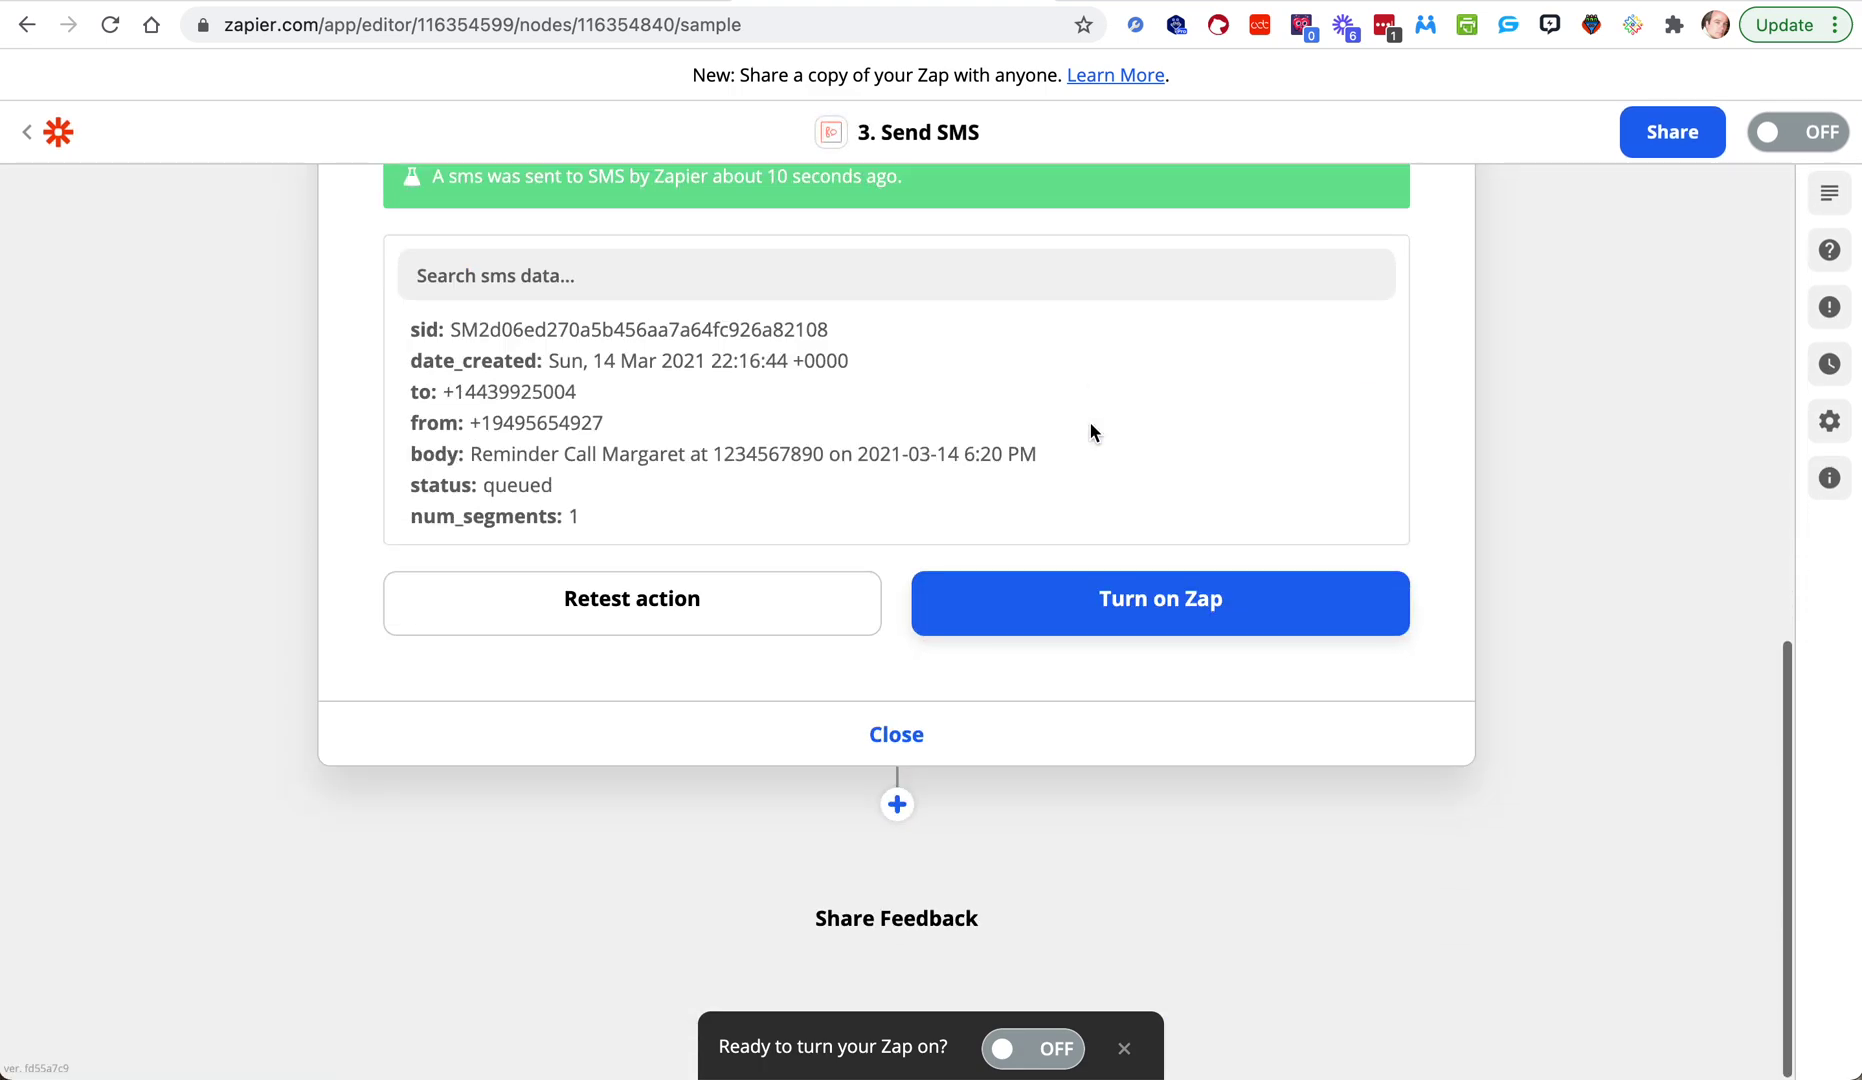
click(1064, 638)
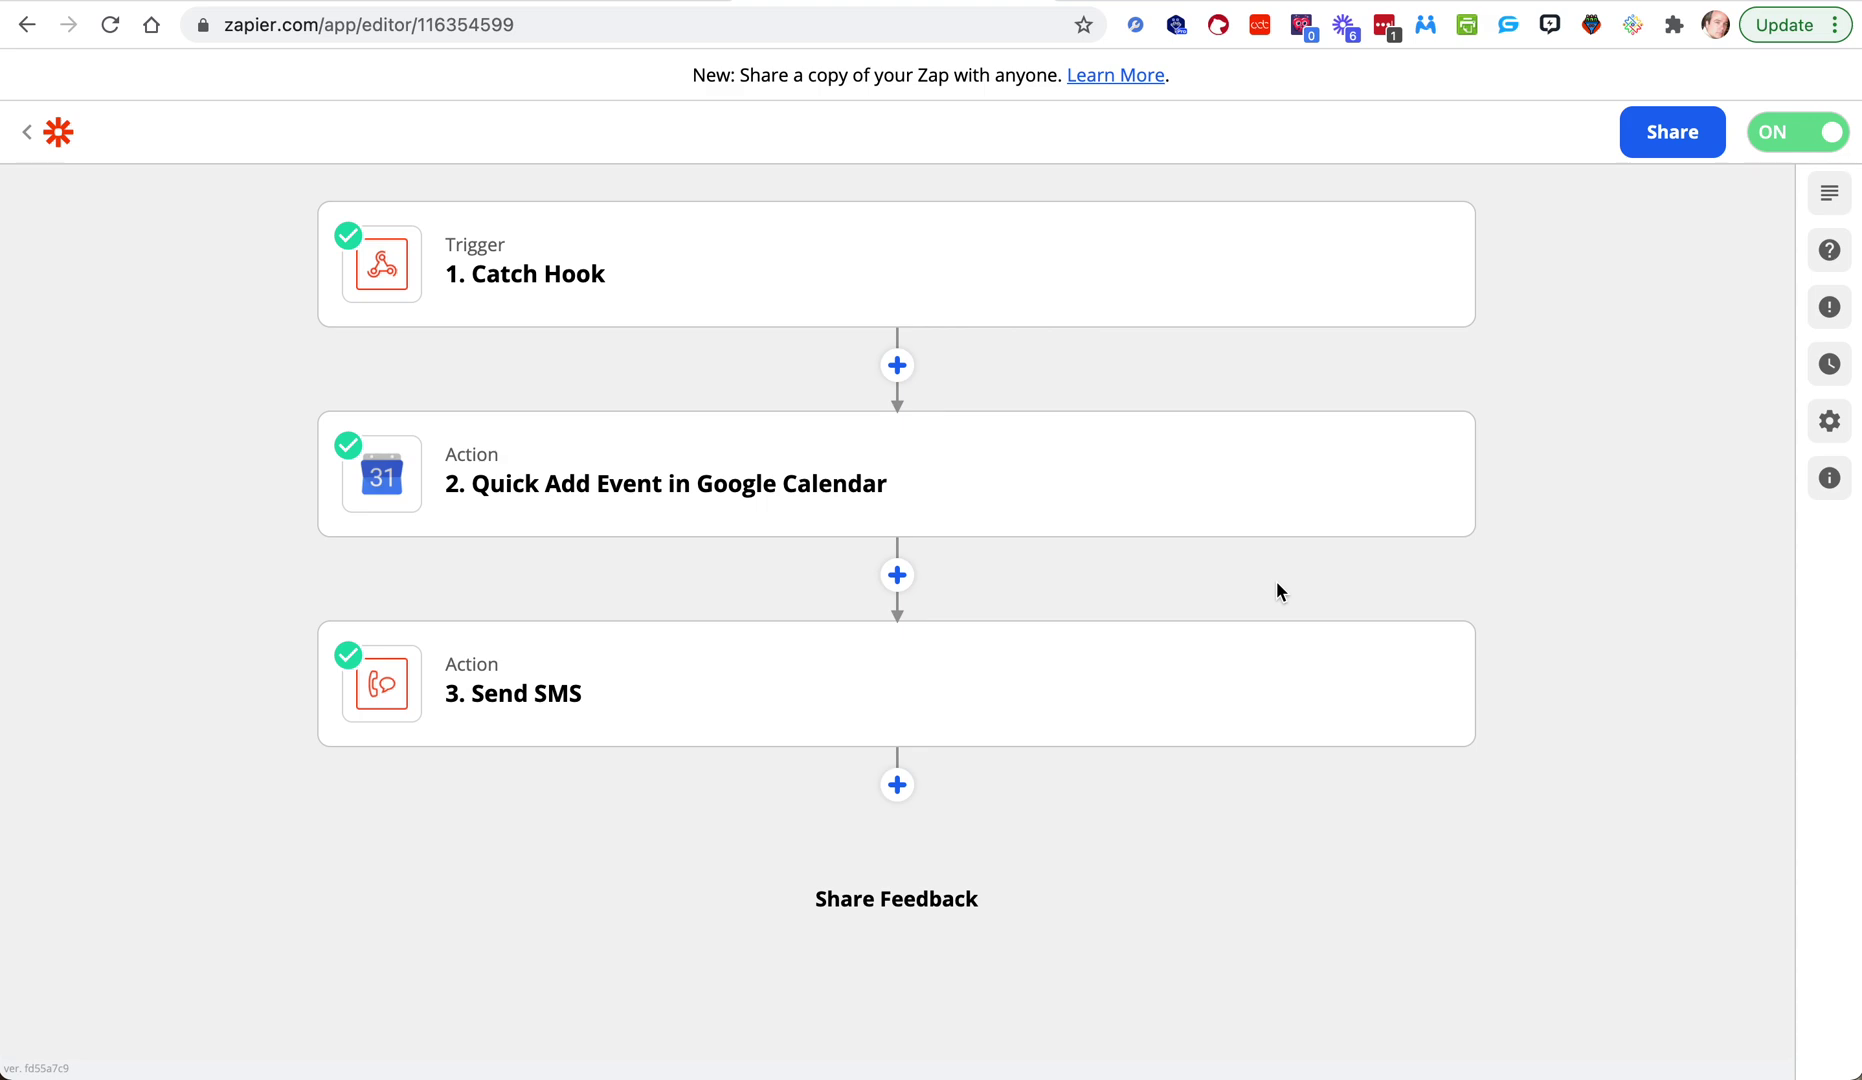
Step: Reopen the Send SMS action and review its test result and the body of the sent message
click(815, 686)
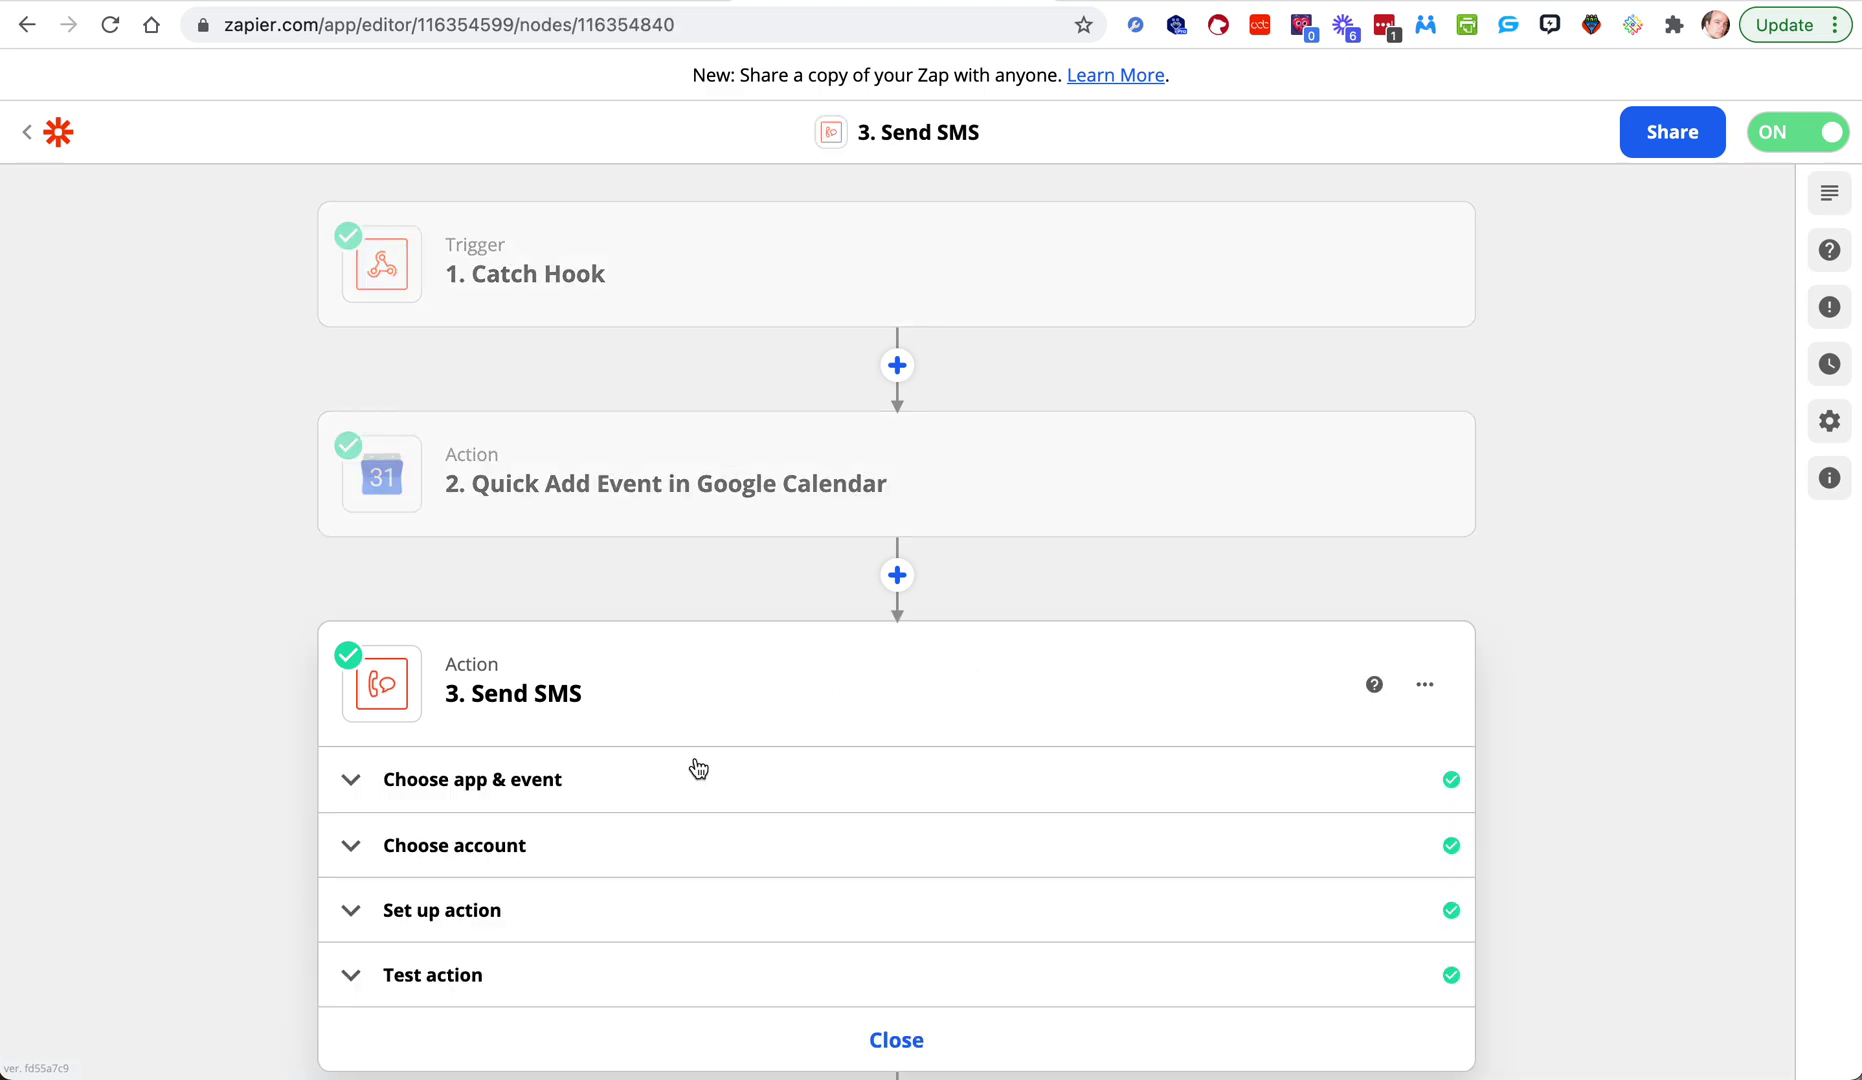
click(592, 798)
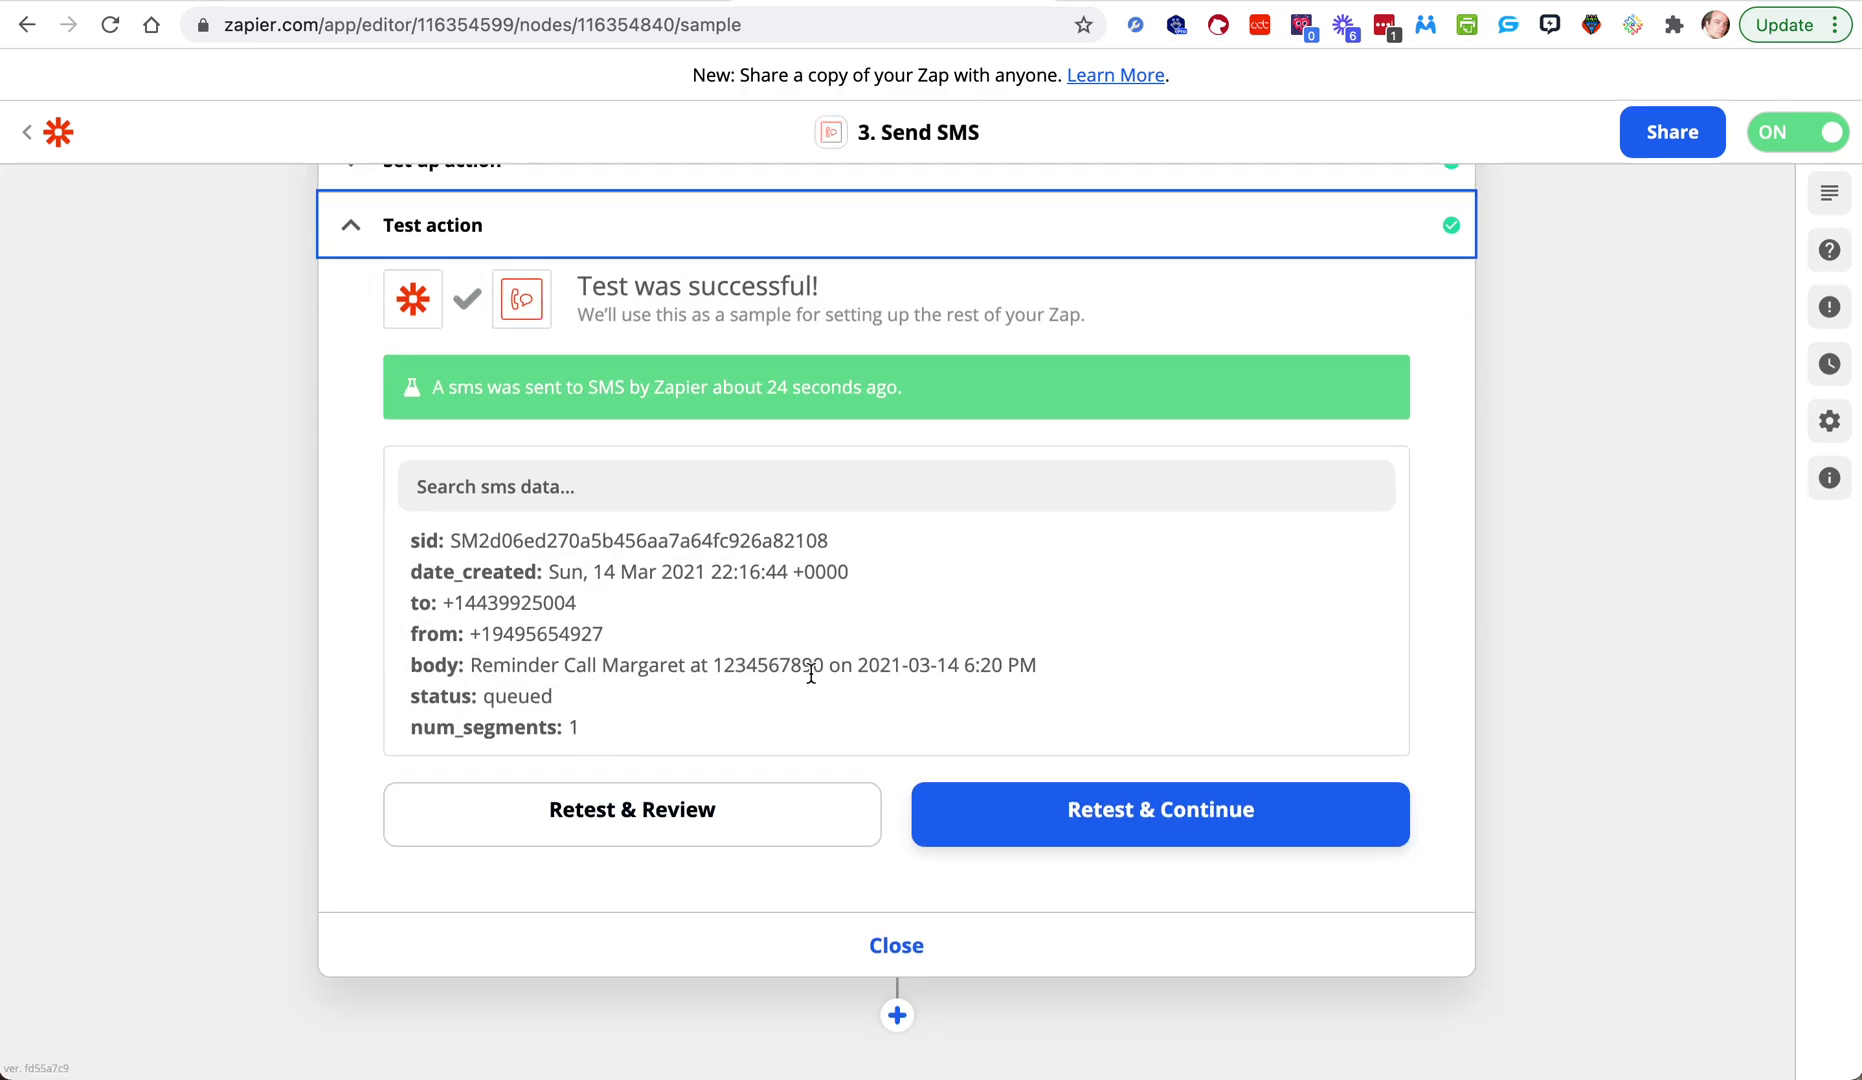
scroll(316, 496, up, 5)
scroll(316, 496, up, 1)
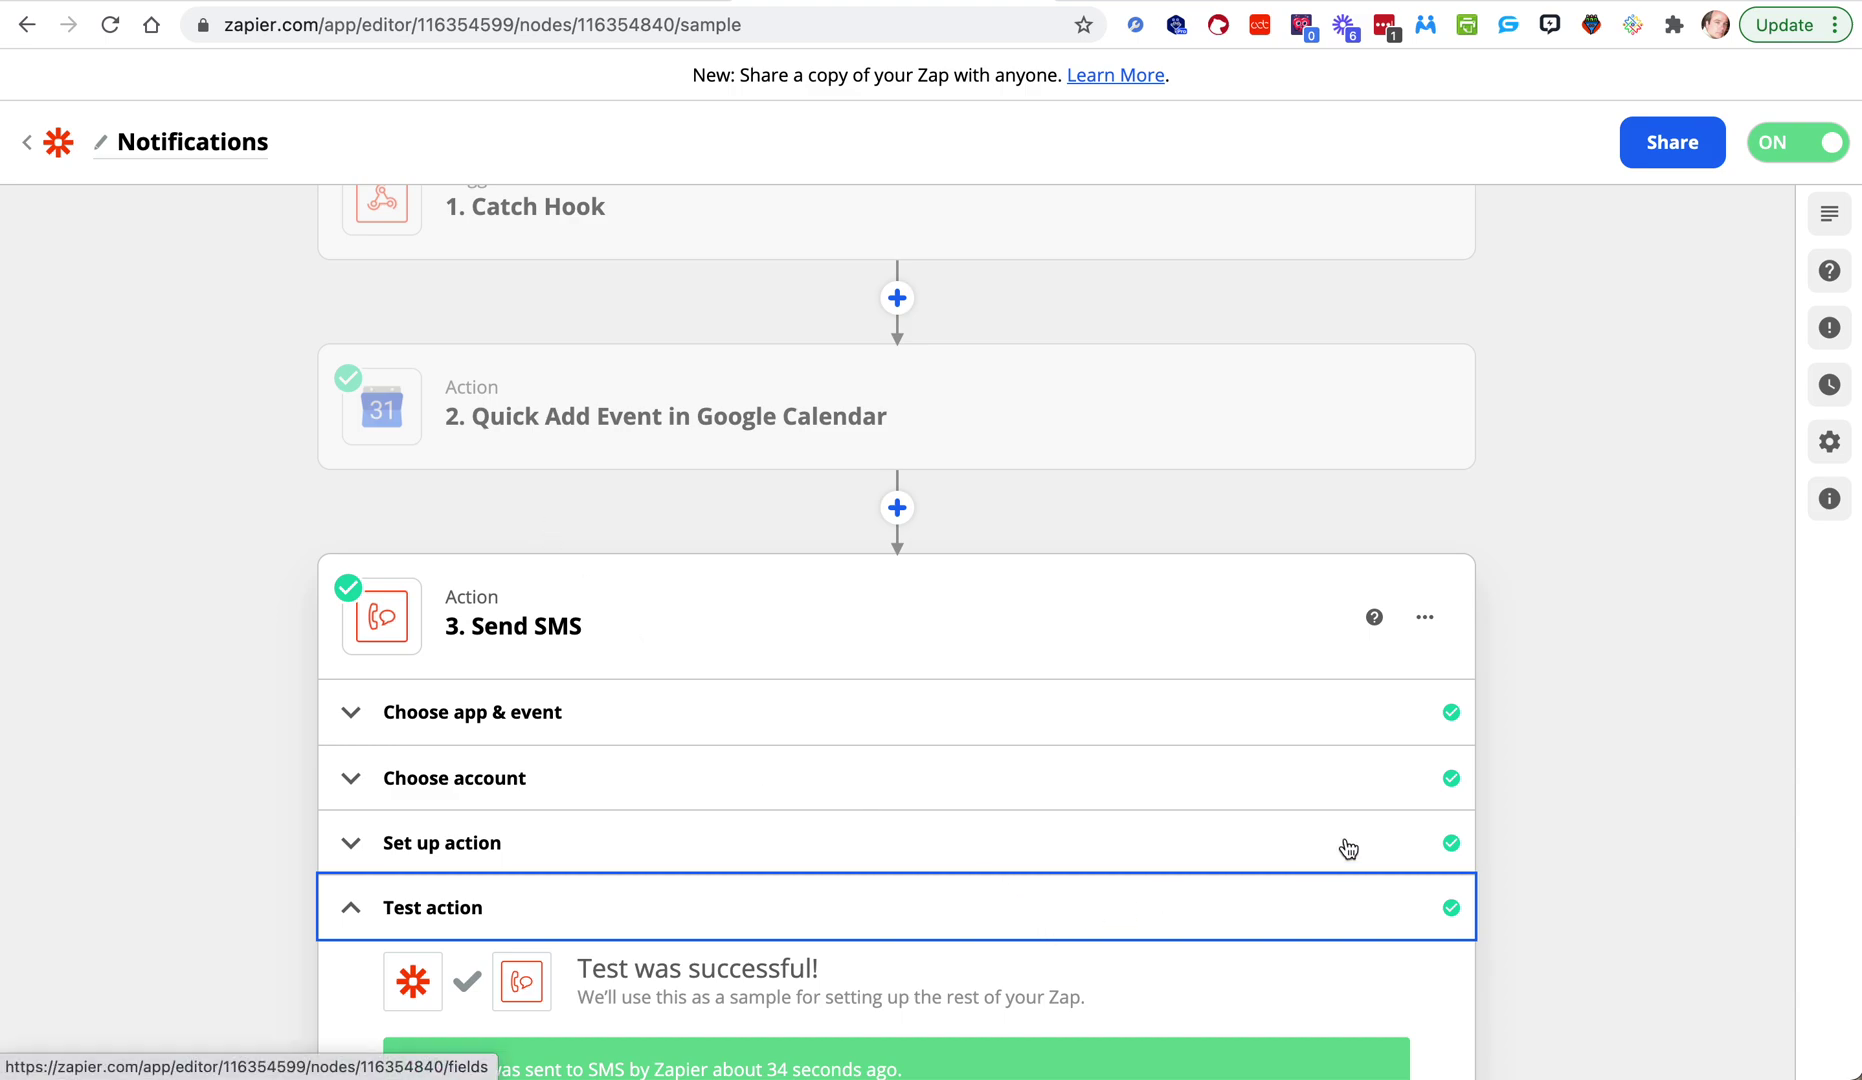
scroll(1522, 797, down, 5)
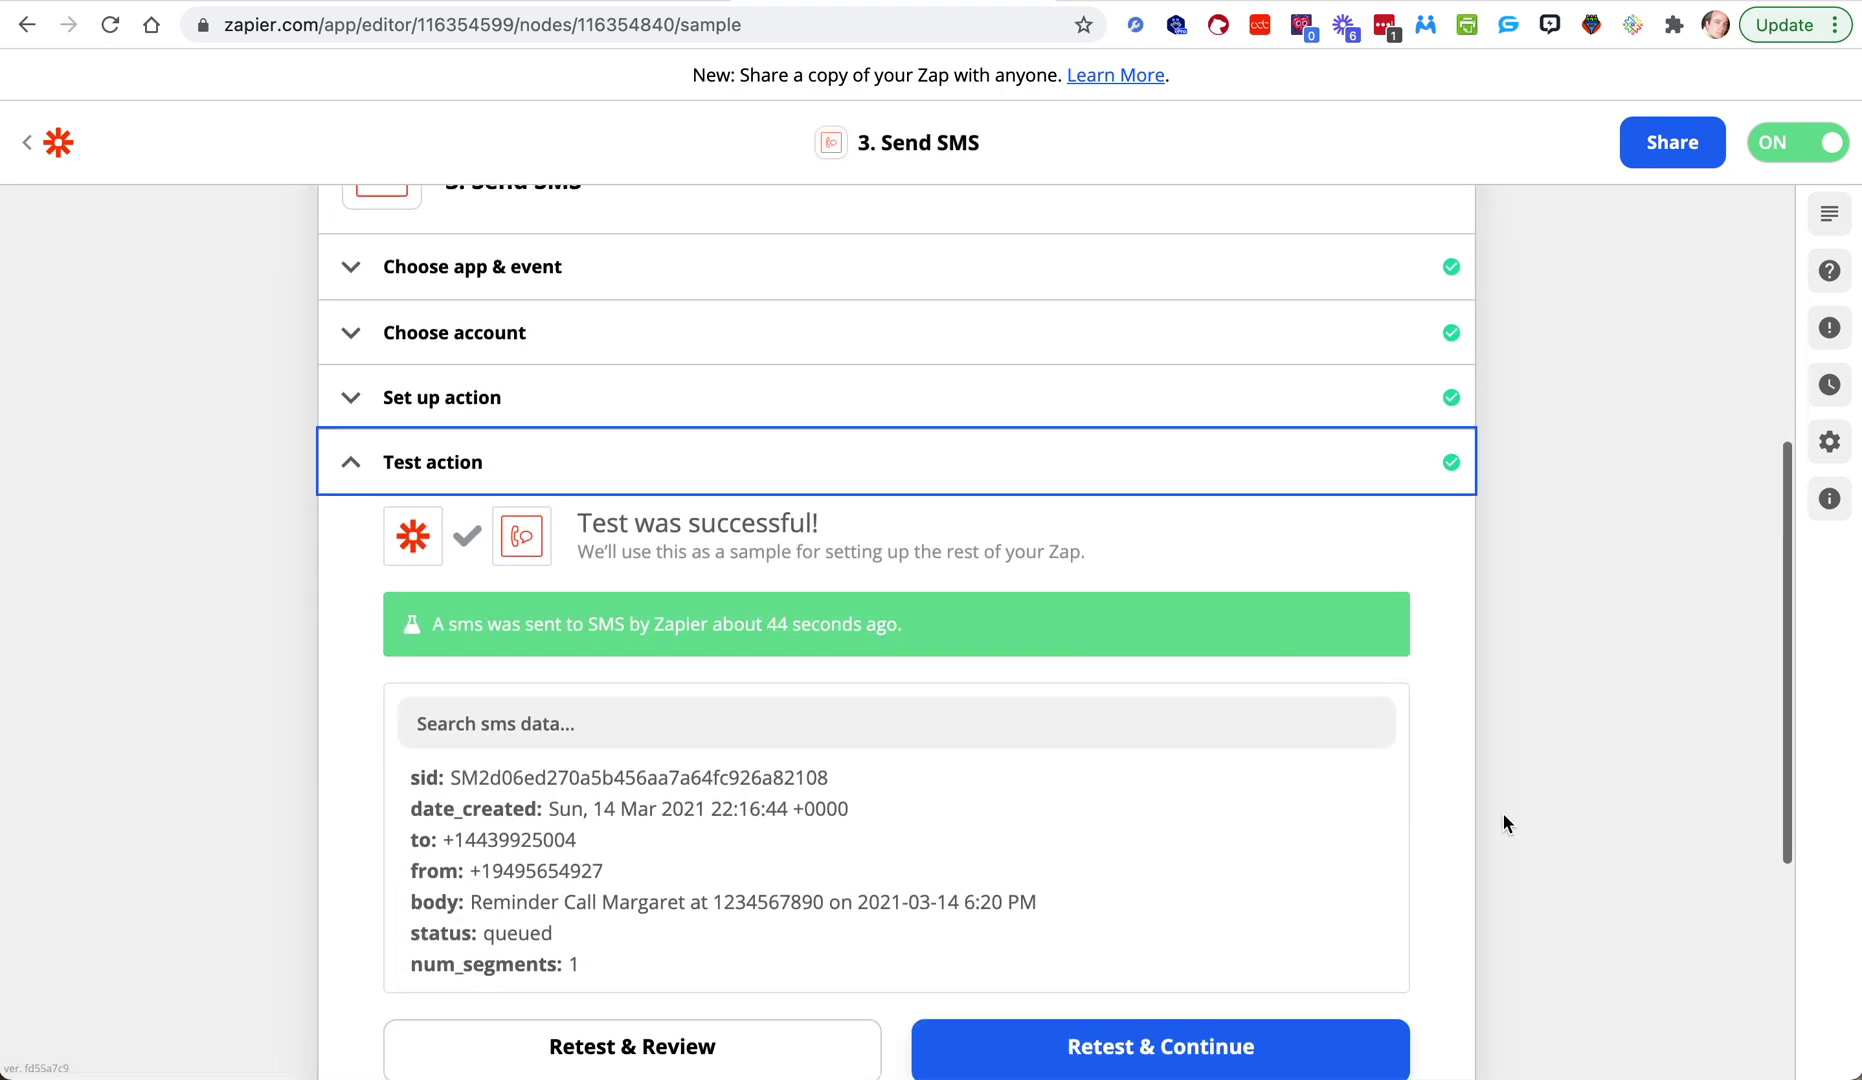
scroll(1428, 875, down, 1)
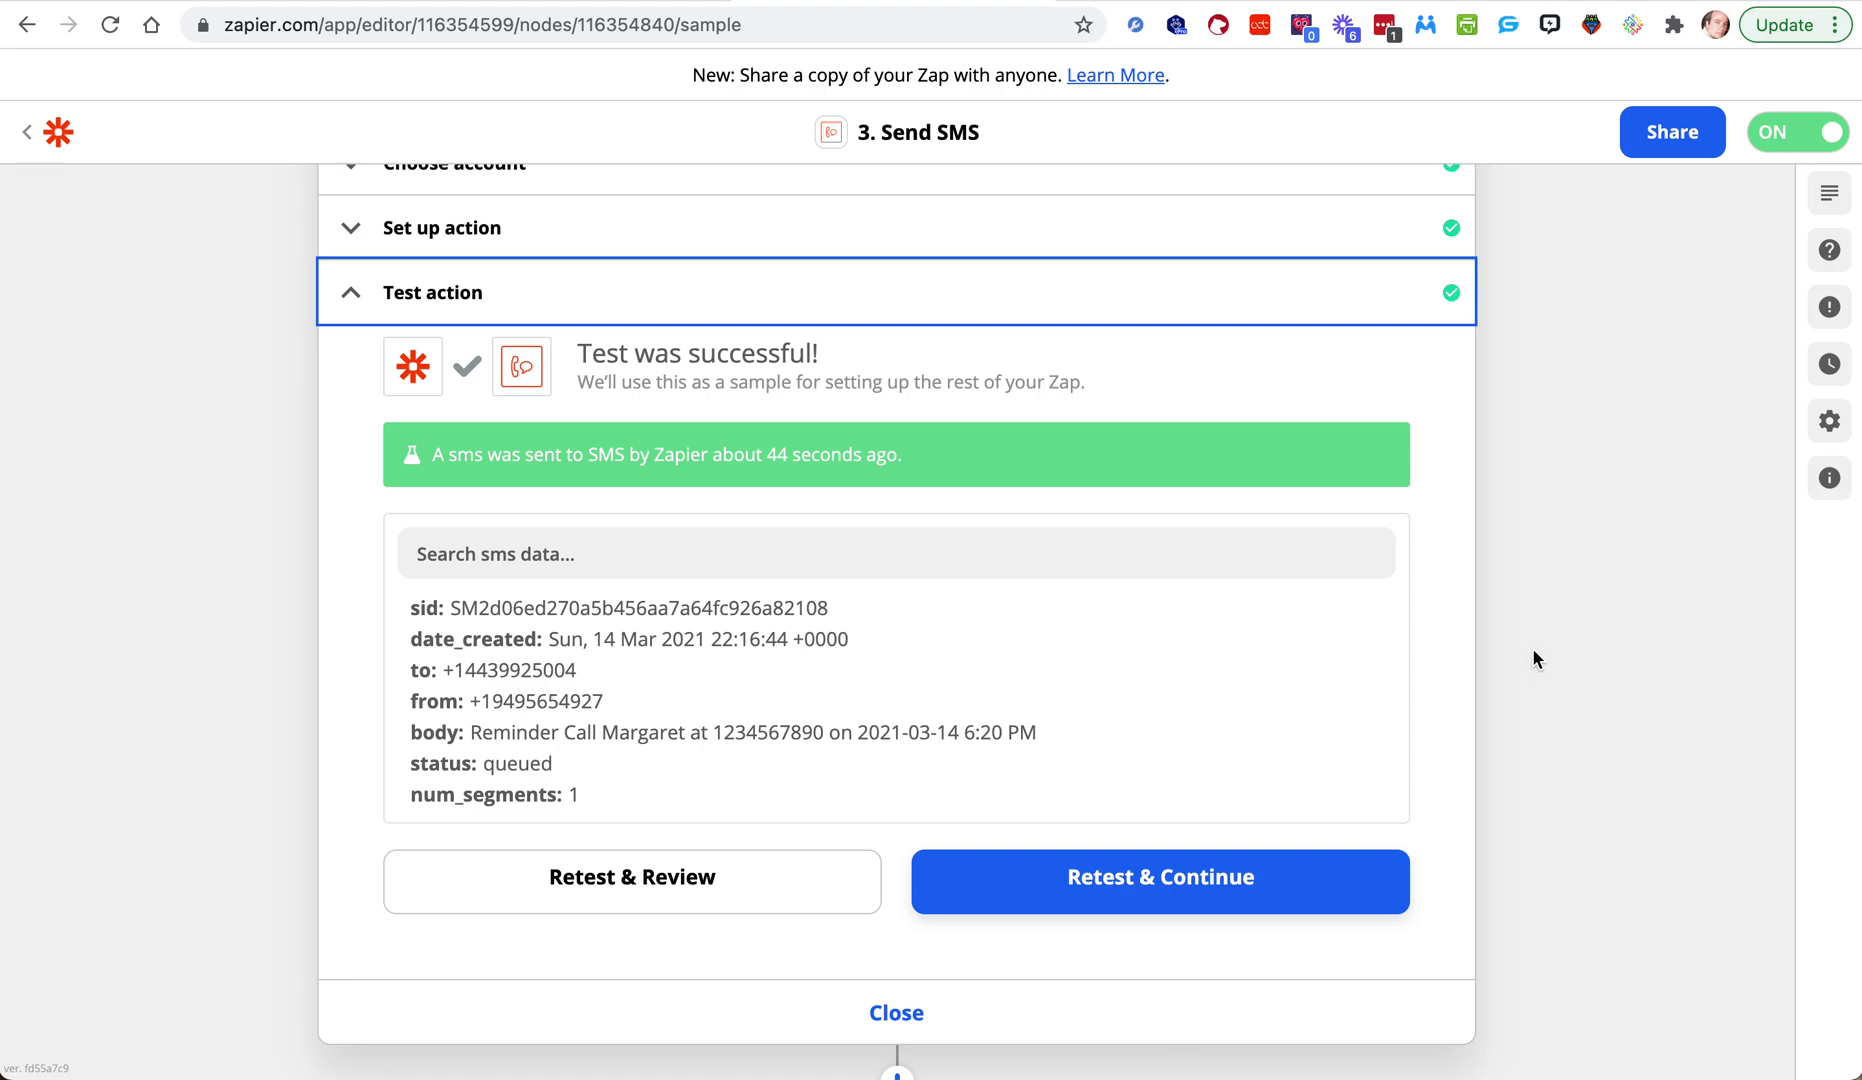